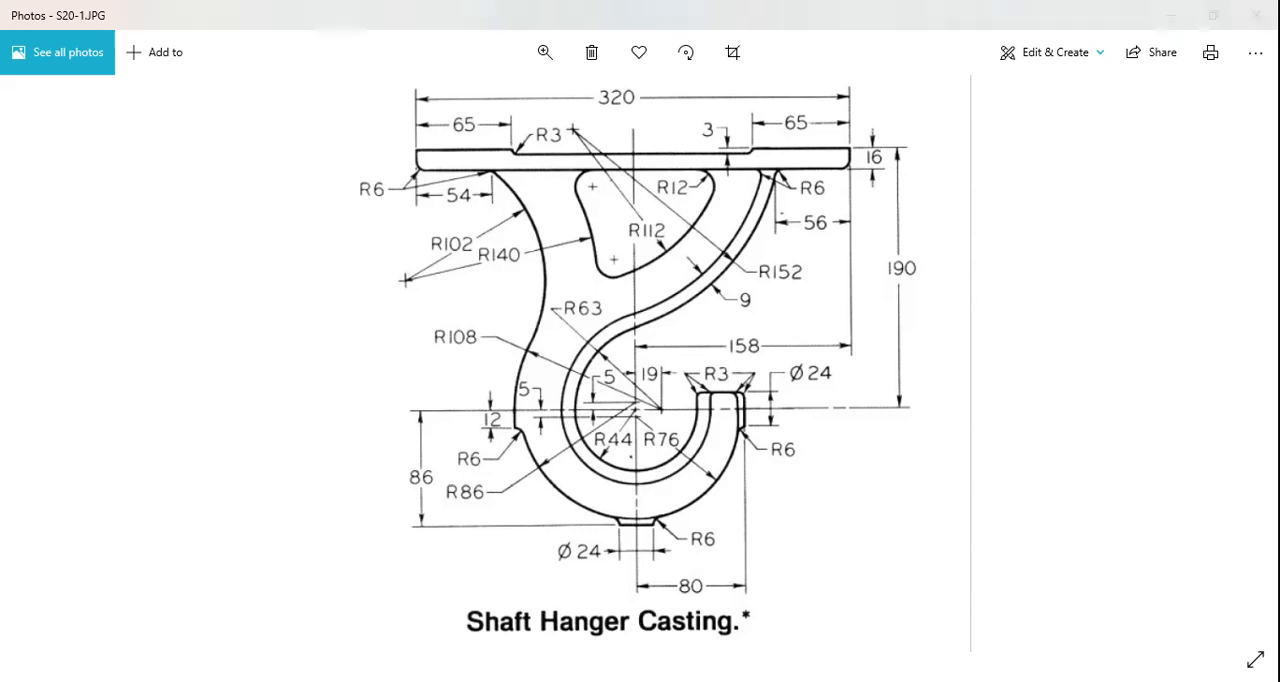
Switch to SOLIDWORKS and start a new sketch on the Front Plane
key(alt+Tab)
click(27, 66)
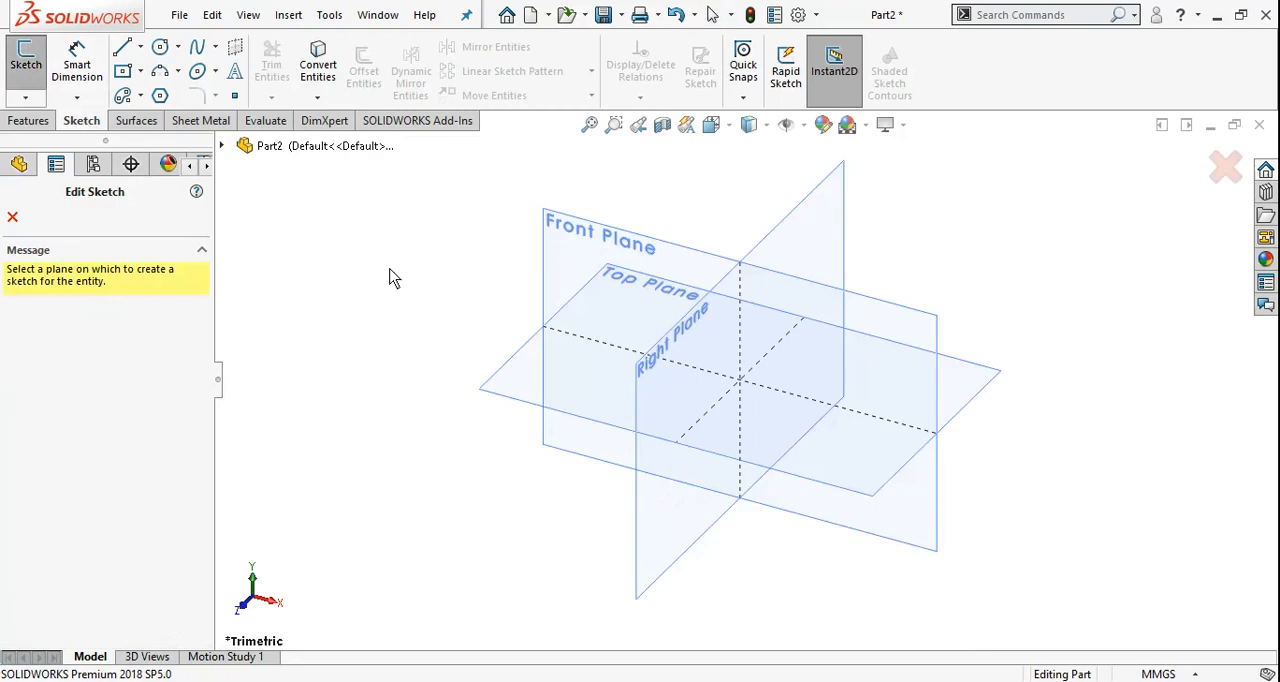
click(549, 250)
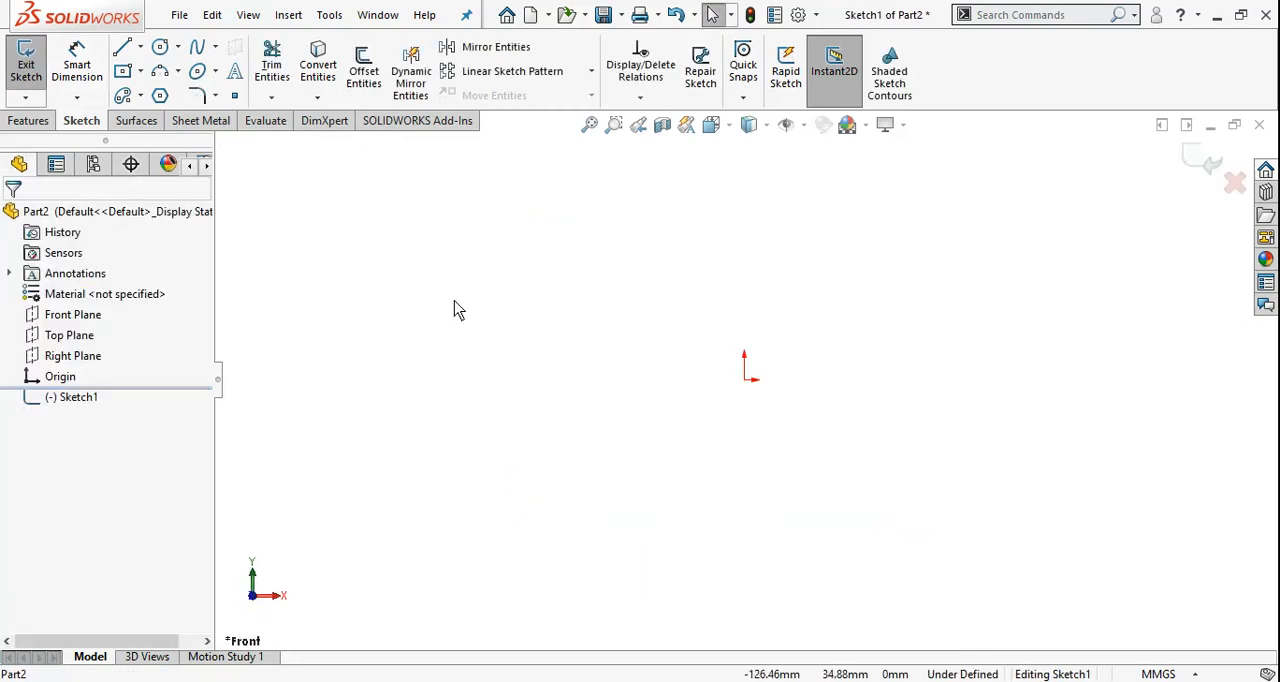
Sketch a centerpoint arc centred on the origin, with a radius of about 45 mm, sweeping about 191° through the lower half
click(178, 71)
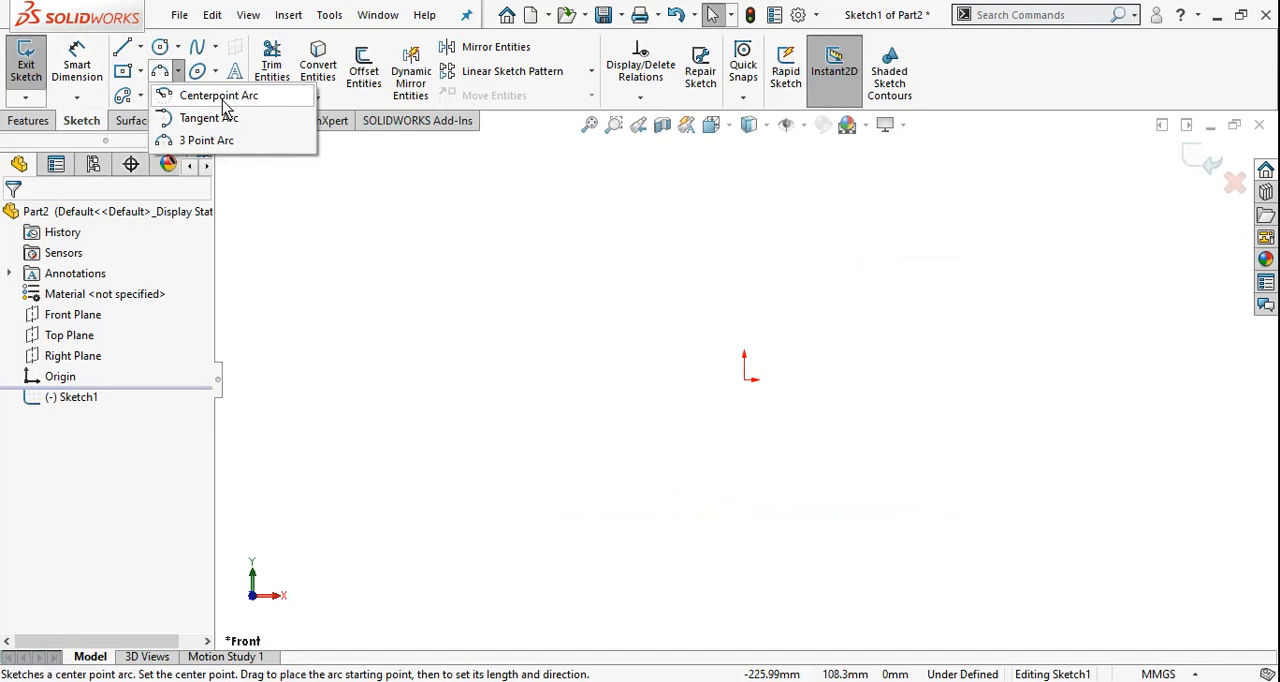
click(216, 100)
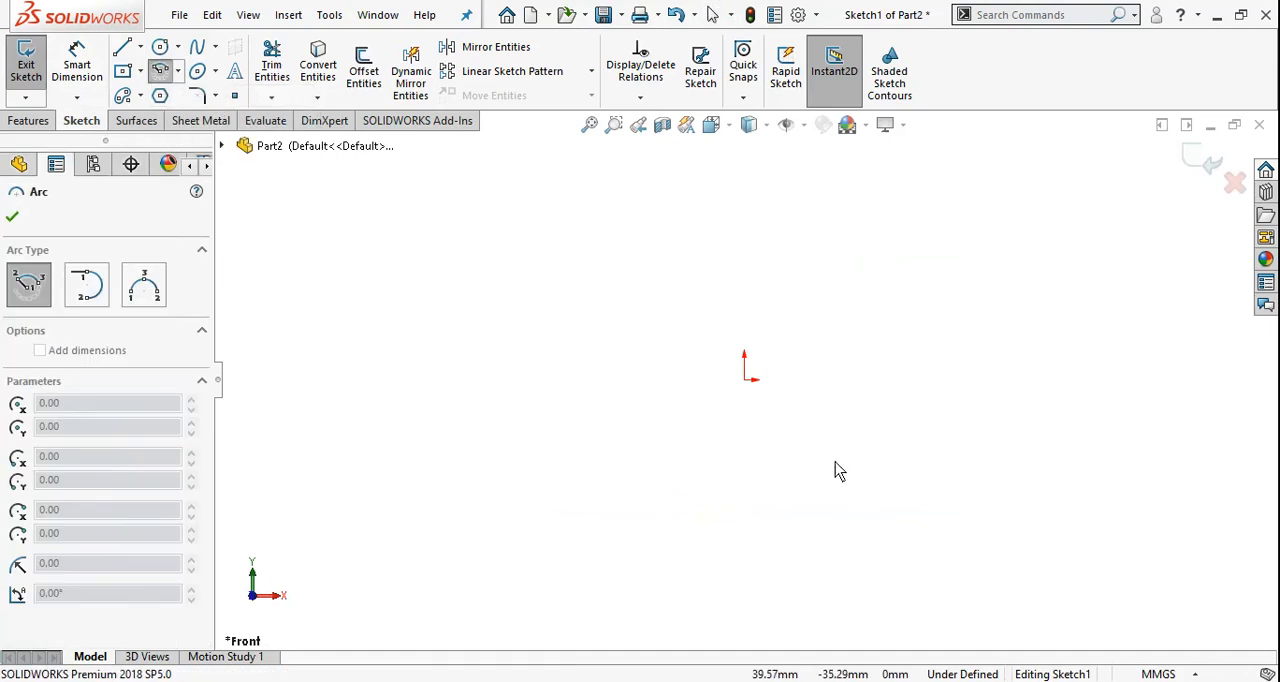
click(744, 381)
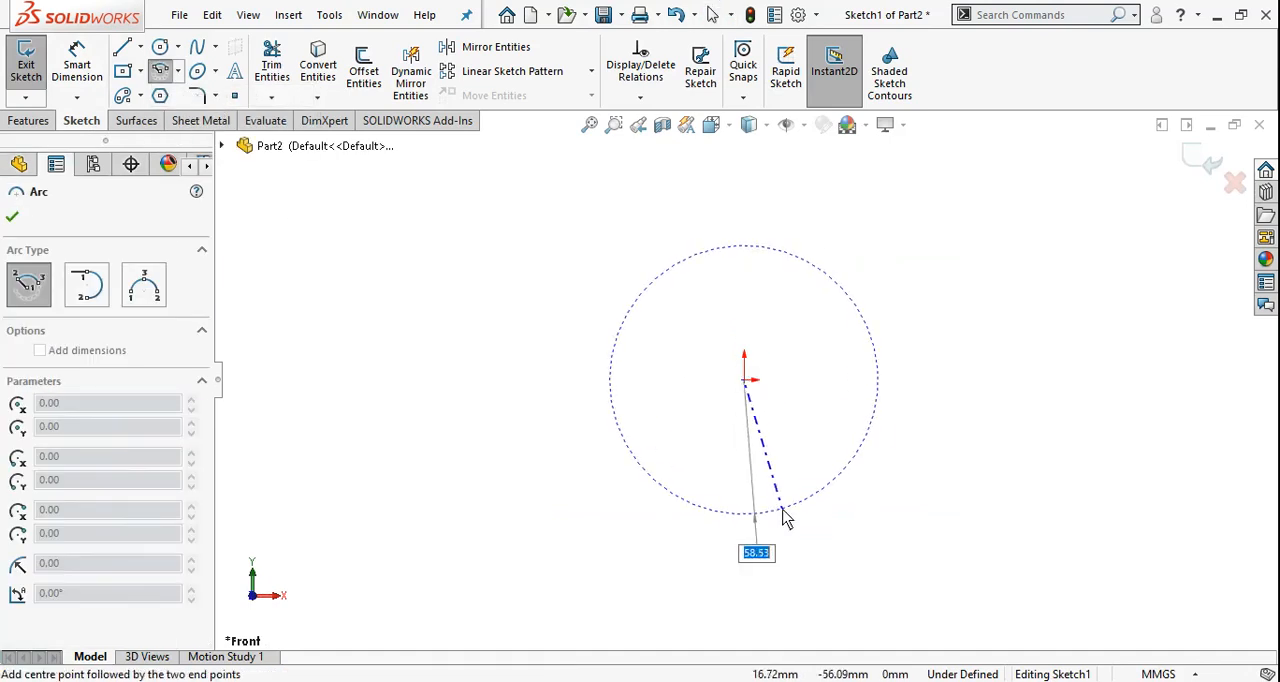
click(886, 379)
click(752, 681)
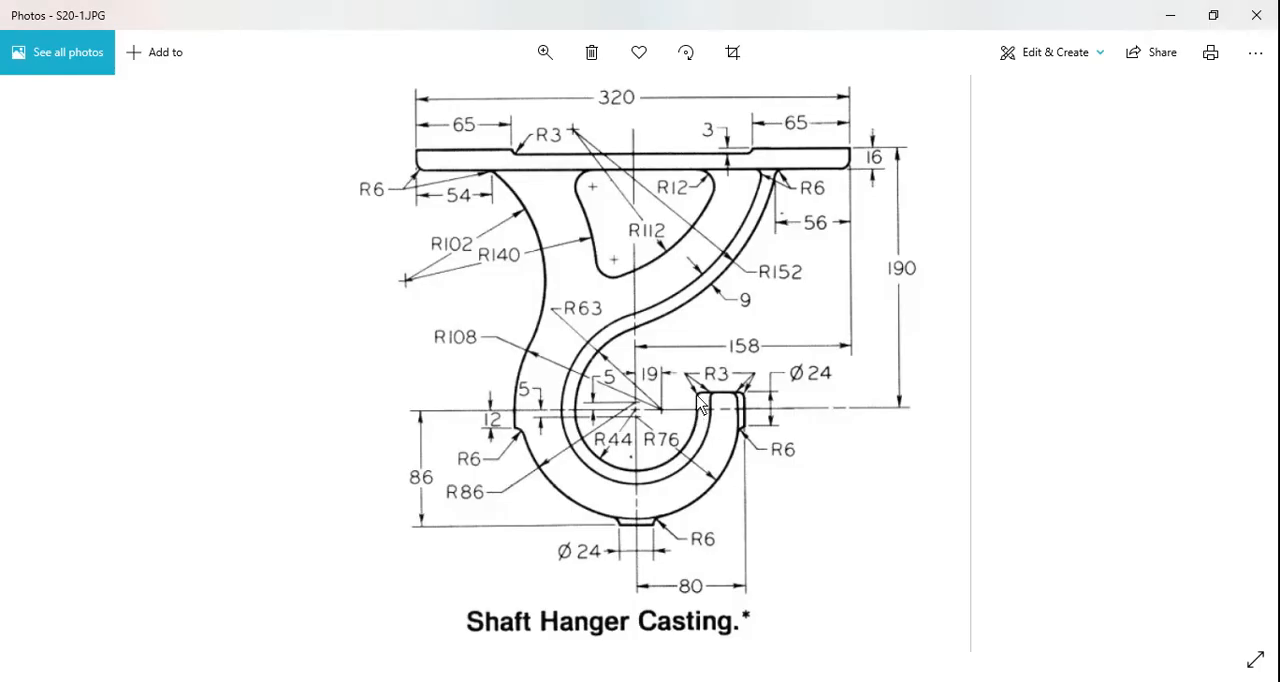
click(754, 681)
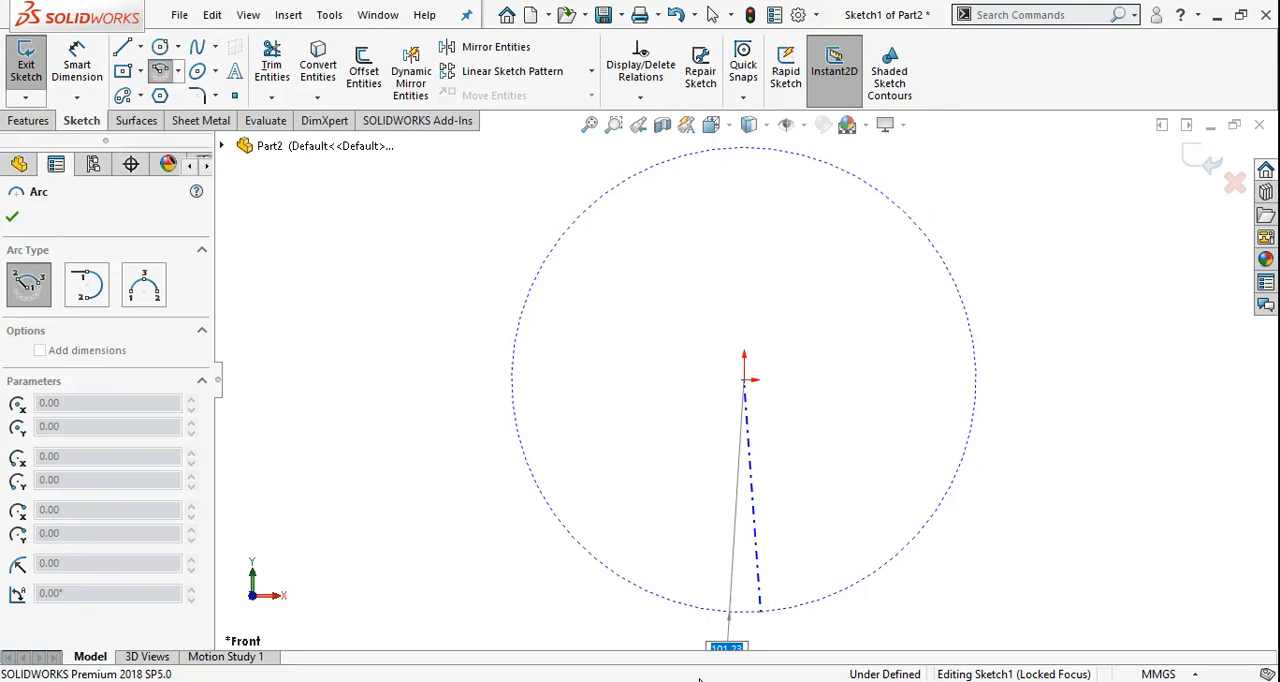
click(846, 361)
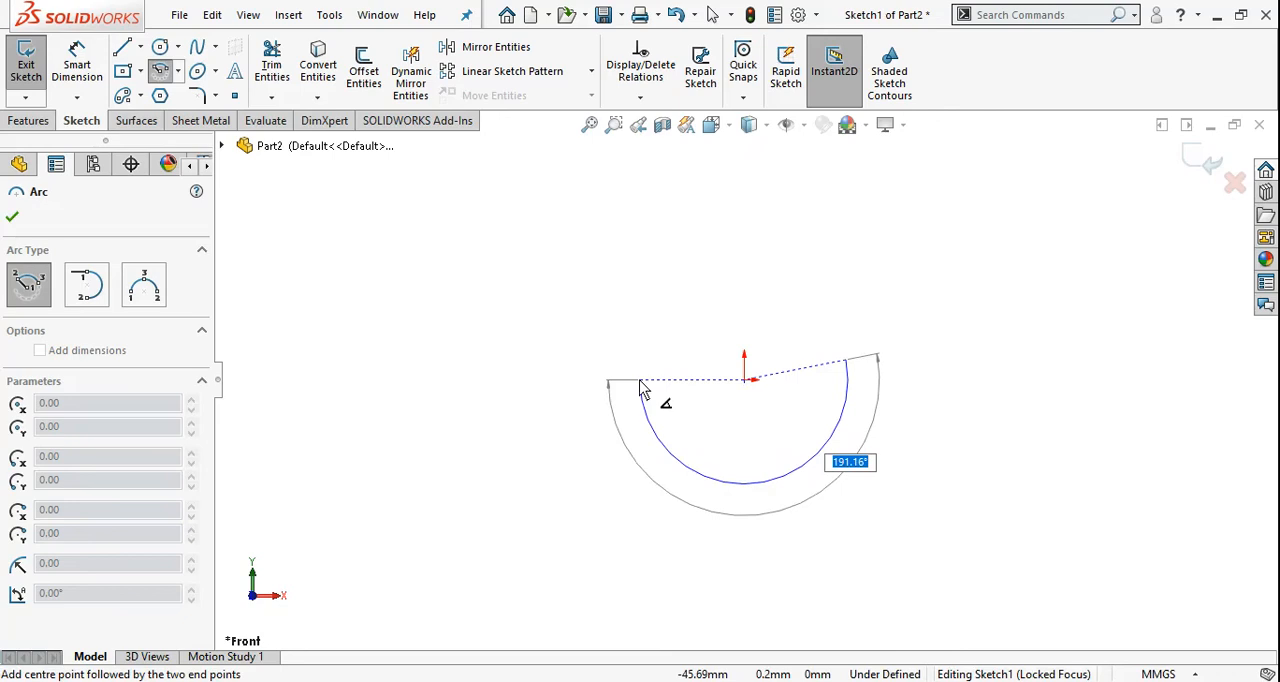
click(641, 389)
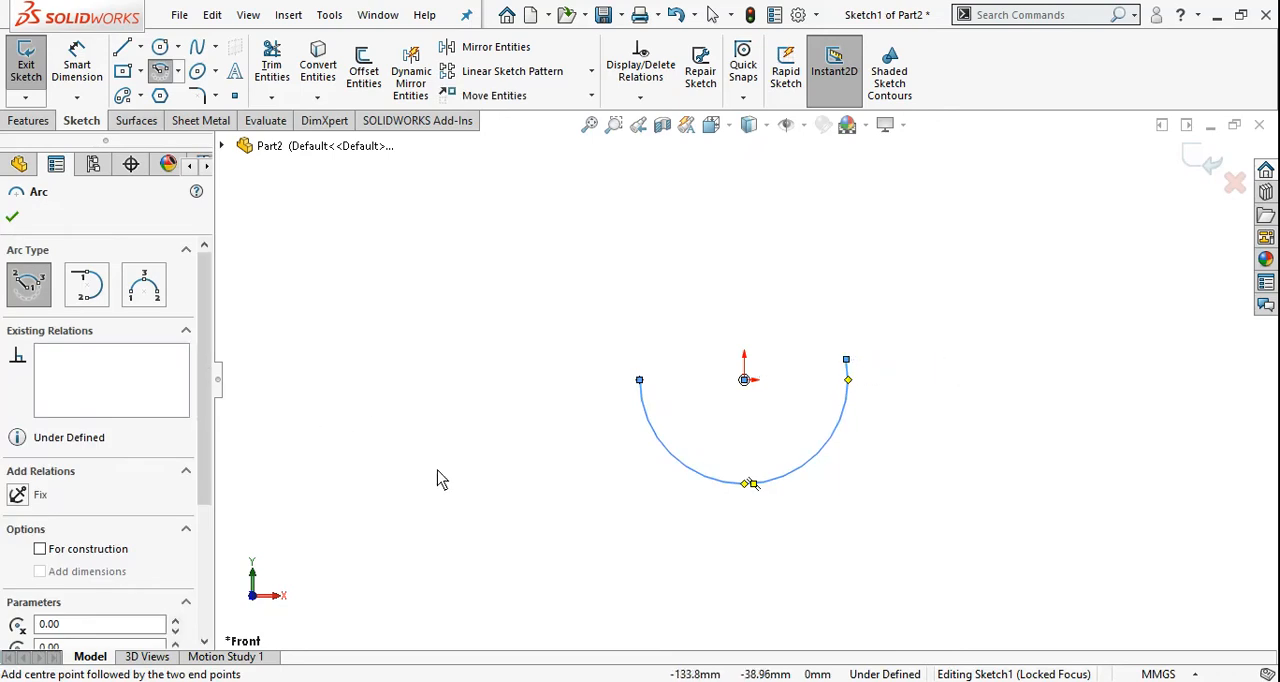
key(Escape)
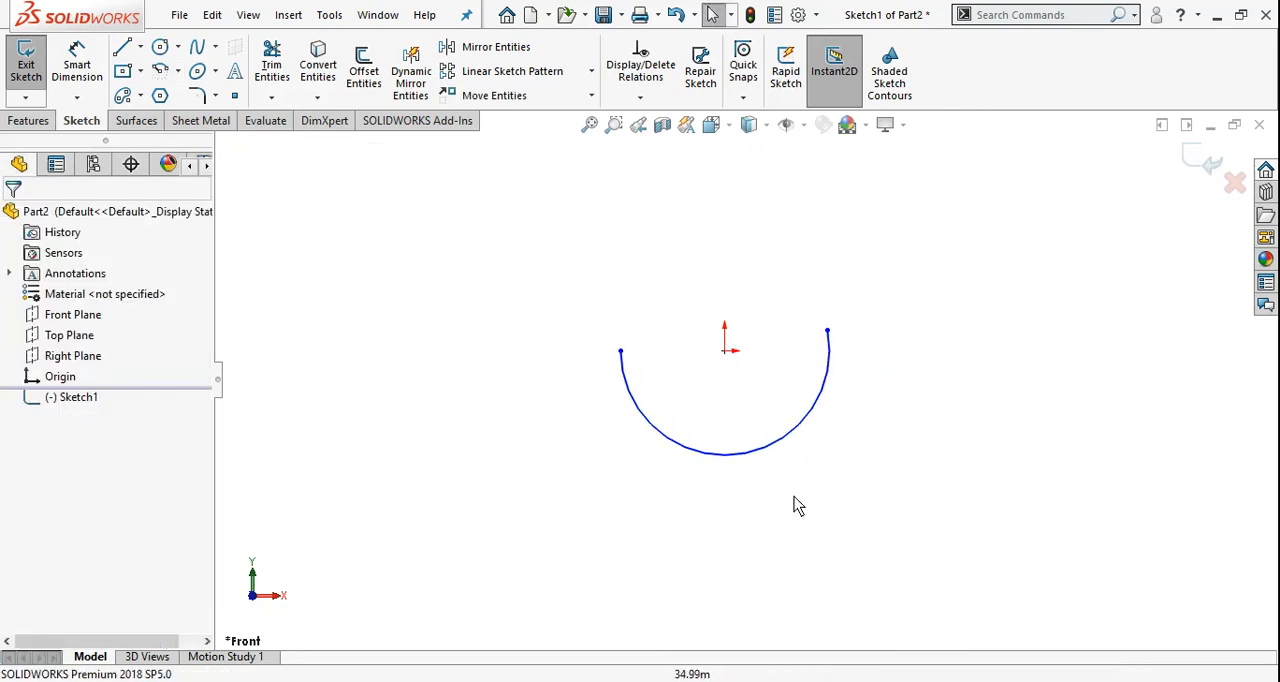
Dimension the arc's radius as 44 mm and place the dimension text inside the arc
click(726, 455)
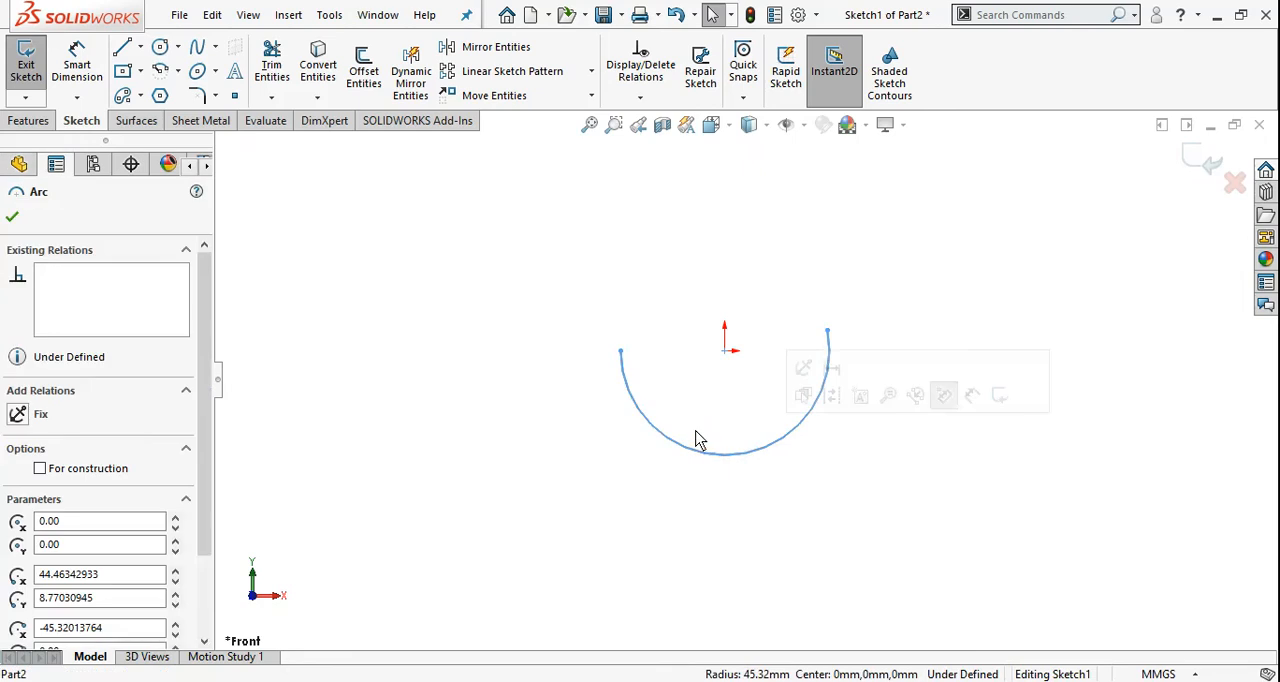
key(alt+Tab)
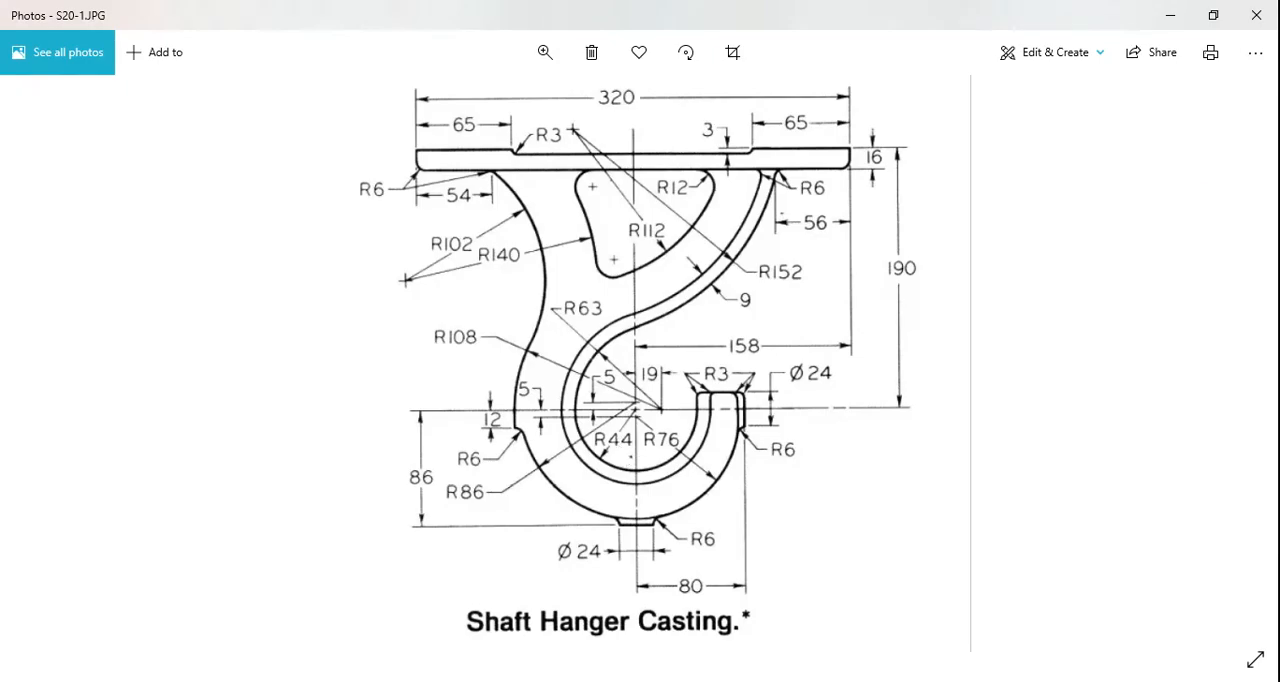
key(alt+Tab)
right_drag(755, 478, 760, 355)
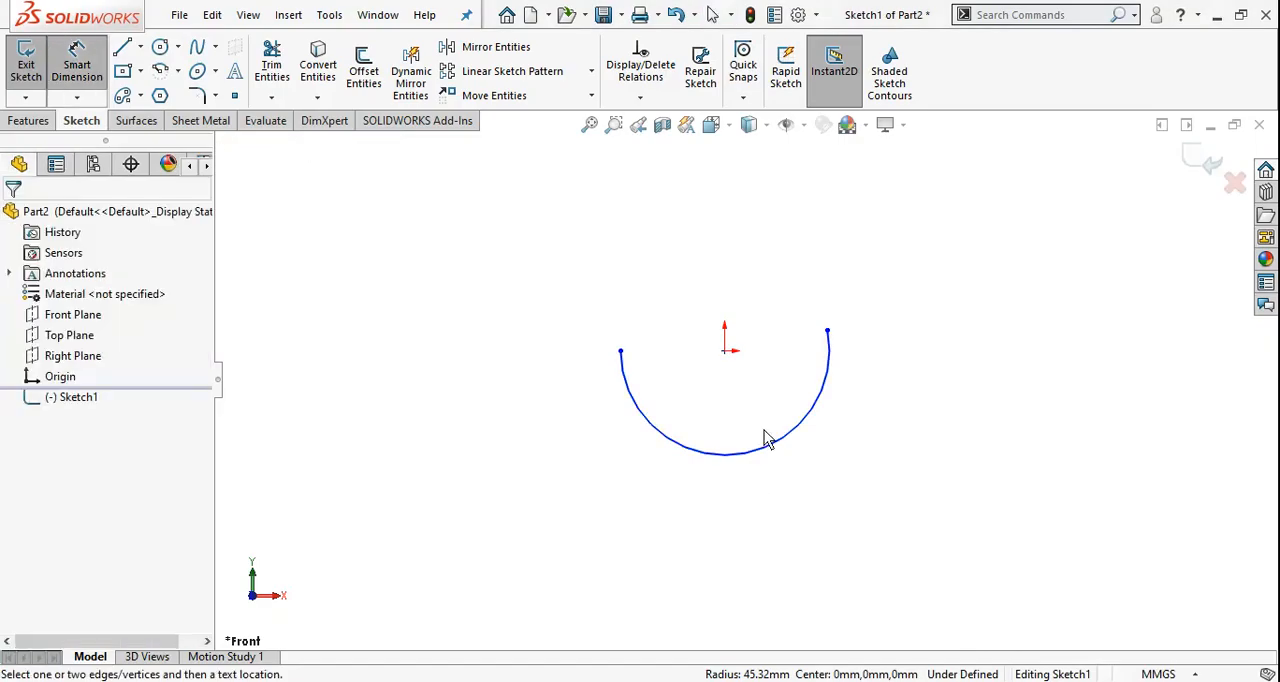
click(759, 460)
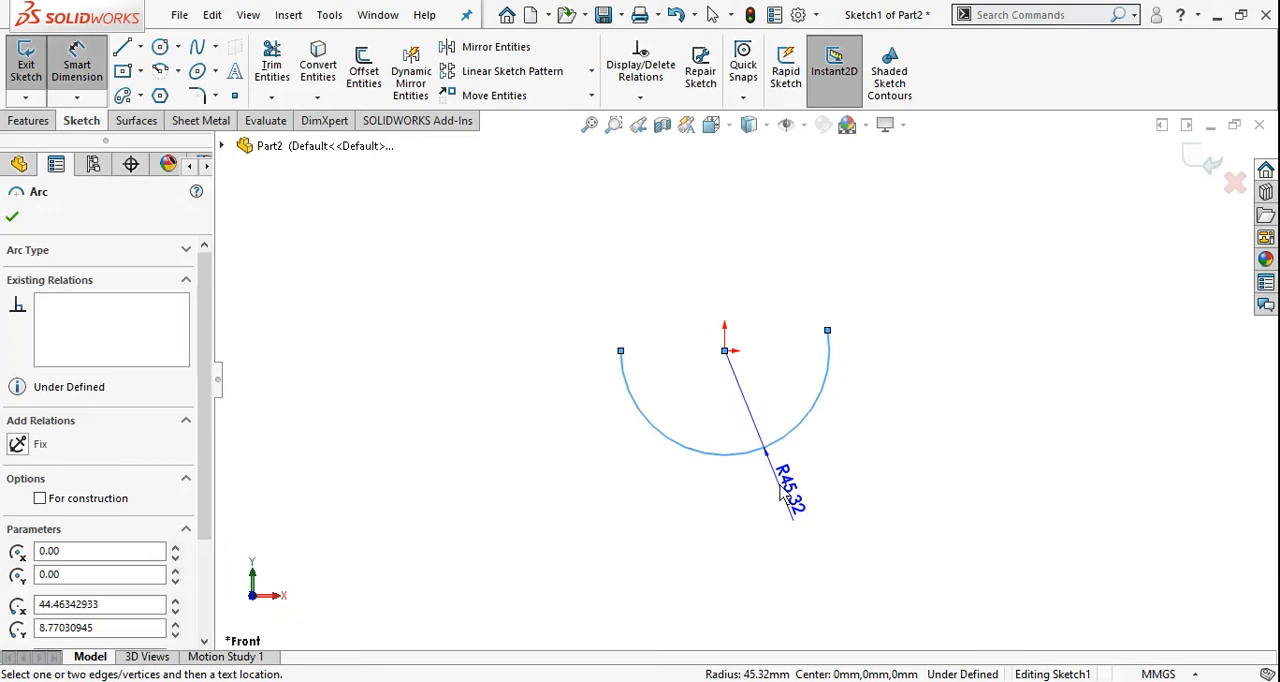
click(940, 490)
text(44)
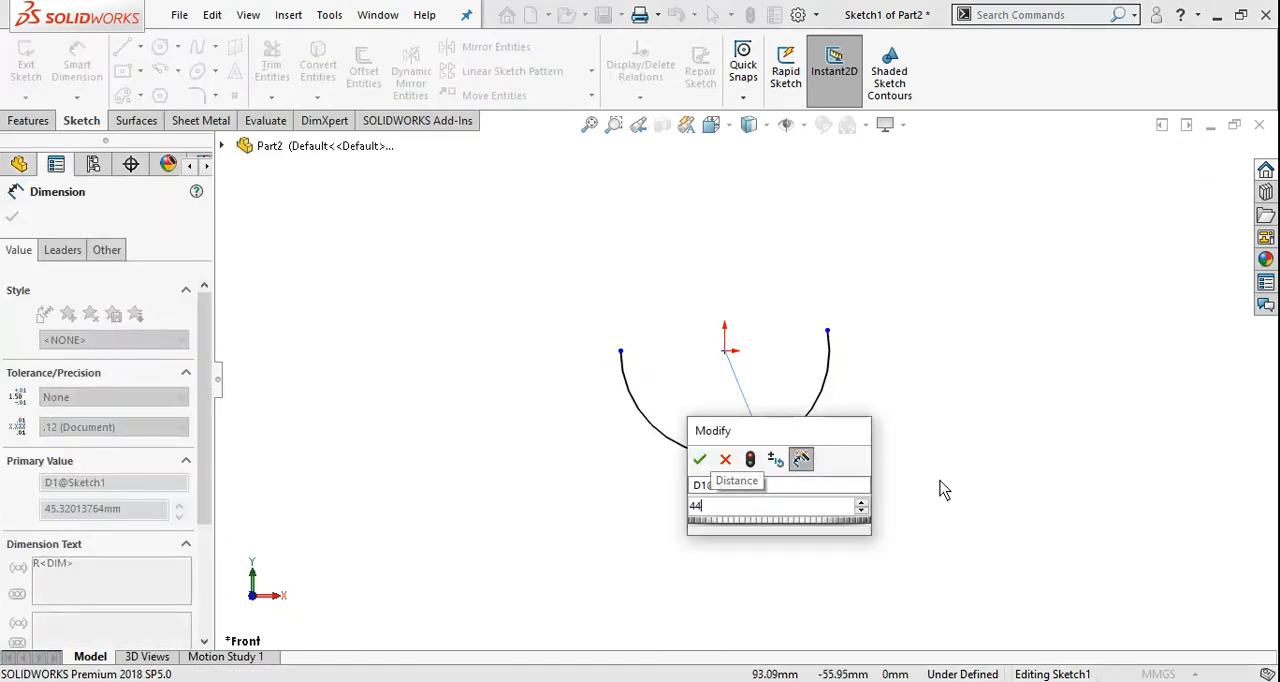
key(Return)
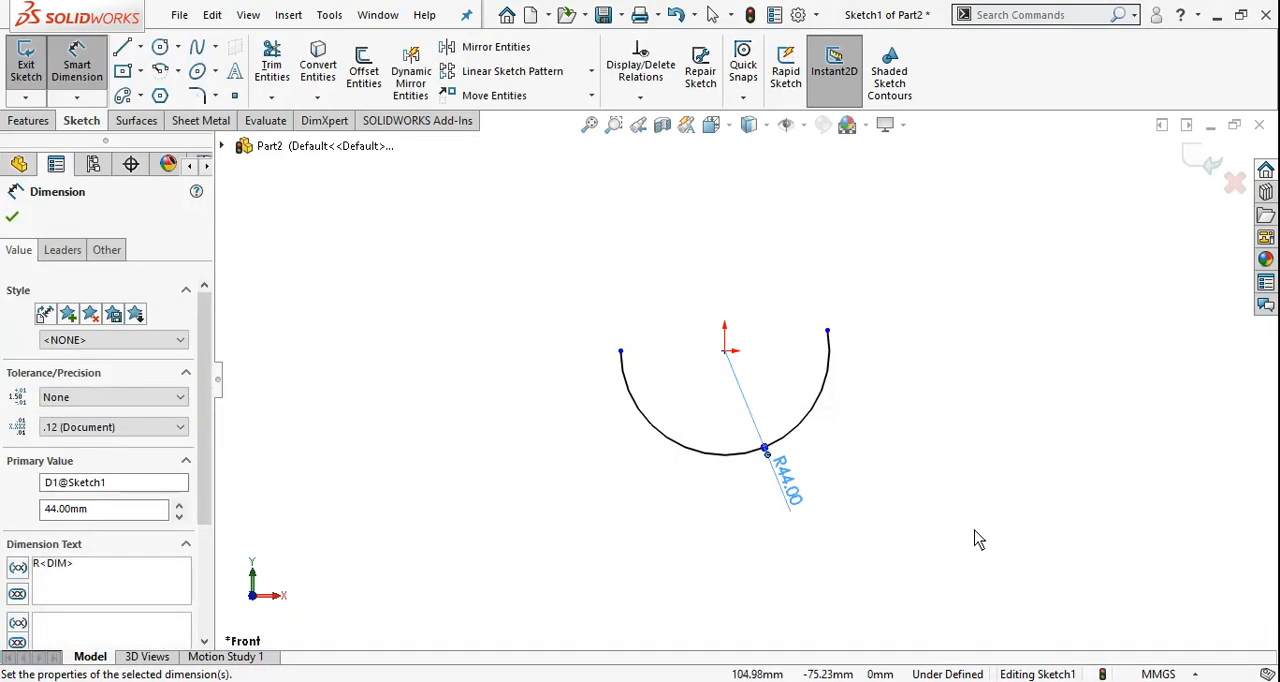
key(Escape)
scroll(880, 500, down, 2)
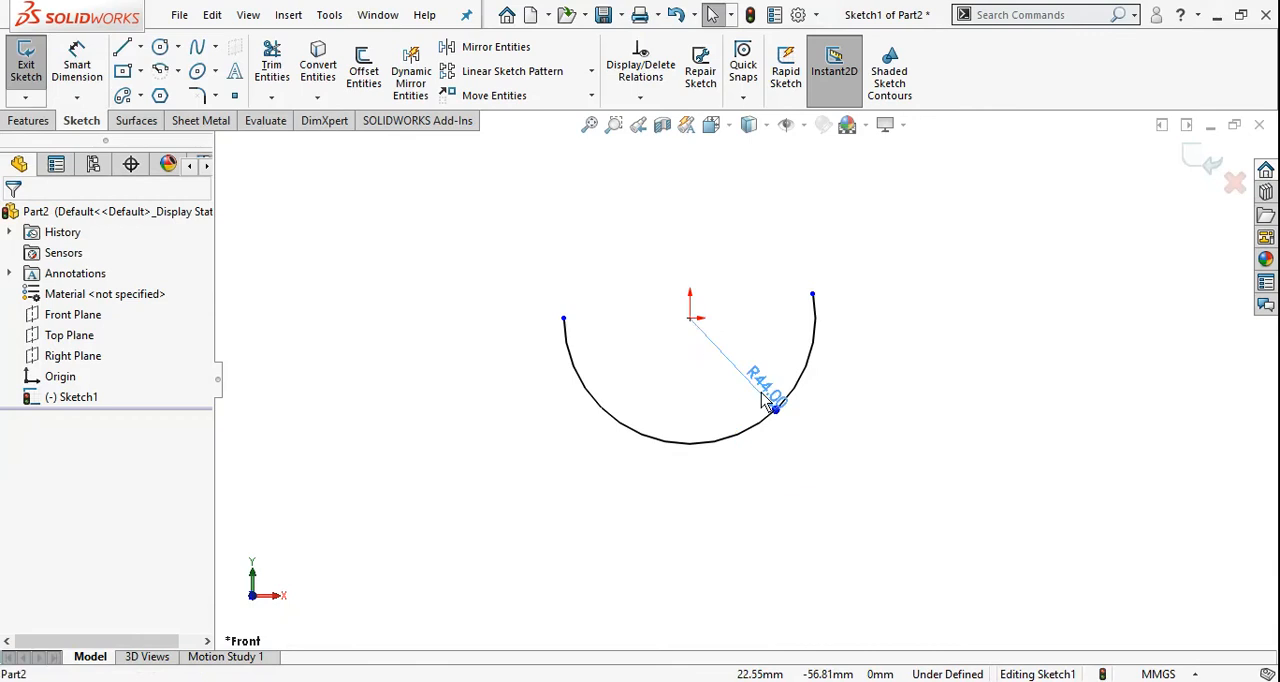
click(842, 456)
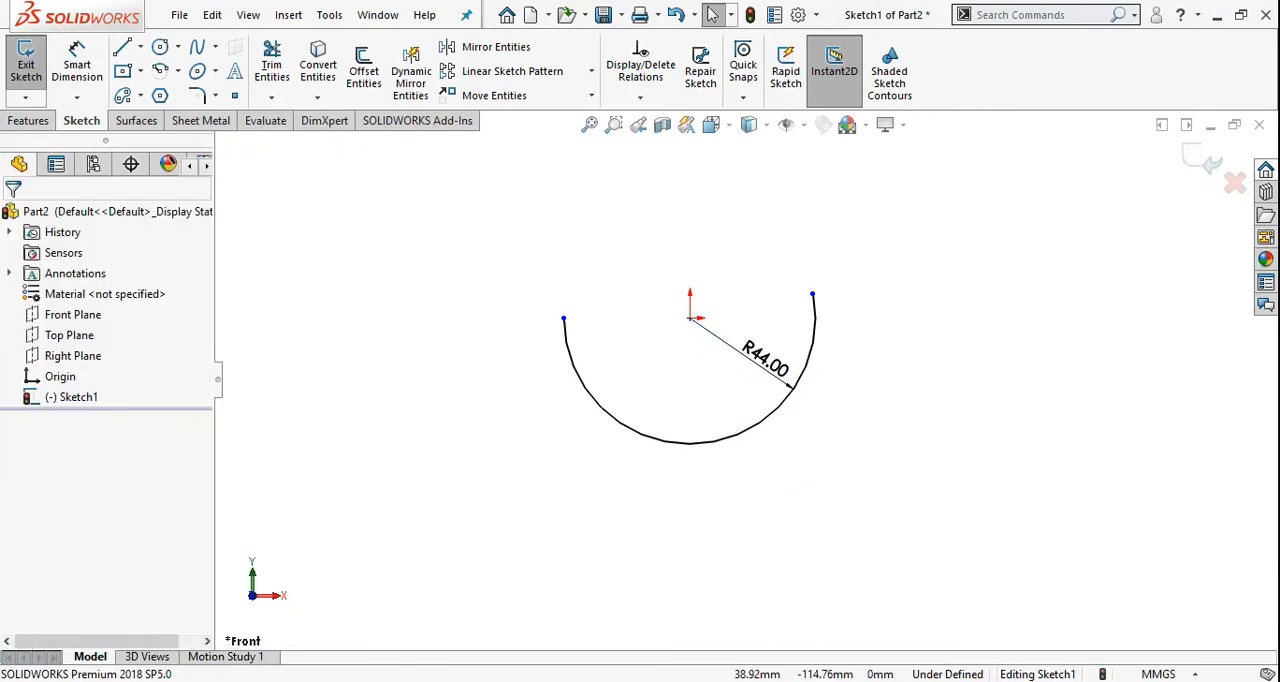
Sketch a centerpoint arc of about 60 mm radius, centred just below the origin, sweeping about 105° outside the first arc to directly below its centre
click(790, 681)
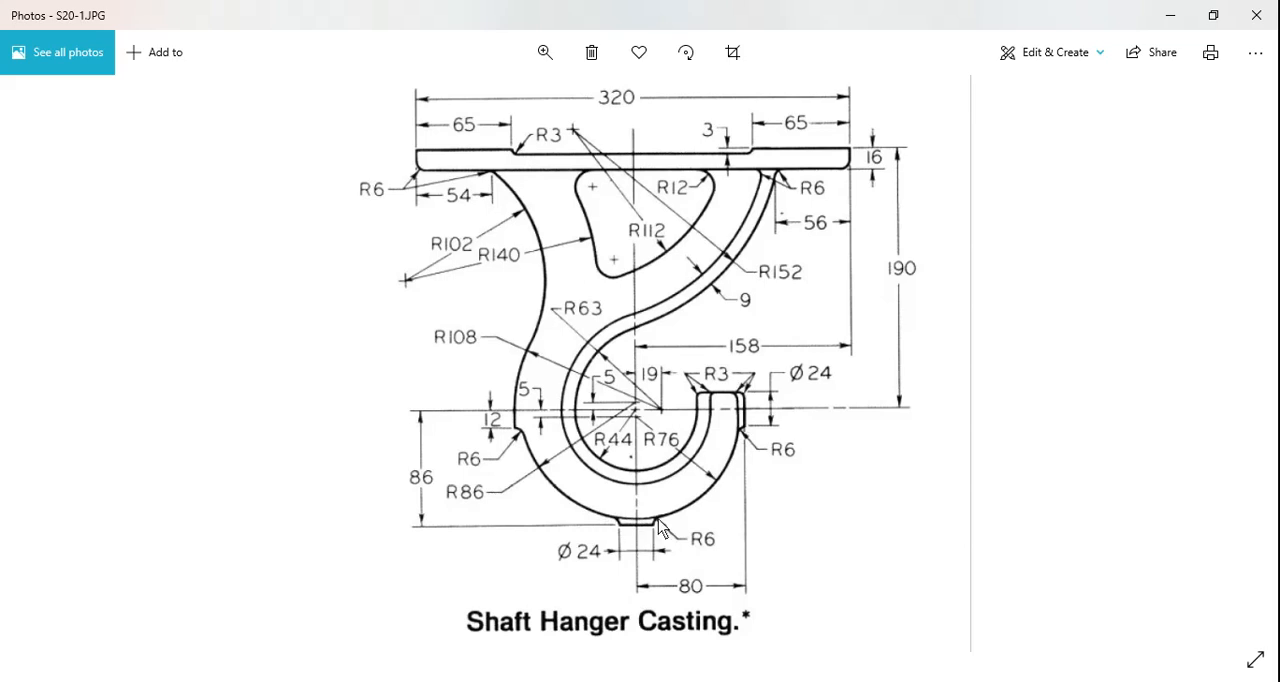
key(alt+Tab)
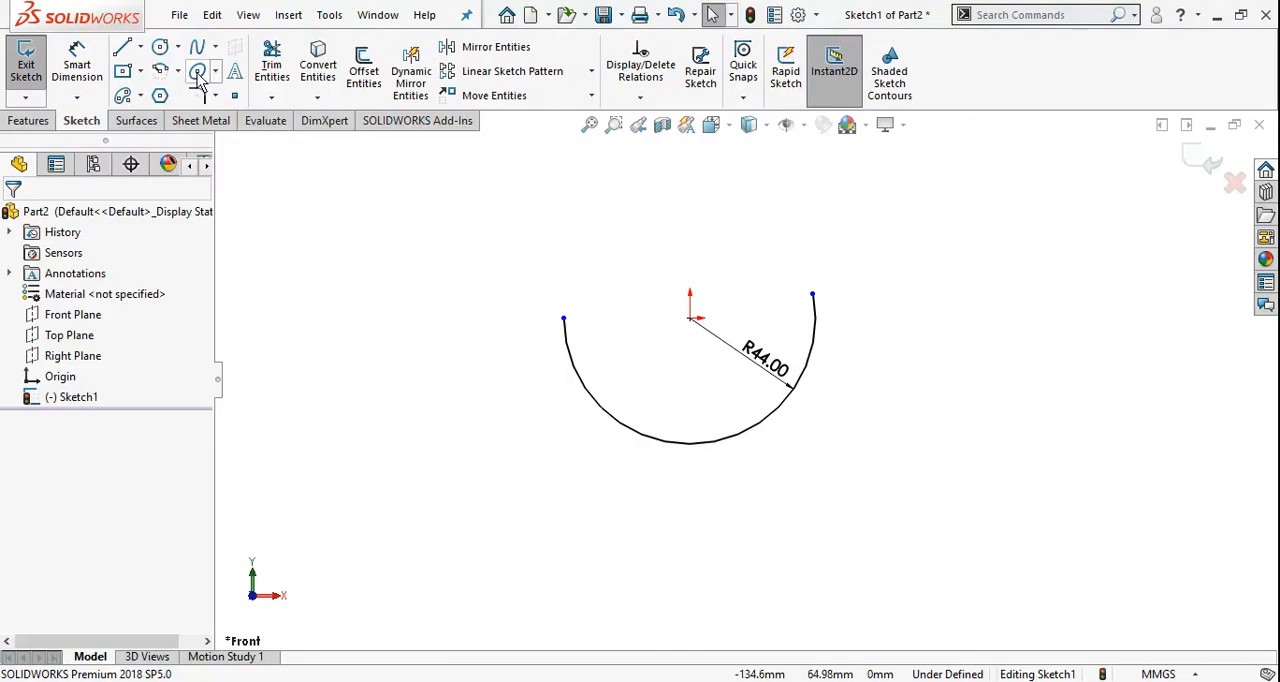
click(162, 74)
scroll(804, 285, down, 2)
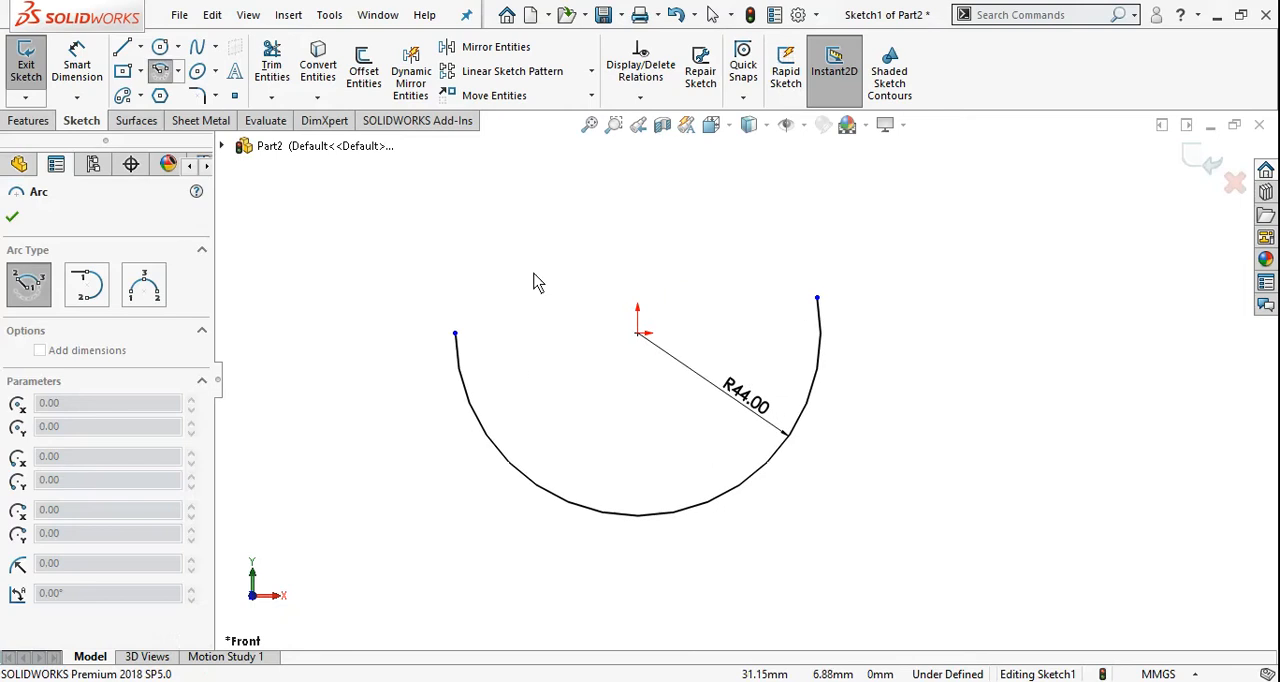
click(637, 360)
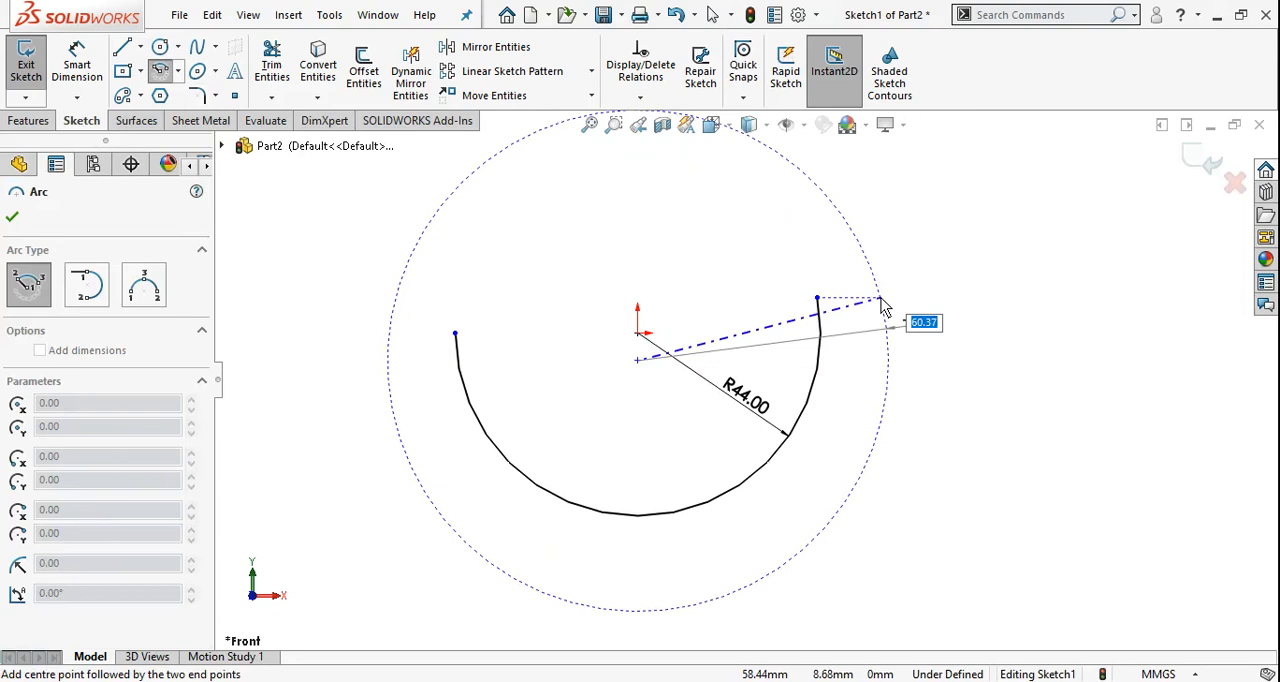
click(881, 298)
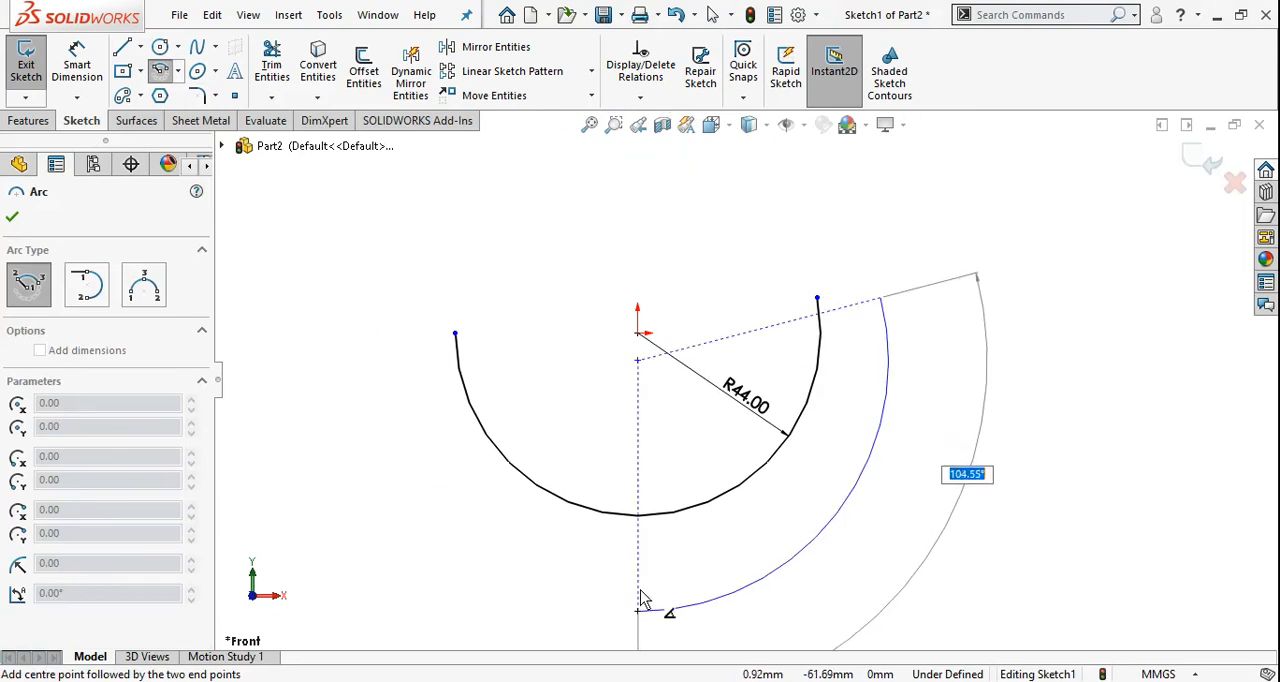
click(641, 603)
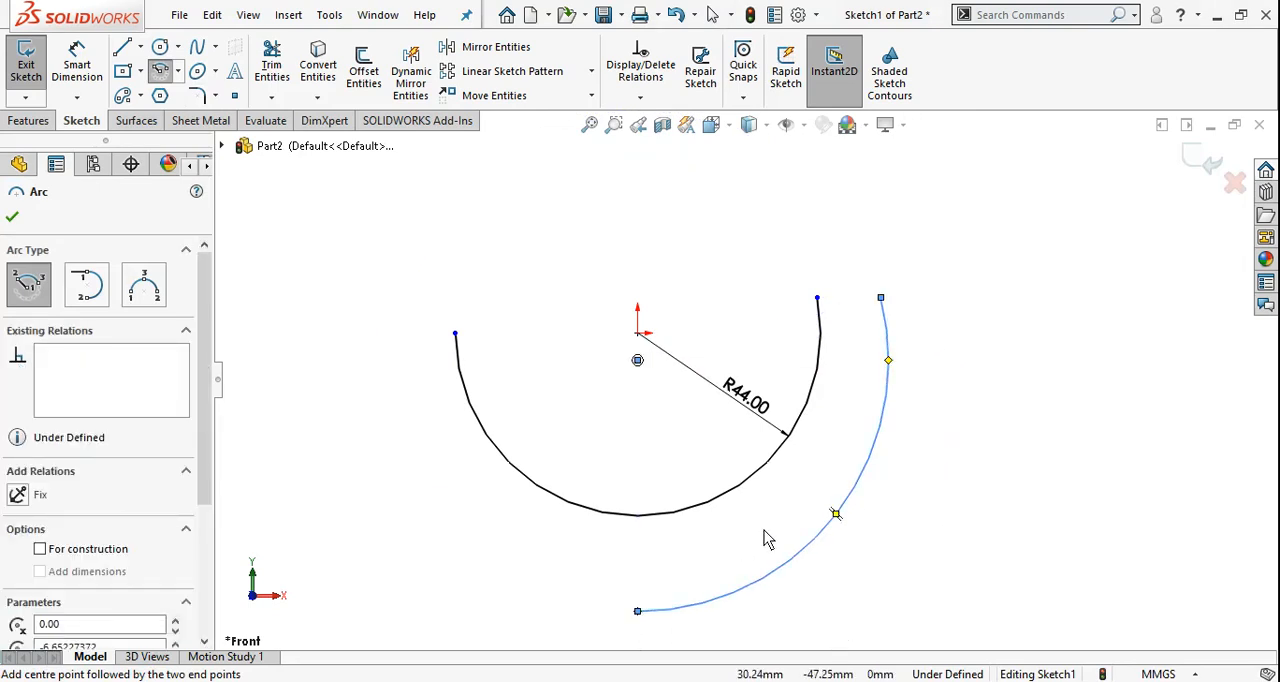
key(Escape)
key(Escape)
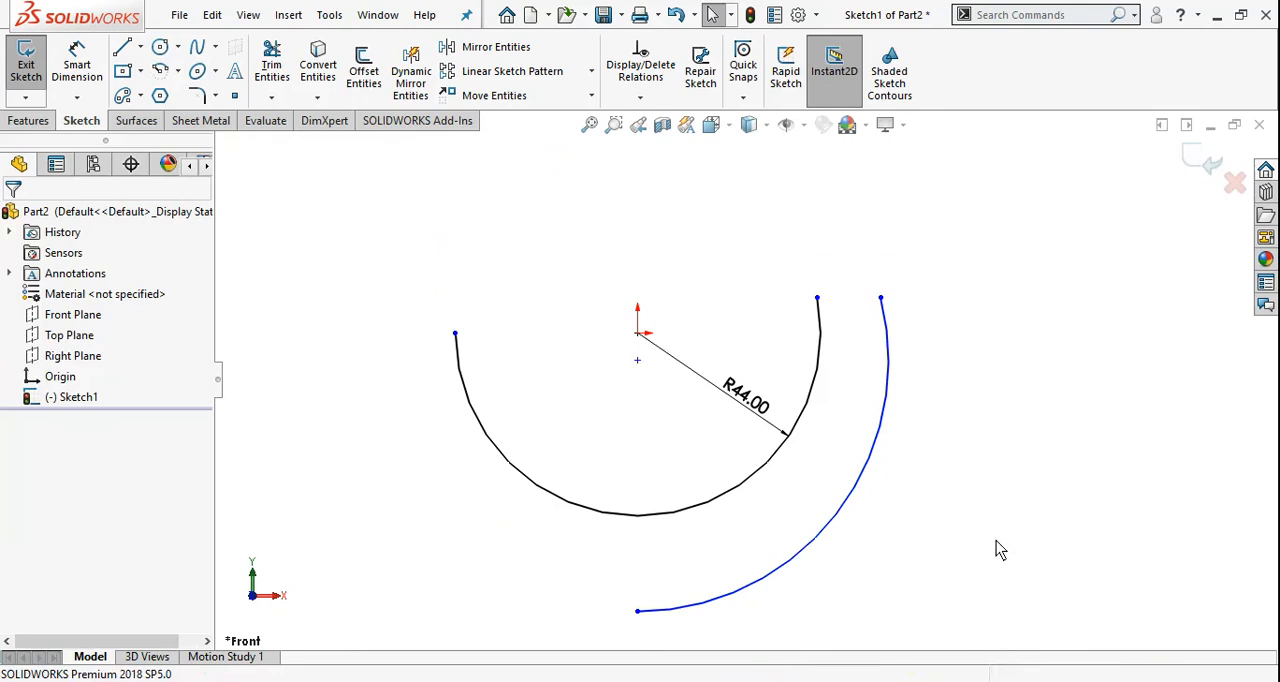
Dimension the outer arc's radius as 76 mm
right_drag(996, 541, 997, 466)
click(863, 482)
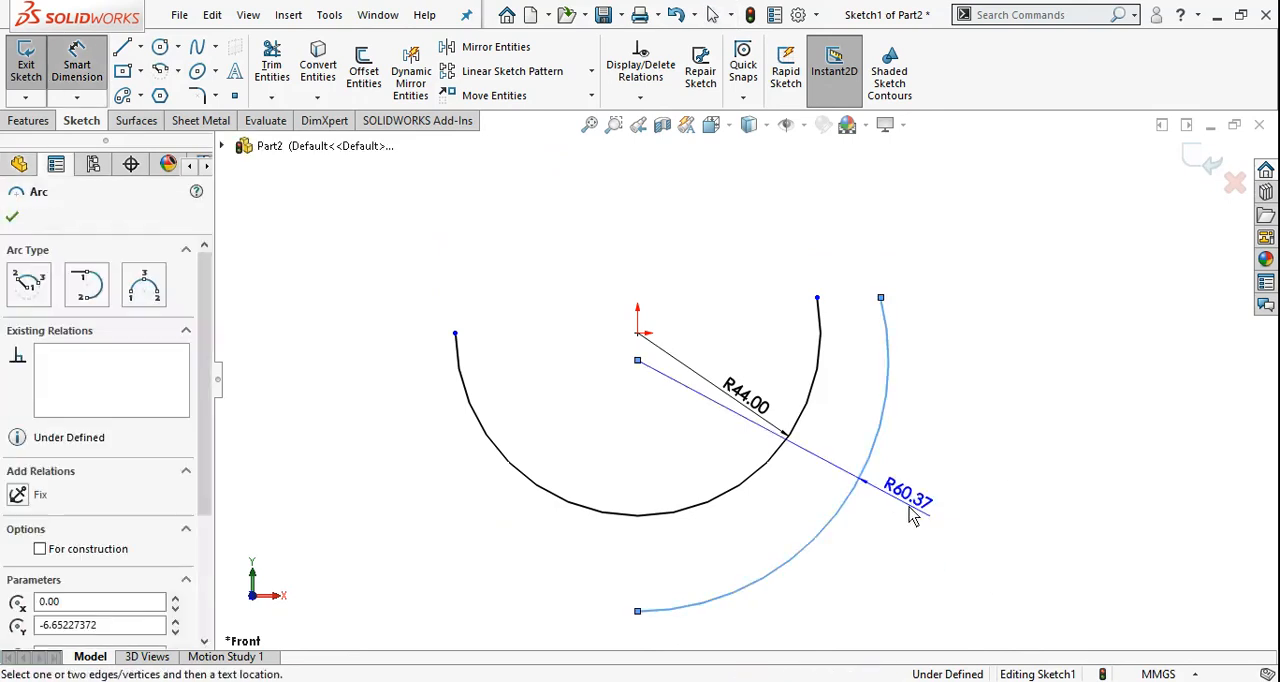
click(898, 575)
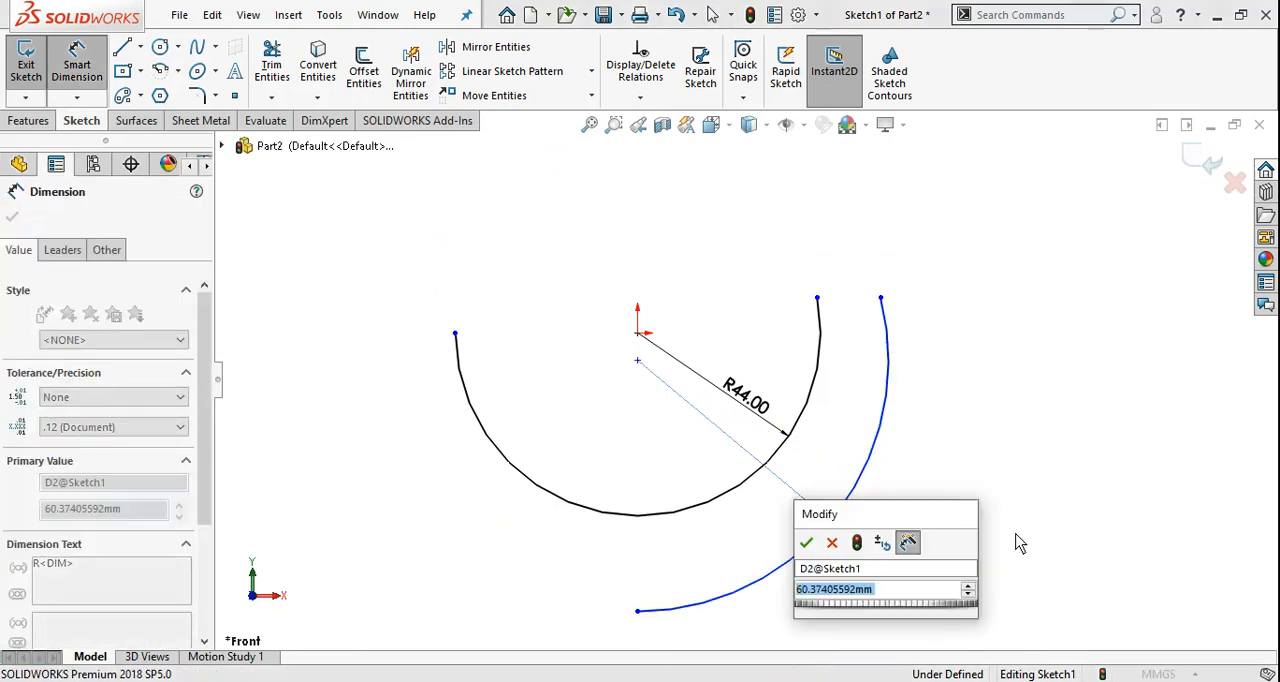
text(76)
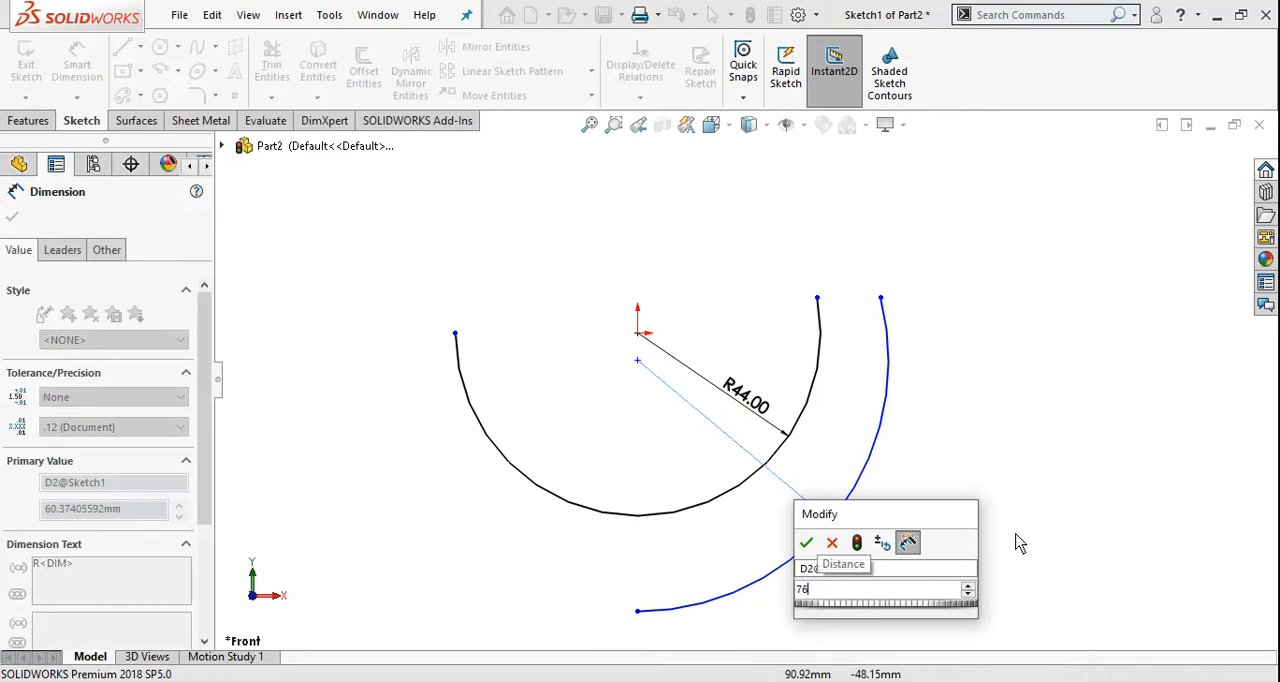
key(Return)
key(Escape)
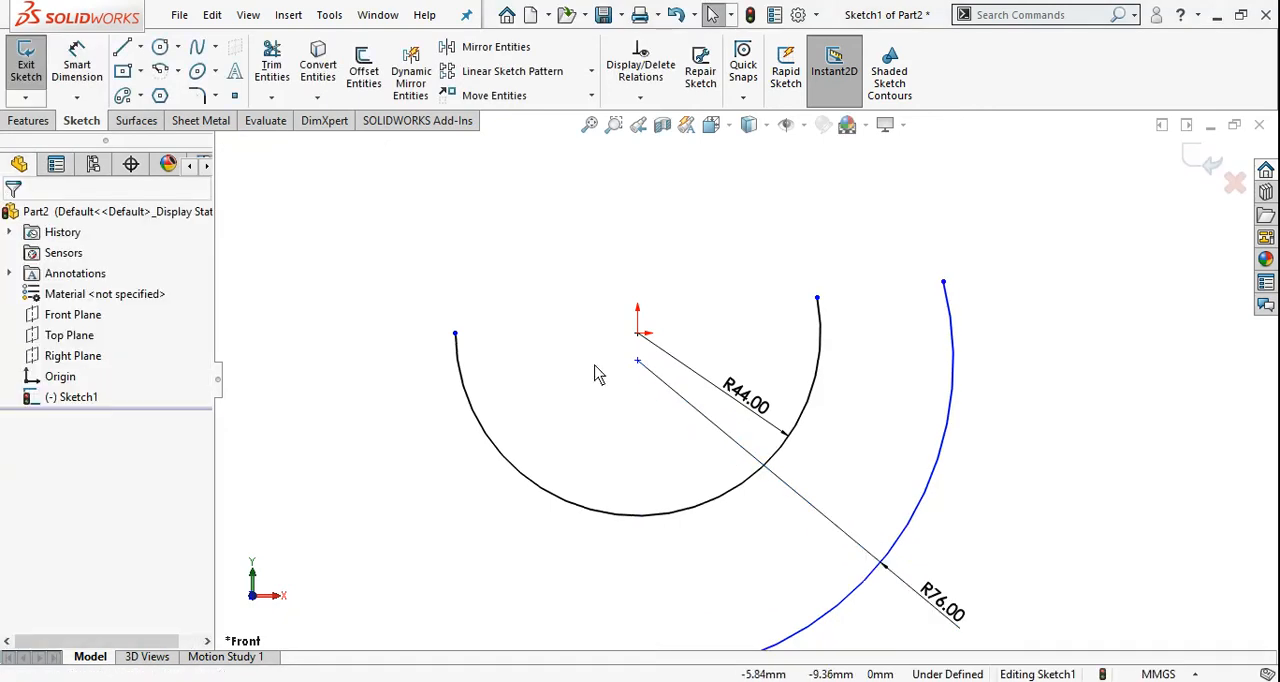
Dimension the vertical distance between the origin and the outer arc's centre as 5 mm, and recheck the reference drawing
right_drag(552, 383, 548, 289)
click(637, 333)
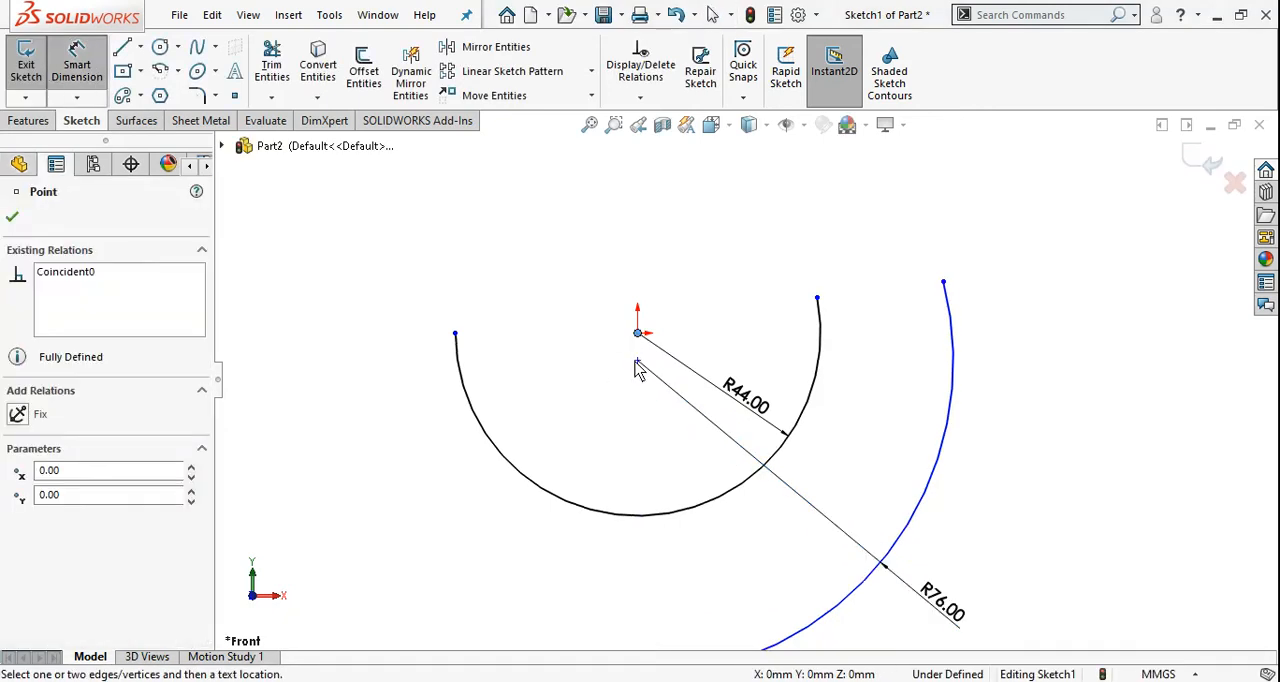
click(637, 360)
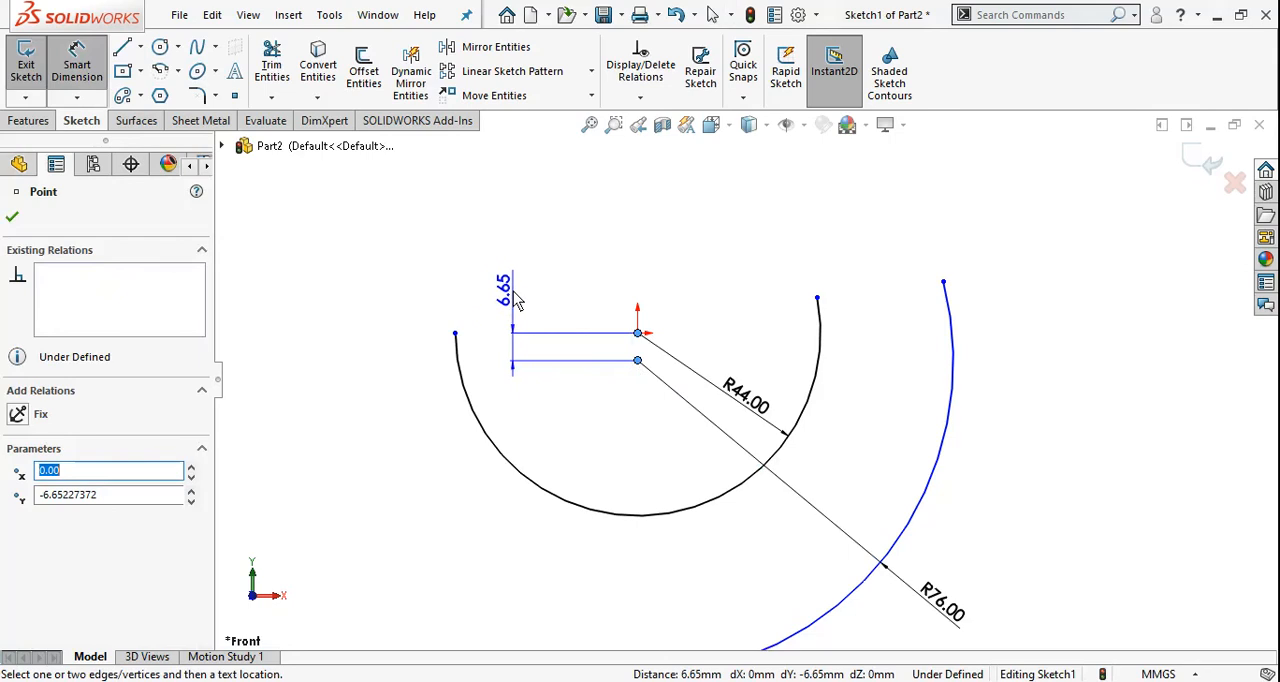
click(532, 408)
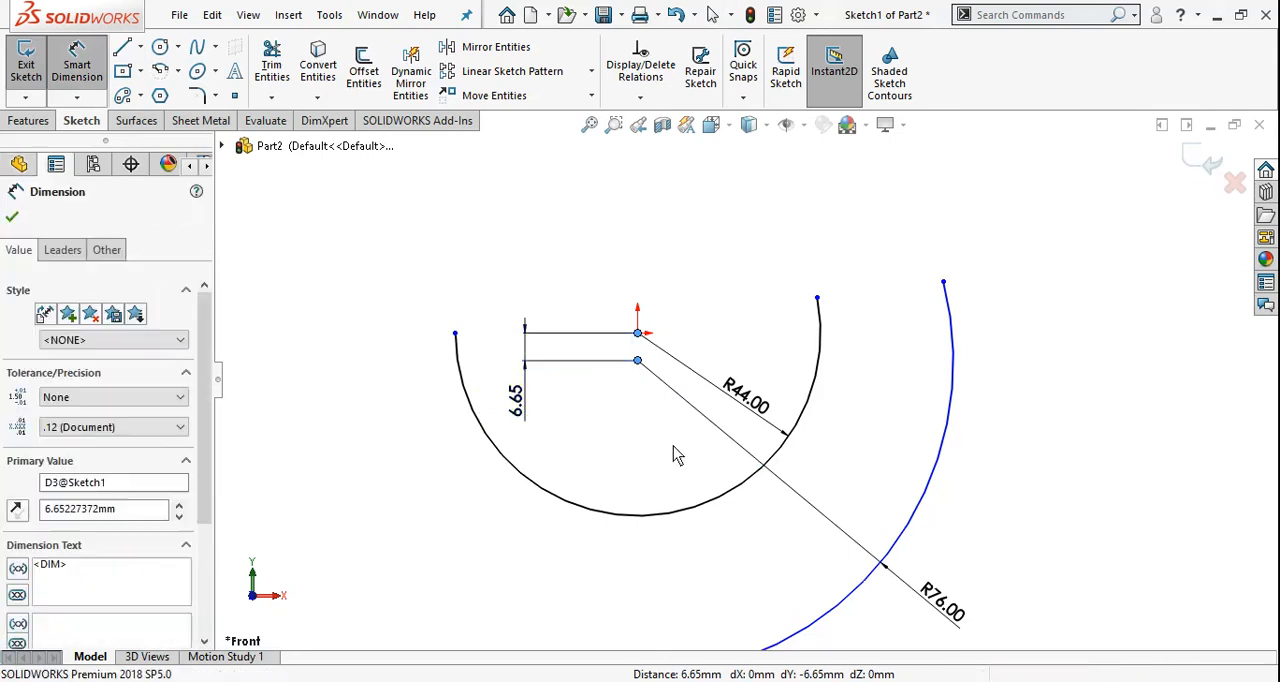
text(5)
key(Return)
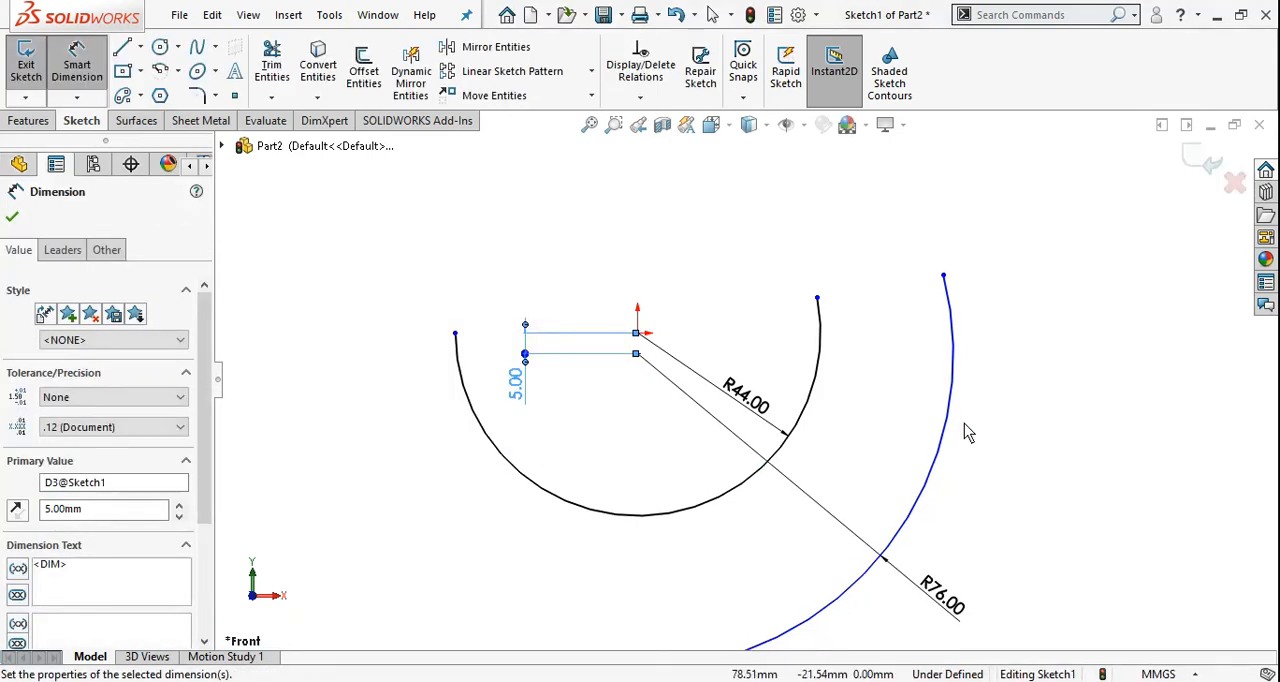
key(Escape)
key(z)
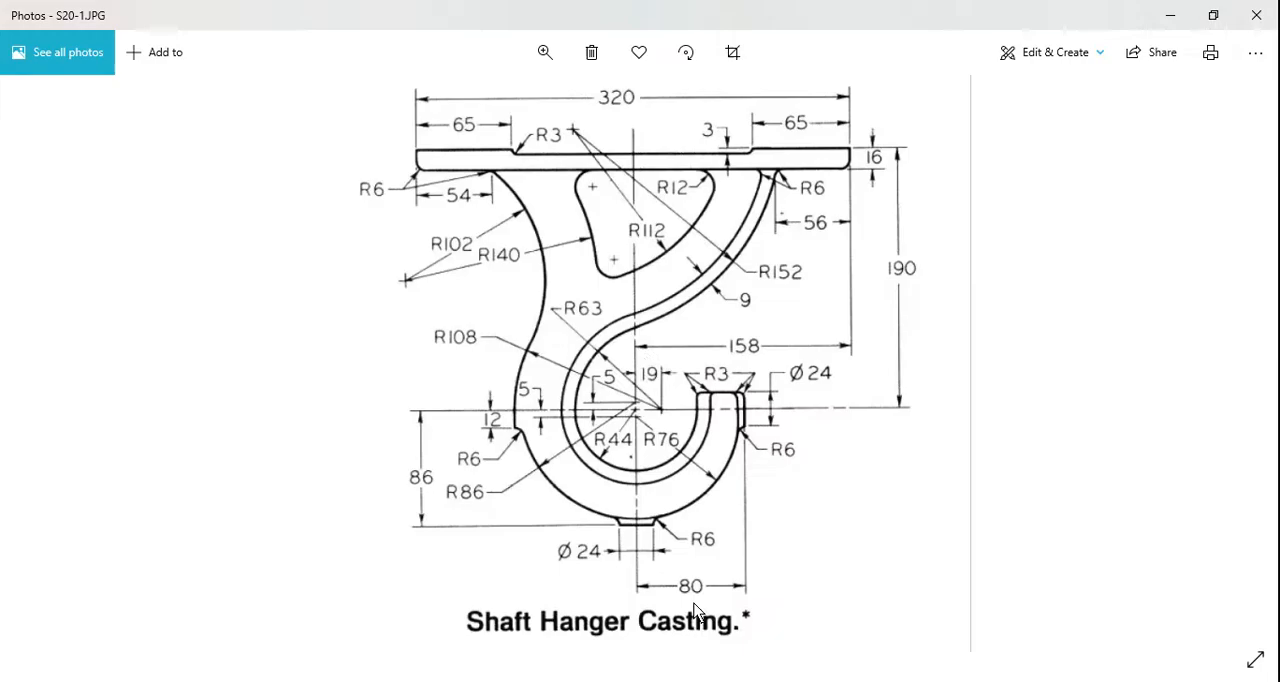
key(alt+Tab)
key(alt+Tab)
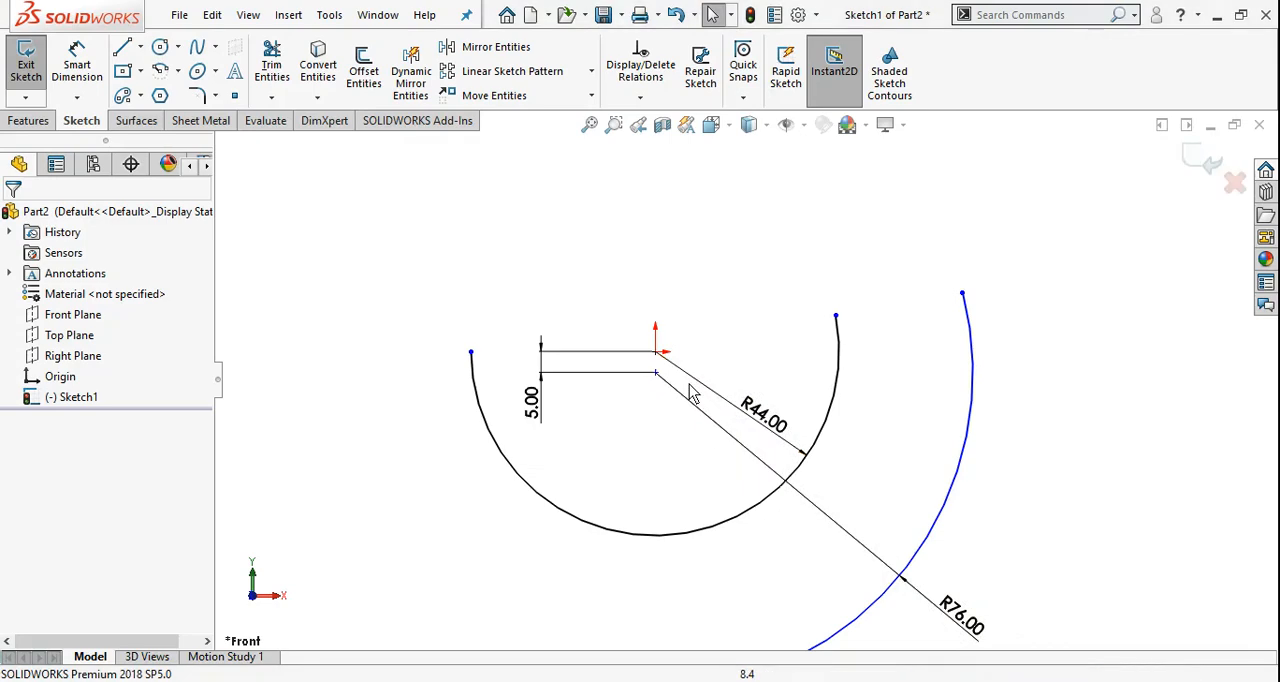
Add a Vertical relation between the origin and the centre point of the 76 mm arc
click(655, 370)
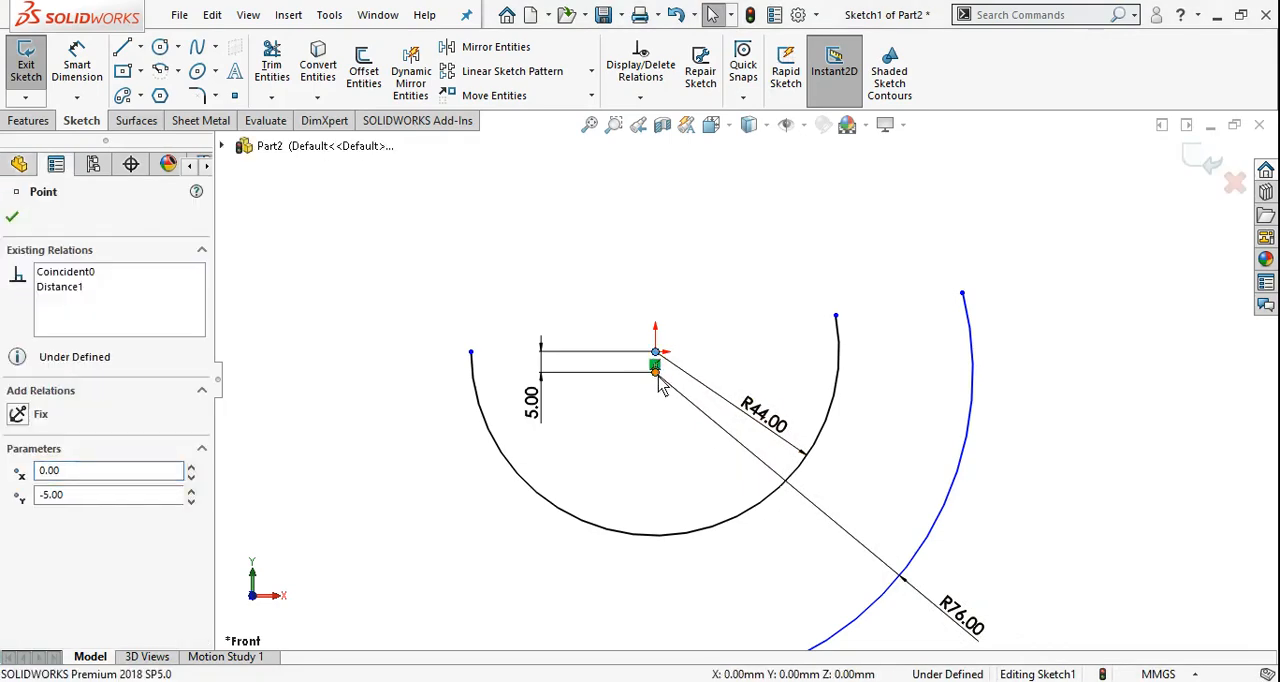
ctrl+click(655, 364)
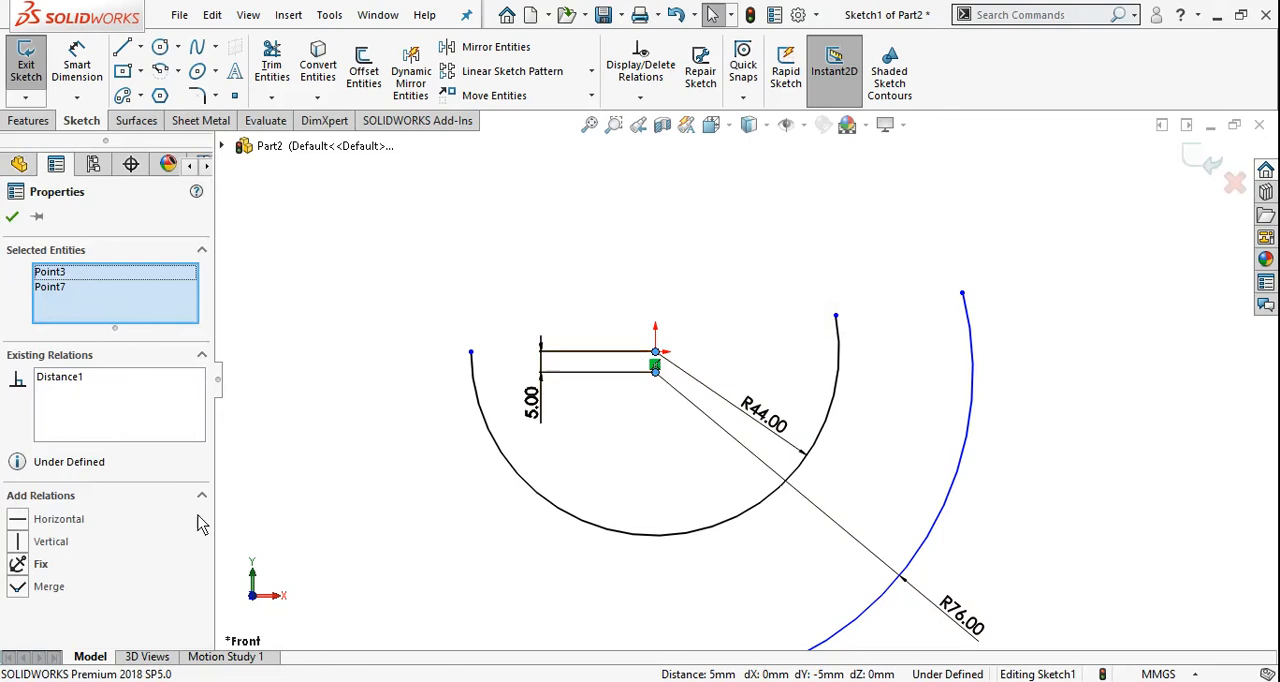
click(22, 543)
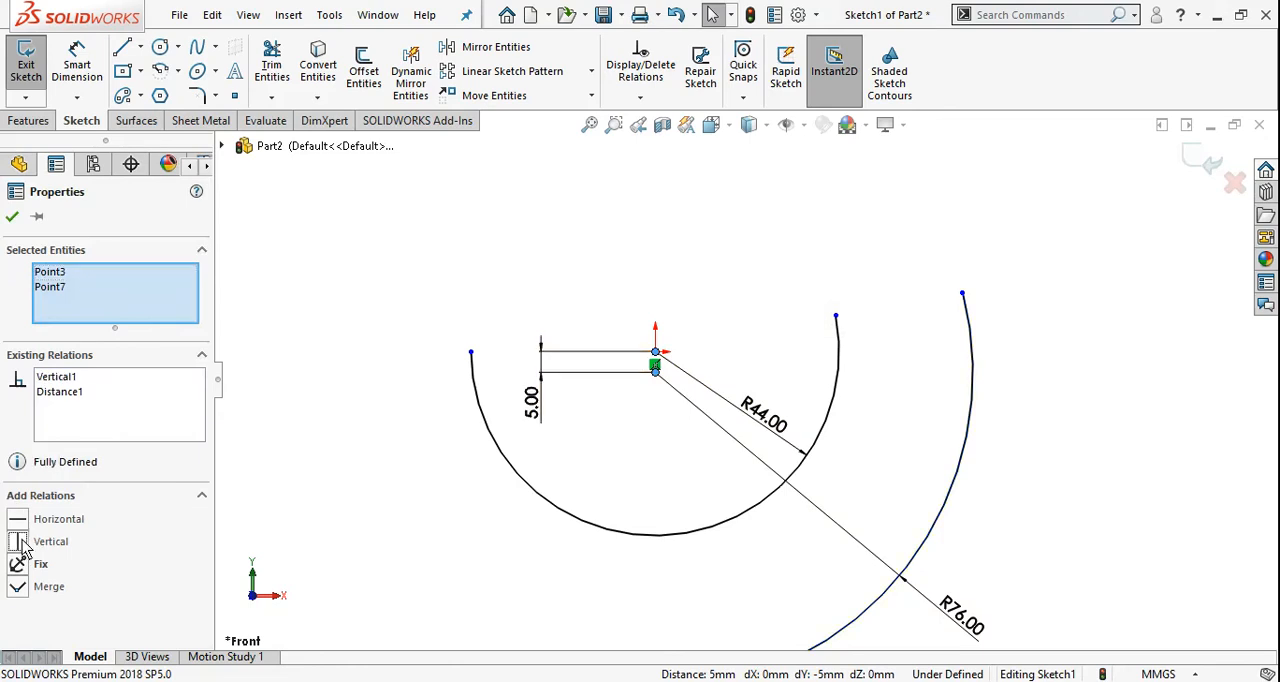
click(12, 216)
scroll(709, 306, up, 3)
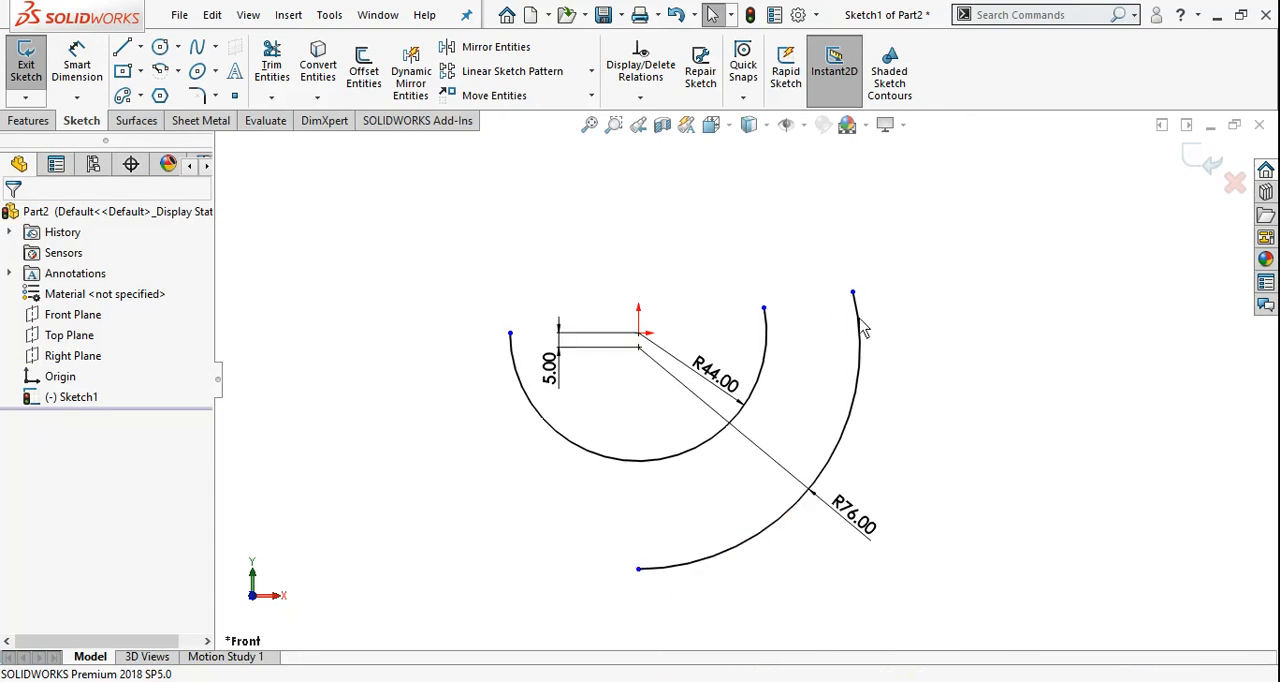
Shorten the 76 mm arc by moving its upper endpoint level with the inner arc's right endpoint, and check the reference drawing
drag(854, 296, 857, 311)
click(859, 607)
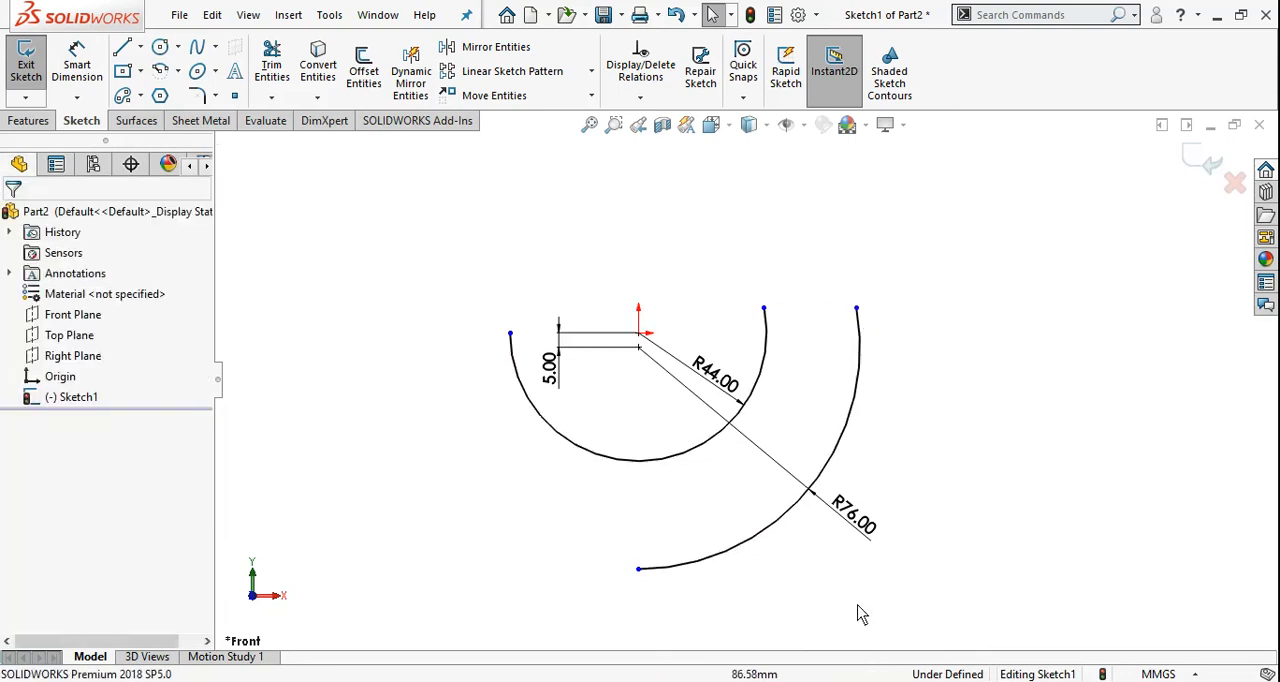
click(640, 681)
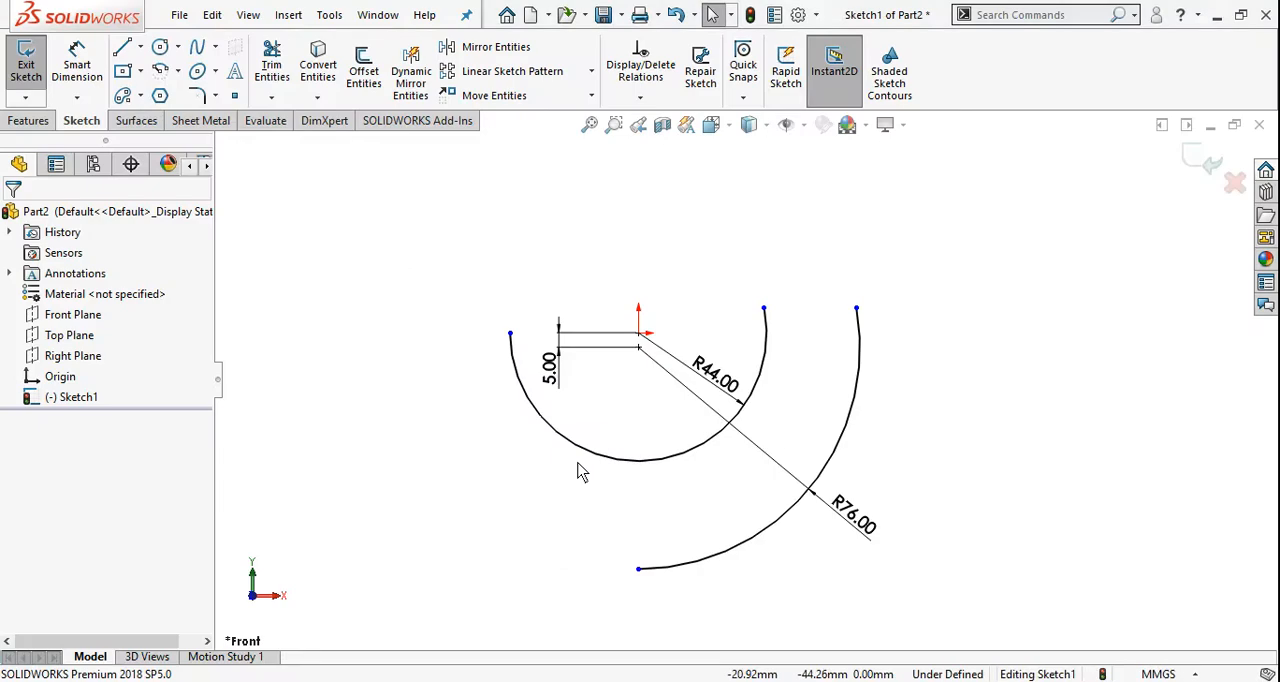
Sketch a centerpoint arc of about 87 mm radius, centred about 5 mm above the origin, sweeping about 80° clockwise from the 76 mm arc's lower endpoint
click(638, 332)
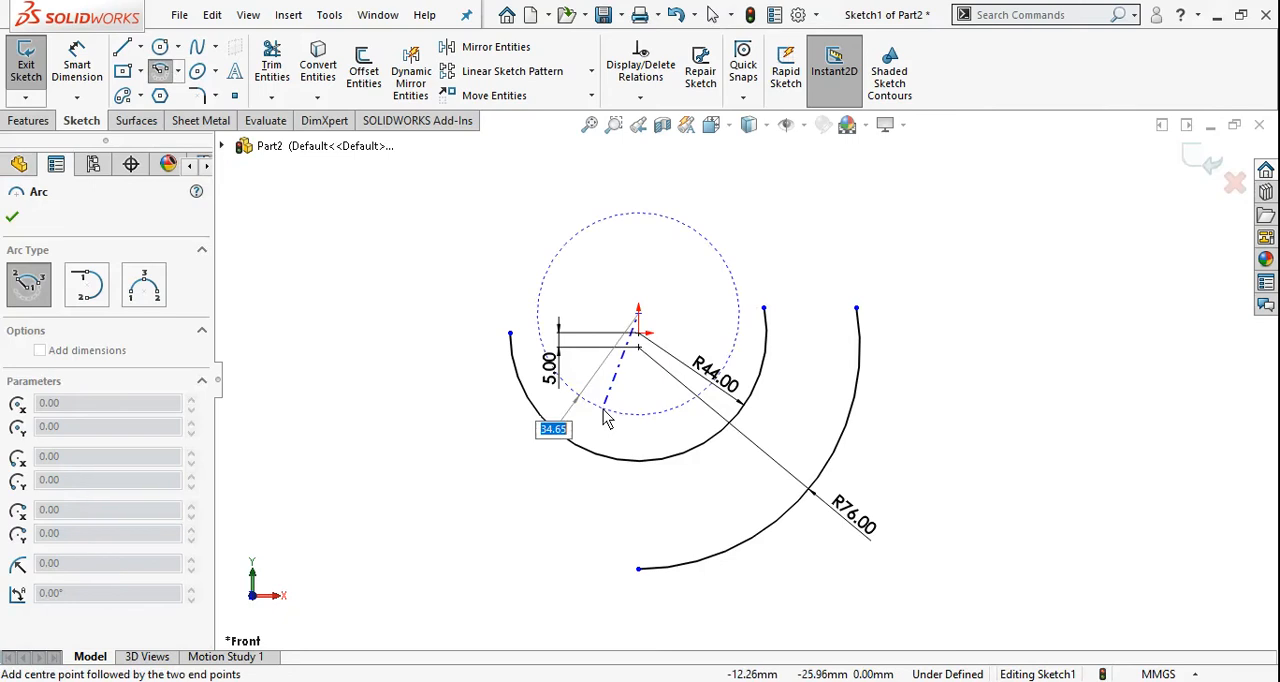
click(638, 570)
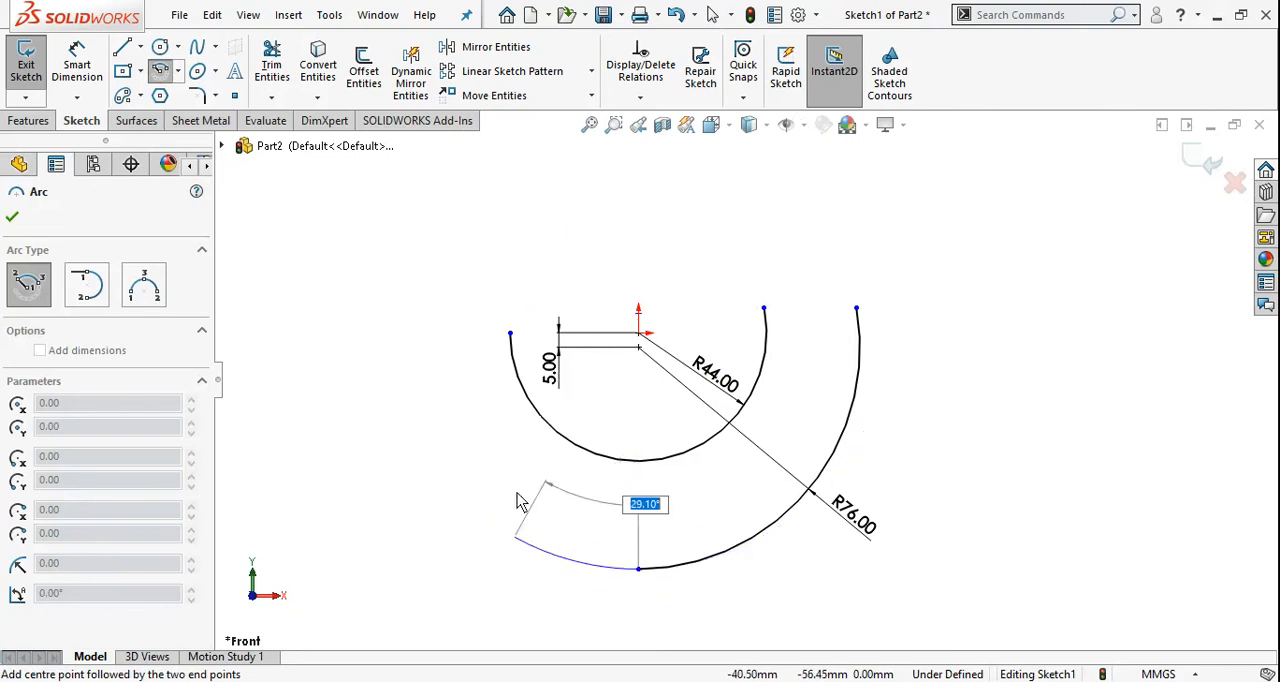
click(388, 358)
key(Escape)
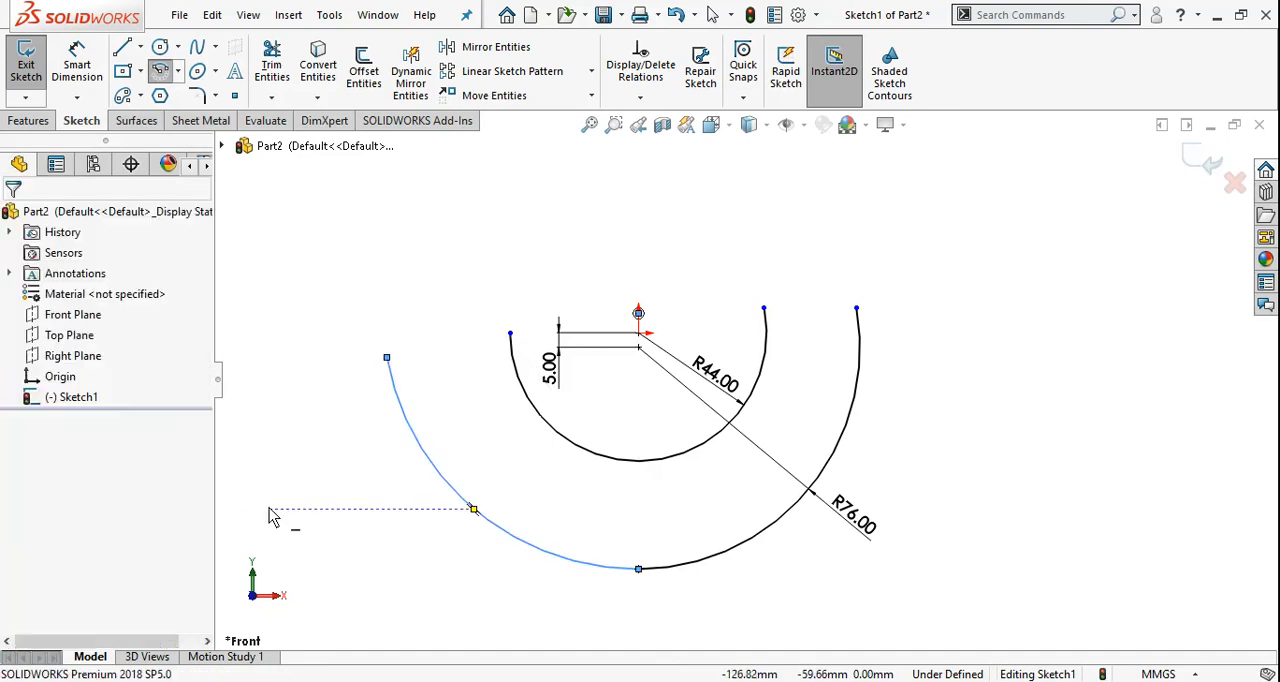
Dimension the new lower-left outer arc's radius as 86 mm
right_drag(268, 450, 268, 402)
click(437, 479)
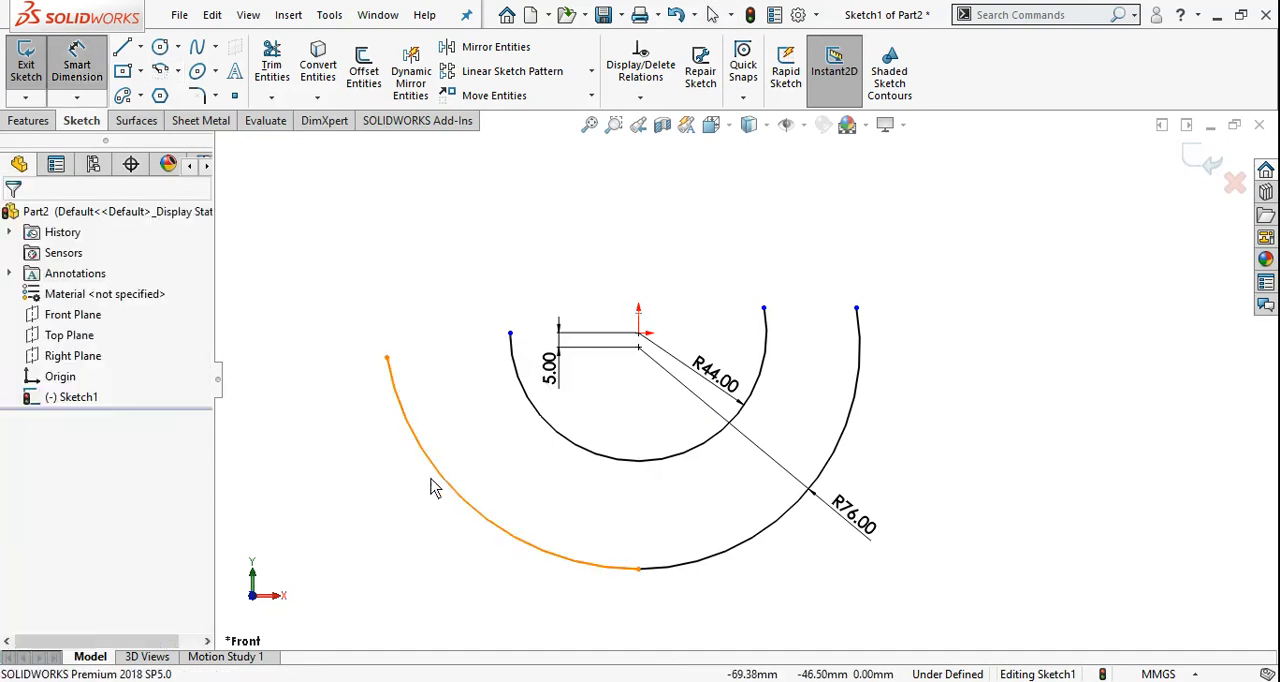
click(396, 518)
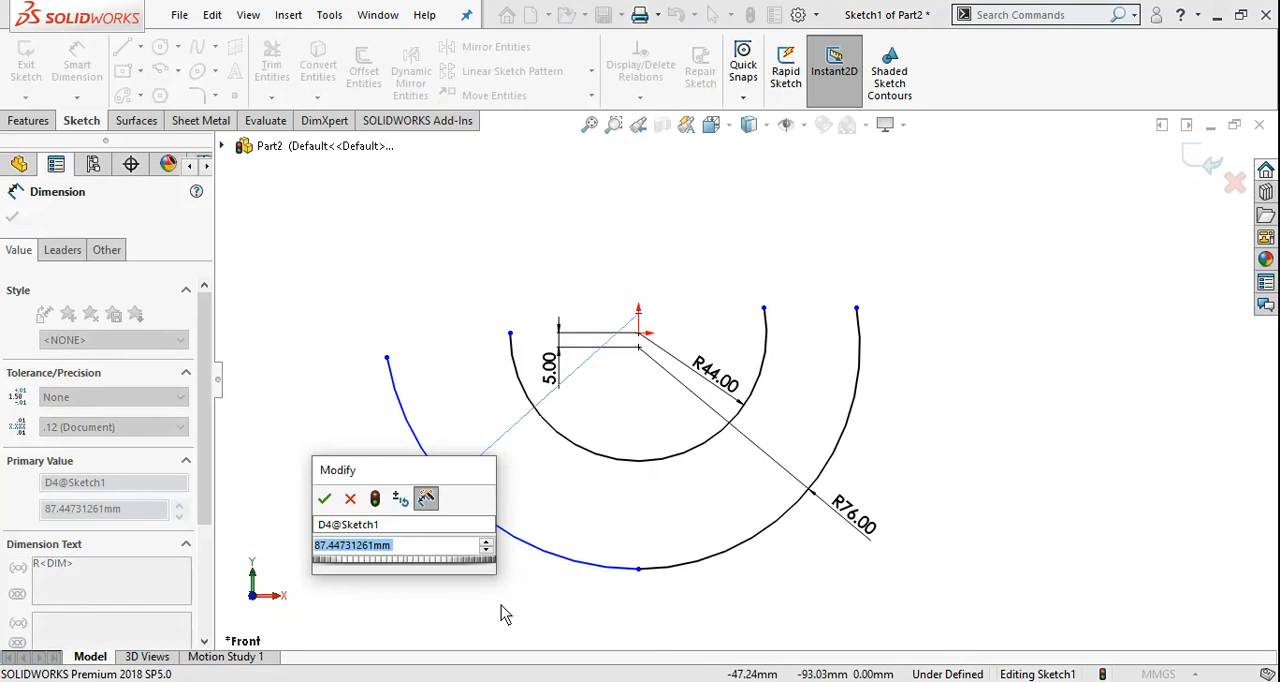
text(86)
key(Return)
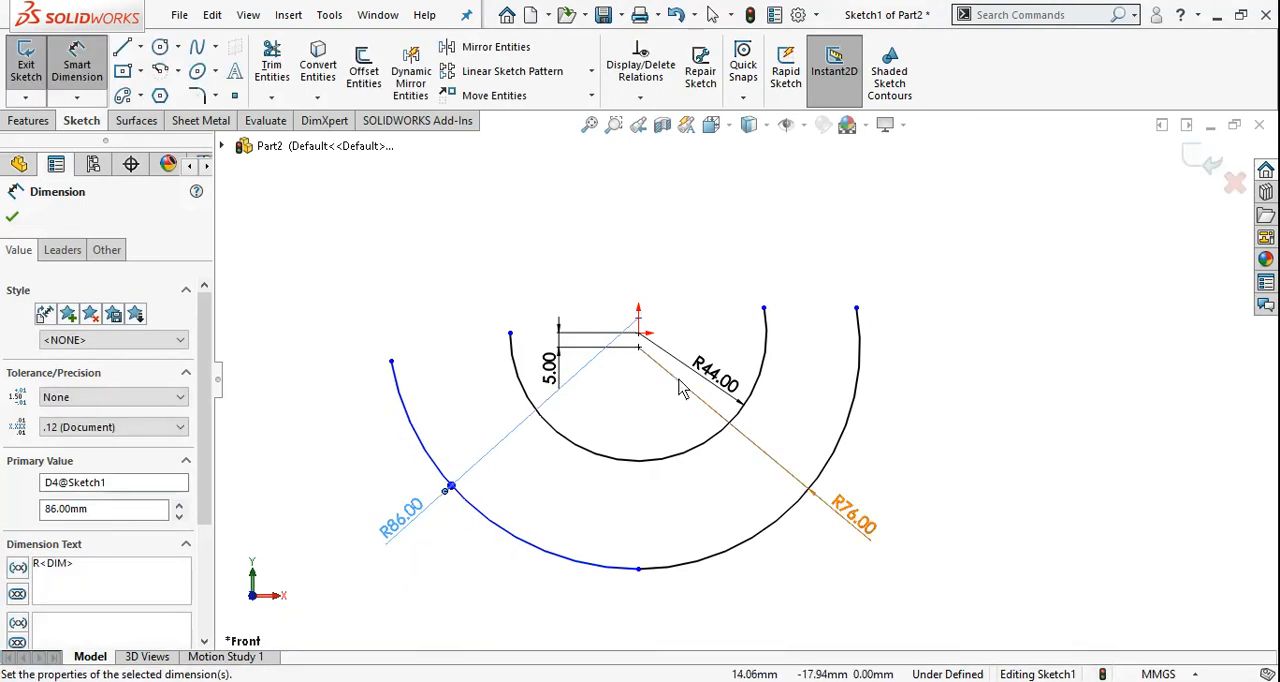
scroll(655, 345, down, 3)
key(Escape)
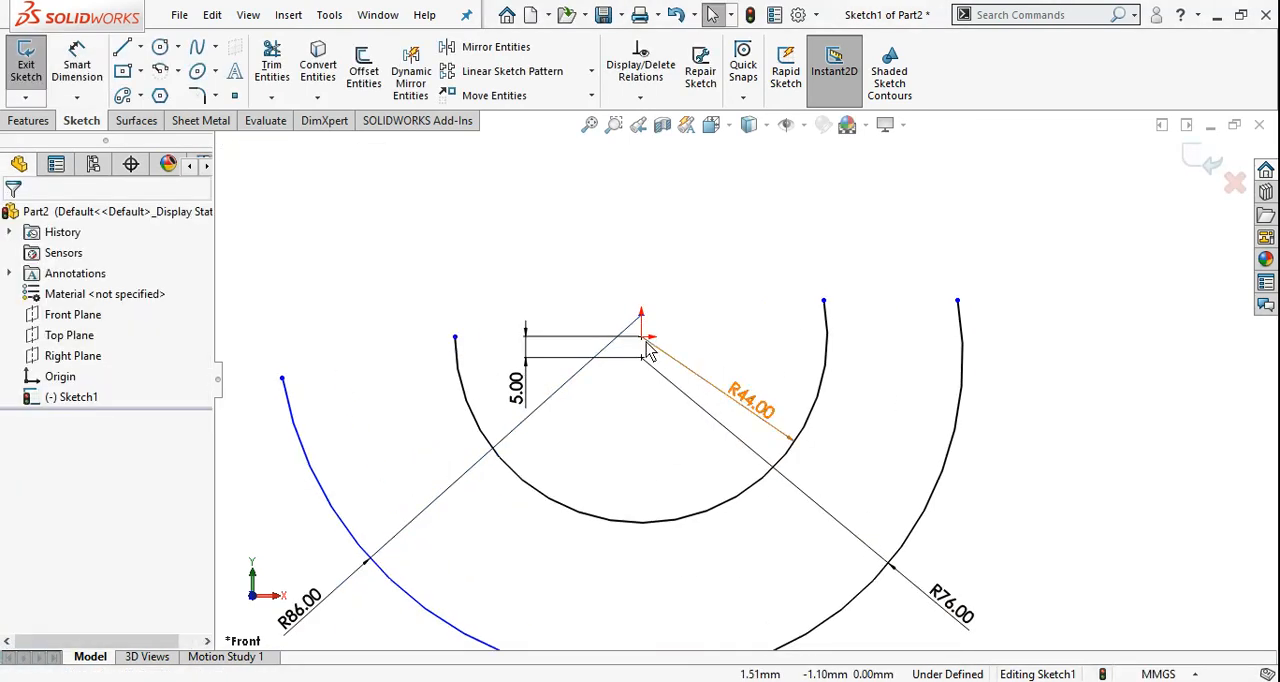
Dimension the vertical distance between the origin and the 86 mm arc's centre as 5 mm
click(642, 340)
click(643, 316)
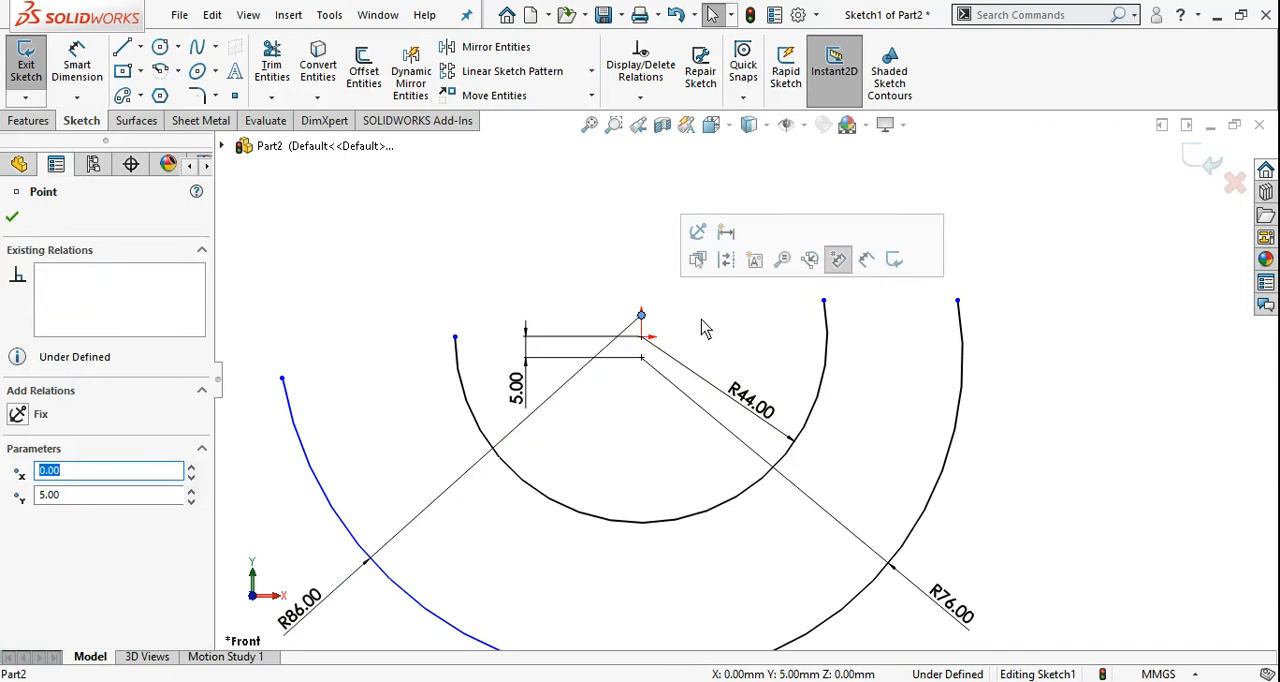
right_drag(531, 255, 533, 183)
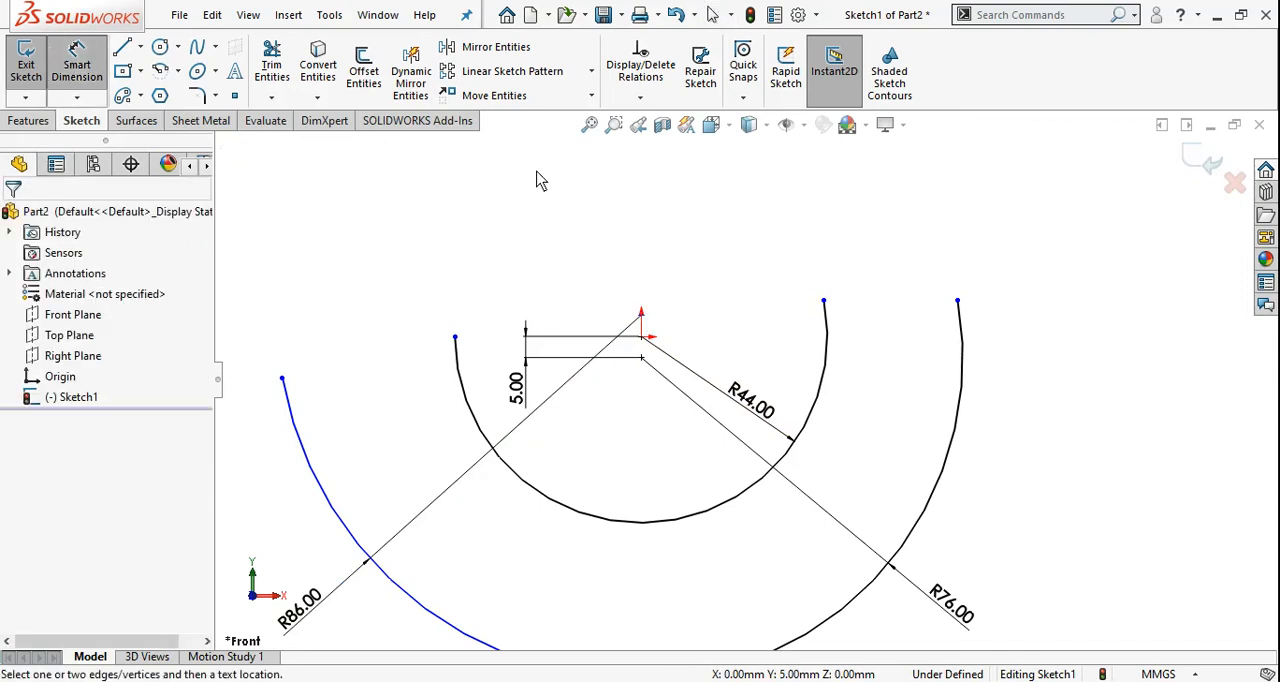
click(642, 336)
click(642, 316)
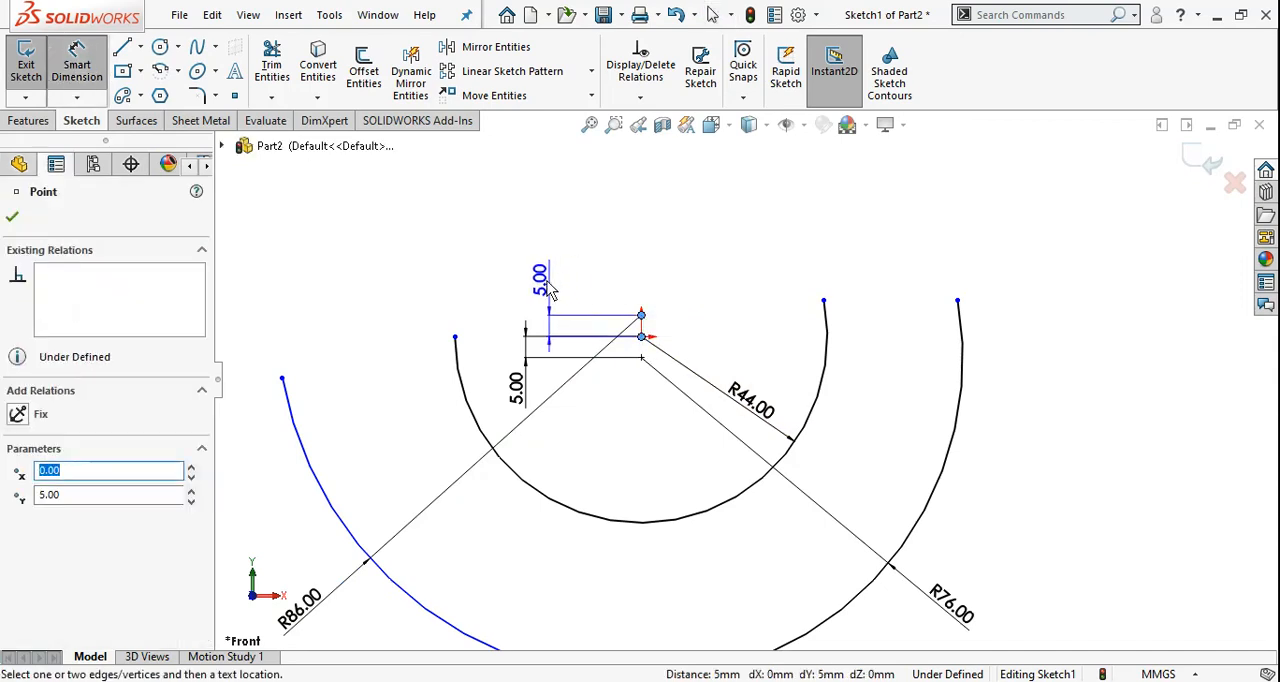
click(540, 285)
key(Return)
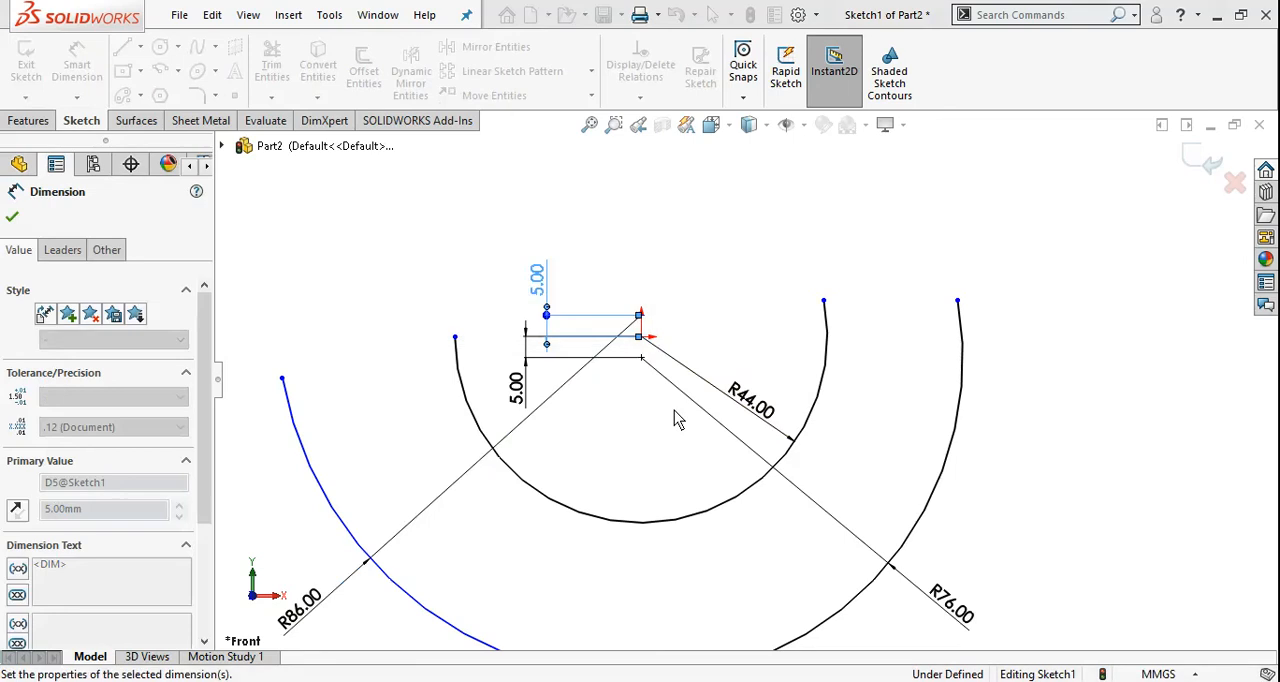
key(Escape)
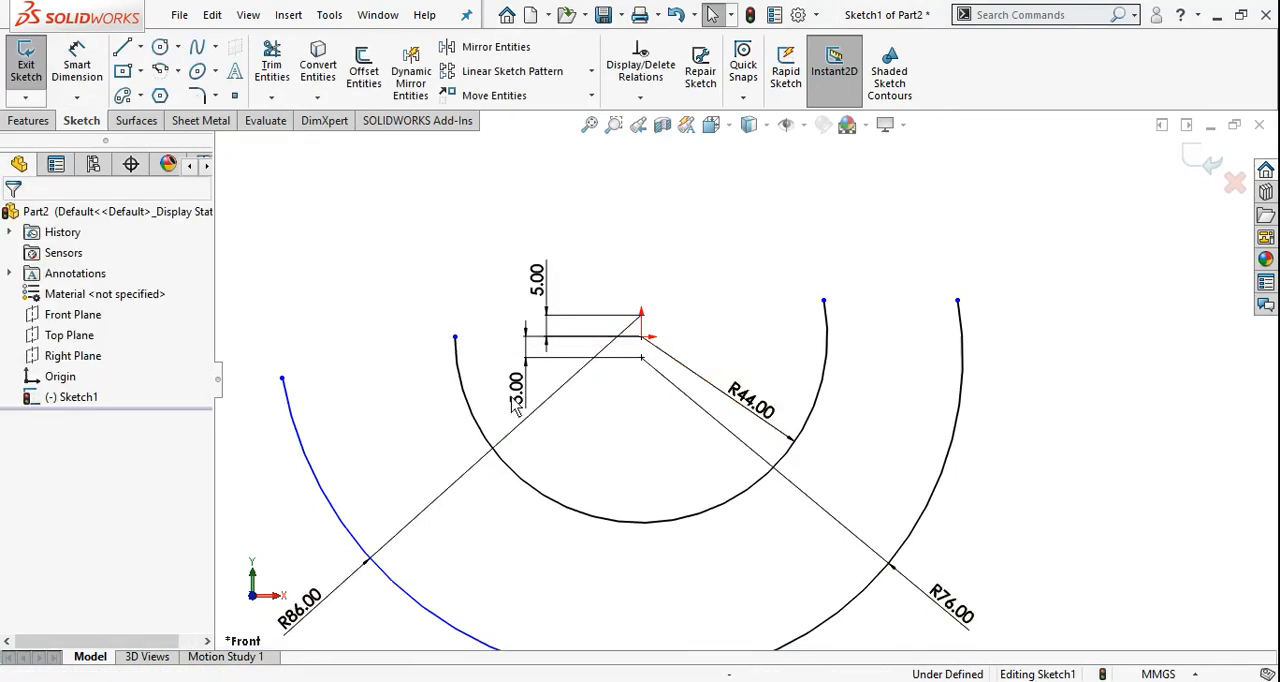
Add a Vertical relation between the origin and the centre point of the 86 mm arc
click(641, 337)
ctrl+click(641, 314)
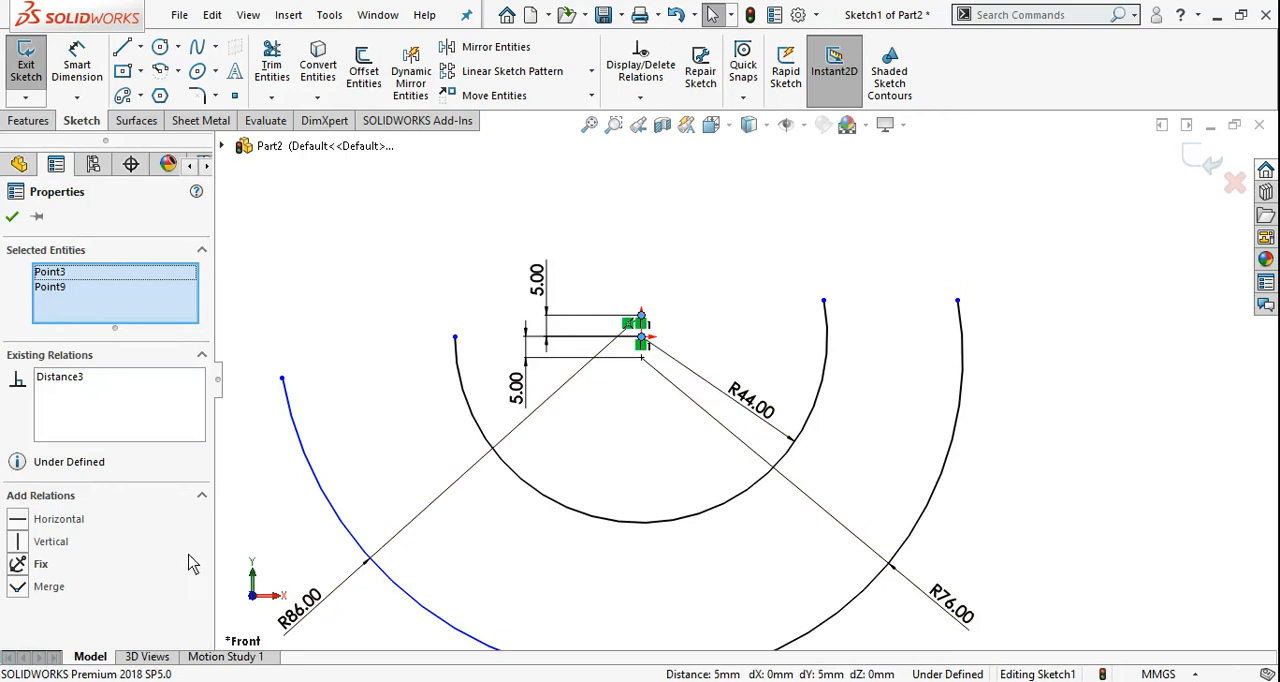
click(18, 542)
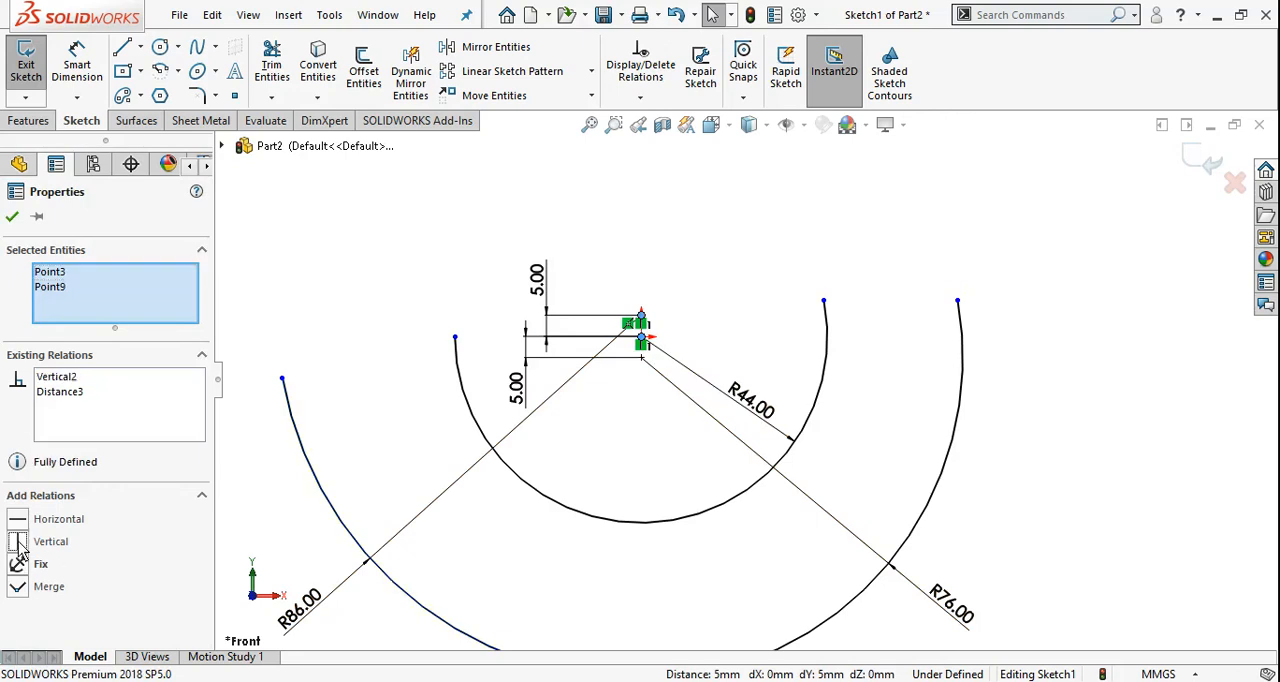
click(12, 216)
key(f)
scroll(690, 490, down, 2)
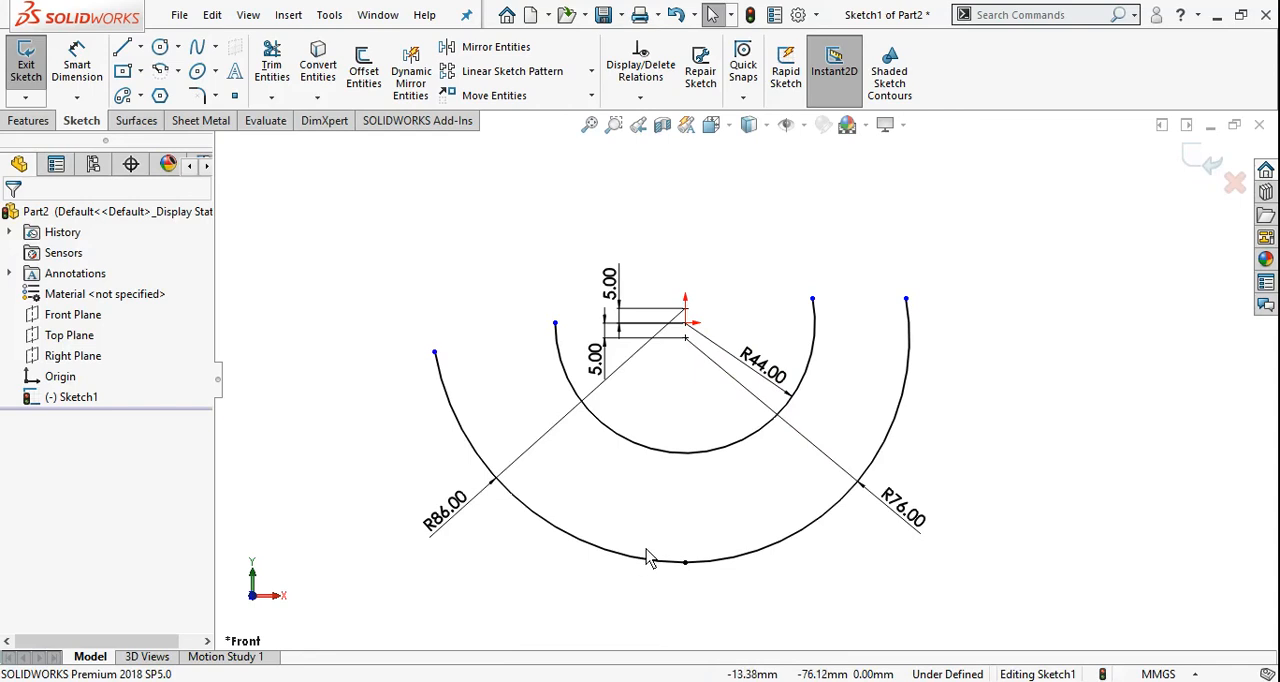
scroll(646, 550, up, 1)
Sketch a centerpoint arc of about 57 mm radius, centred about 13 mm right of the origin, sweeping about 82° clockwise from the 44 mm arc's left endpoint
click(668, 680)
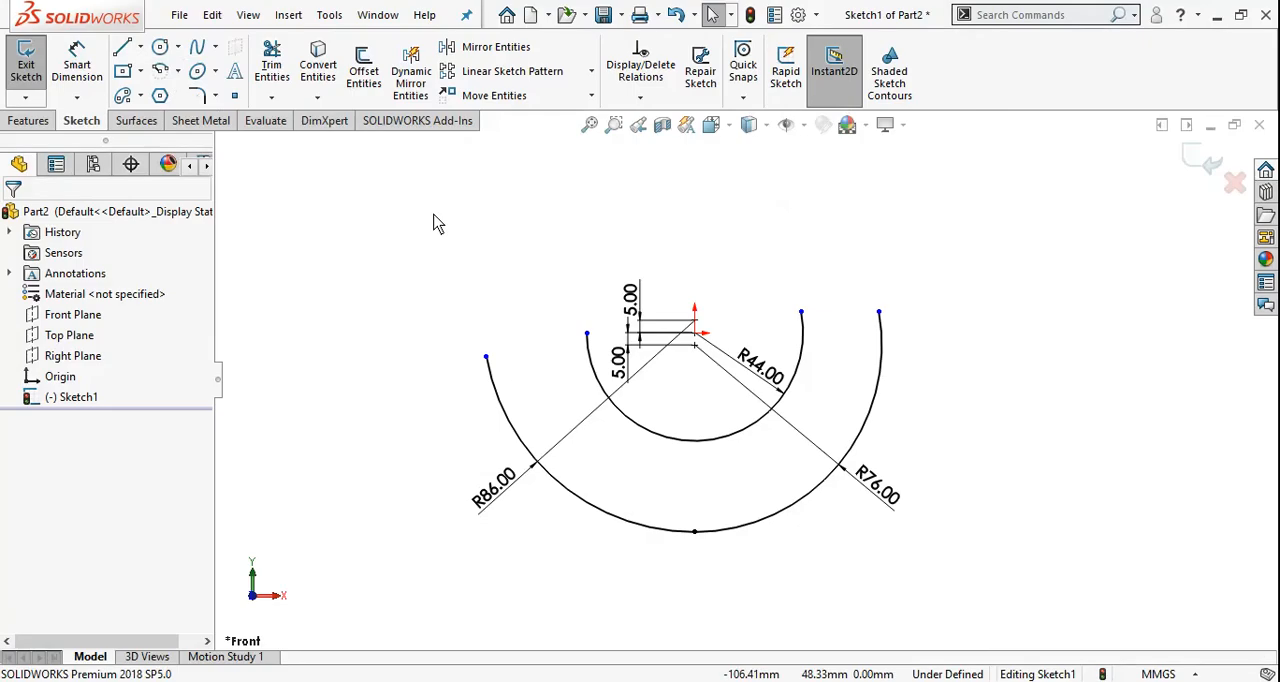
click(160, 71)
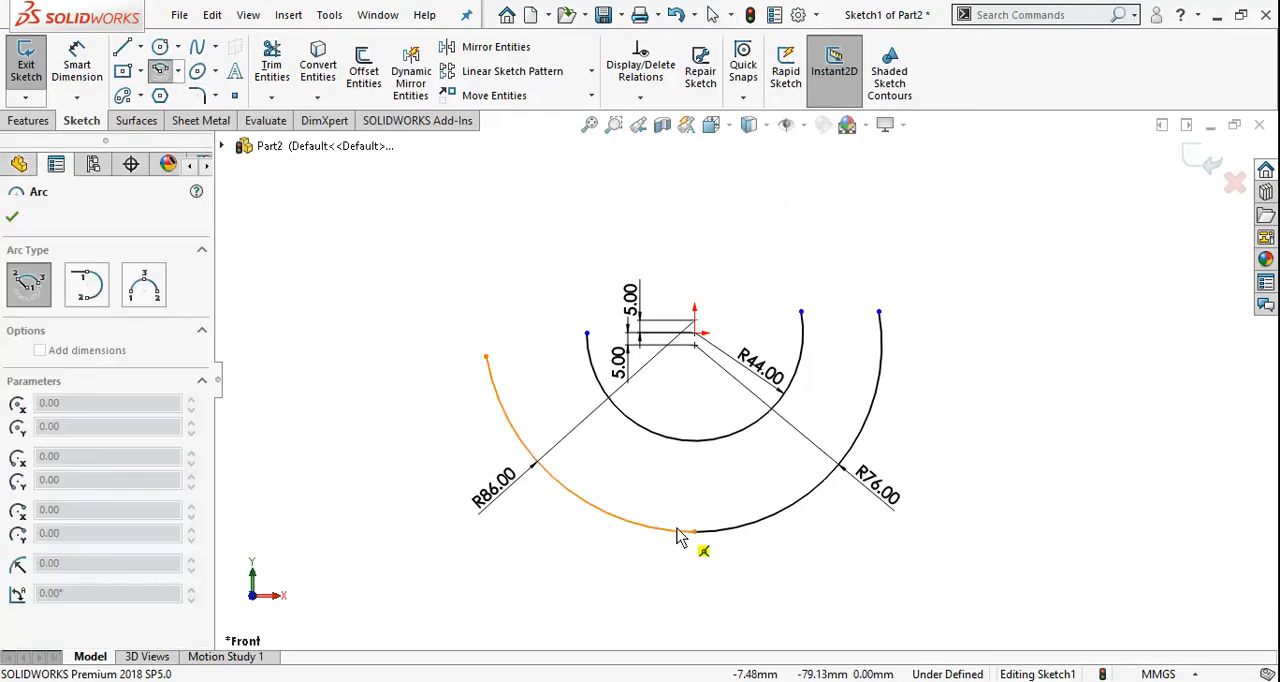
scroll(831, 323, down, 4)
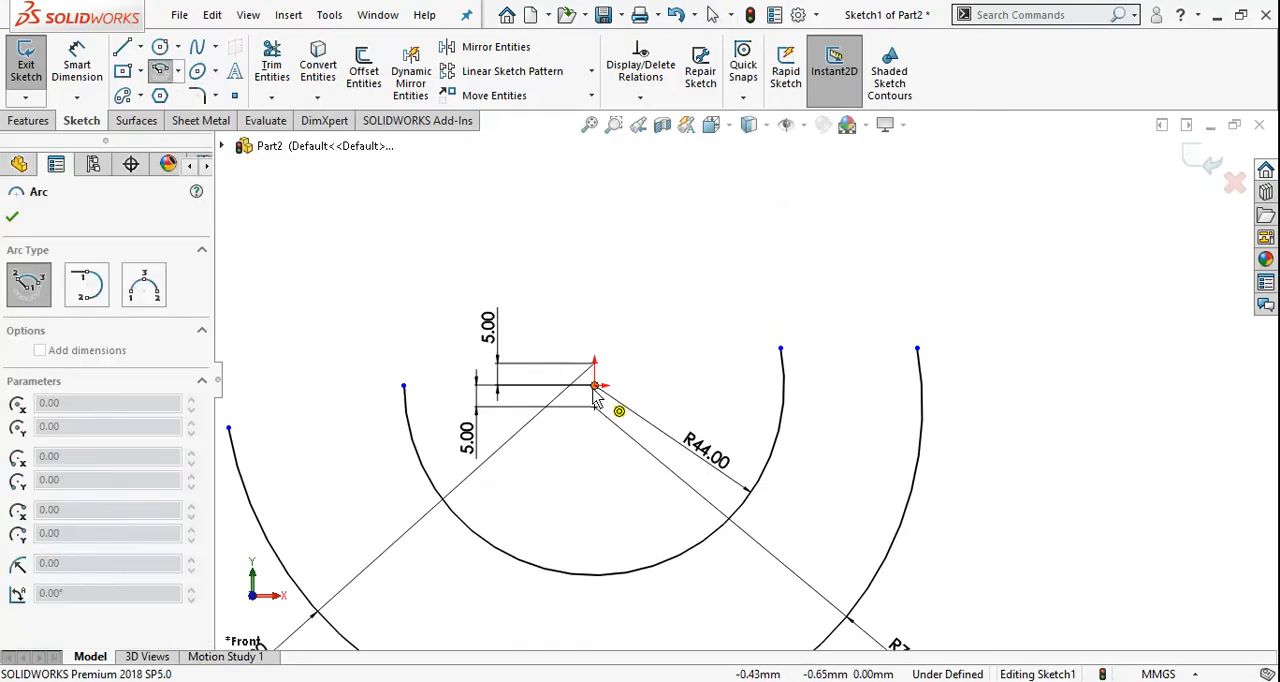
click(650, 386)
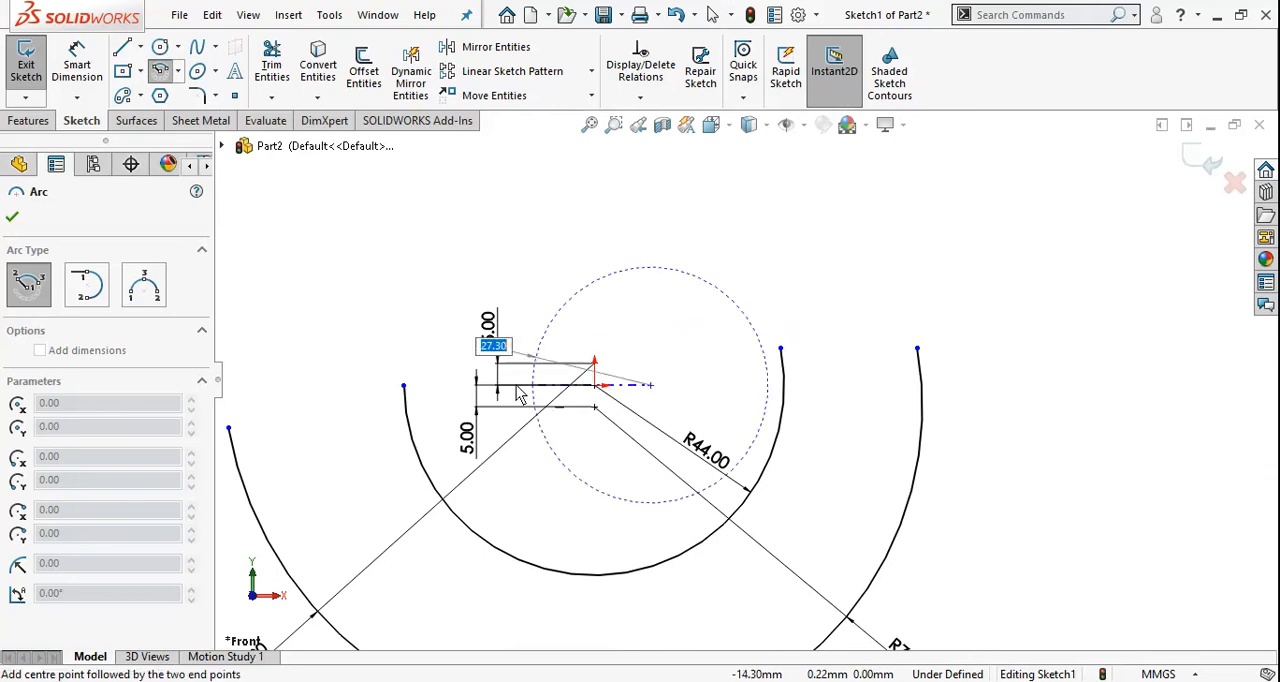
click(404, 386)
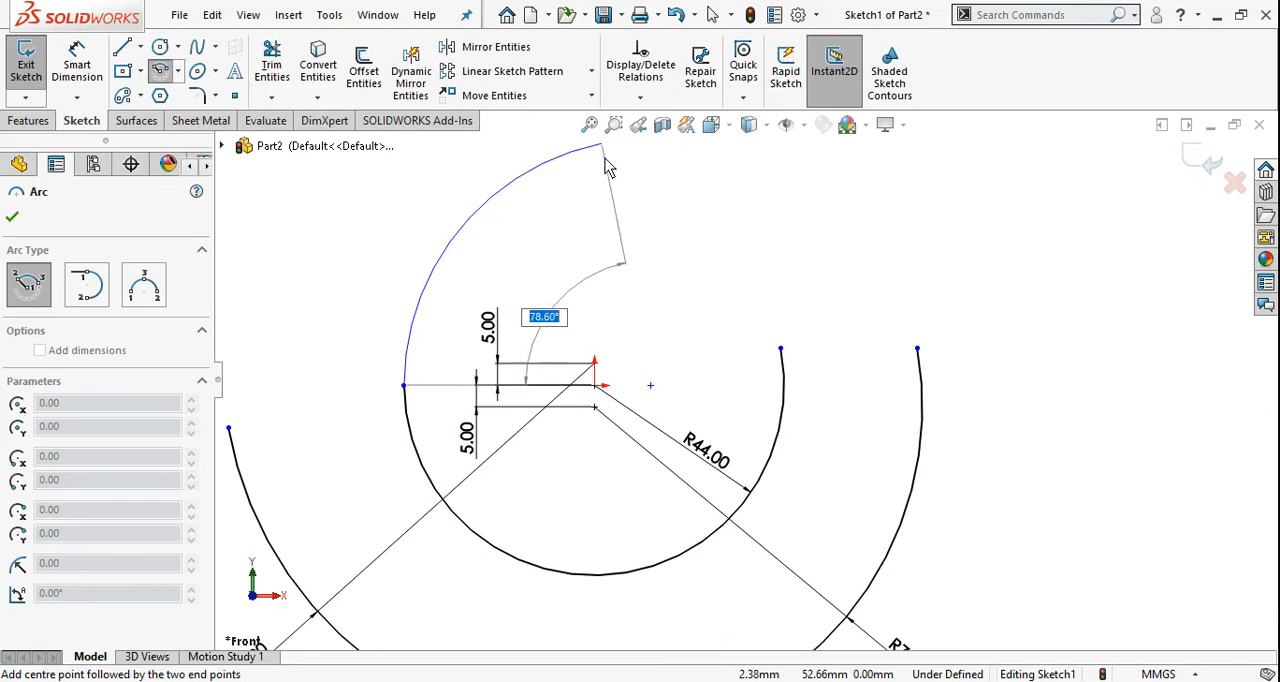
click(616, 164)
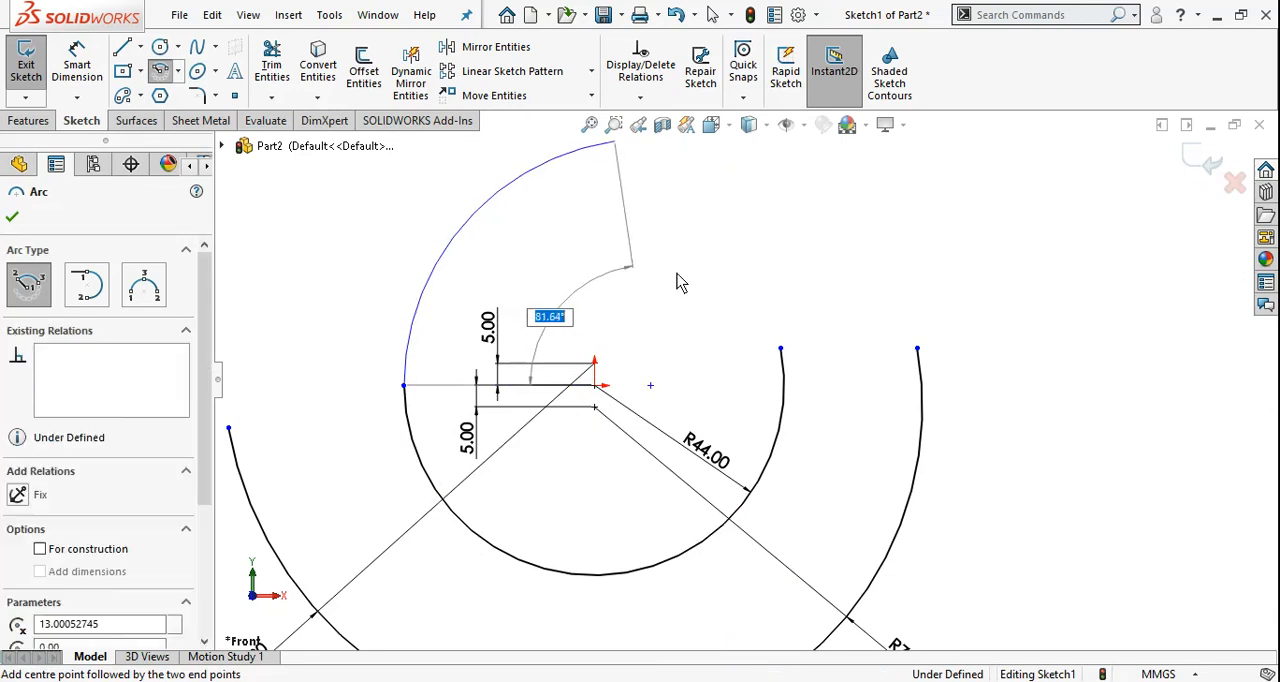
key(Escape)
Dimension the radius of the new upper arc as 63 mm
scroll(700, 191, up, 3)
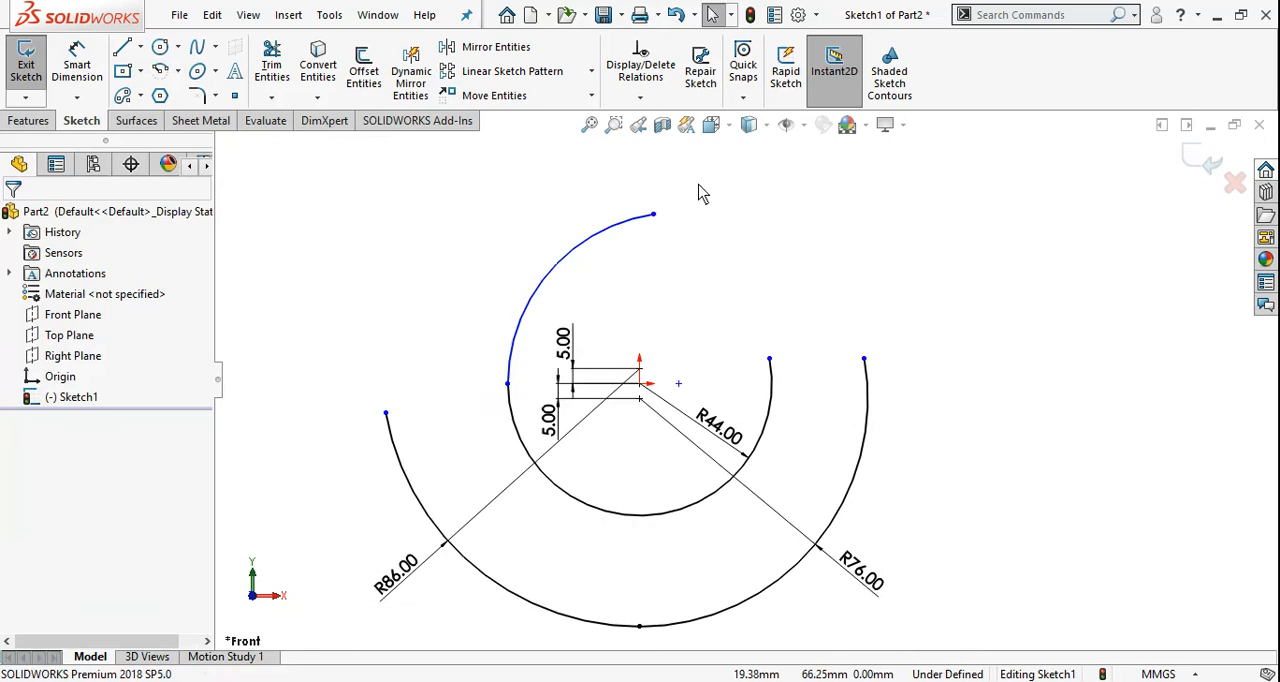
scroll(617, 286, down, 3)
scroll(813, 576, up, 2)
scroll(811, 567, down, 1)
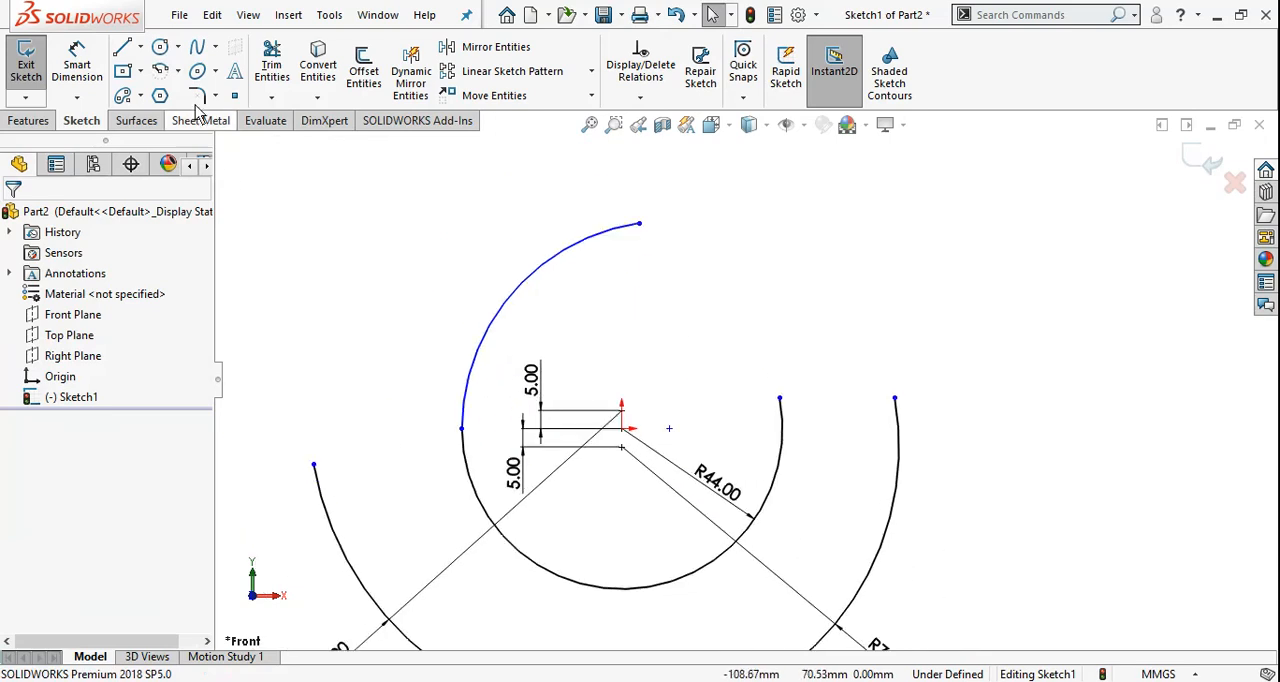
right_drag(351, 327, 363, 217)
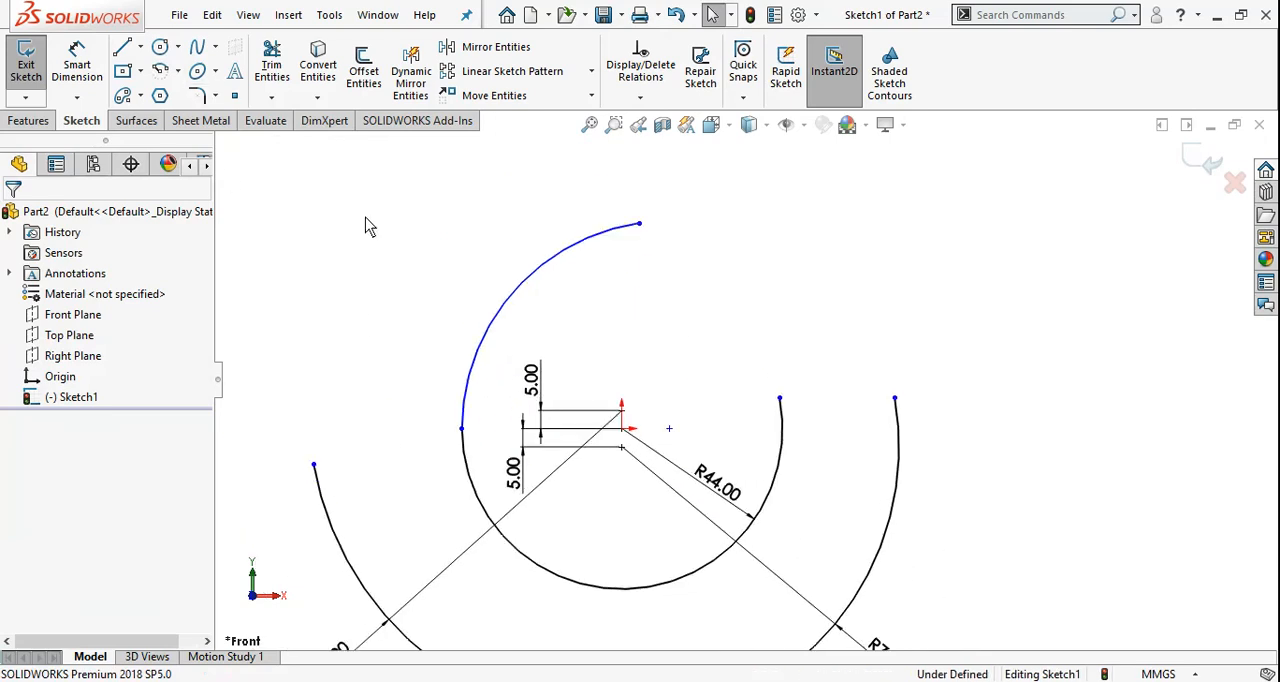
click(506, 301)
click(476, 281)
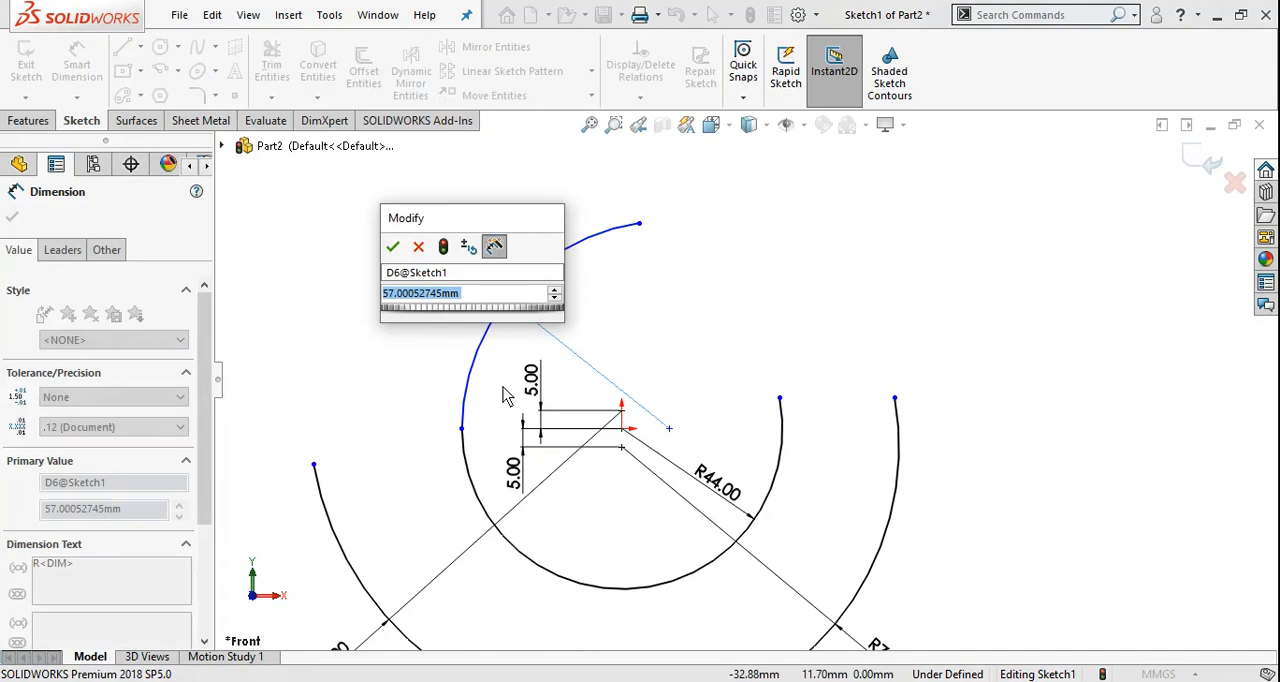
text(63)
key(Return)
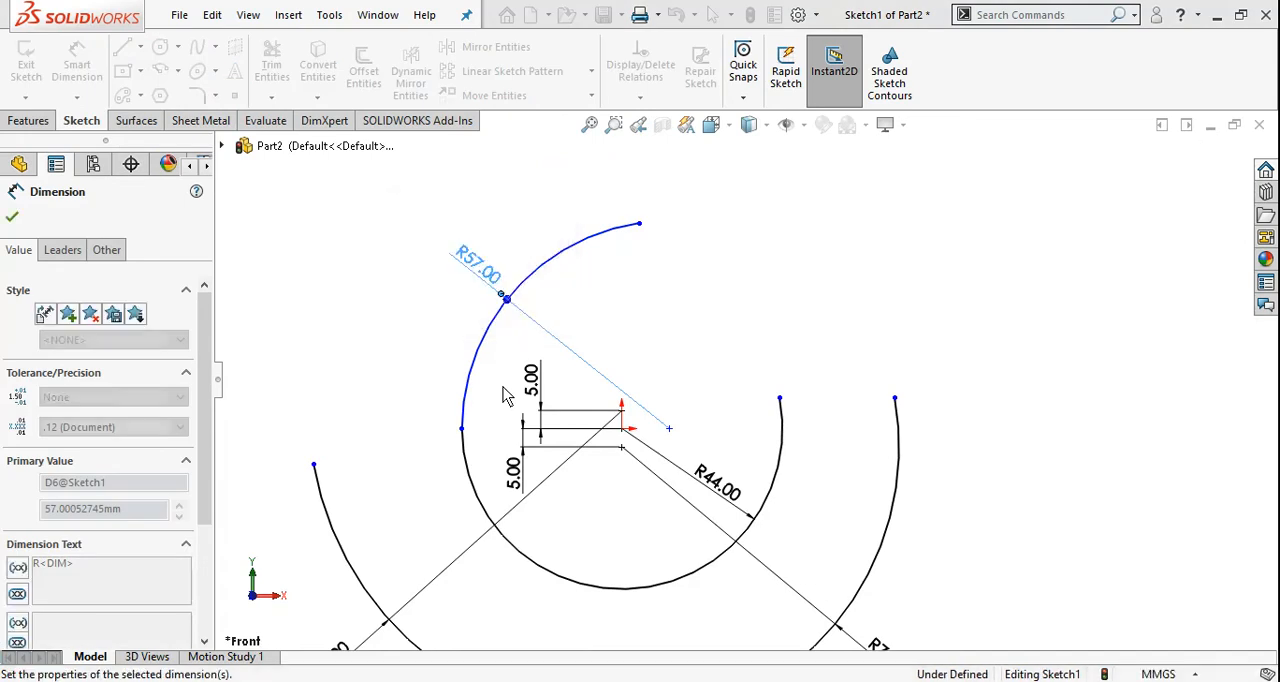
key(Escape)
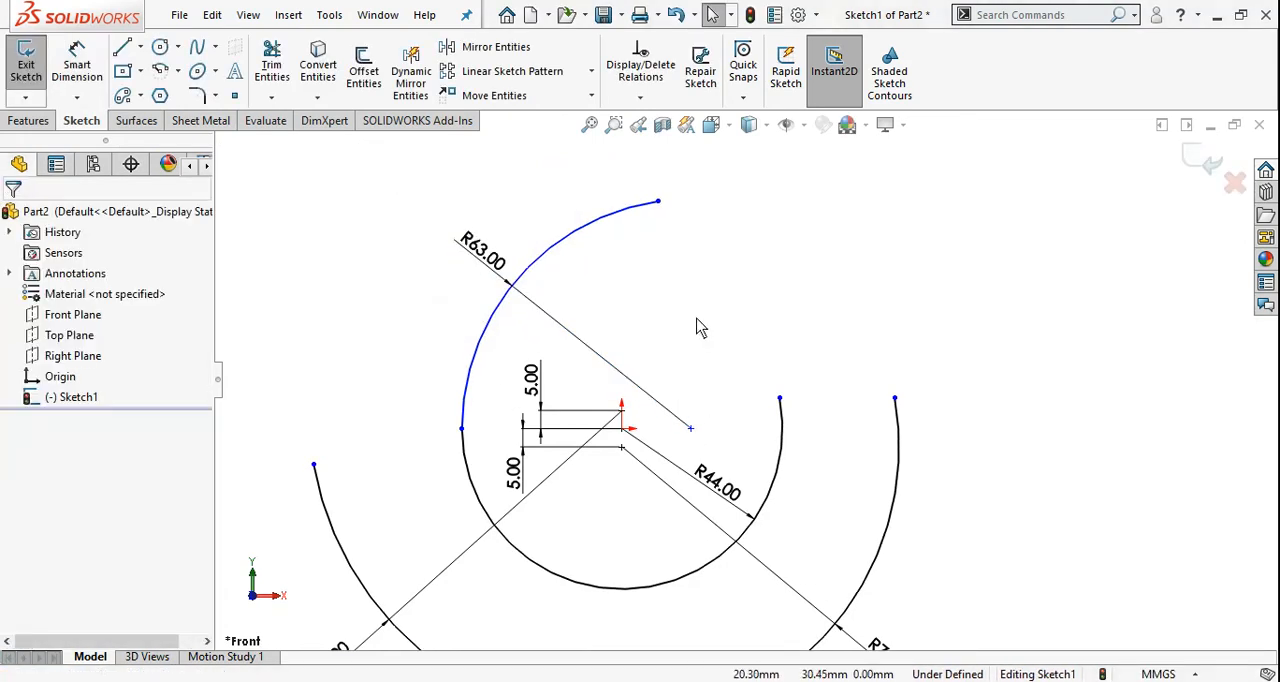
Dimension the horizontal distance between the origin and the 63 mm arc's centre as 19 mm
right_drag(695, 317, 695, 207)
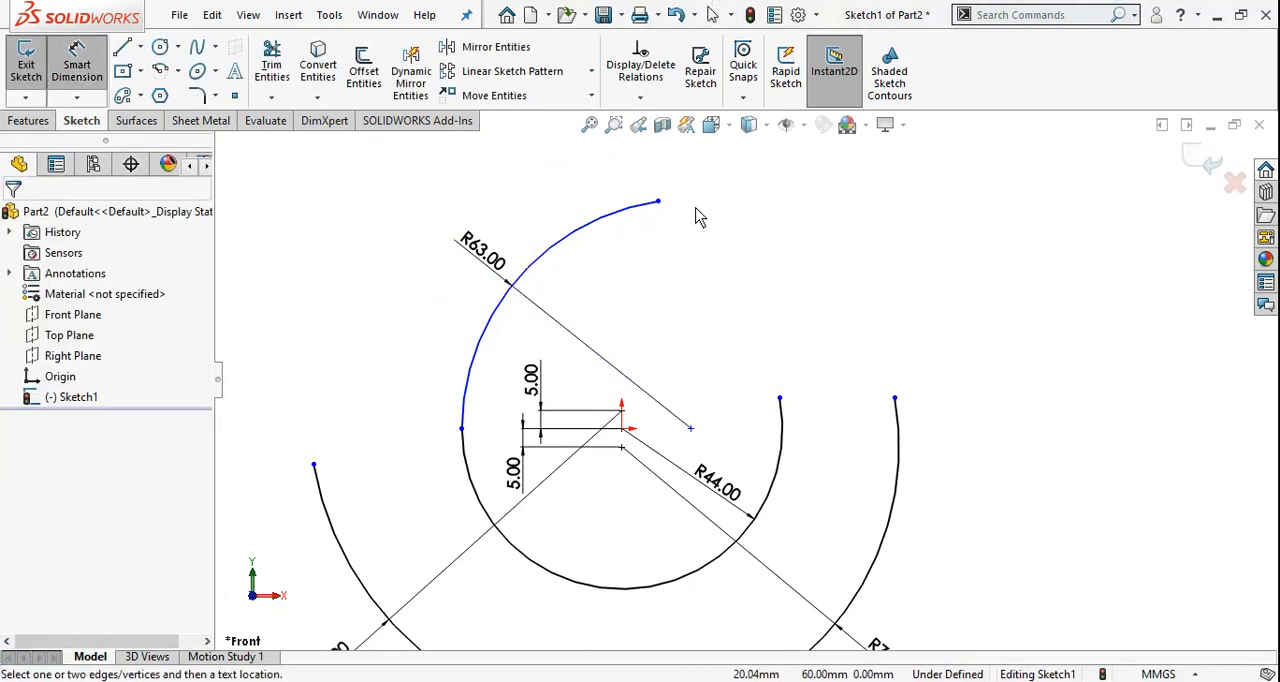
click(690, 429)
click(621, 428)
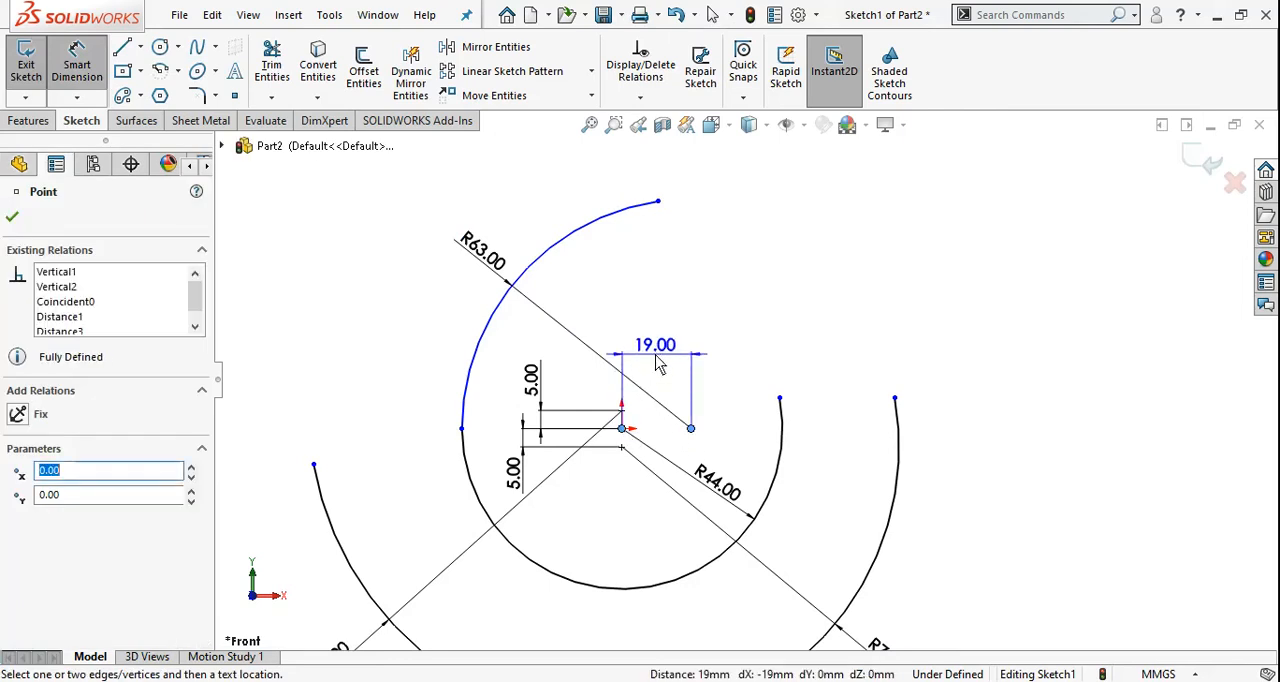
click(657, 350)
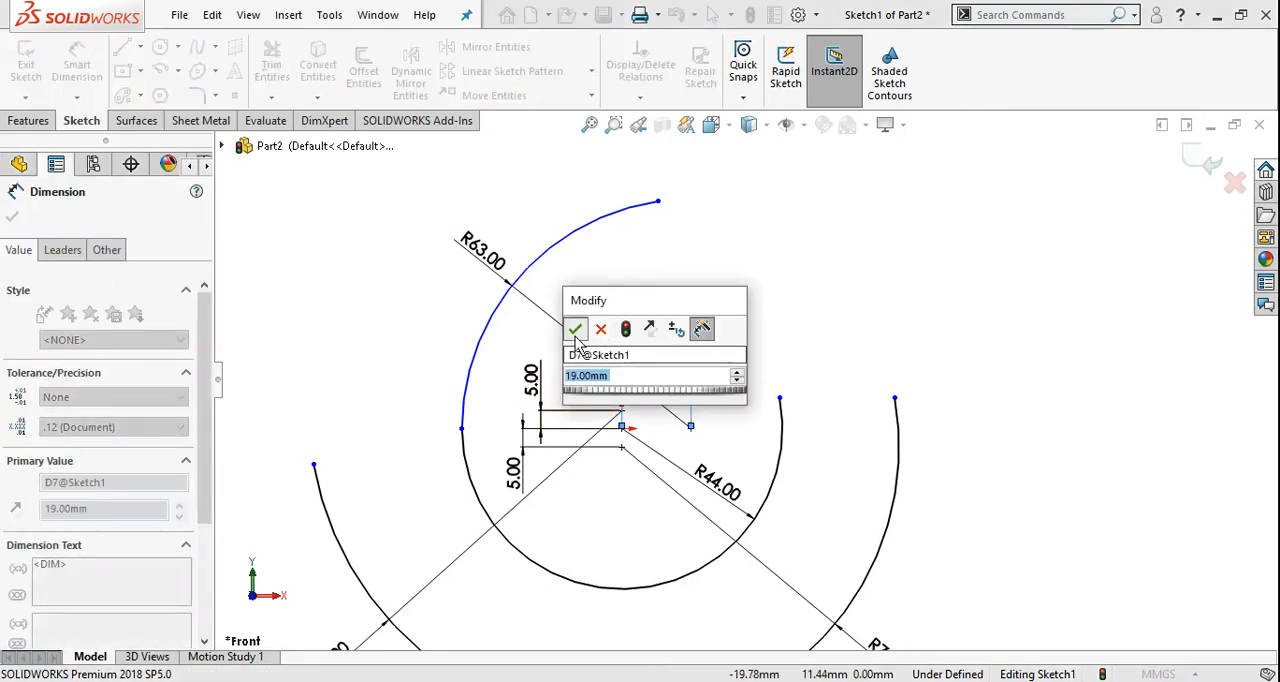
click(576, 330)
key(Escape)
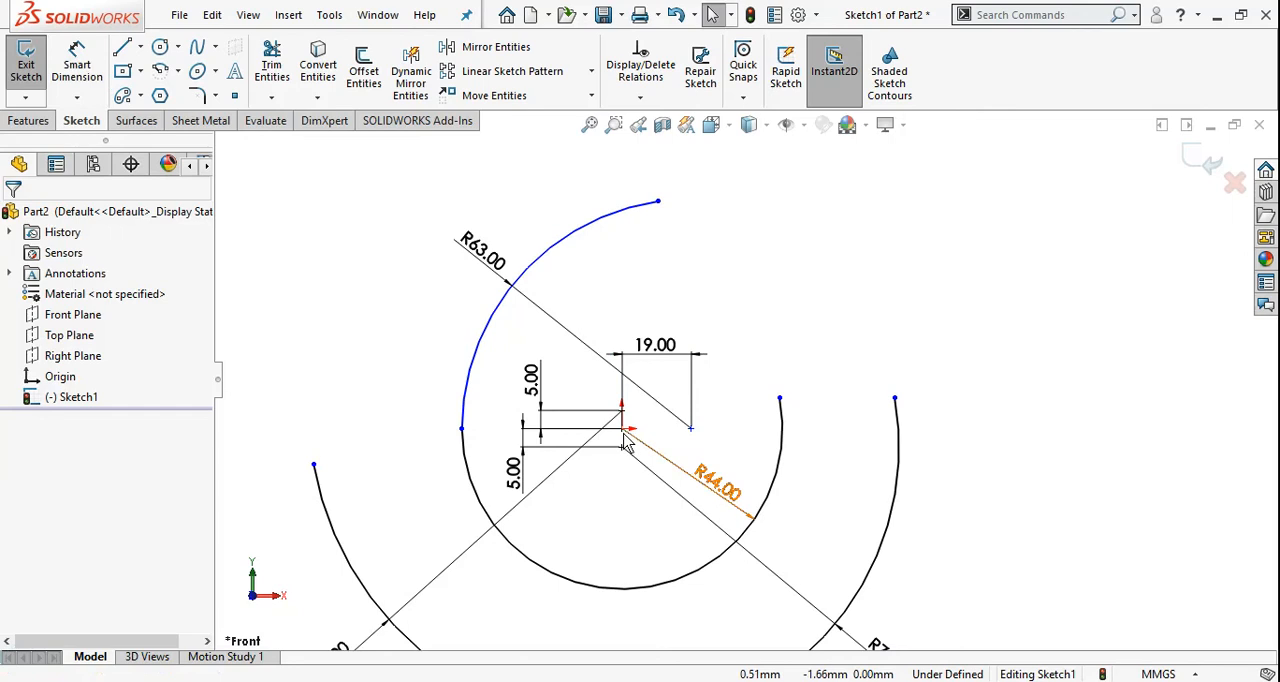
Add a Horizontal relation between the origin and the centre point of the 63 mm arc
click(622, 430)
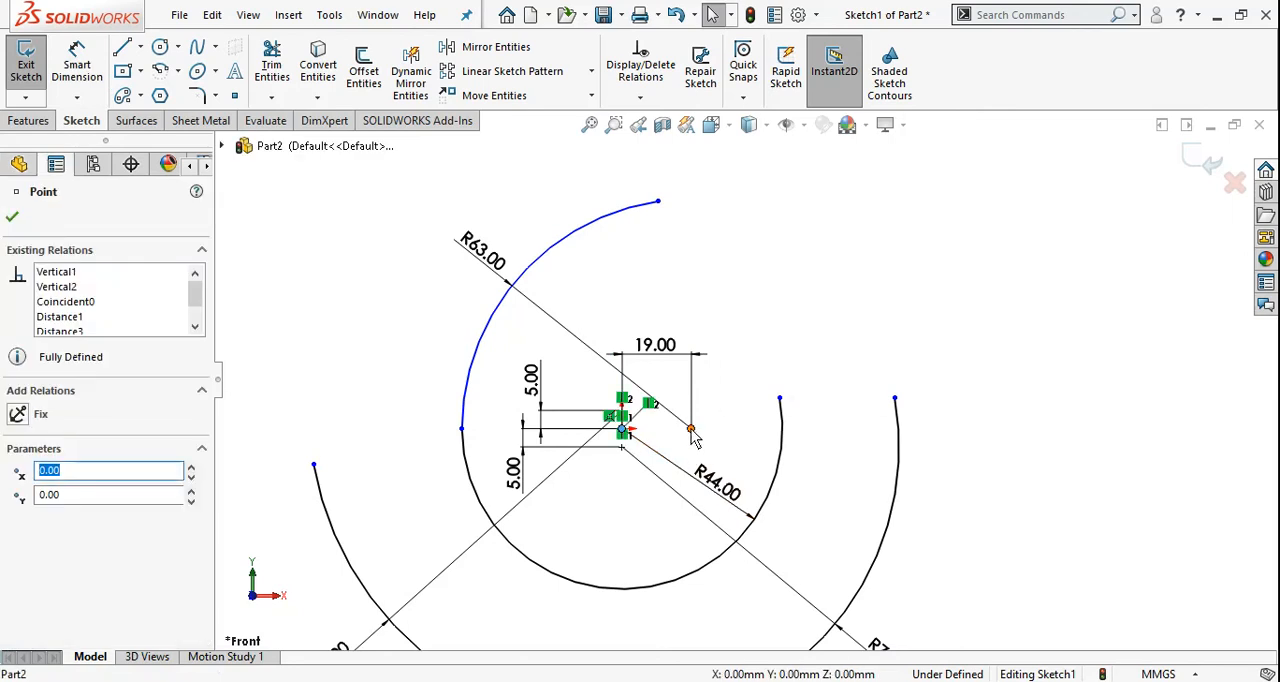
ctrl+click(690, 429)
click(20, 521)
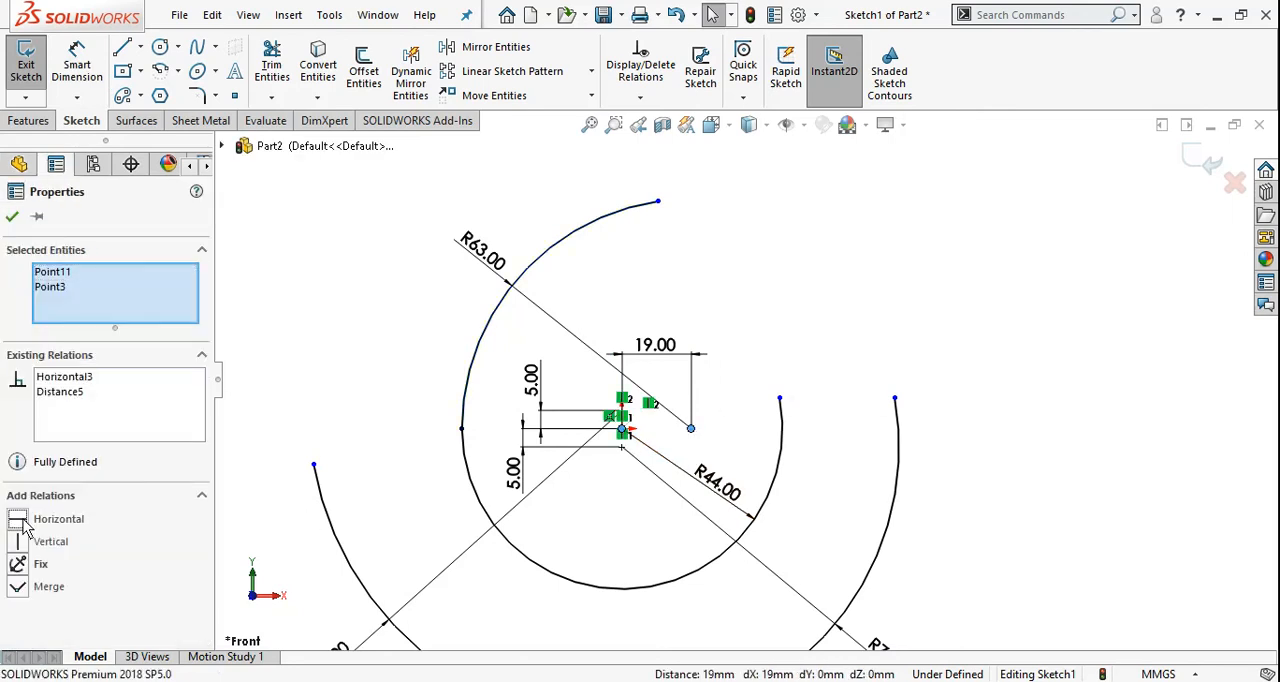
click(12, 216)
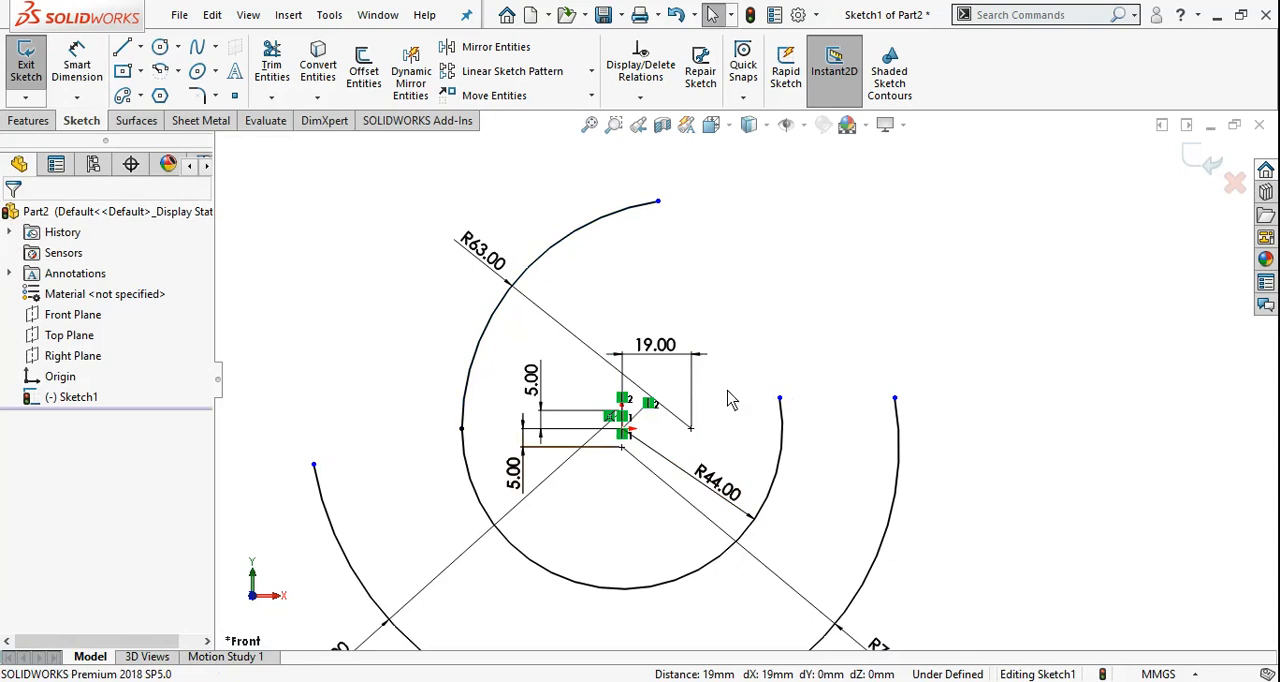
Move the 19 mm dimension closer to the origin and adjust the free upper endpoint of the 63 mm arc
drag(664, 360, 662, 394)
click(760, 317)
scroll(741, 380, up, 1)
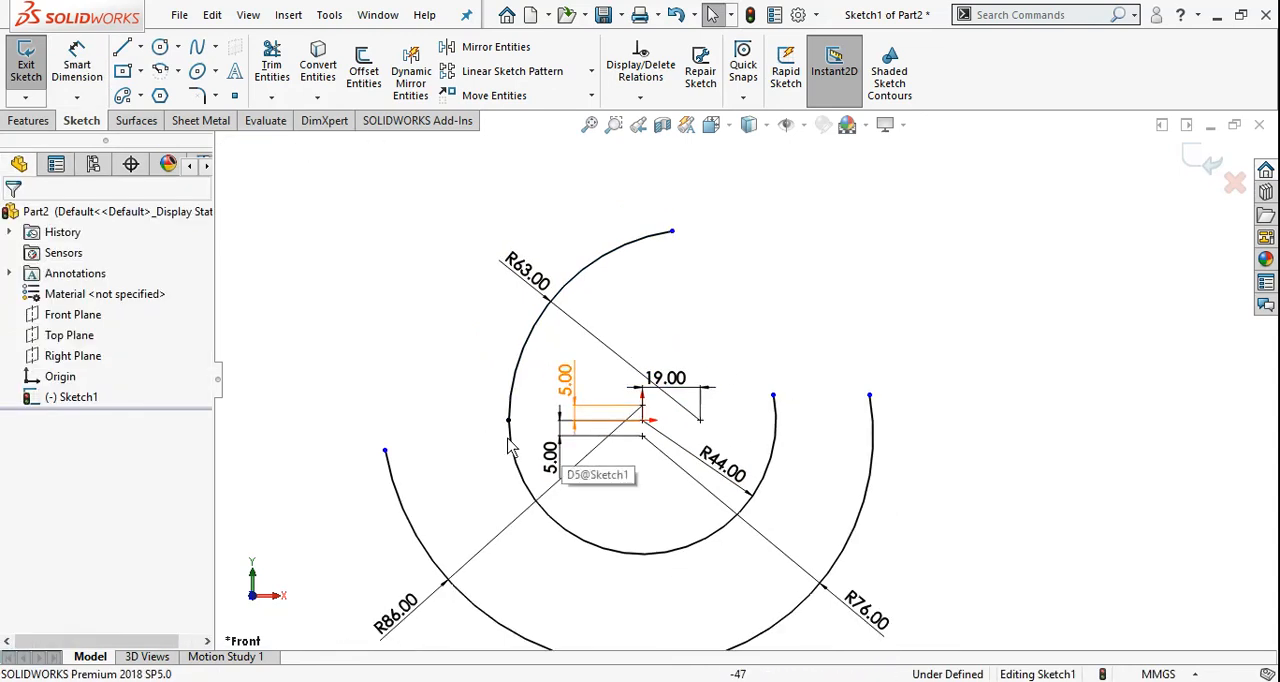
scroll(450, 495, up, 2)
scroll(733, 374, down, 3)
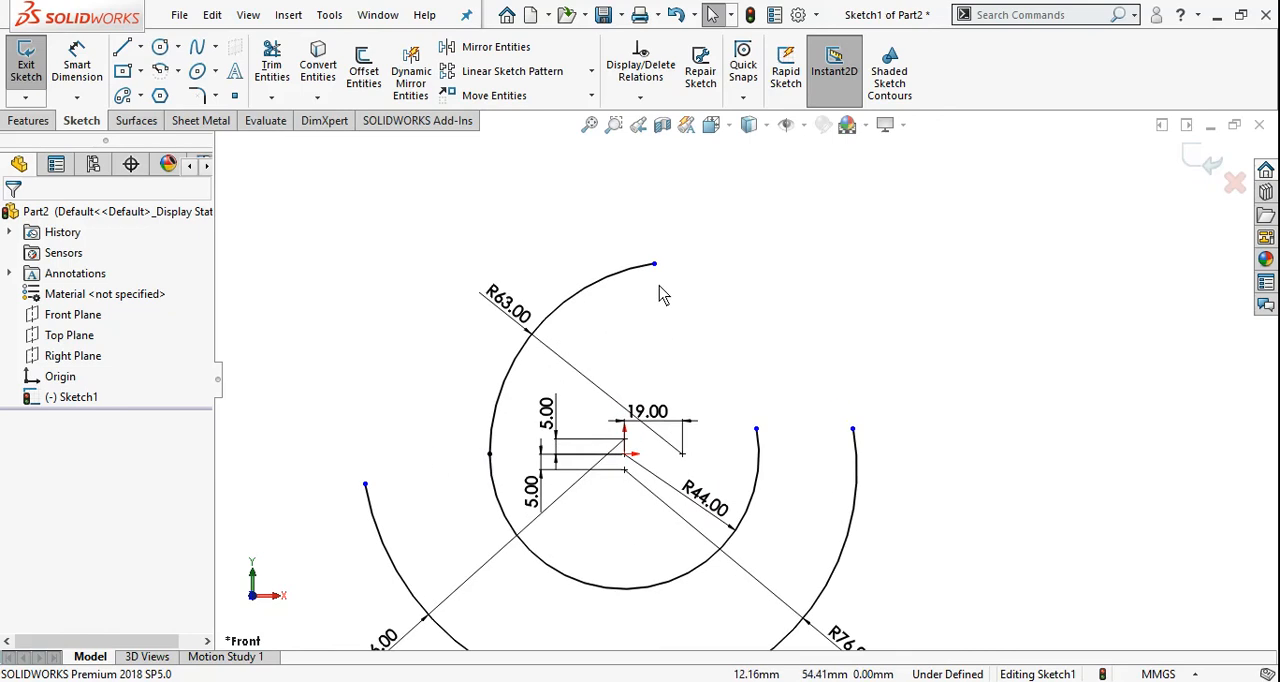
click(654, 264)
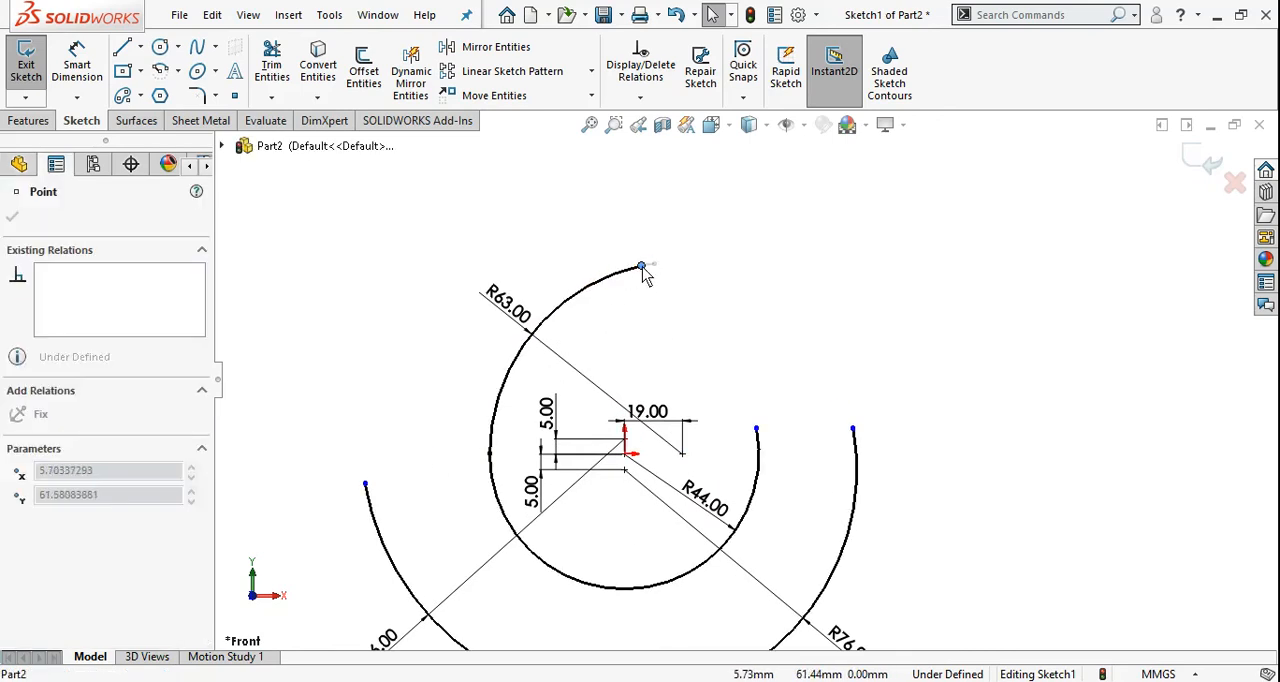
click(670, 325)
scroll(610, 446, up, 3)
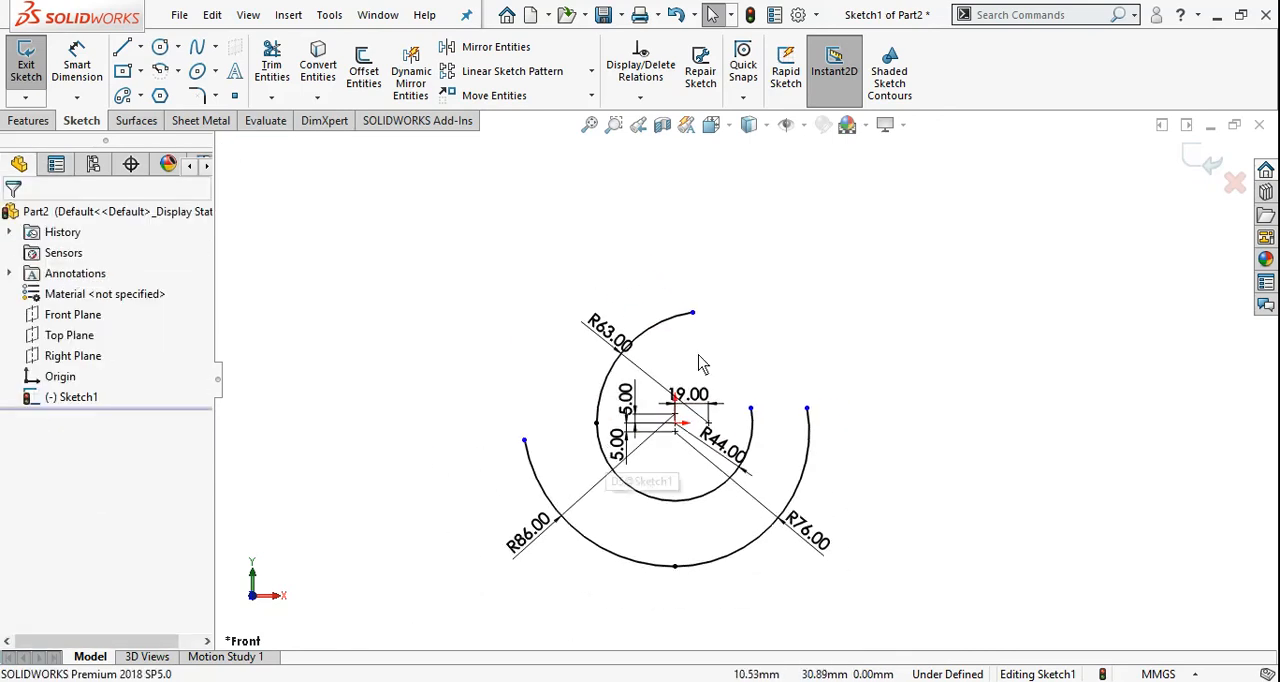
scroll(645, 423, up, 2)
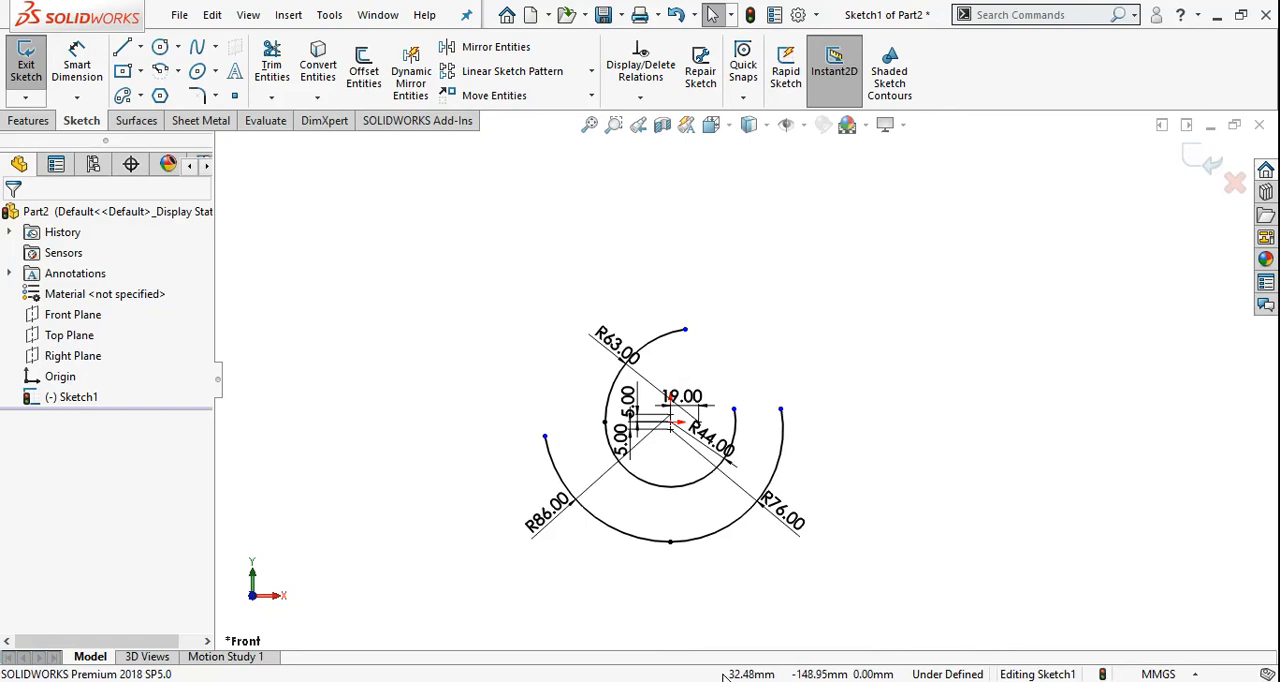
Consult the reference drawing and sketch a 320 mm horizontal line about 196 mm above the origin for the mounting plate
key(alt+Tab)
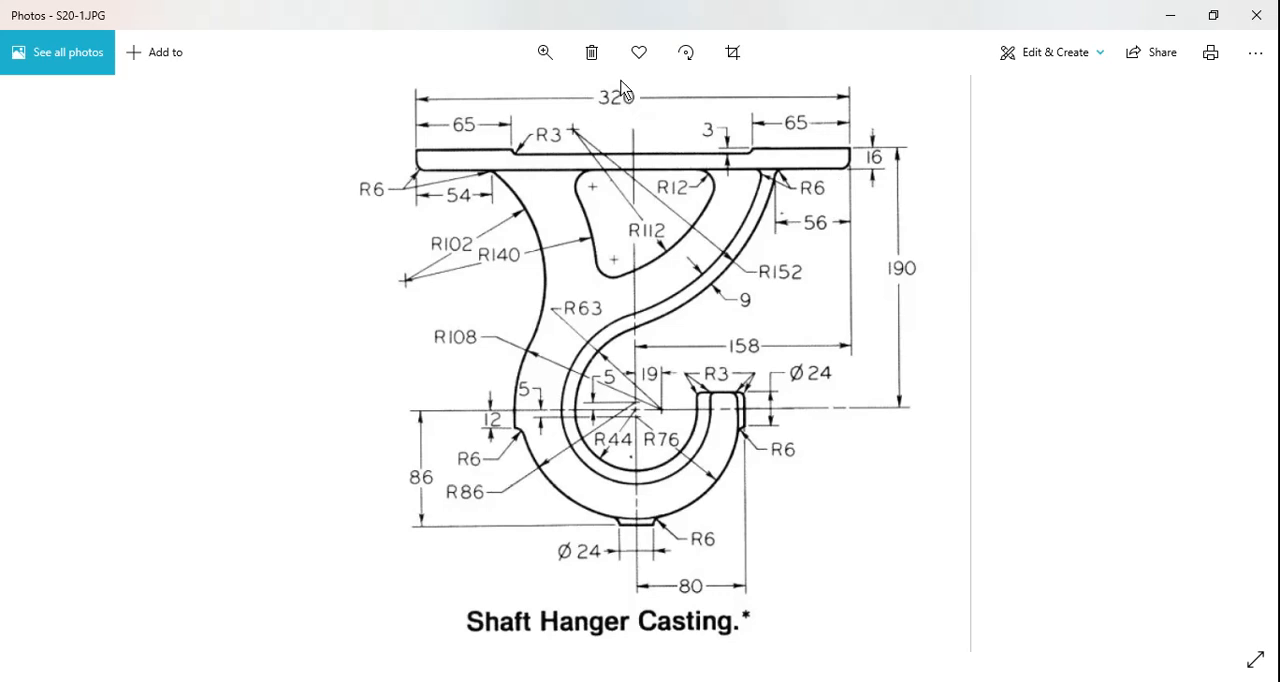
click(671, 680)
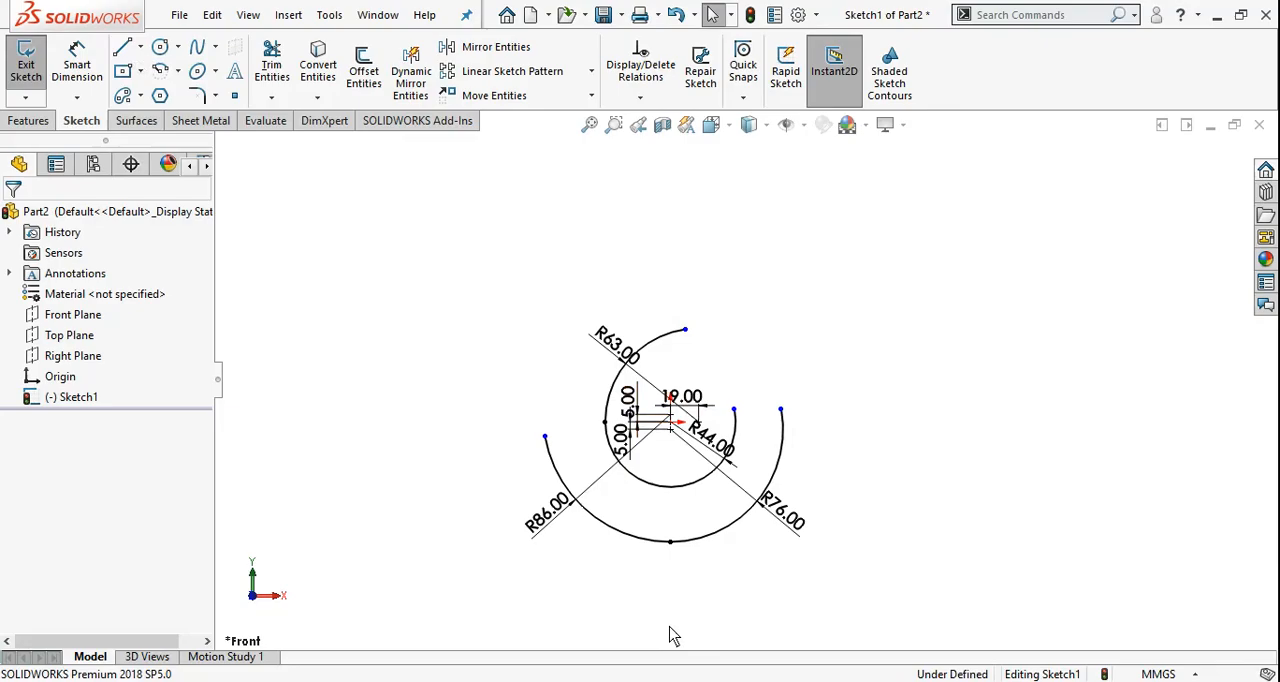
click(124, 49)
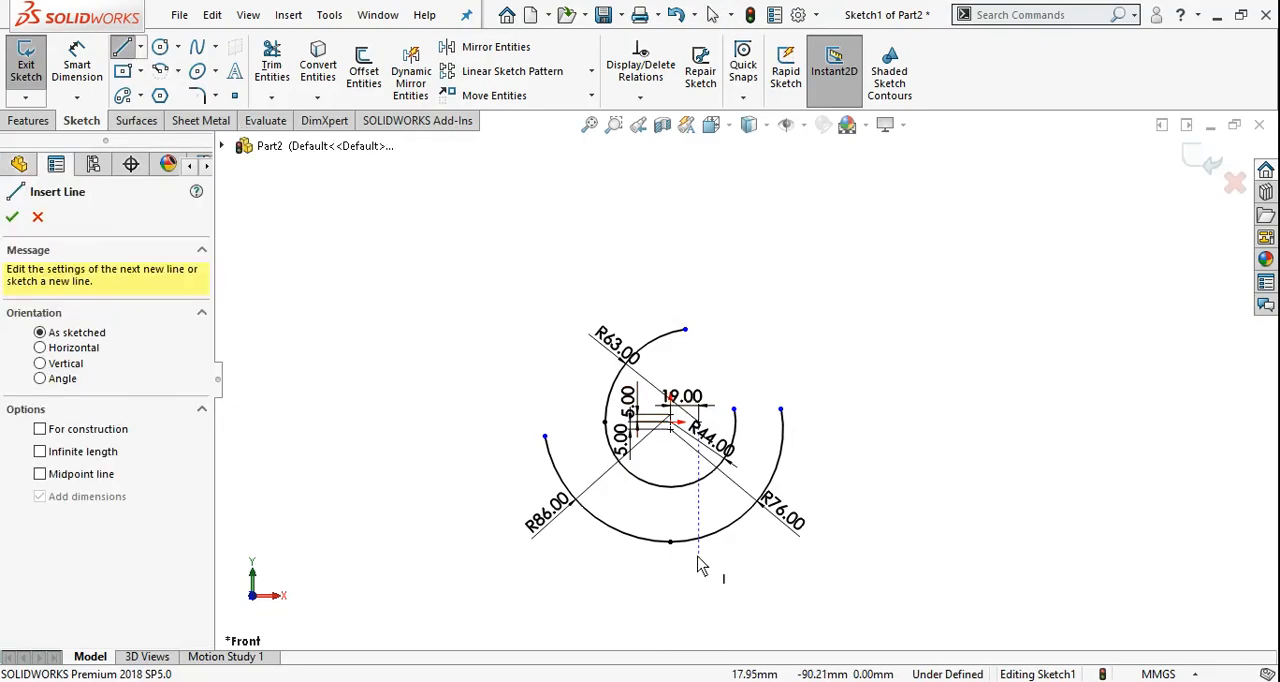
scroll(850, 269, up, 2)
scroll(806, 225, down, 2)
click(794, 195)
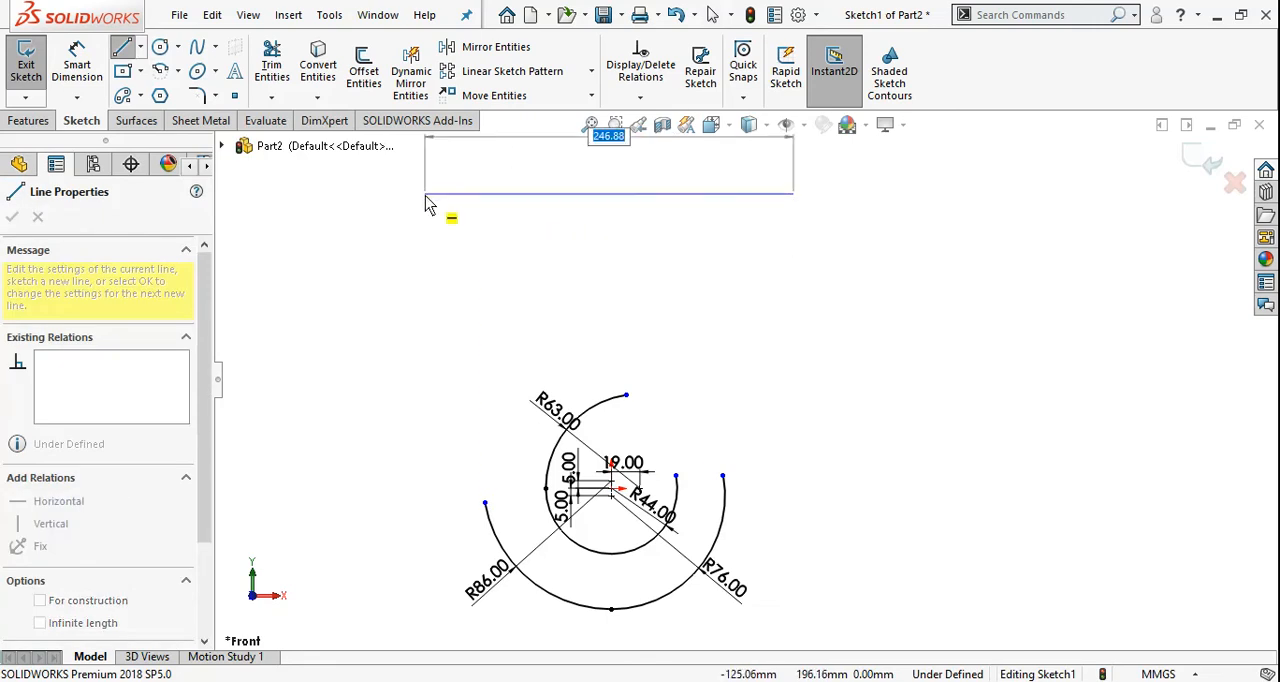
text(320)
key(Return)
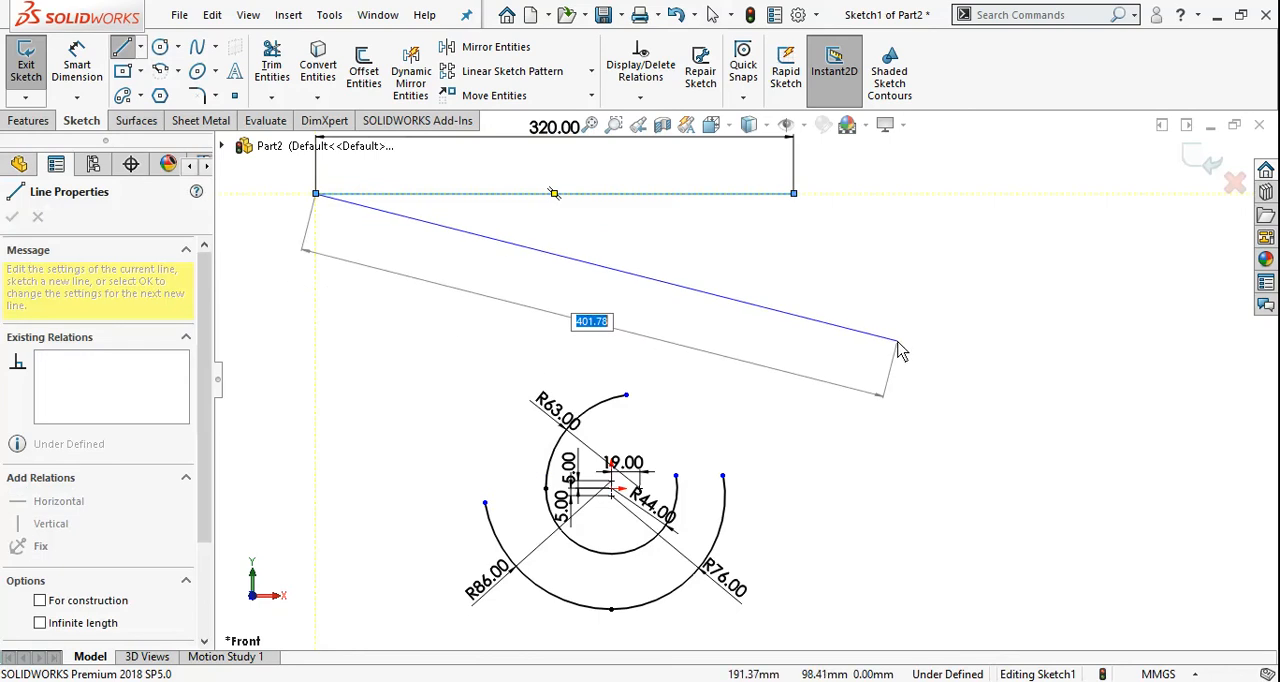
key(Escape)
Check the plate height in the reference drawing and dimension the vertical distance from the origin to the 320 mm line as 174 mm
scroll(730, 380, up, 3)
right_drag(914, 360, 898, 250)
key(alt+Tab)
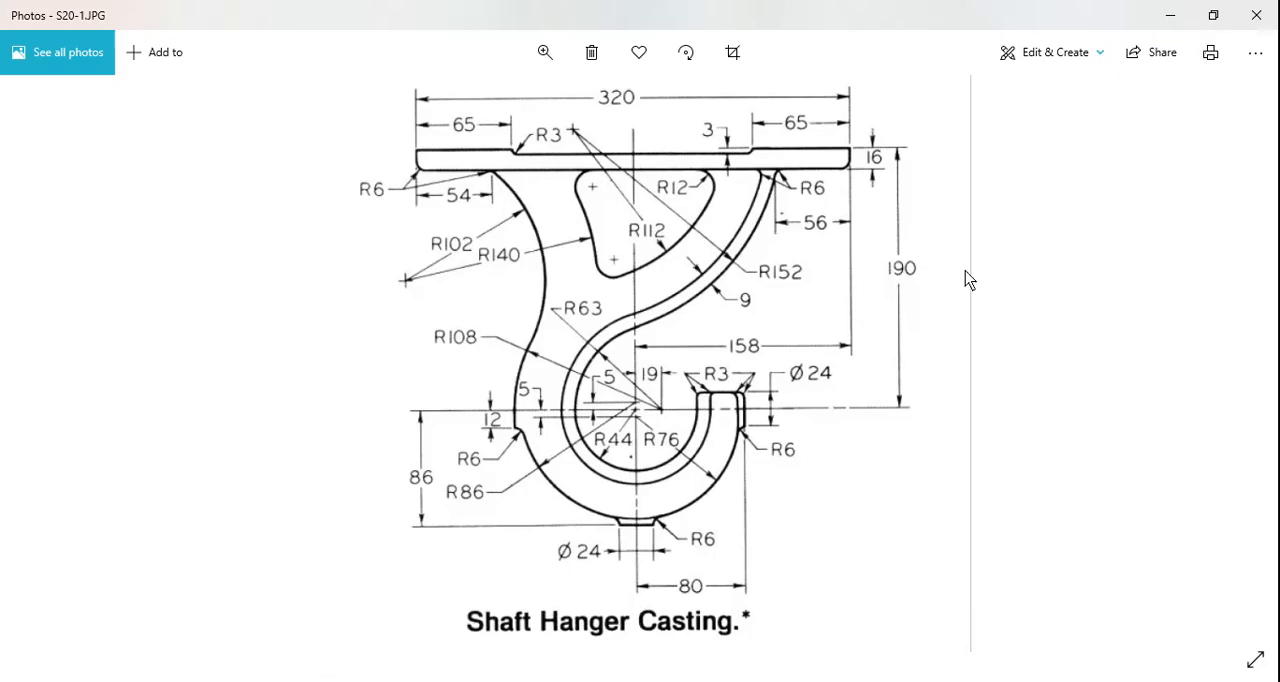
key(alt+Tab)
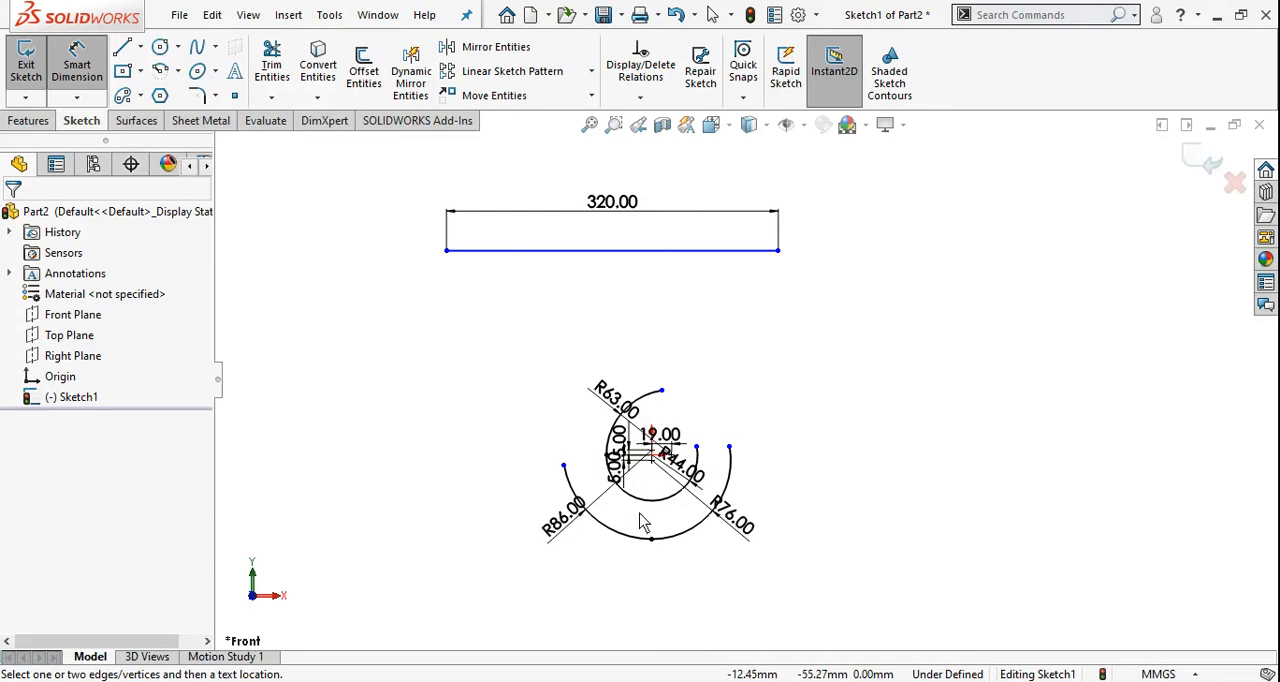
scroll(668, 475, down, 5)
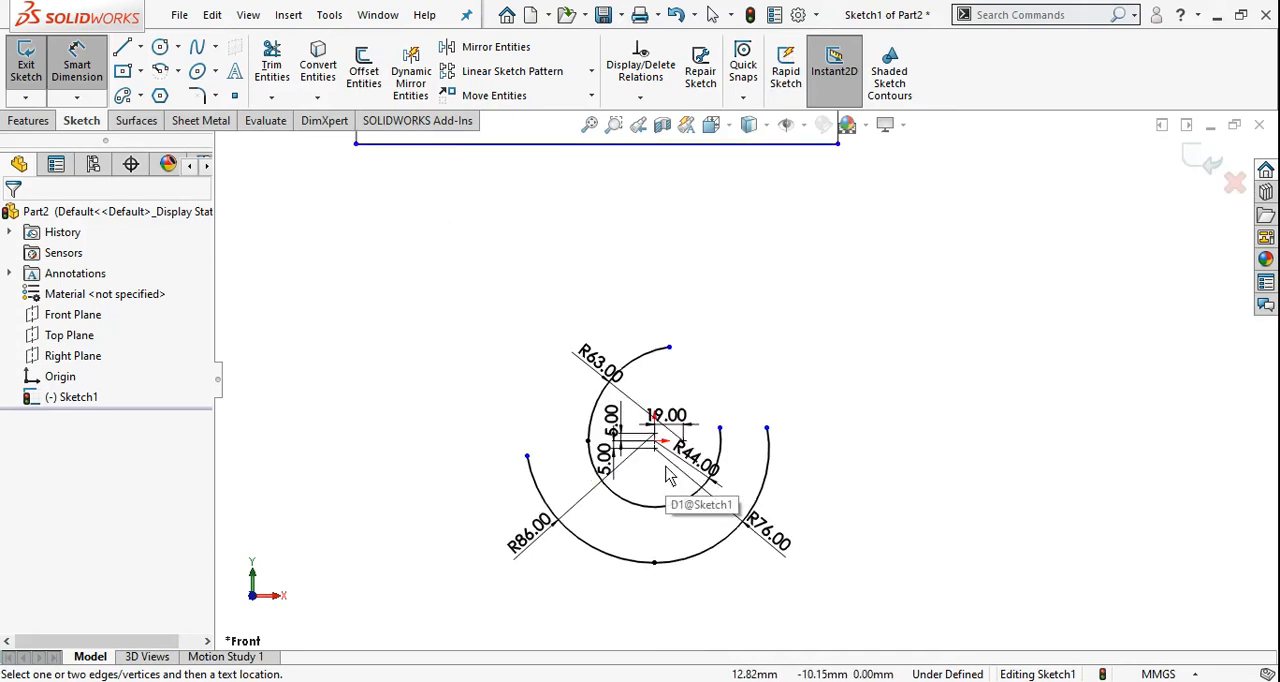
click(662, 407)
scroll(705, 482, up, 3)
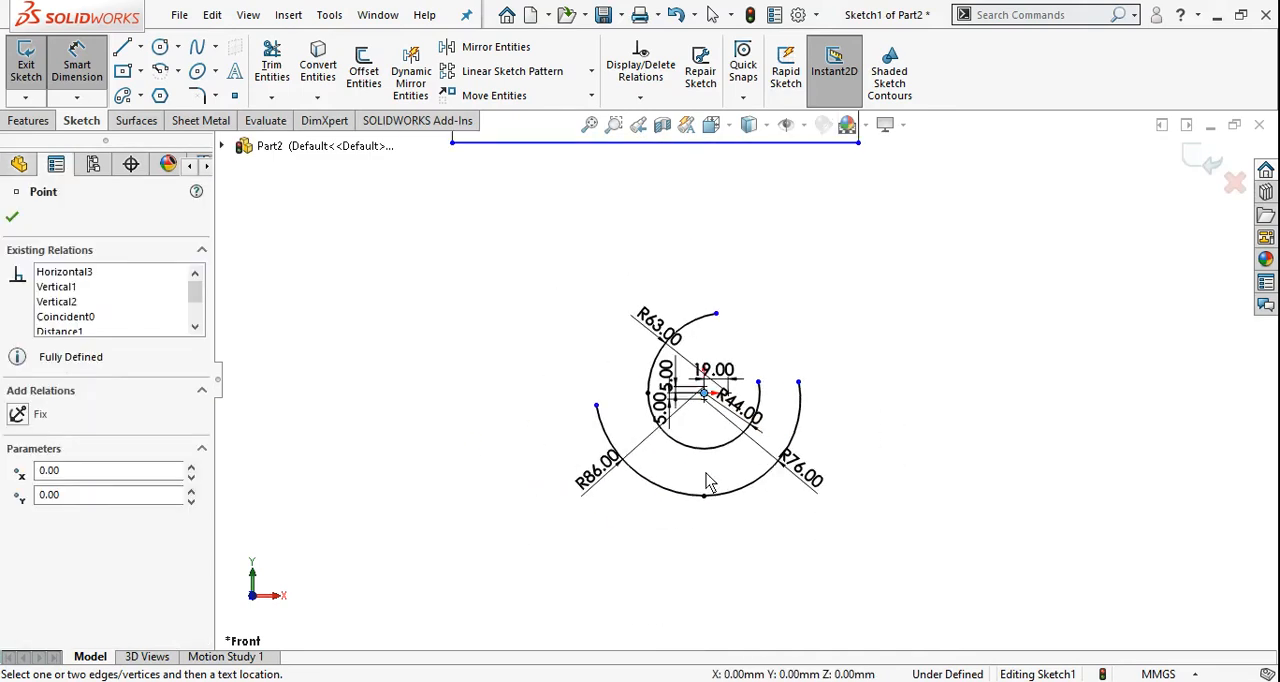
click(811, 144)
click(948, 287)
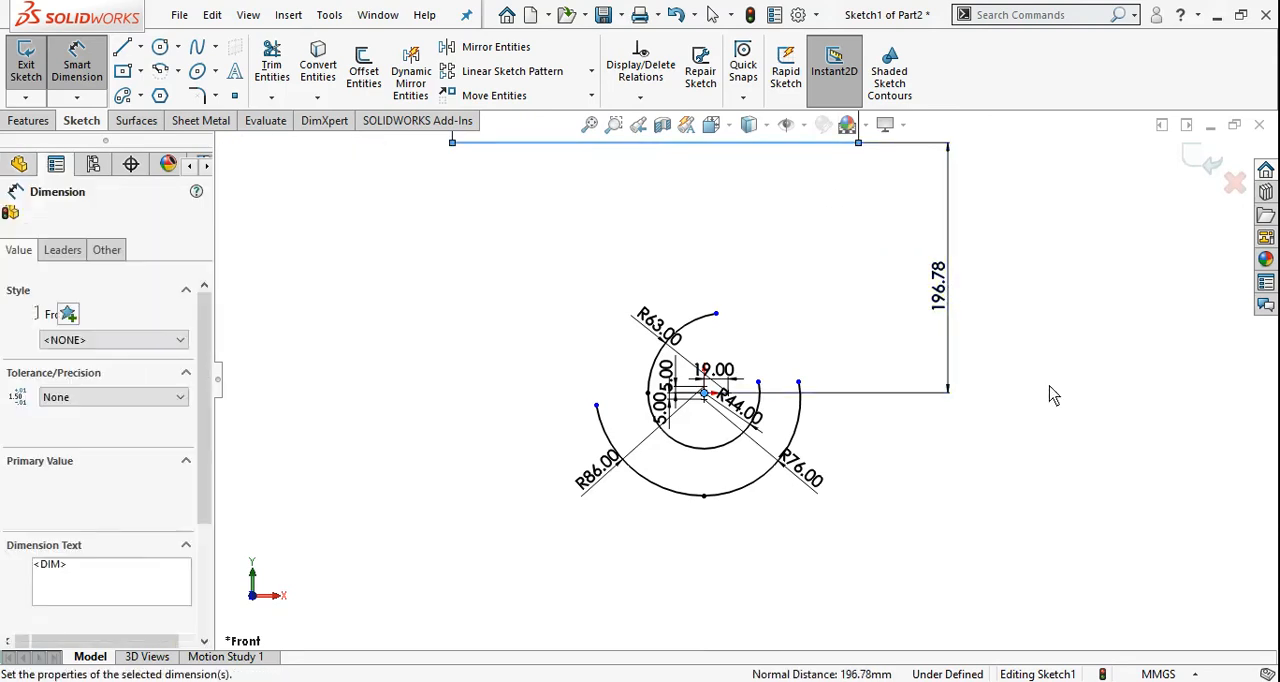
text(174)
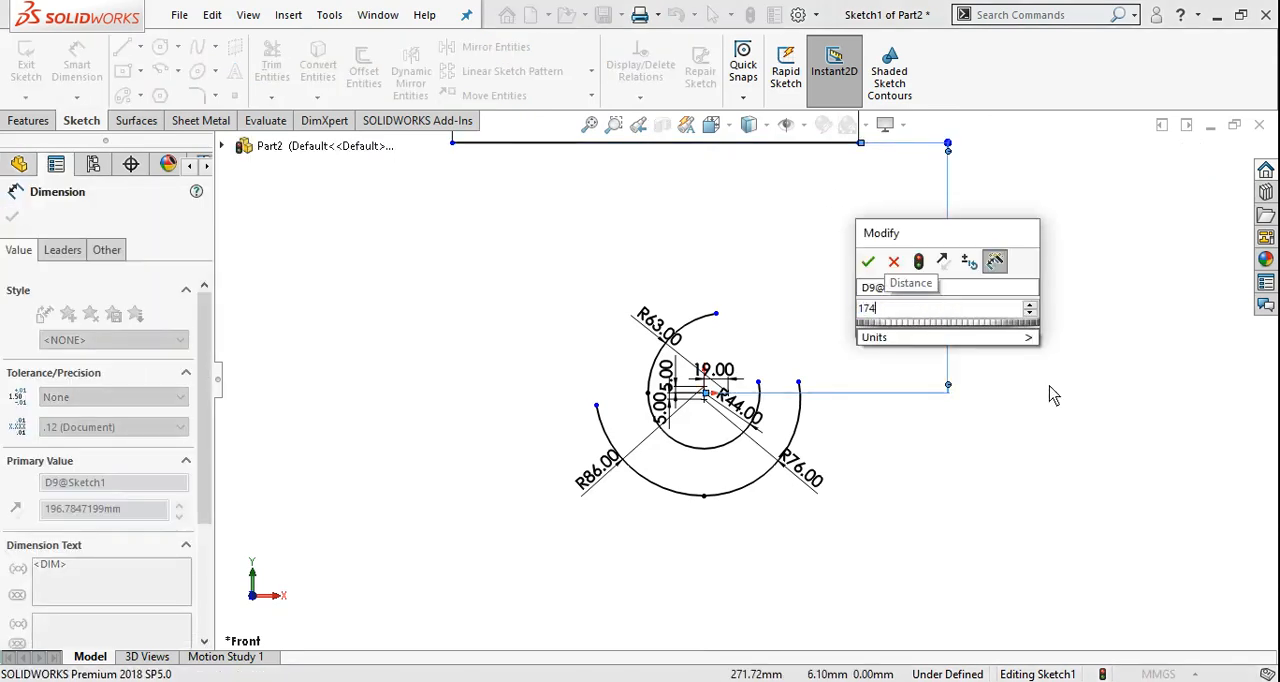
key(Return)
scroll(916, 428, up, 1)
scroll(927, 213, down, 2)
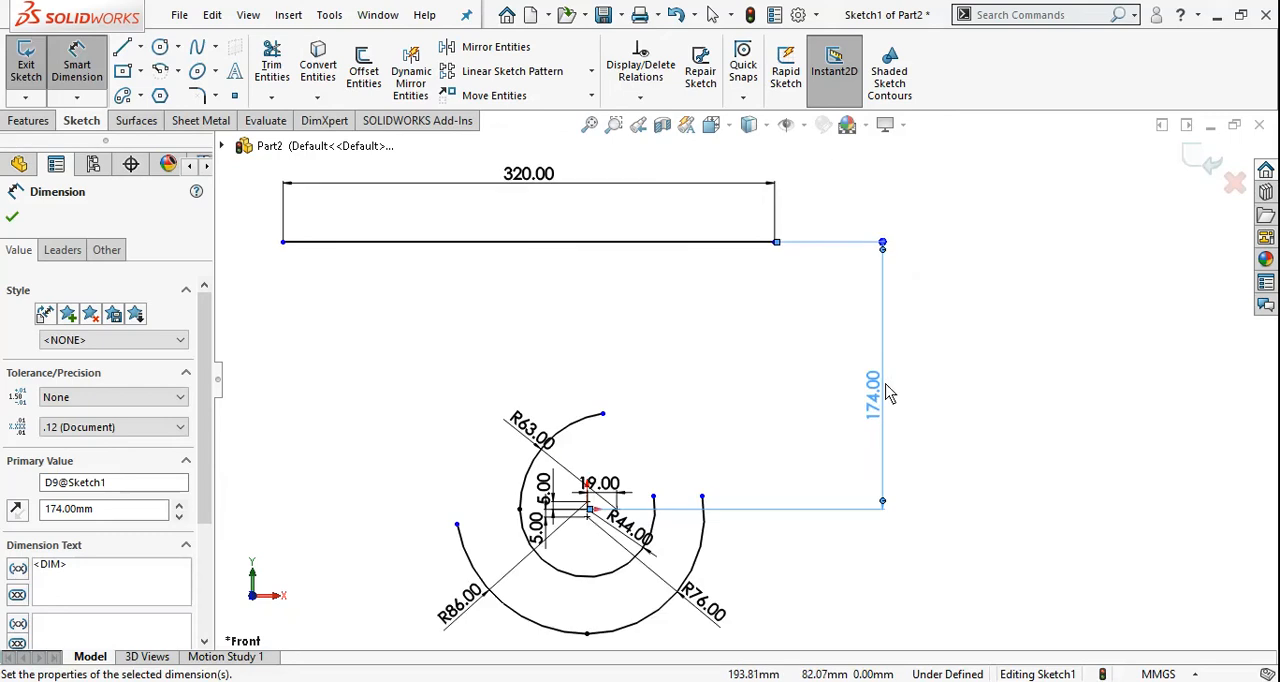
Check the reference drawing and dimension the horizontal distance from the origin to the 320 mm line's right endpoint as 158 mm
click(805, 681)
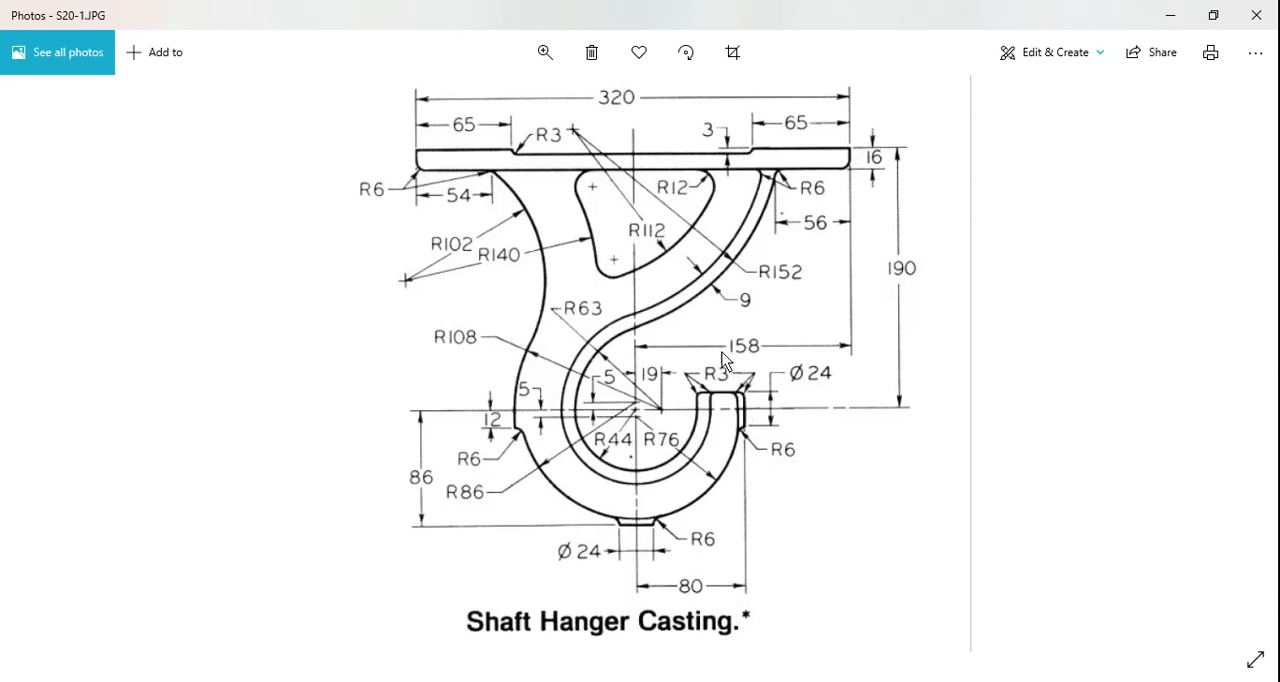
key(alt+Tab)
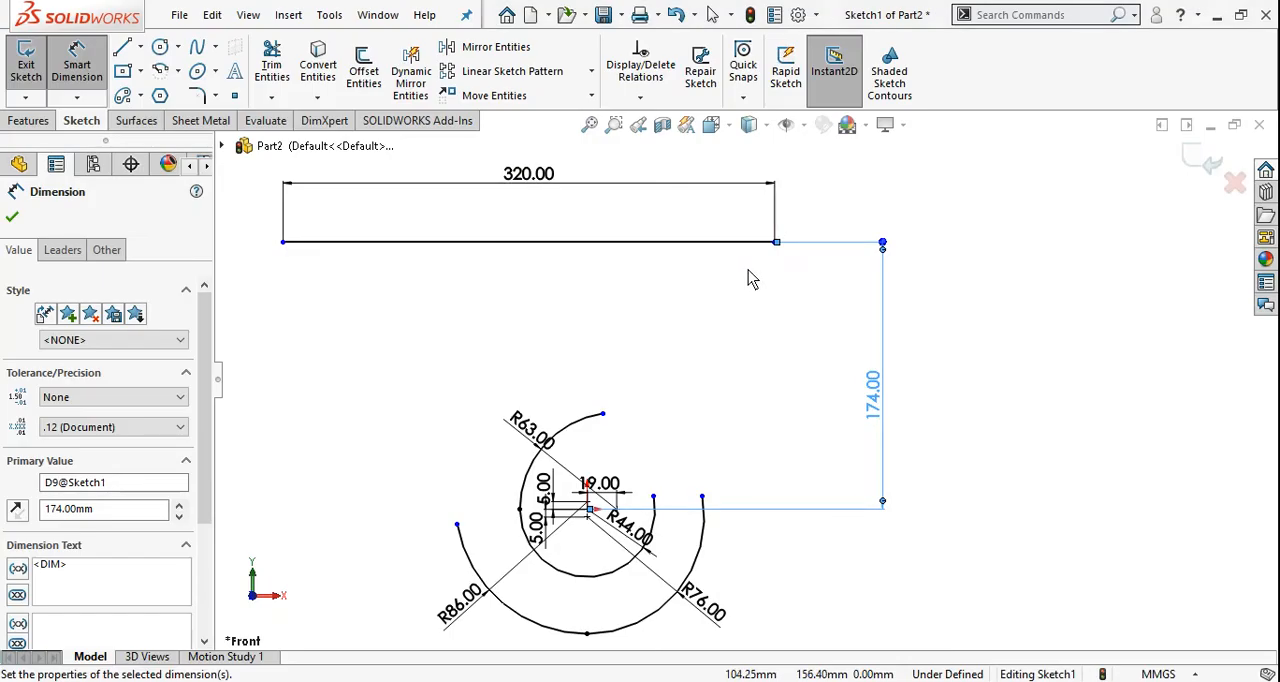
click(774, 243)
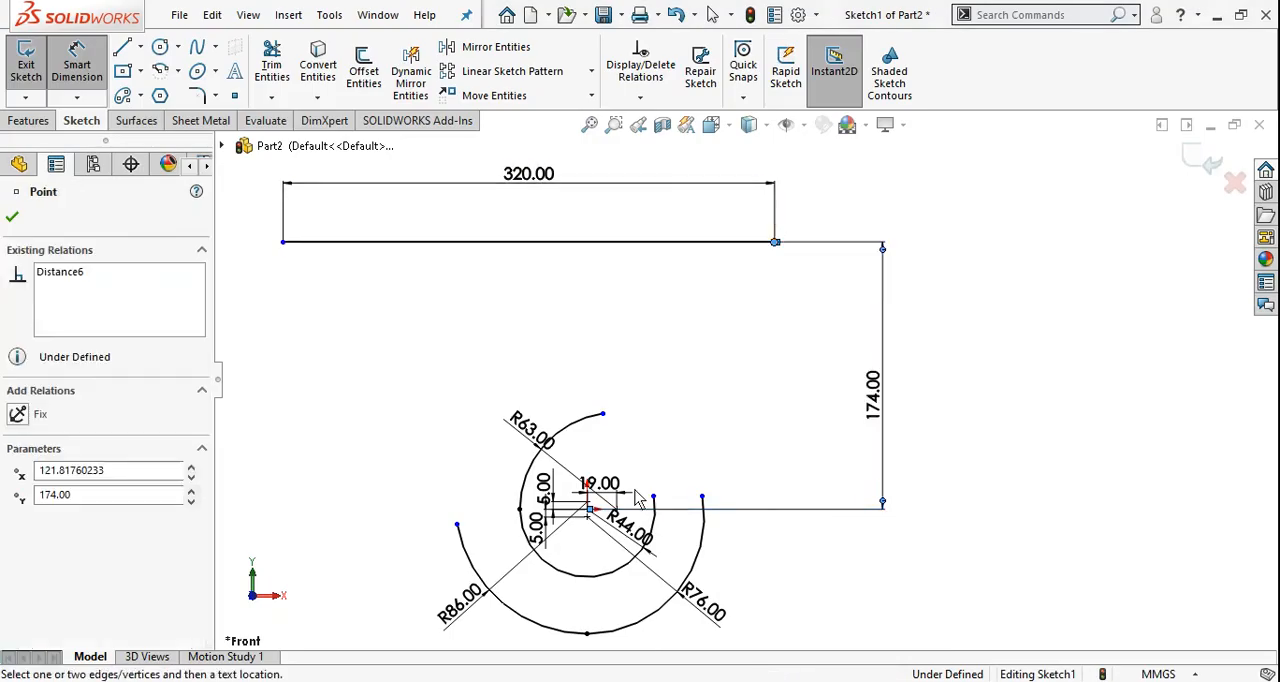
click(587, 510)
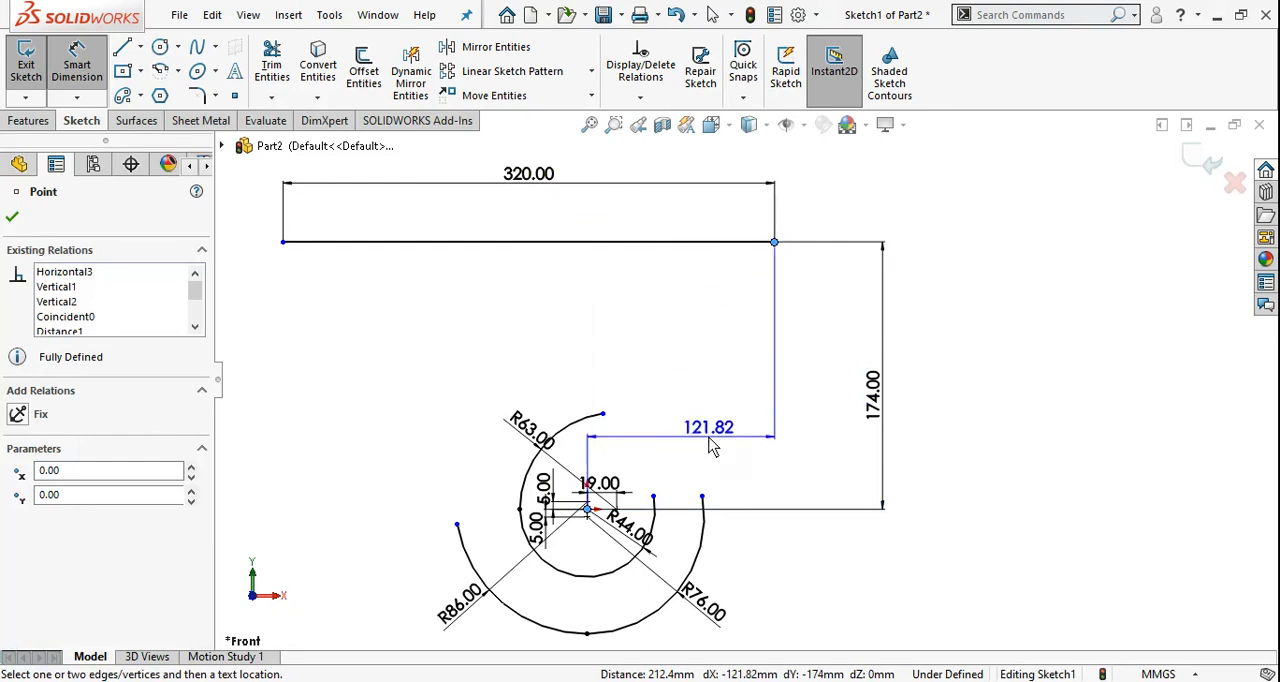
click(708, 455)
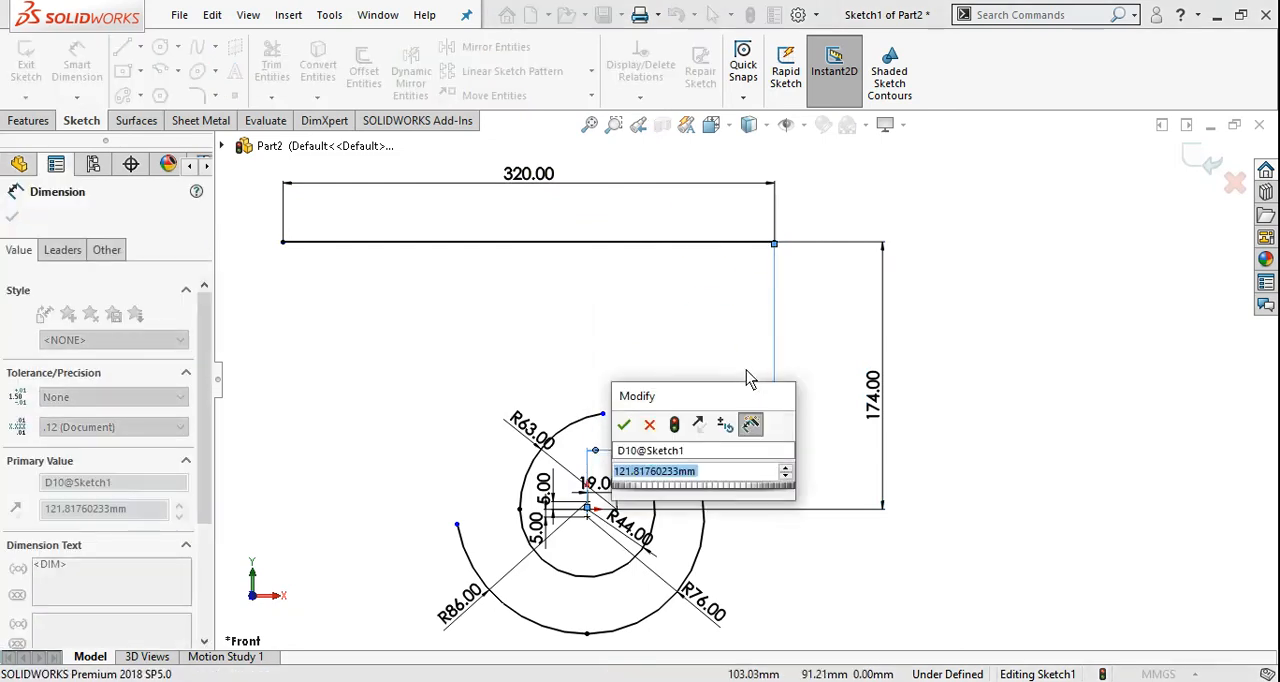
text(160)
key(Return)
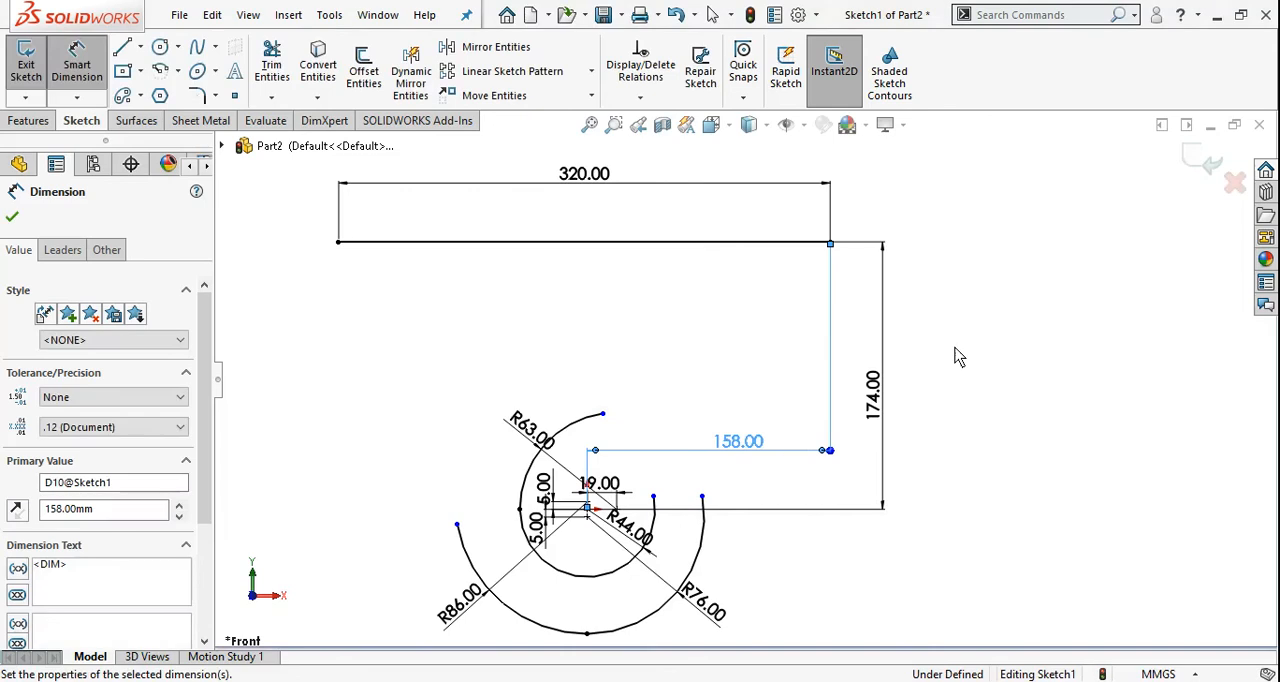
click(1040, 368)
key(Escape)
Consult the reference drawing, sketch a 152 mm radius three-point arc from the 320 mm line to the 63 mm arc's upper endpoint, and move its radius dimension beside it
scroll(891, 306, up, 1)
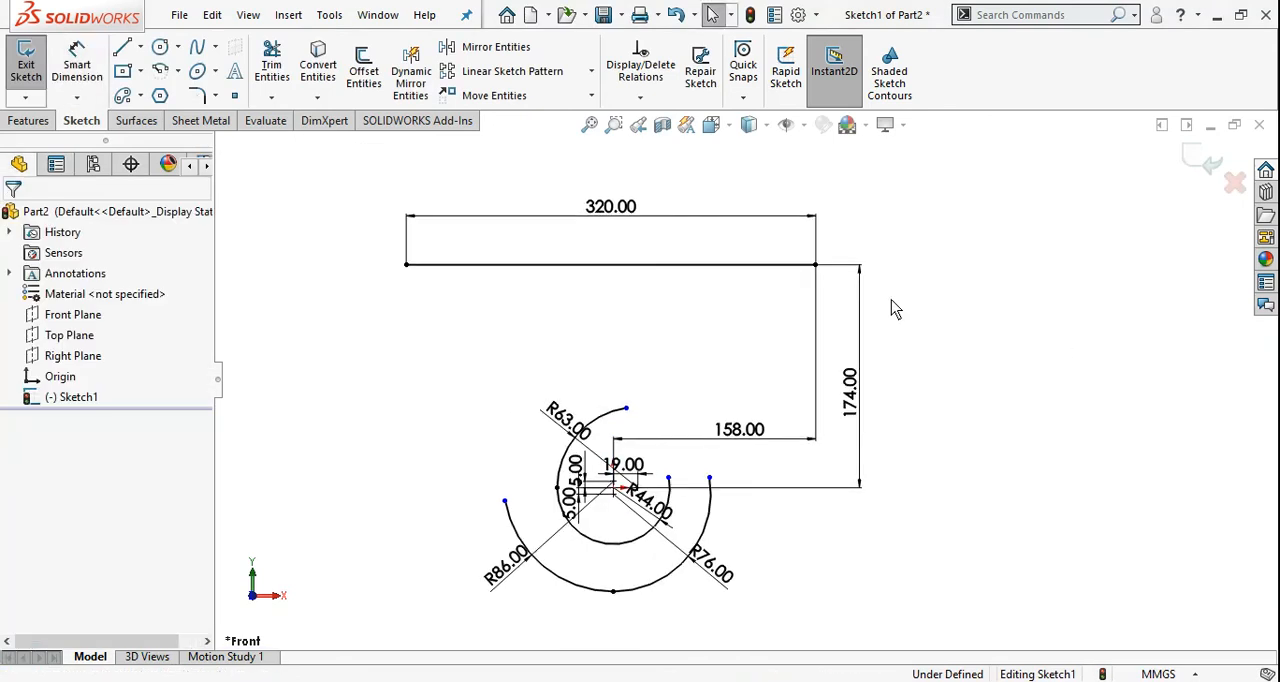
scroll(591, 341, down, 2)
scroll(561, 528, up, 3)
scroll(635, 464, down, 3)
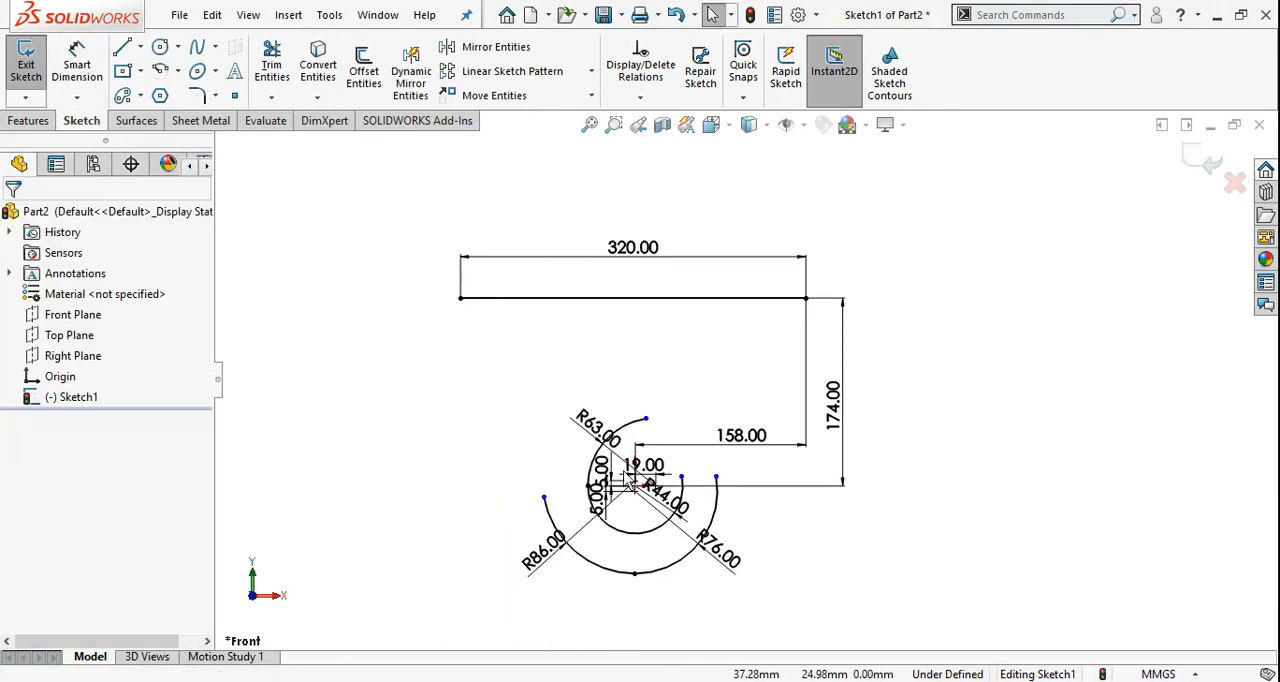
key(alt+Tab)
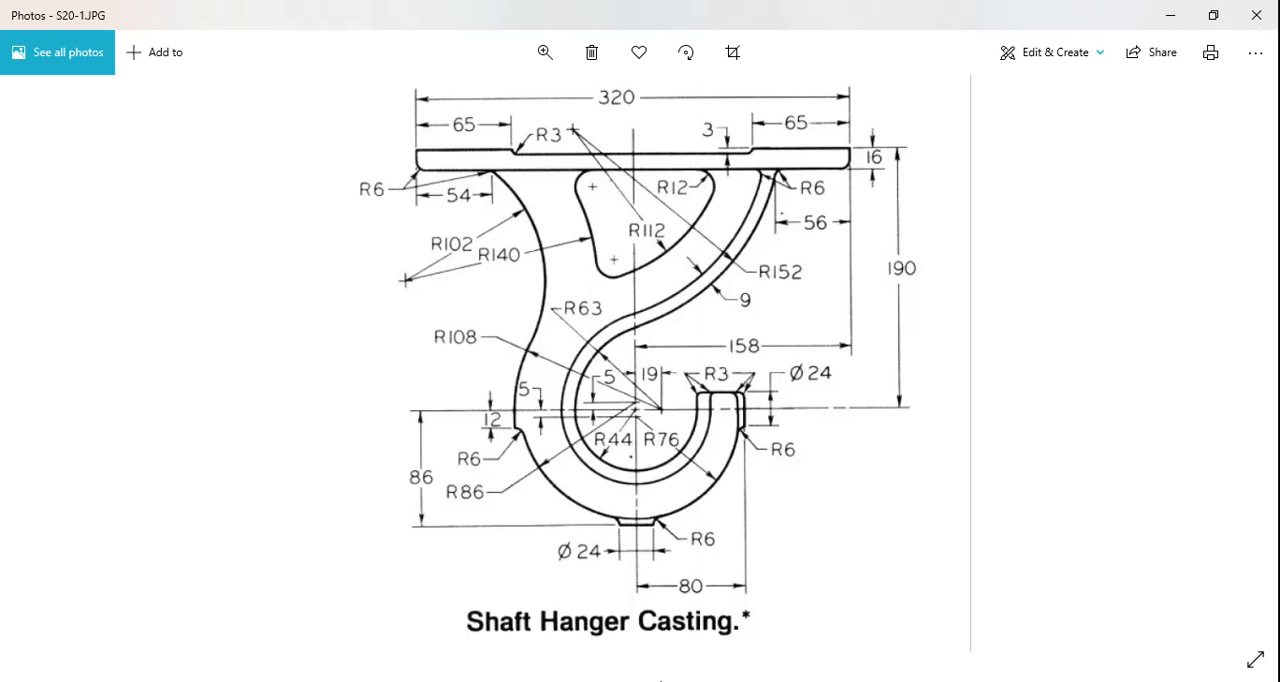
click(660, 681)
click(179, 73)
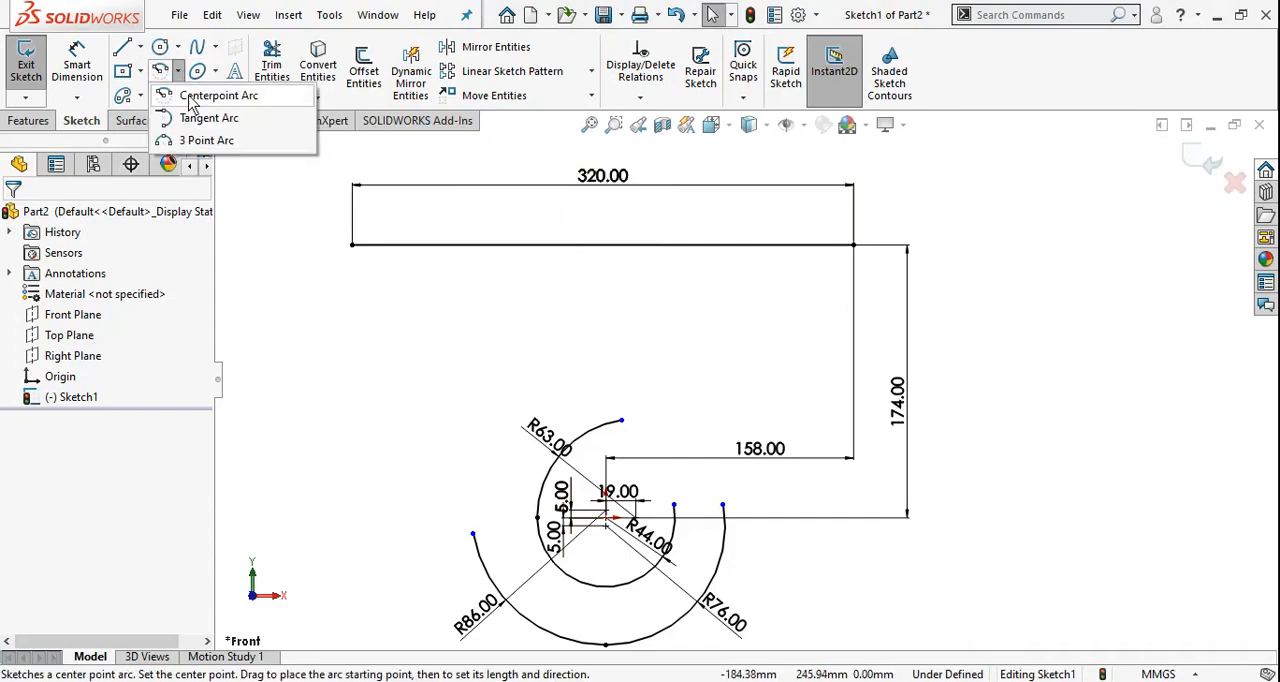
click(222, 142)
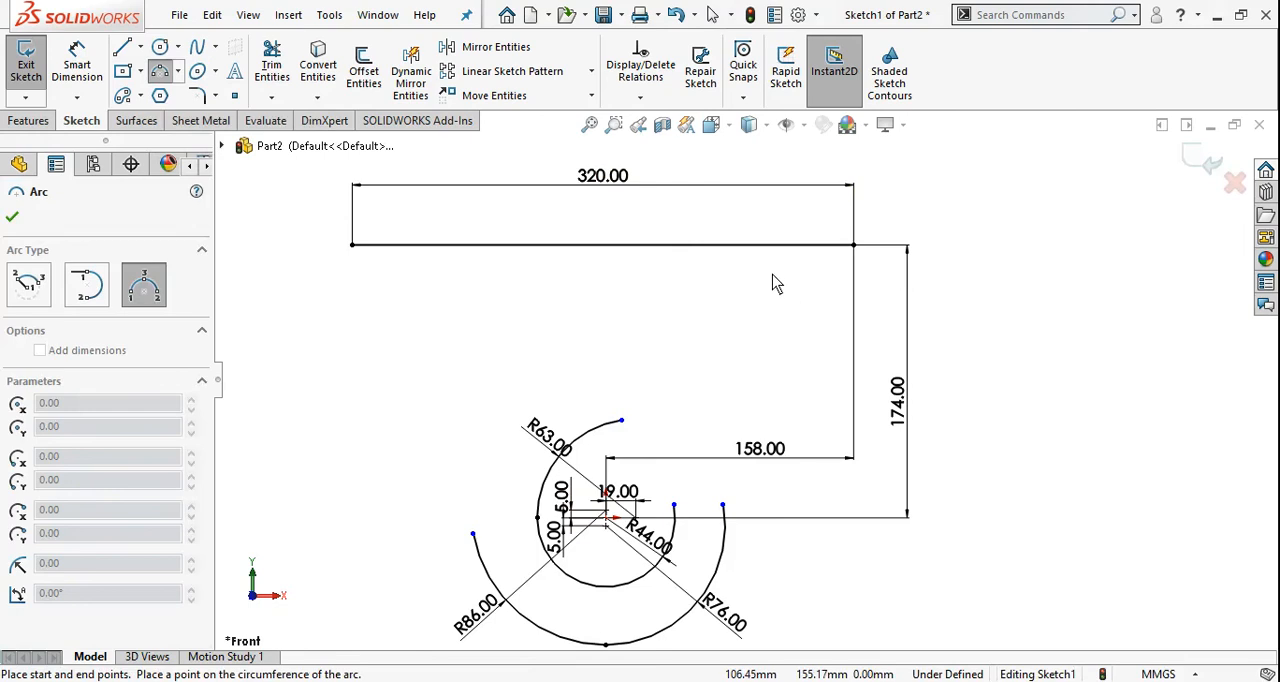
click(757, 246)
click(621, 421)
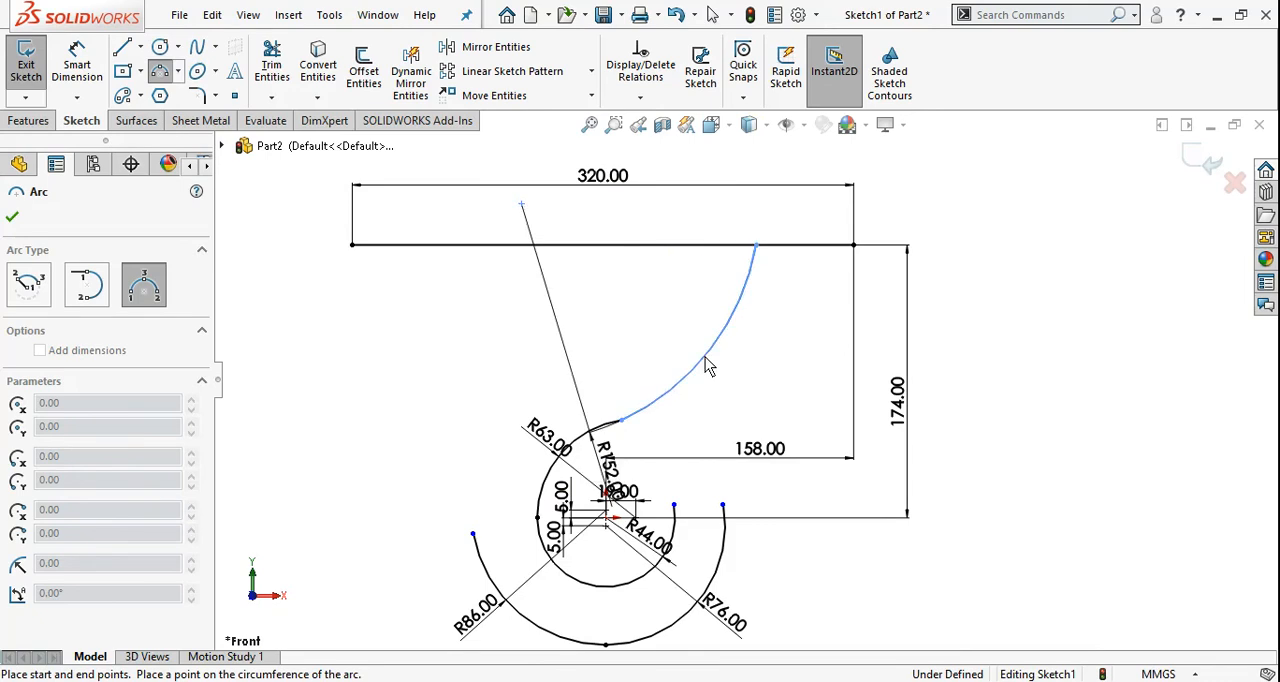
click(706, 364)
key(Escape)
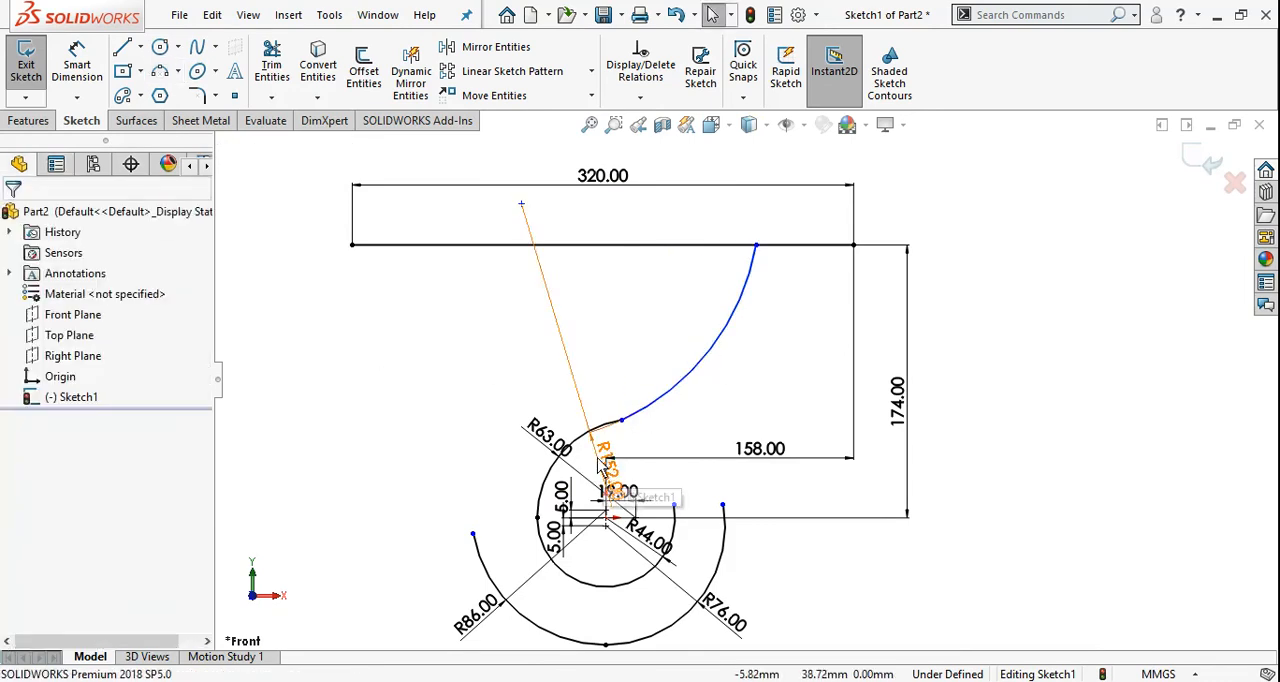
mouse_move(612, 497)
mouse_down()
mouse_move(714, 400)
mouse_move(652, 318)
mouse_up()
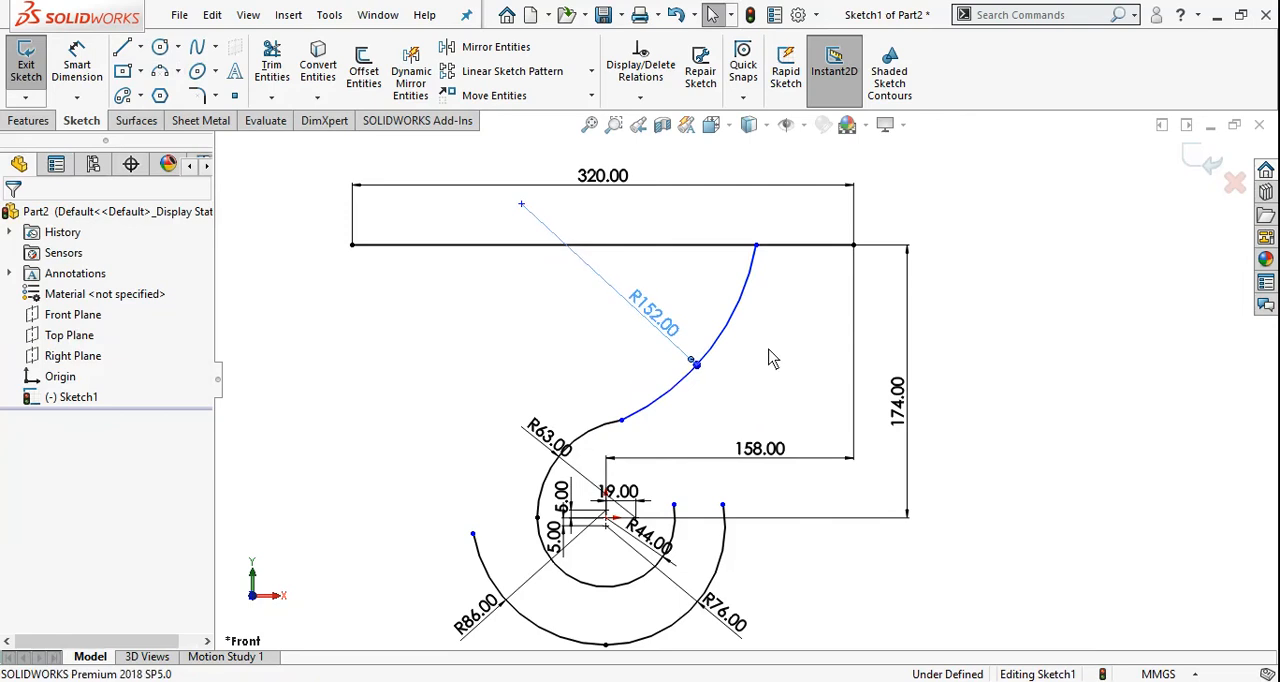
Check the reference drawing and dimension the horizontal distance between the 320 mm line's right endpoint and the 152 mm arc's upper endpoint as 56 mm
key(alt+Tab)
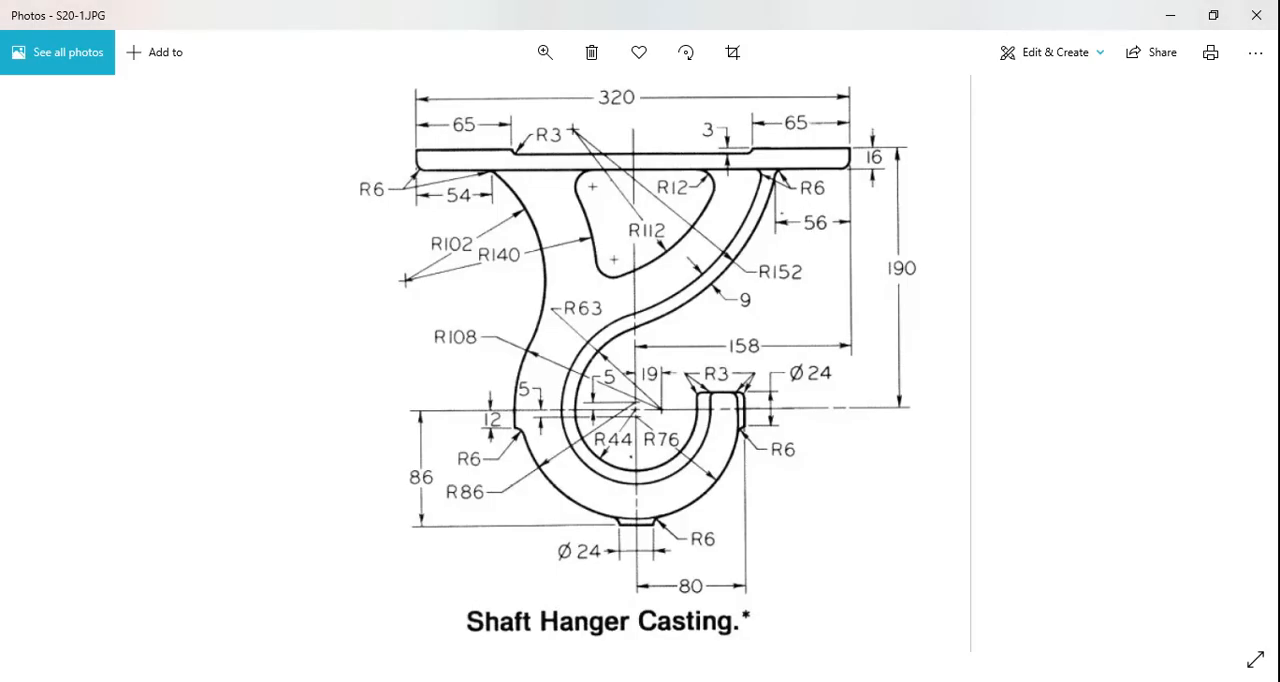
key(alt+Tab)
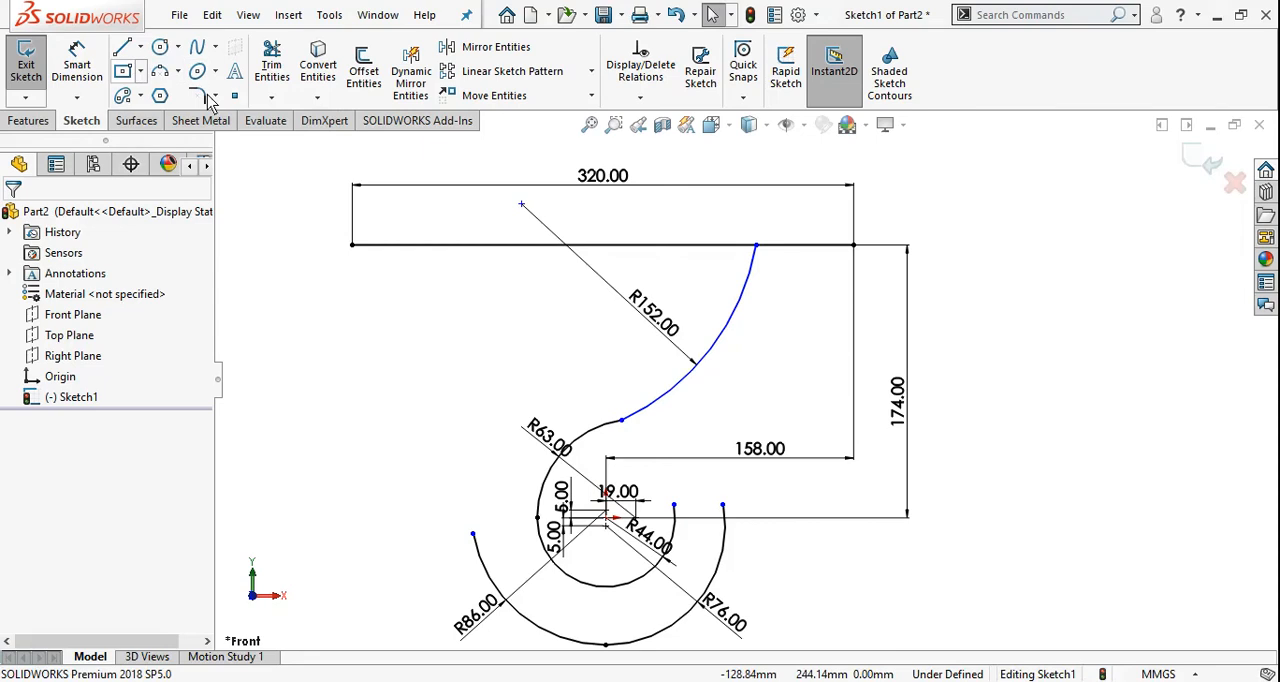
click(77, 65)
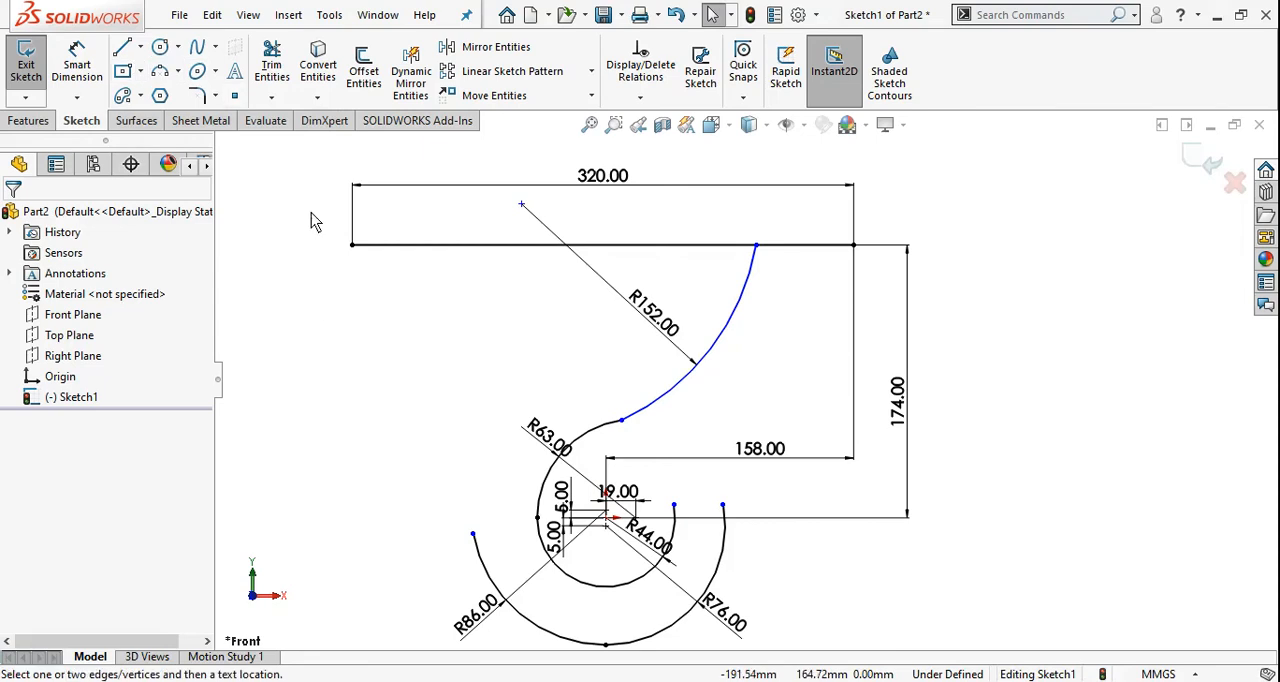
click(853, 245)
click(756, 245)
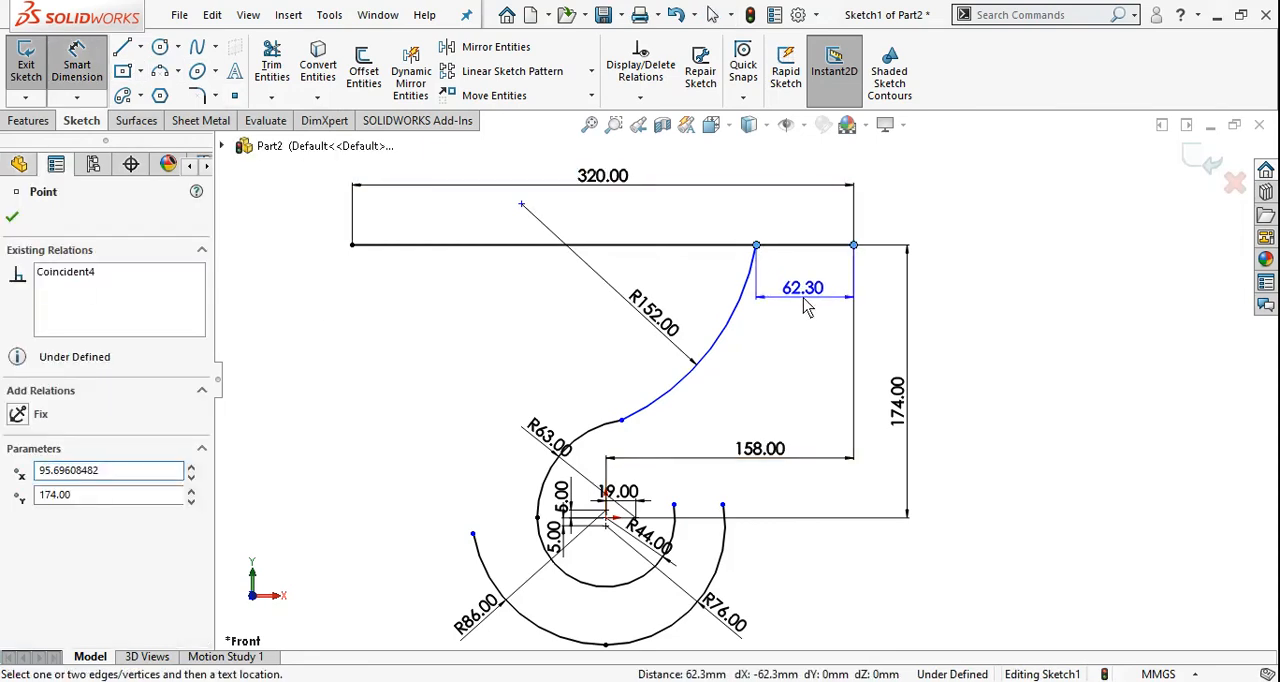
click(803, 298)
text(58)
key(Return)
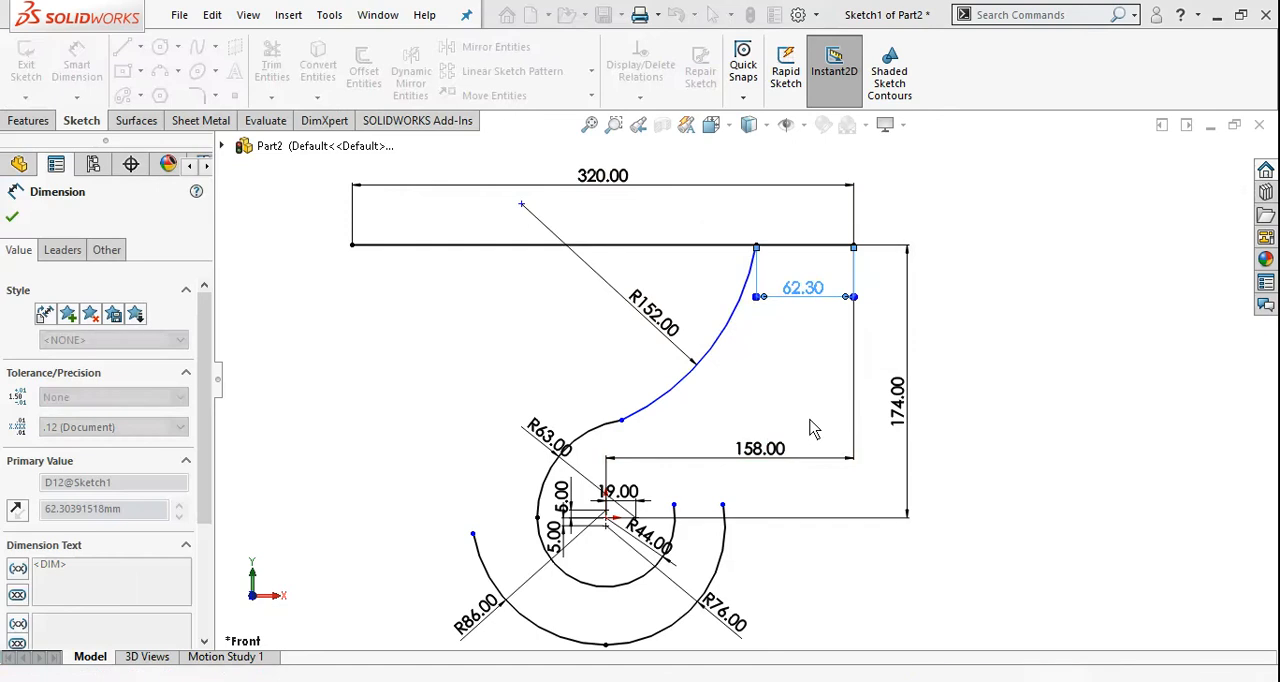
key(Escape)
Add a tangent relation between the 152 mm arc and the 63 mm arc where they meet
scroll(691, 451, down, 5)
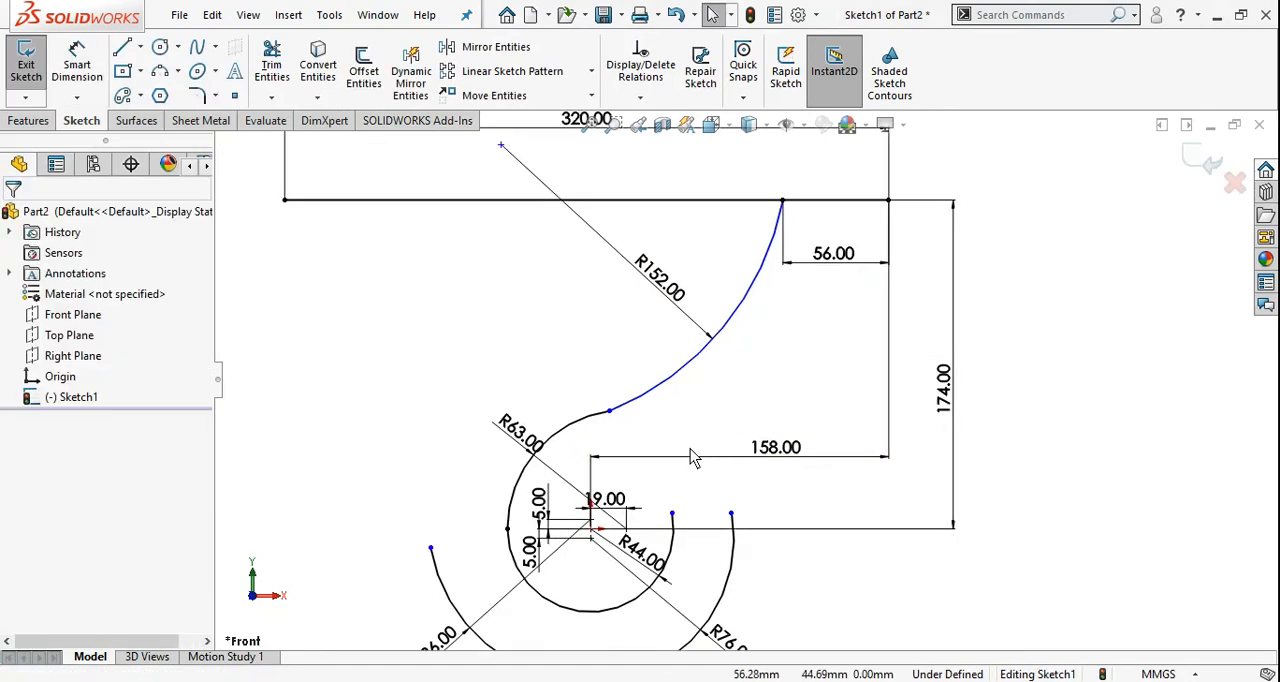
click(646, 376)
ctrl+click(611, 393)
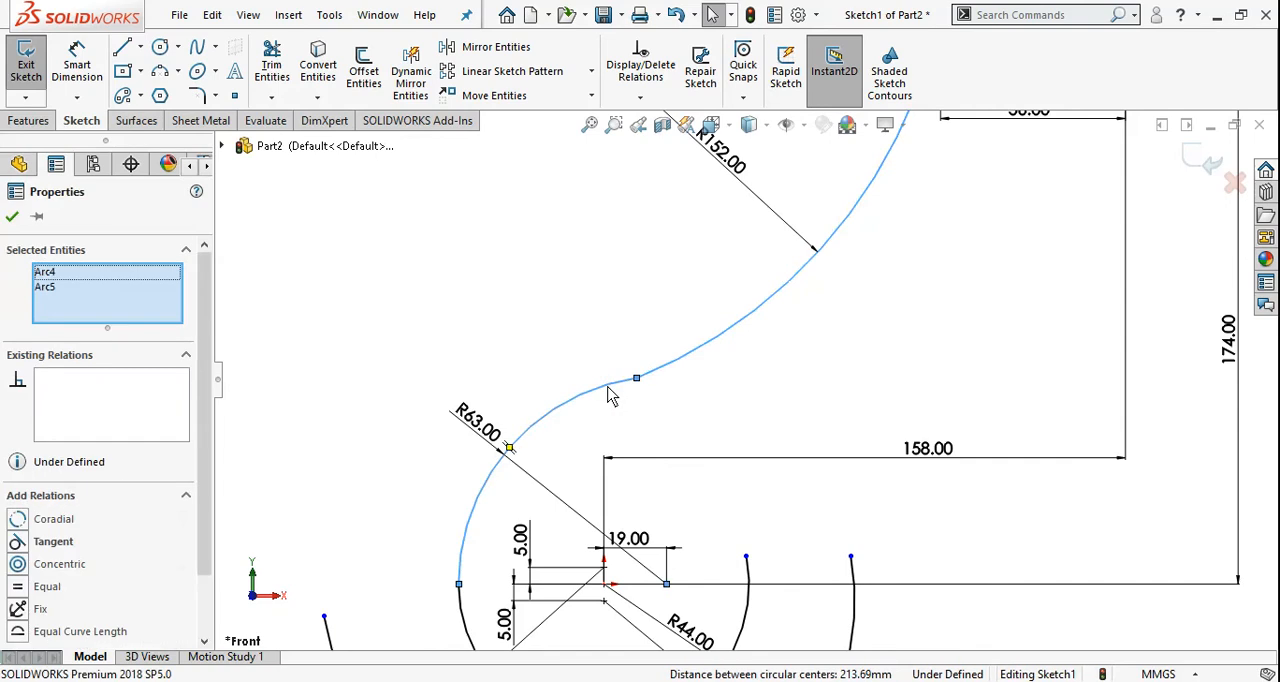
scroll(150, 540, down, 2)
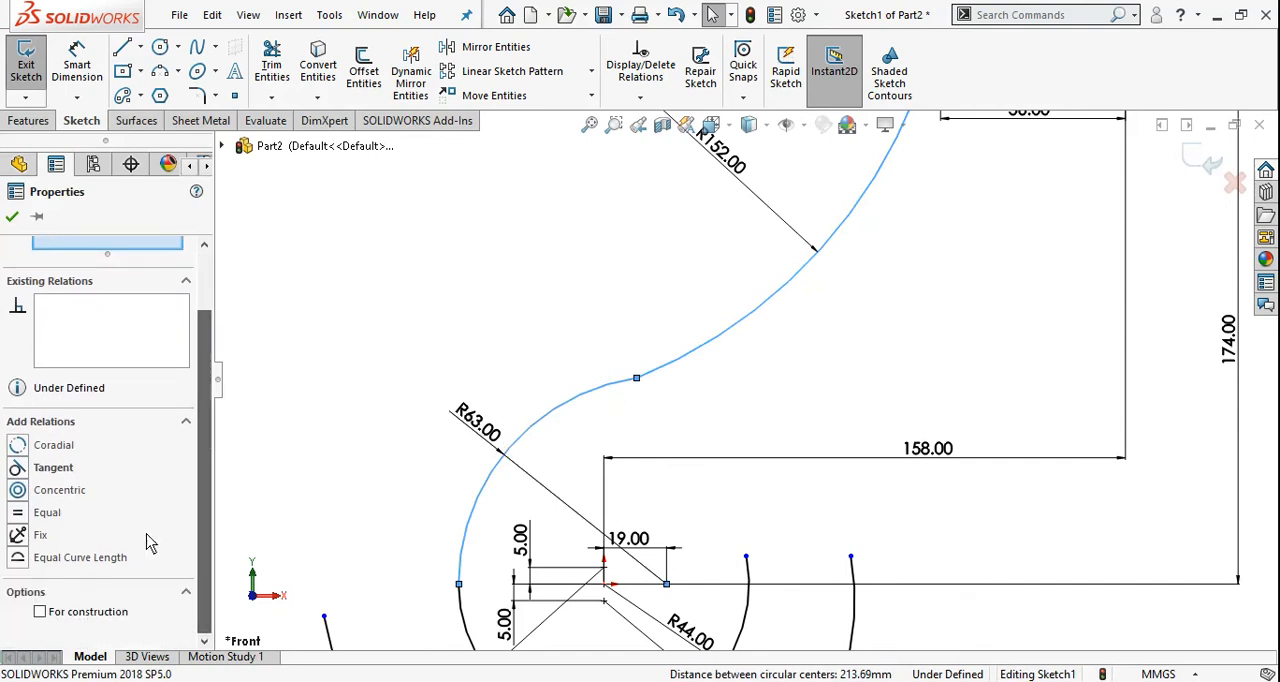
click(17, 468)
click(13, 222)
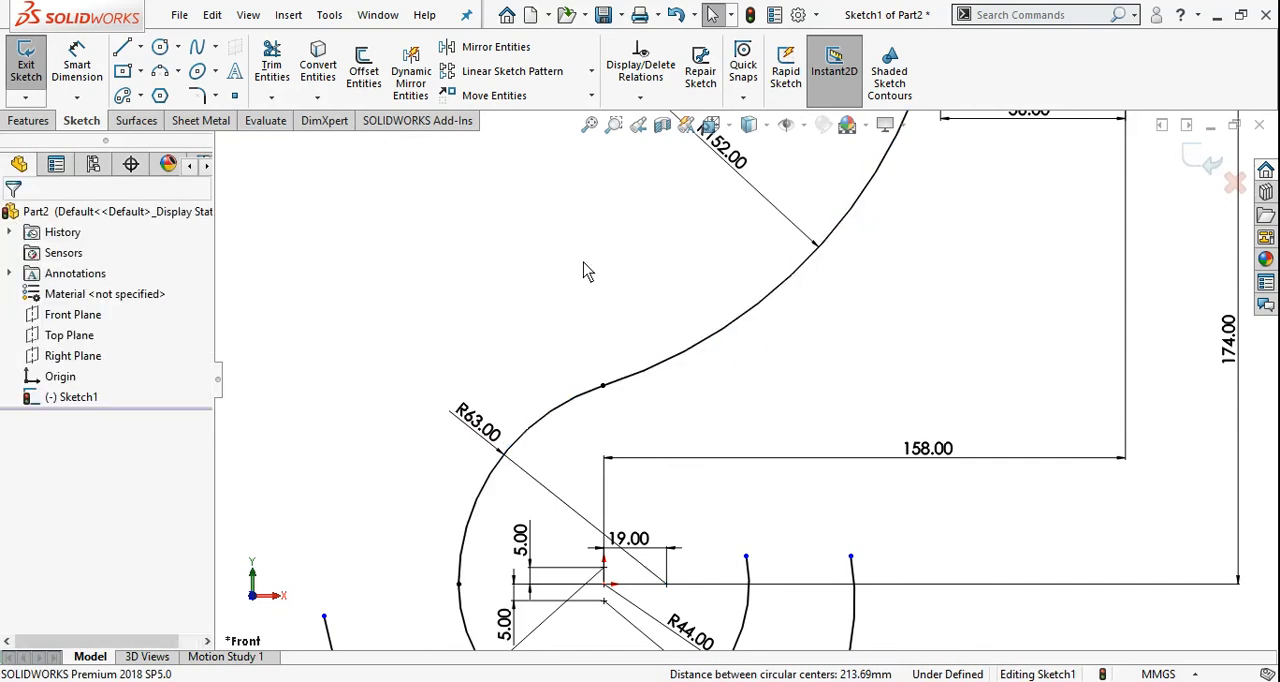
scroll(723, 399, up, 4)
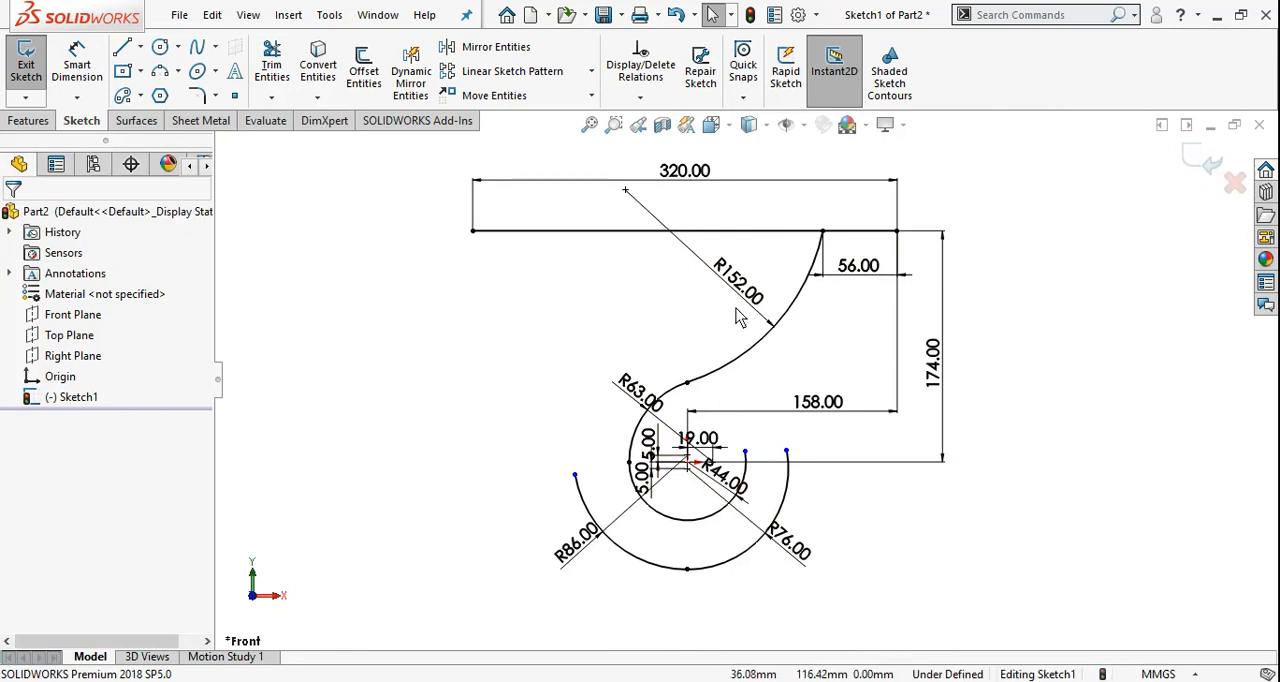
Consult the reference drawing and sketch a centerpoint arc of about 114 mm radius left of the hook, centred on the 63 mm arc's centre
key(alt+Tab)
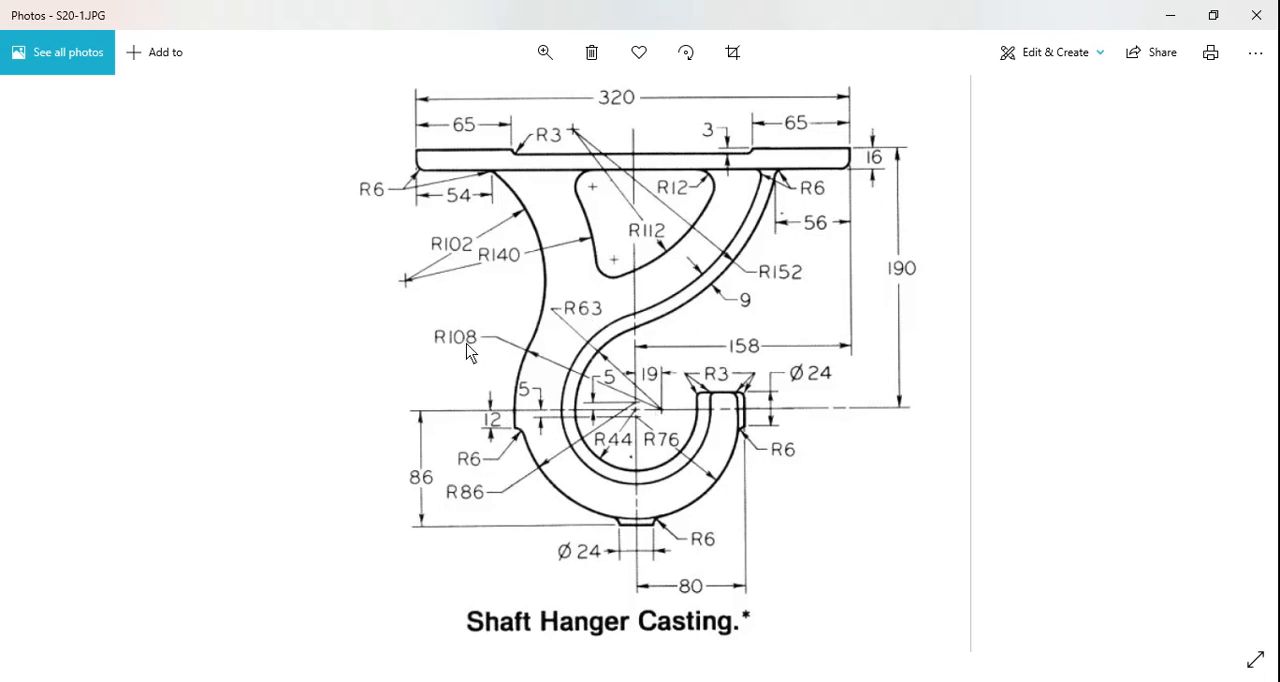
key(alt+Tab)
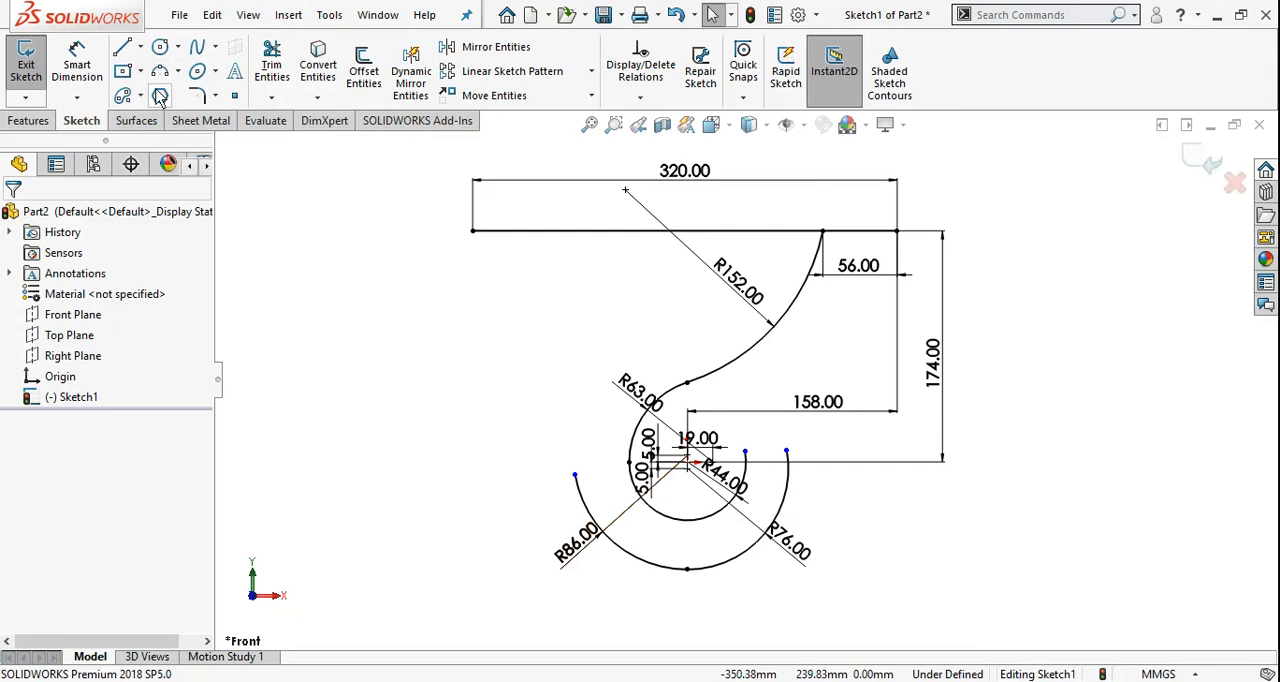
click(178, 71)
click(200, 94)
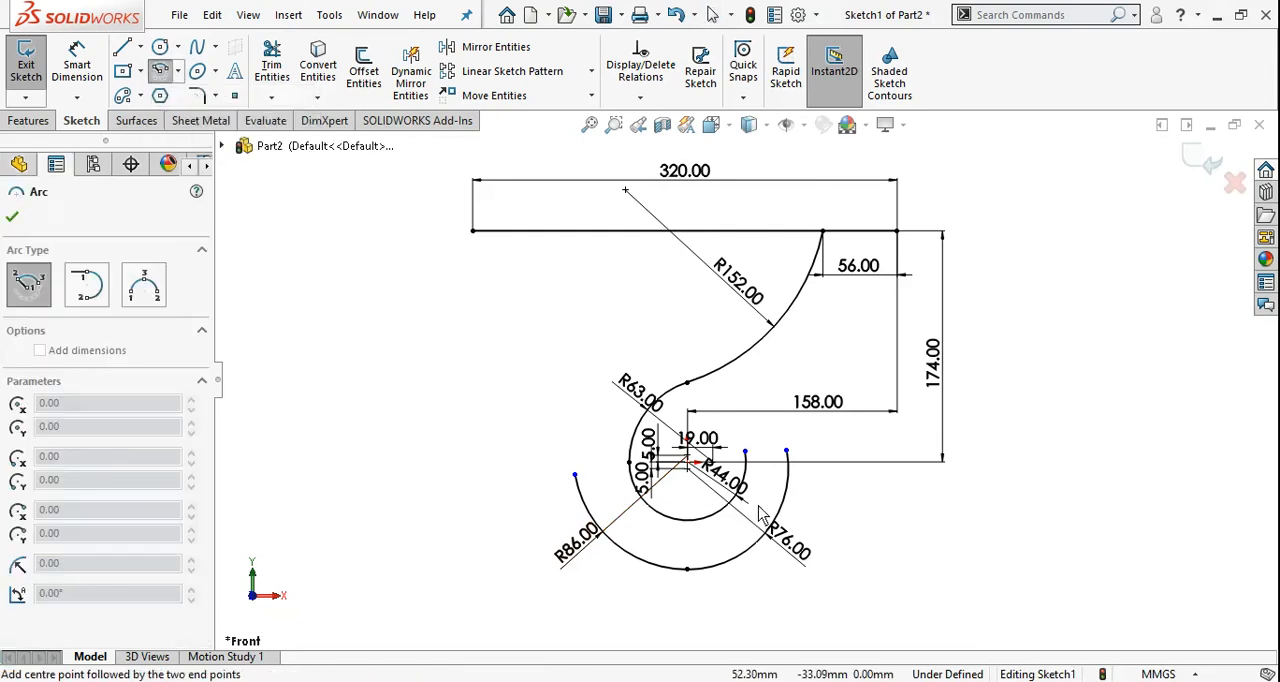
scroll(750, 500, down, 3)
scroll(750, 500, down, 2)
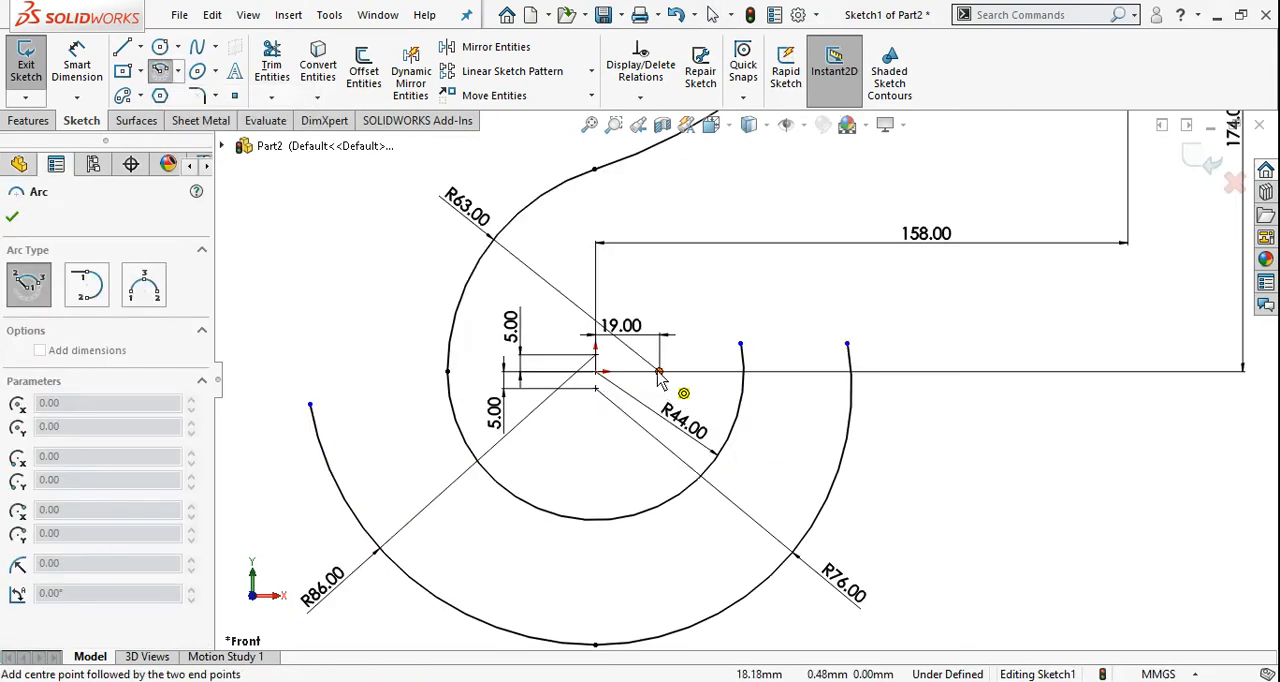
click(597, 372)
scroll(425, 450, up, 3)
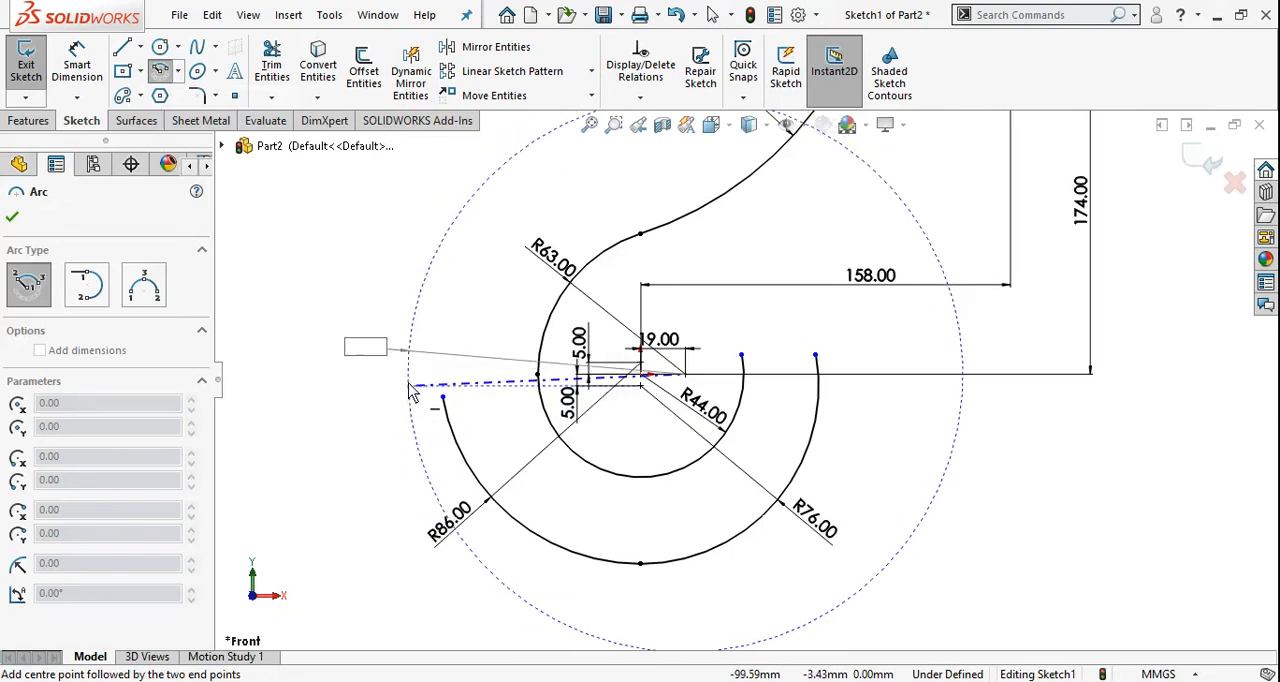
click(420, 386)
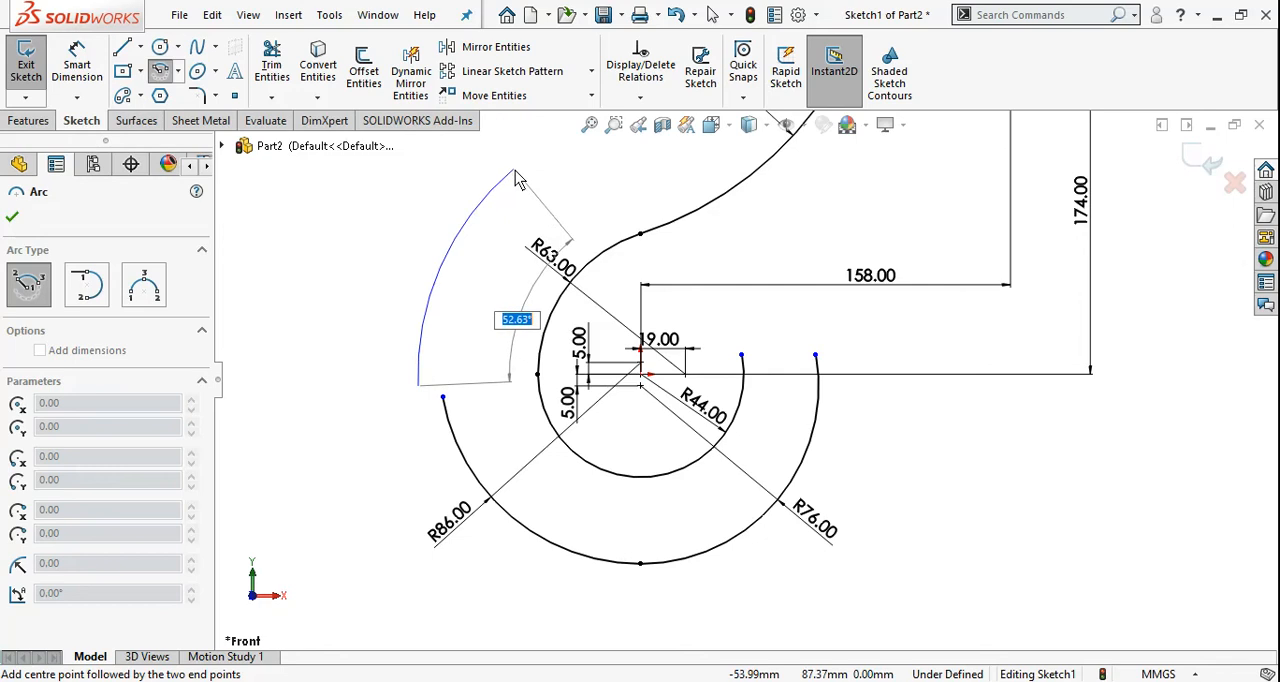
click(514, 170)
right_click(350, 285)
click(386, 292)
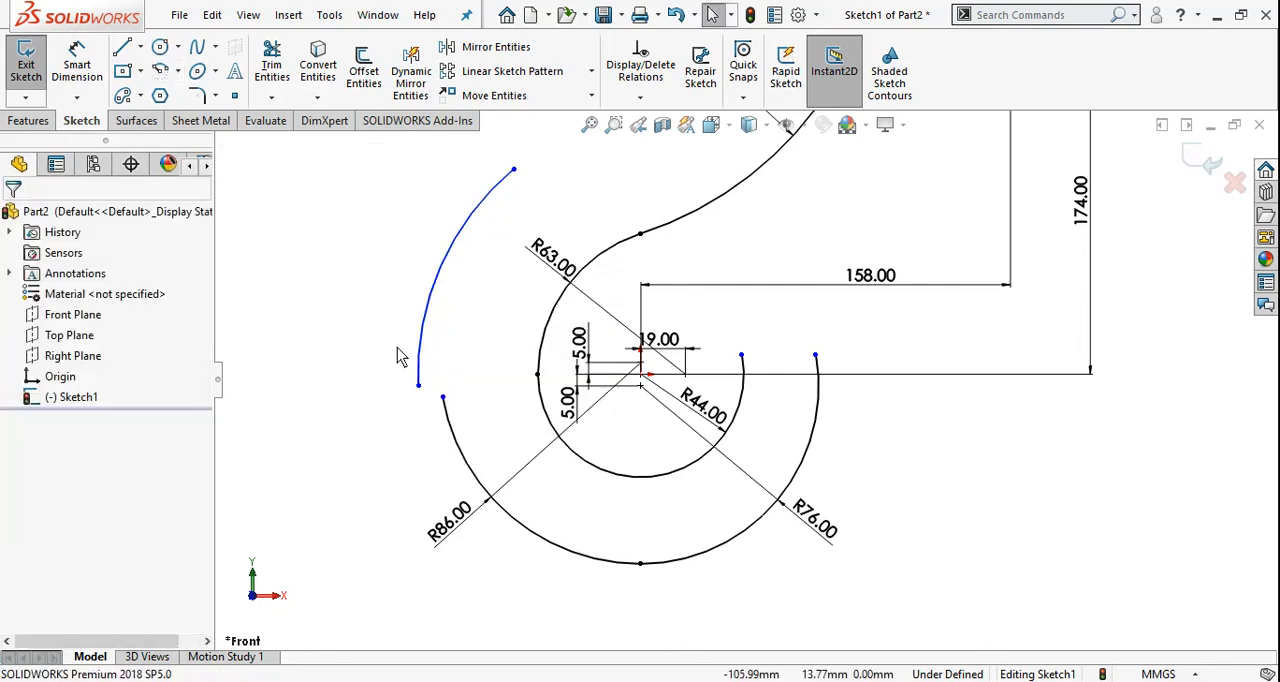
Dimension the new outer left arc's radius as 108 mm
right_drag(503, 336, 491, 281)
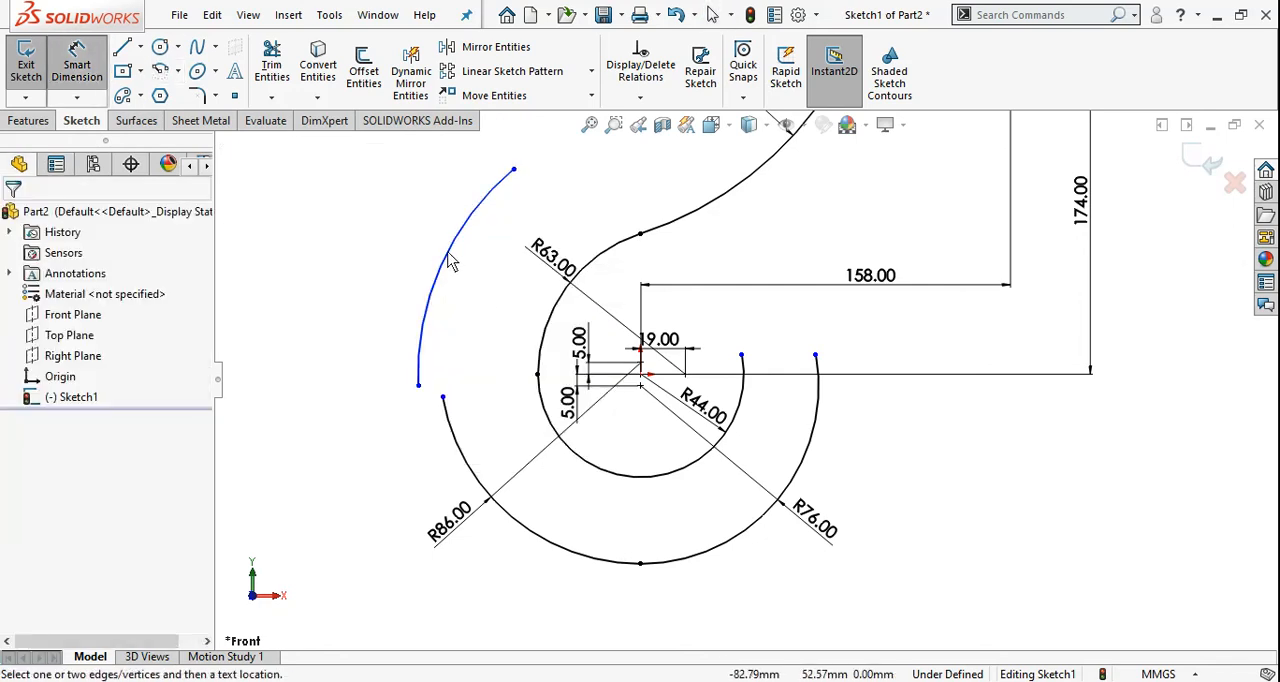
click(450, 262)
click(371, 251)
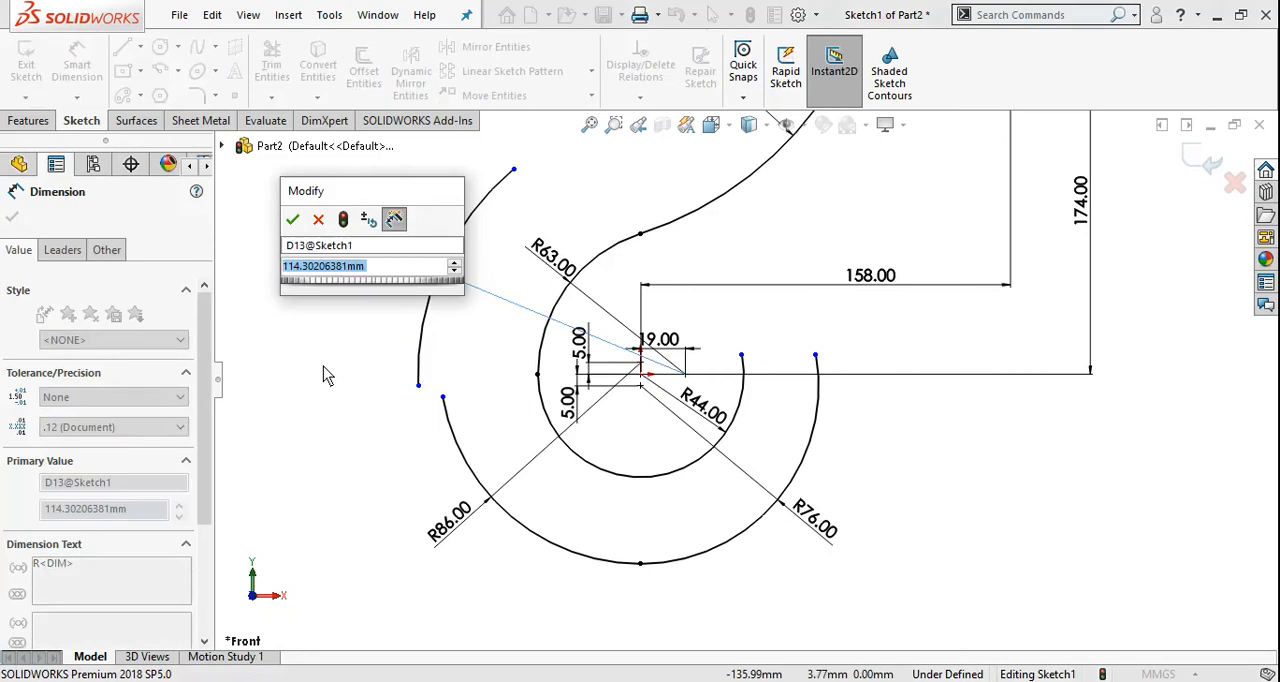
text(108)
key(Return)
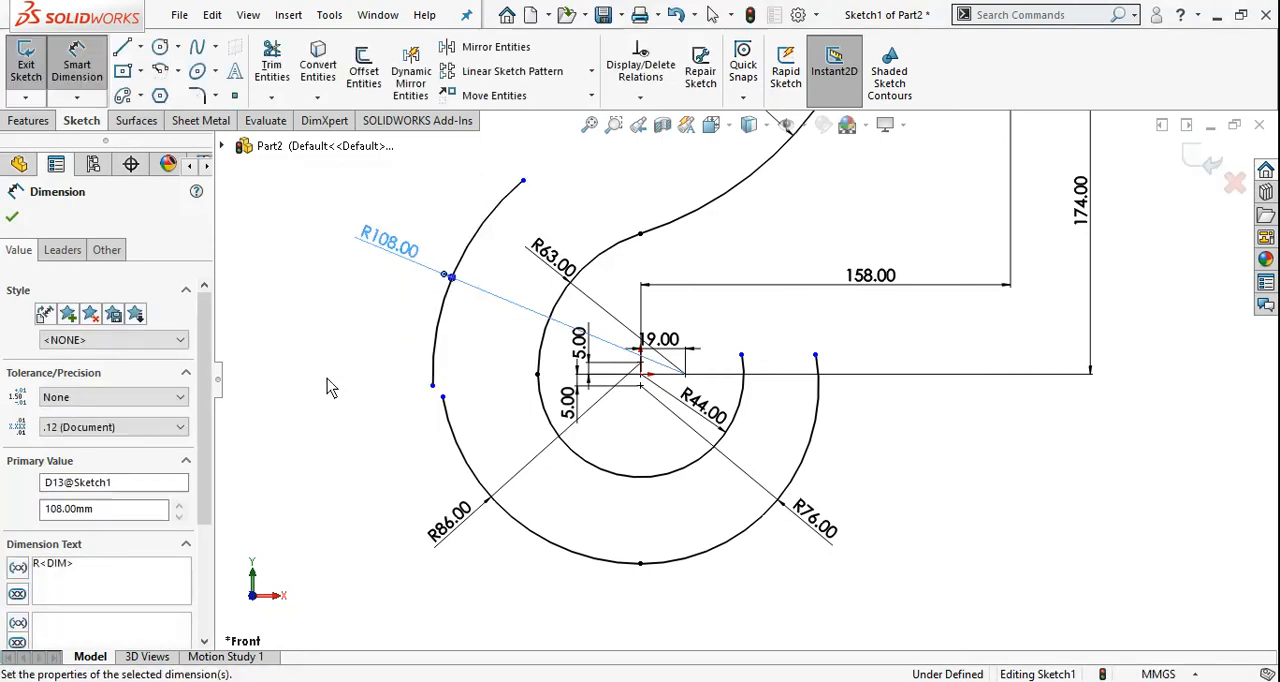
Check the reference drawing and dimension the vertical distance from the origin to the 108 mm arc's lower endpoint as 12 mm
key(alt+Tab)
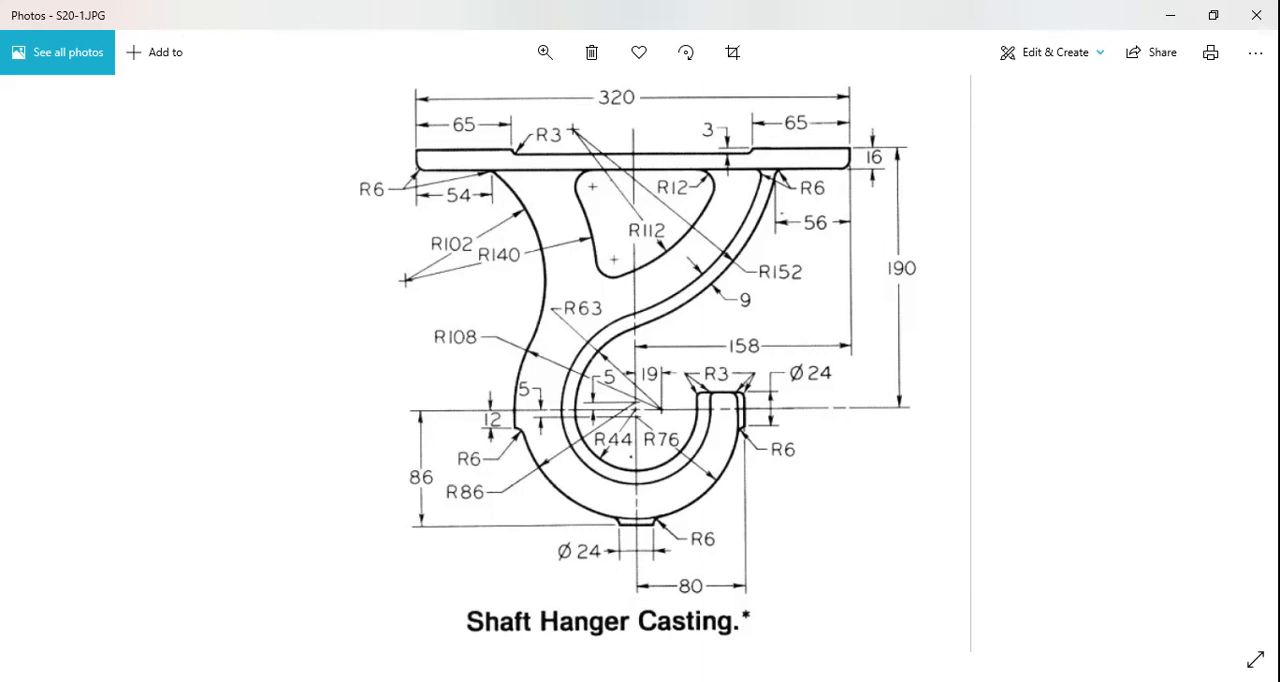
key(alt+Tab)
scroll(480, 374, down, 3)
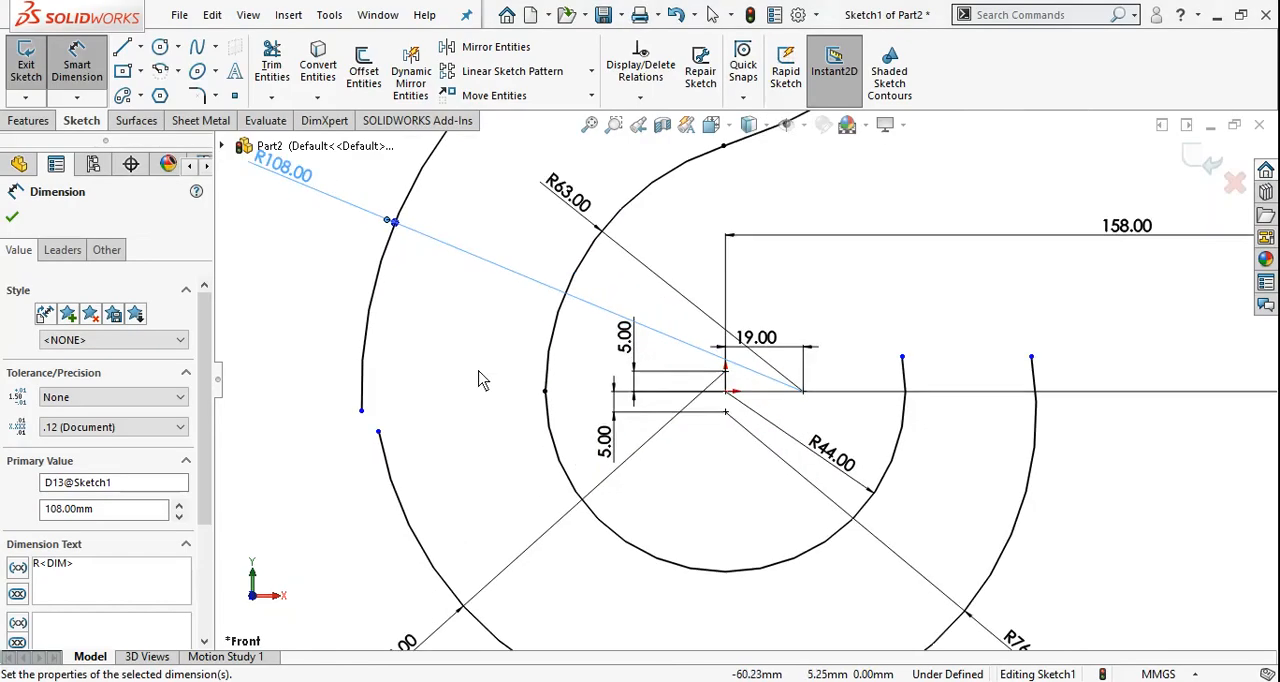
click(726, 391)
click(365, 416)
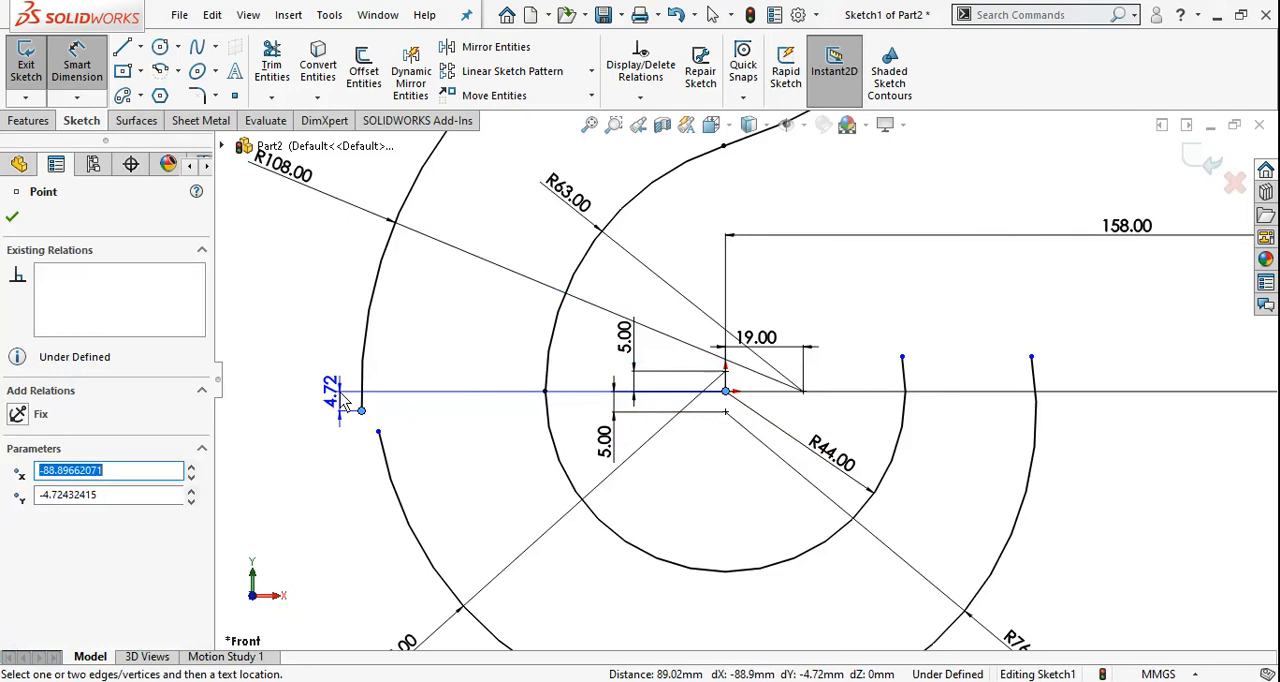
click(264, 508)
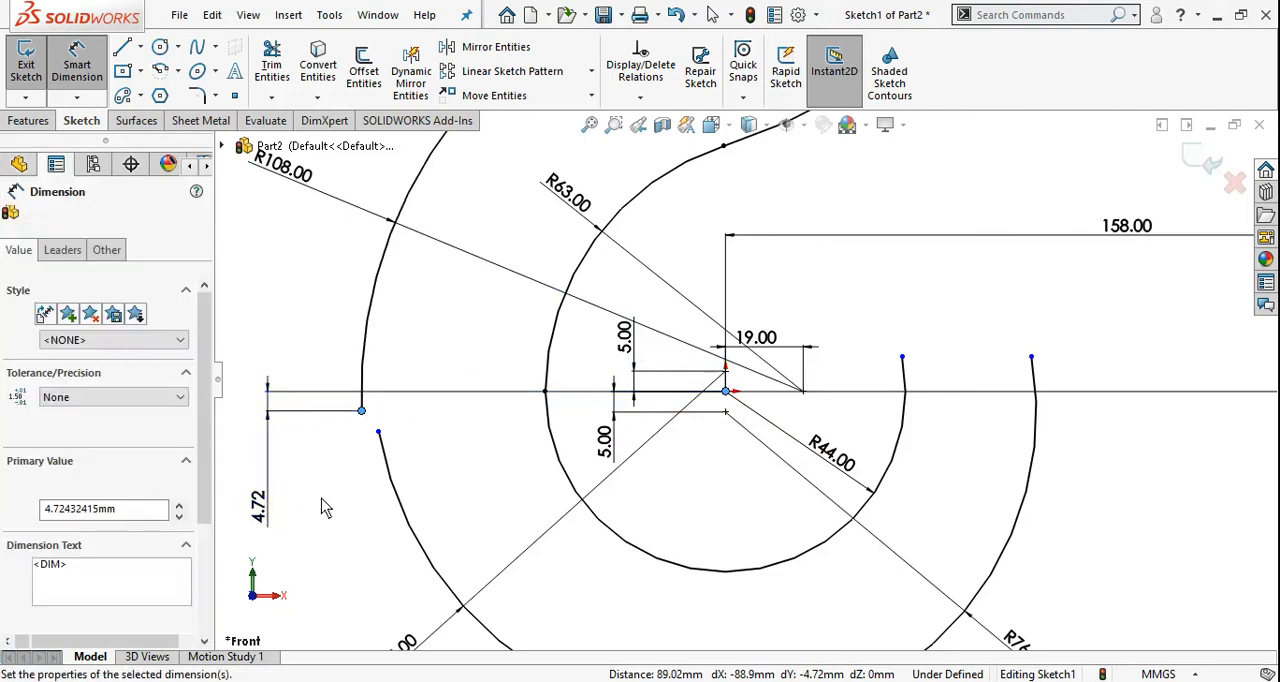
text(12)
key(Return)
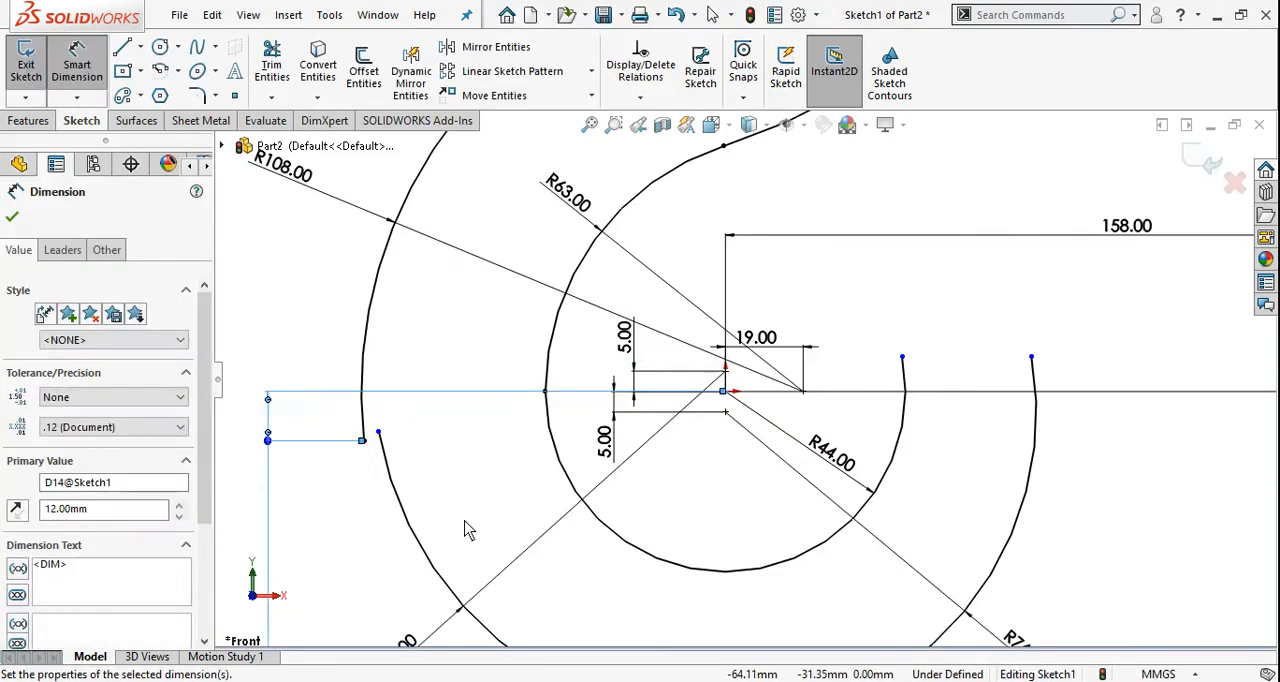
key(Escape)
Consult the reference drawing and move the 86 mm arc's upper endpoint down along its curve, away from the 108 mm arc's lower end
scroll(475, 489, up, 1)
key(alt+Tab)
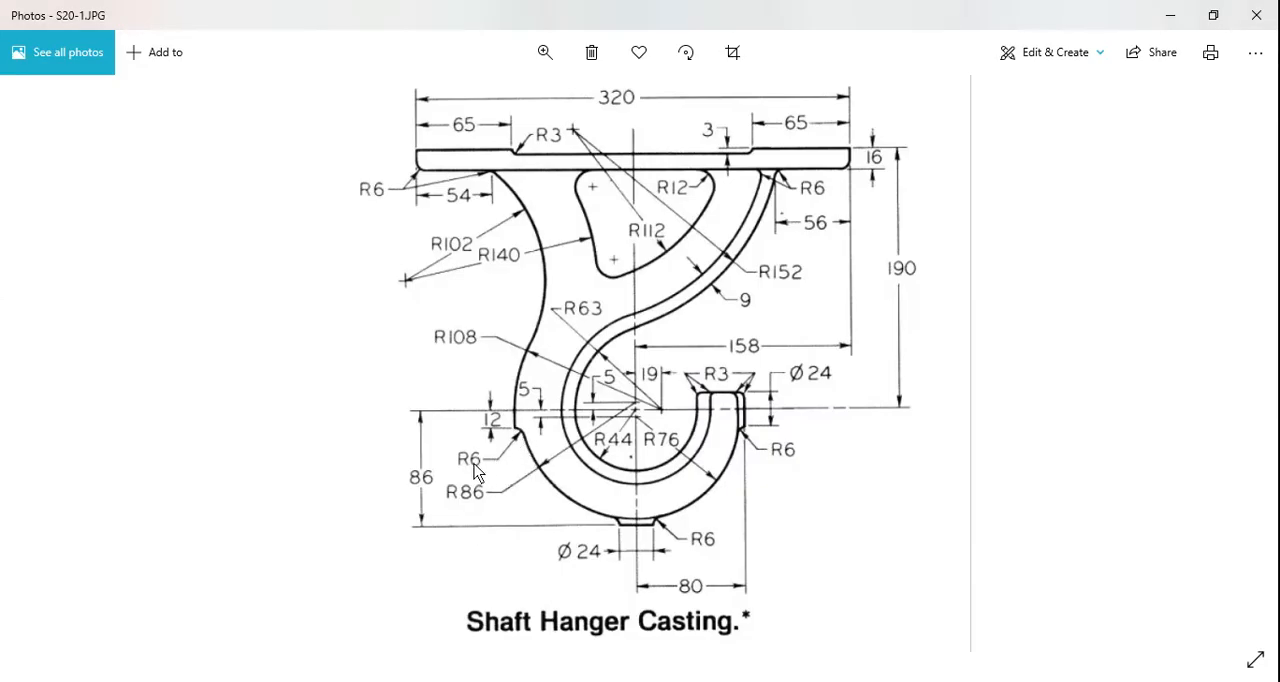
key(alt+Tab)
scroll(474, 435, down, 2)
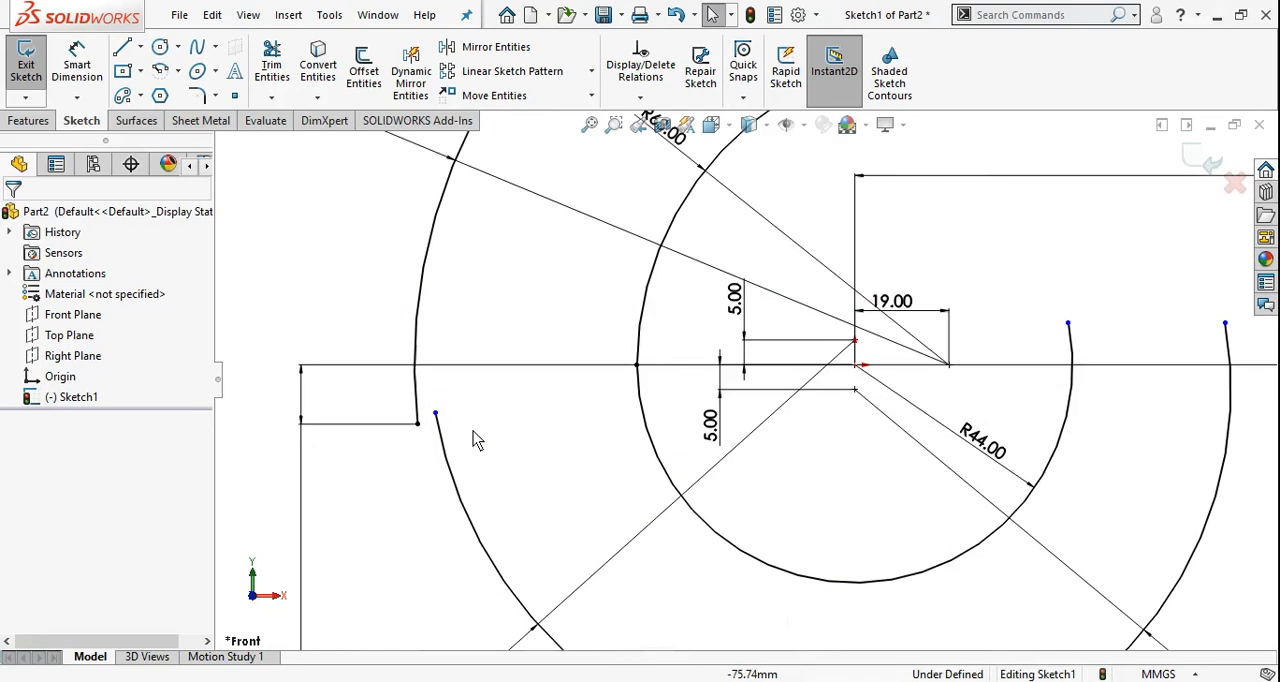
drag(435, 416, 439, 450)
click(494, 417)
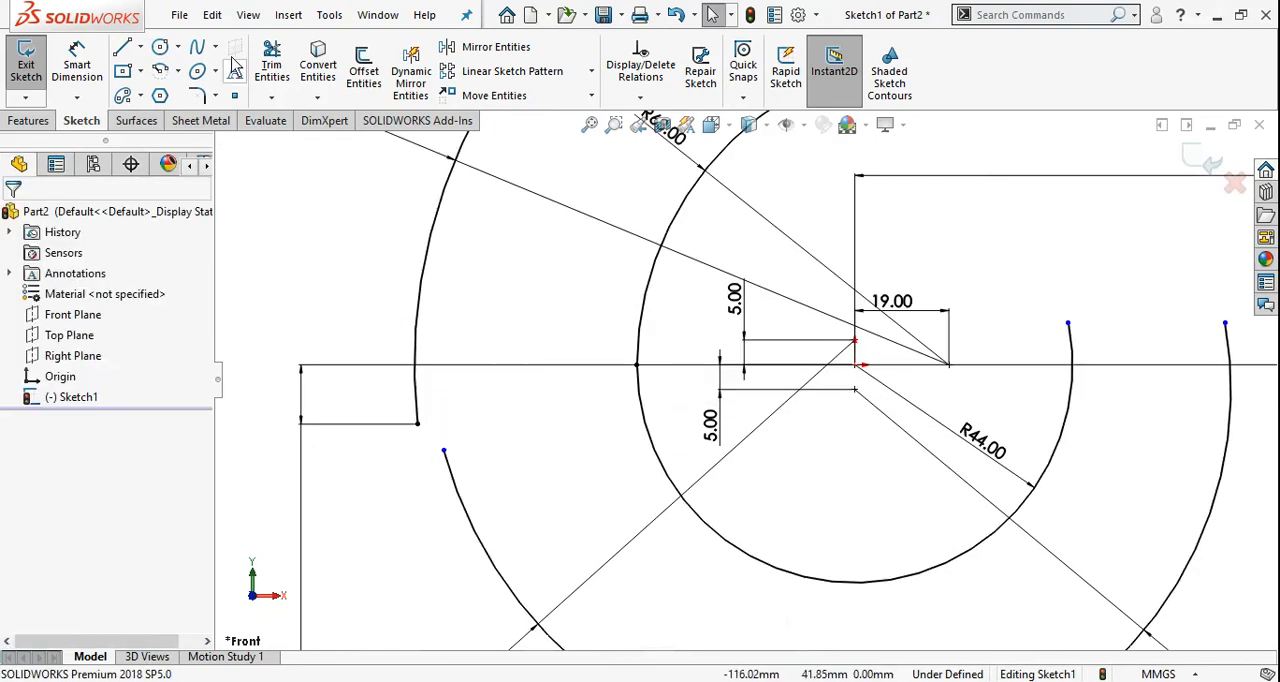
Sketch a 3-point arc of 6 mm radius connecting the 108 mm arc's lower endpoint to the 86 mm arc's upper endpoint
click(179, 72)
click(207, 137)
scroll(440, 432, down, 2)
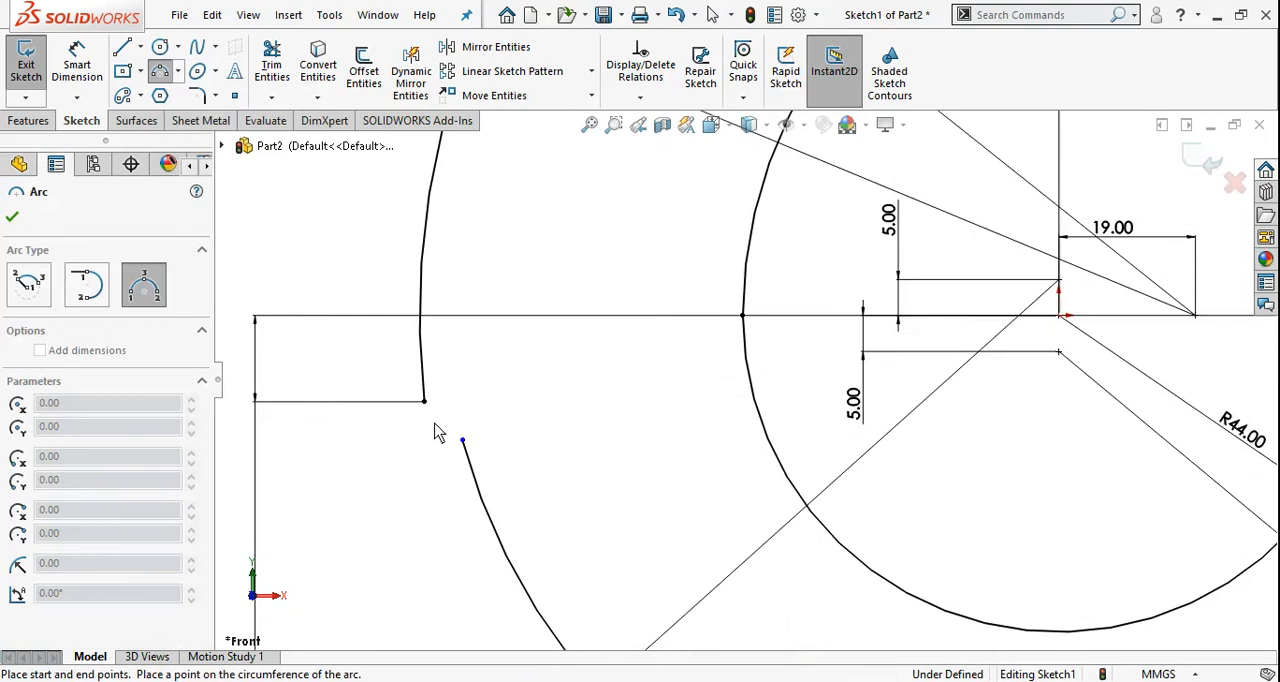
scroll(435, 432, down, 2)
click(424, 401)
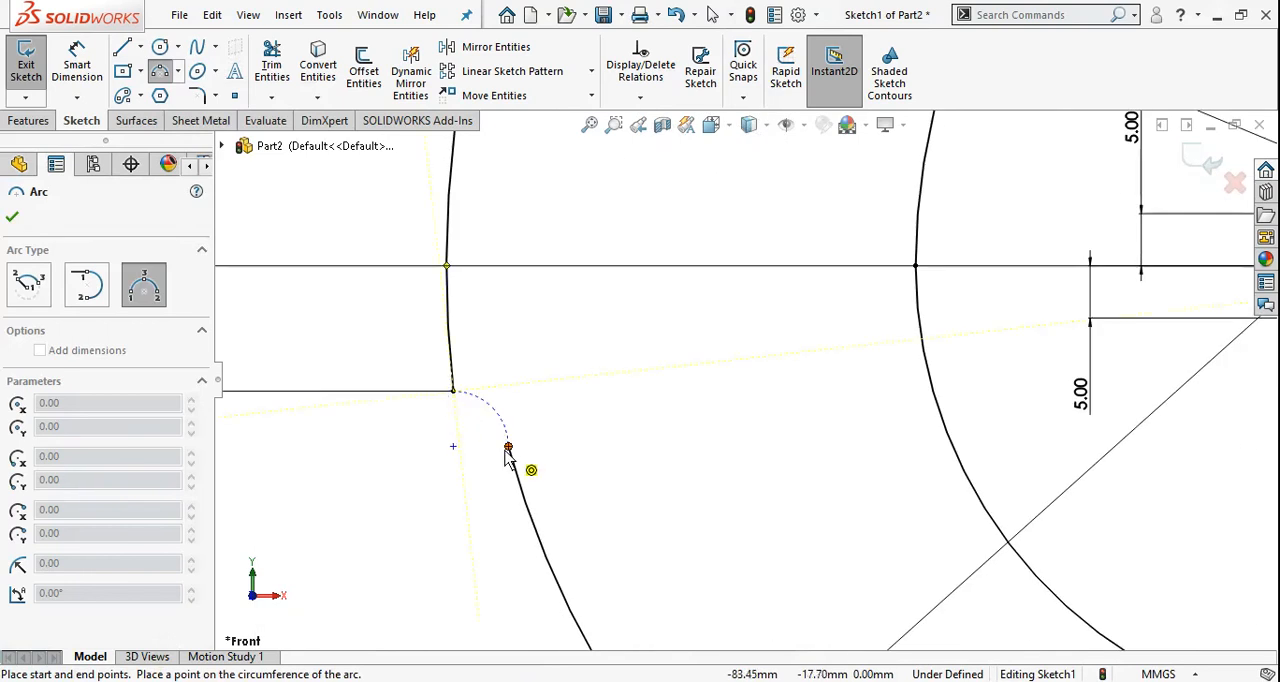
click(508, 447)
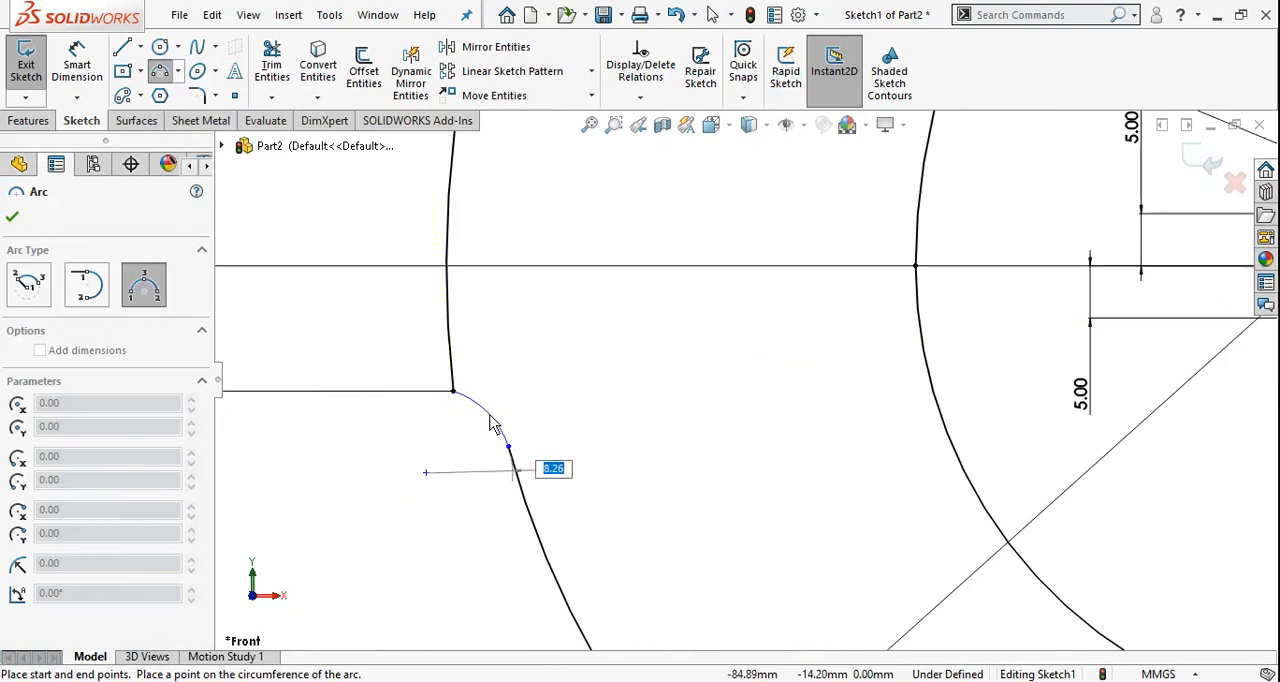
click(490, 417)
key(Escape)
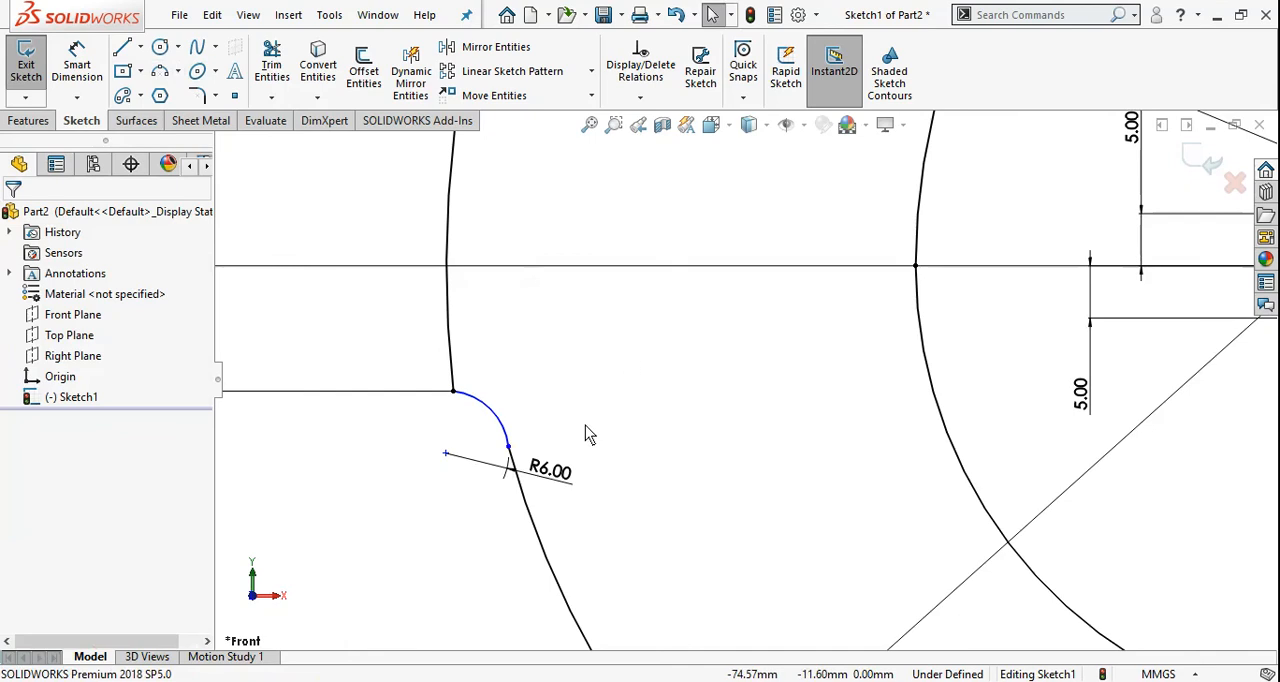
Add a tangent relation between the 86 mm arc and the 6 mm arc
click(530, 511)
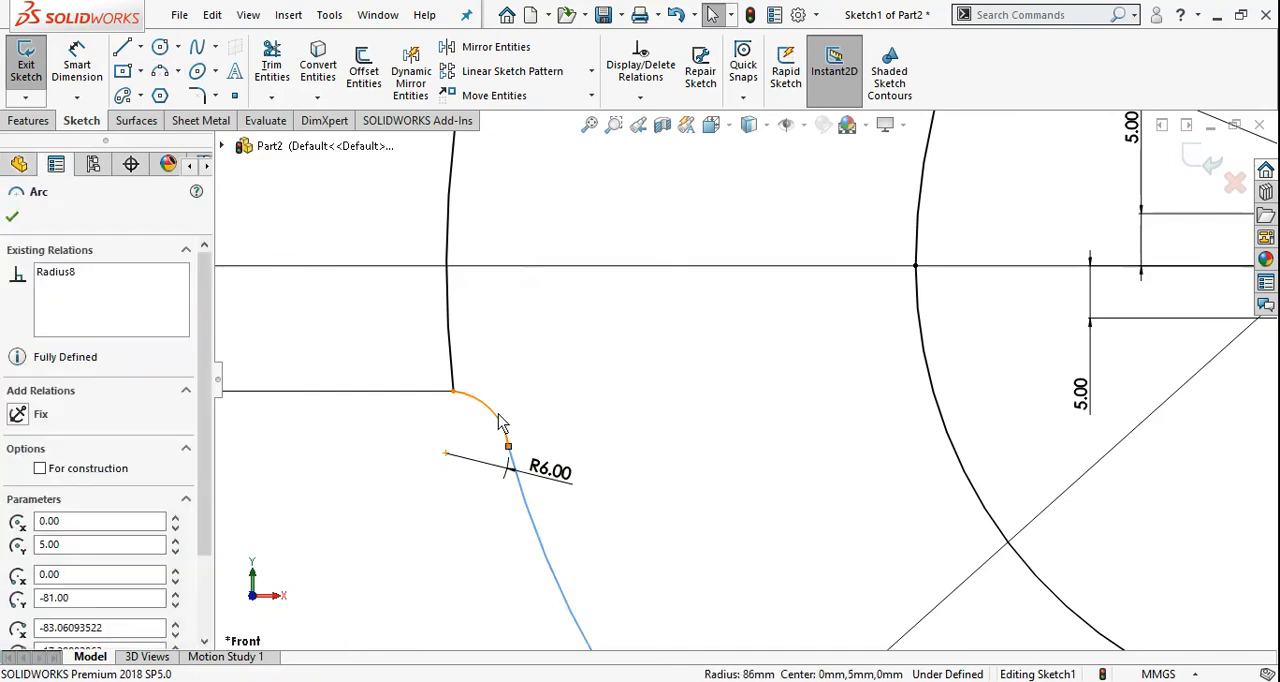
ctrl+click(500, 422)
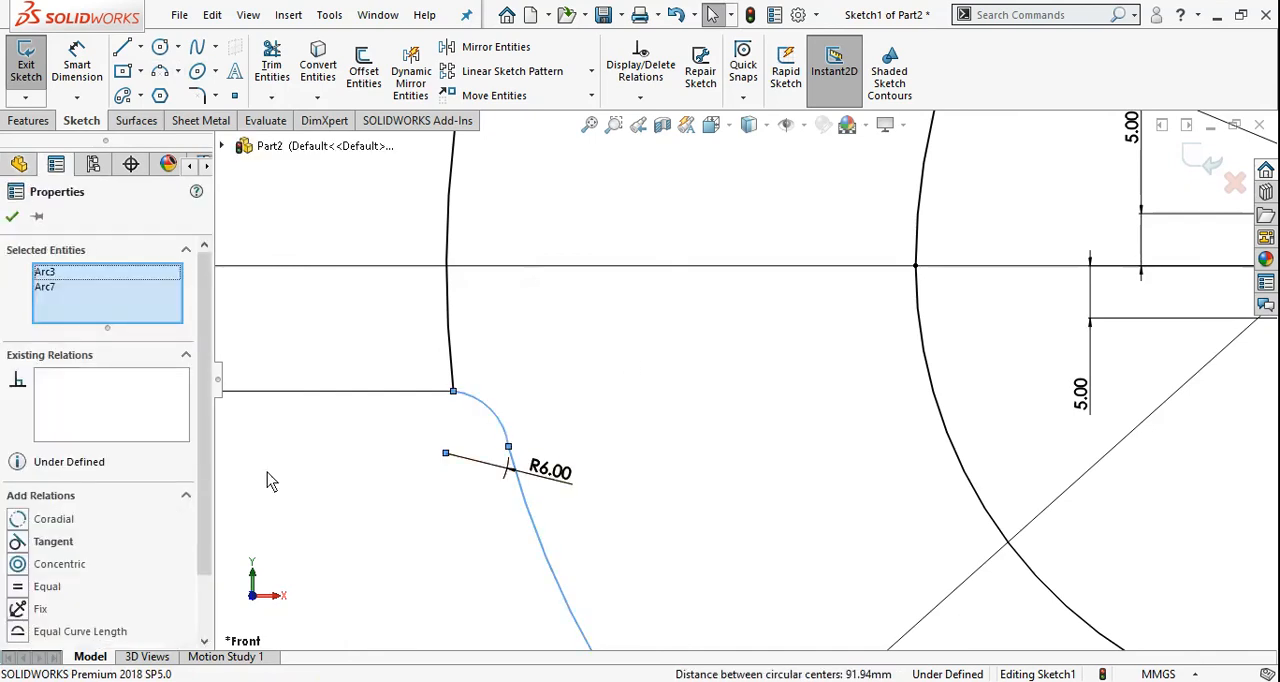
click(22, 545)
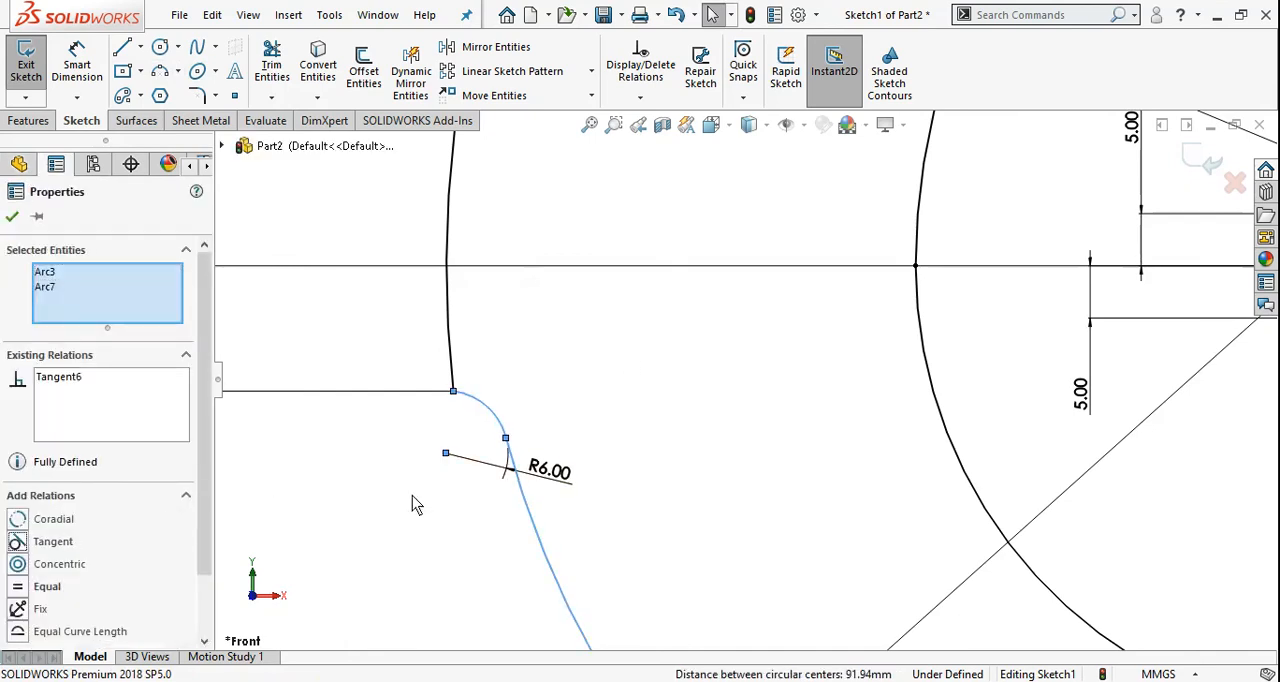
click(12, 218)
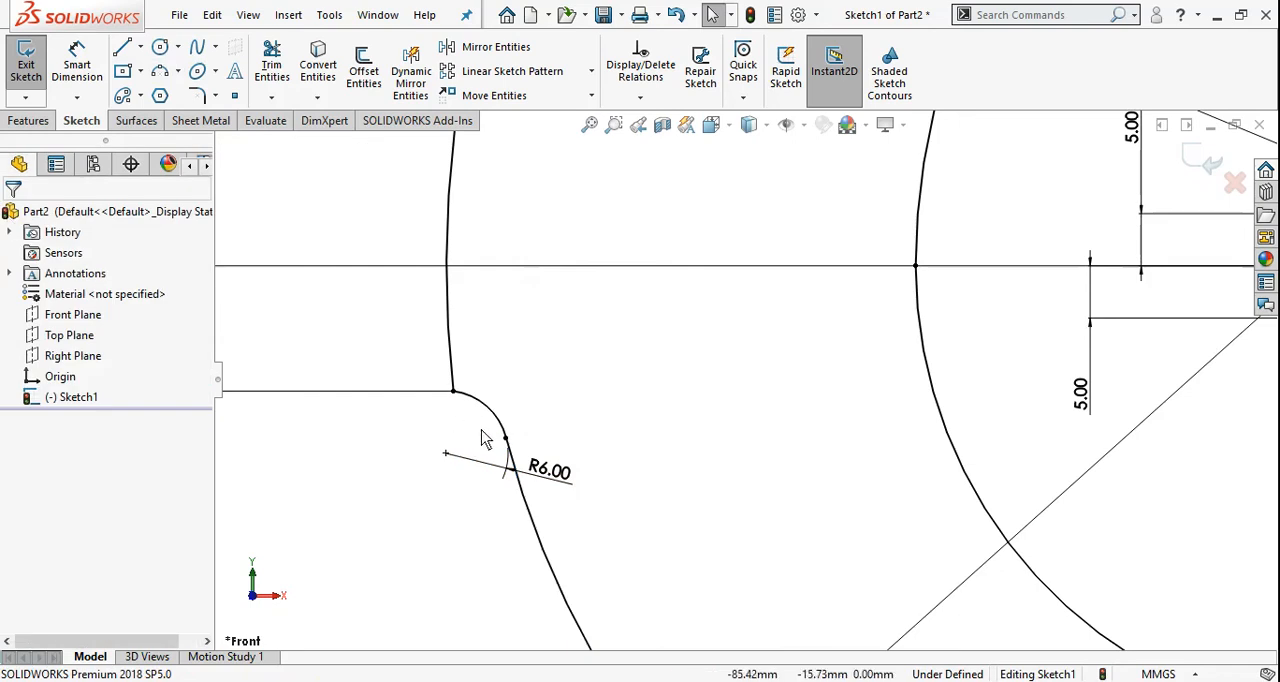
Look over the whole profile and check the reference drawing for the arc between the plate line and the 108 mm arc
scroll(366, 490, up, 8)
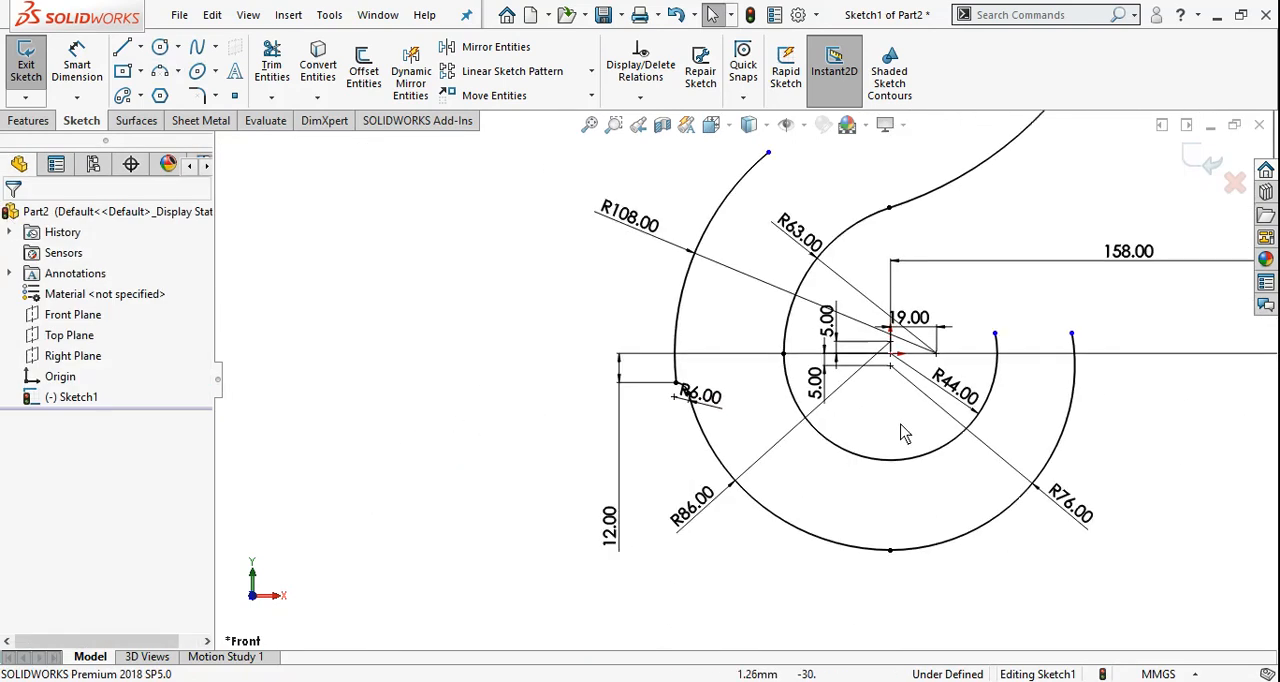
scroll(724, 518, up, 1)
scroll(912, 344, down, 1)
scroll(884, 352, up, 1)
scroll(884, 360, down, 1)
ctrl+middle_drag(940, 374, 853, 430)
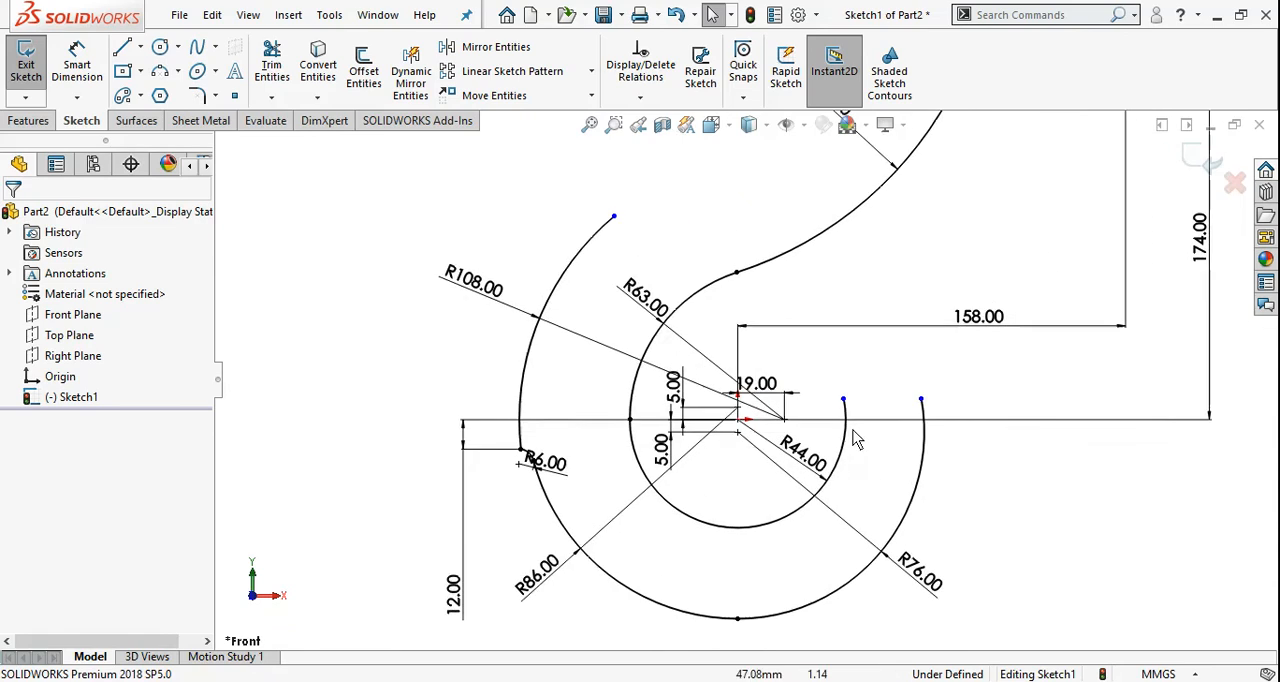
scroll(850, 330, up, 3)
scroll(760, 225, down, 1)
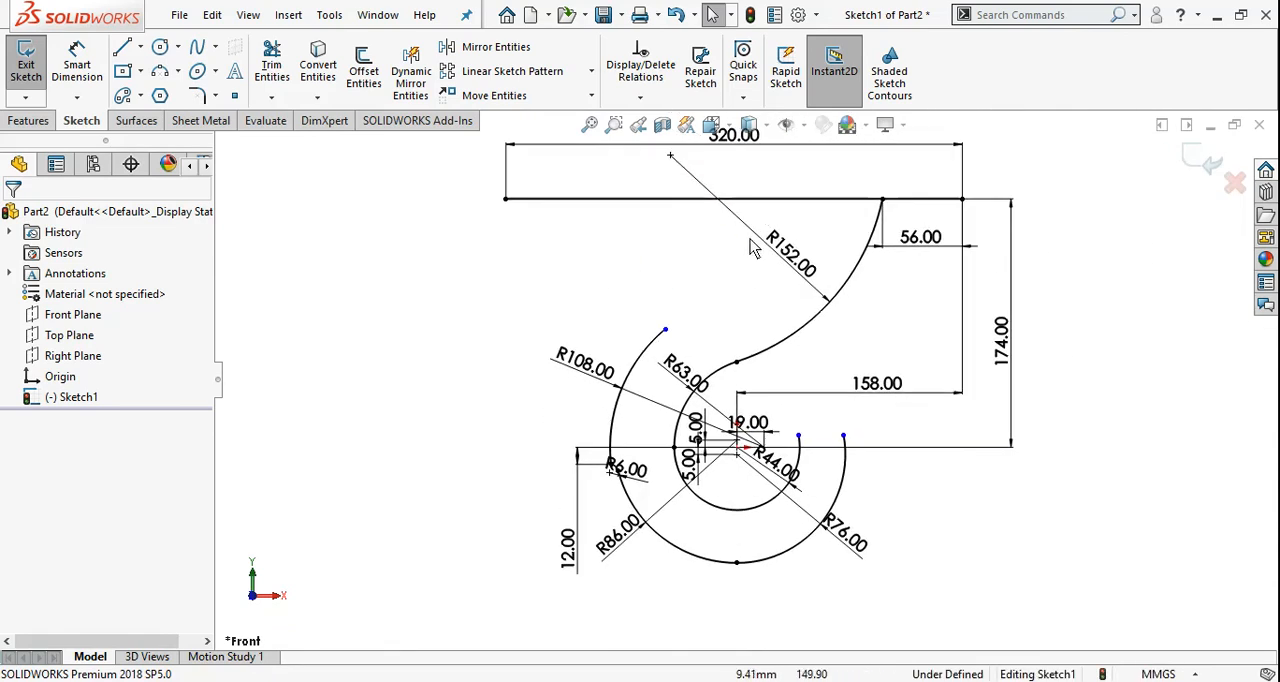
scroll(754, 248, down, 1)
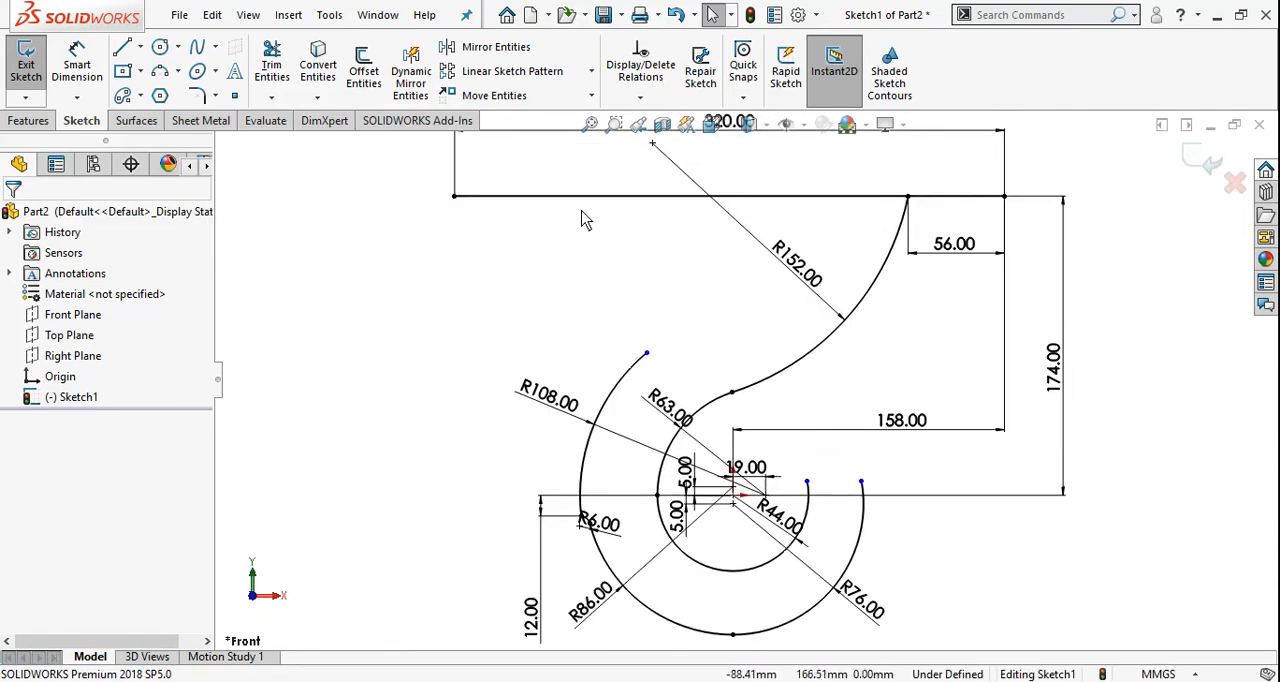
key(alt+Tab)
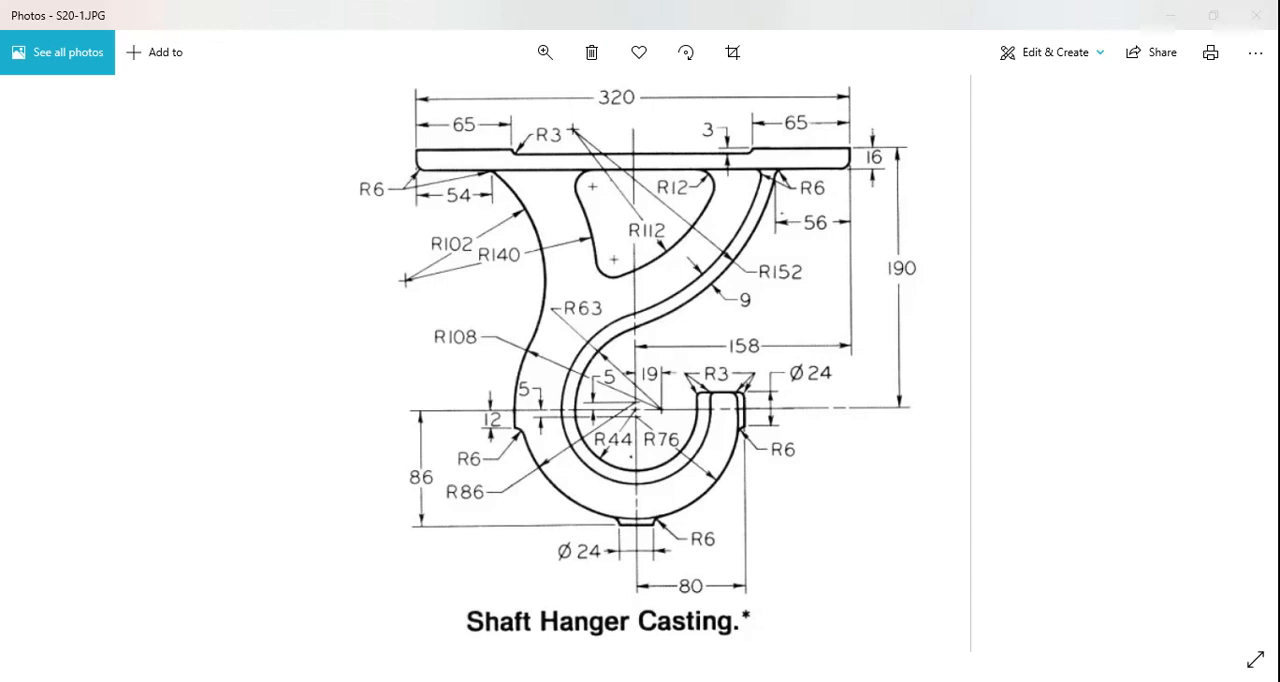
key(alt+Tab)
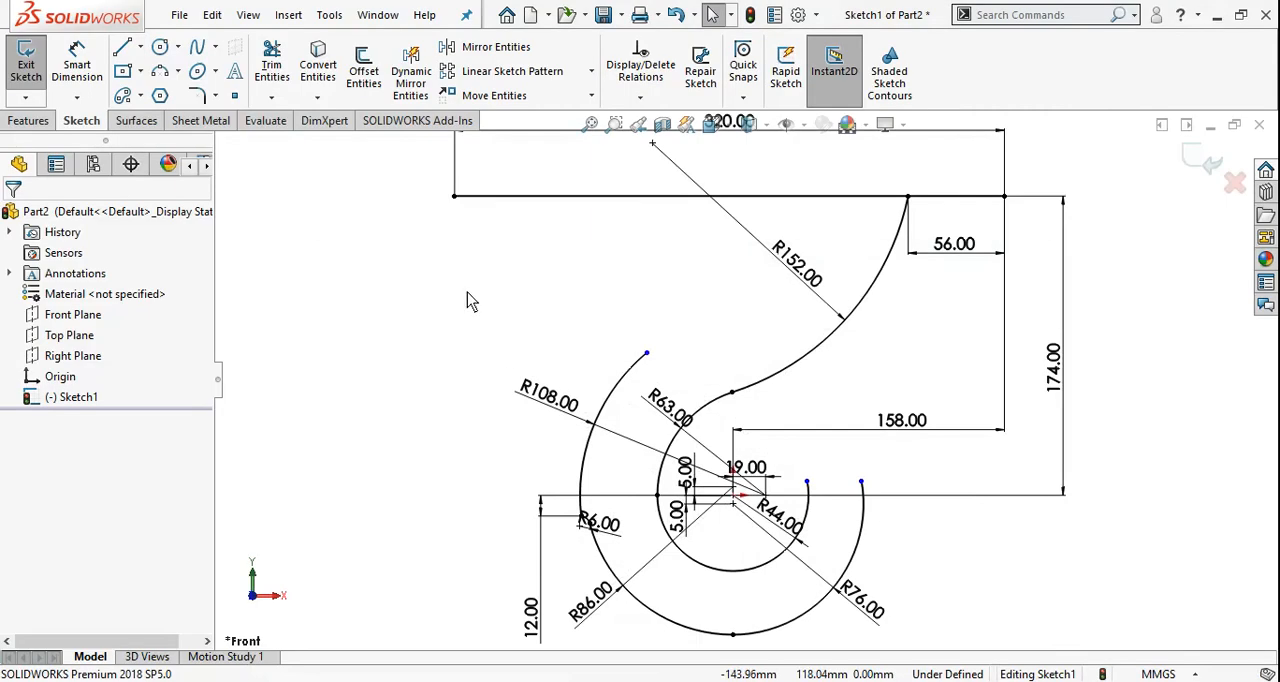
Sketch a 3-point arc of 102 mm radius from the plate line's left portion to the 108 mm arc's upper endpoint
click(180, 73)
click(210, 137)
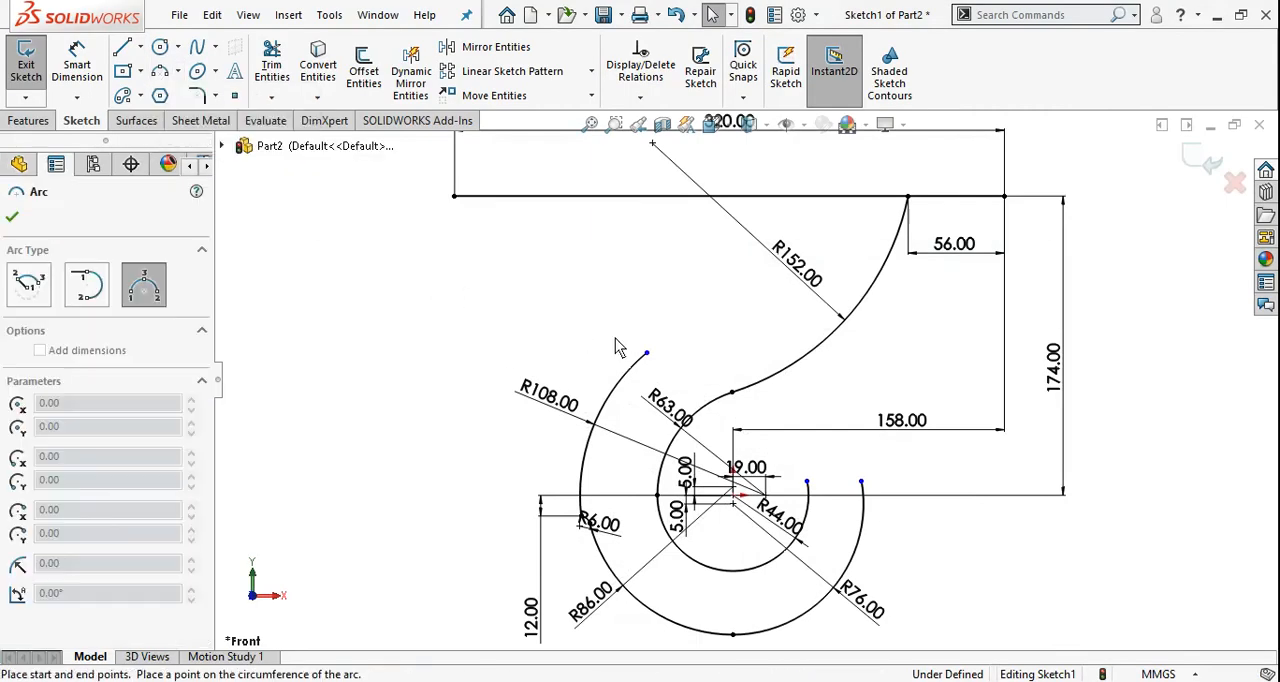
click(548, 197)
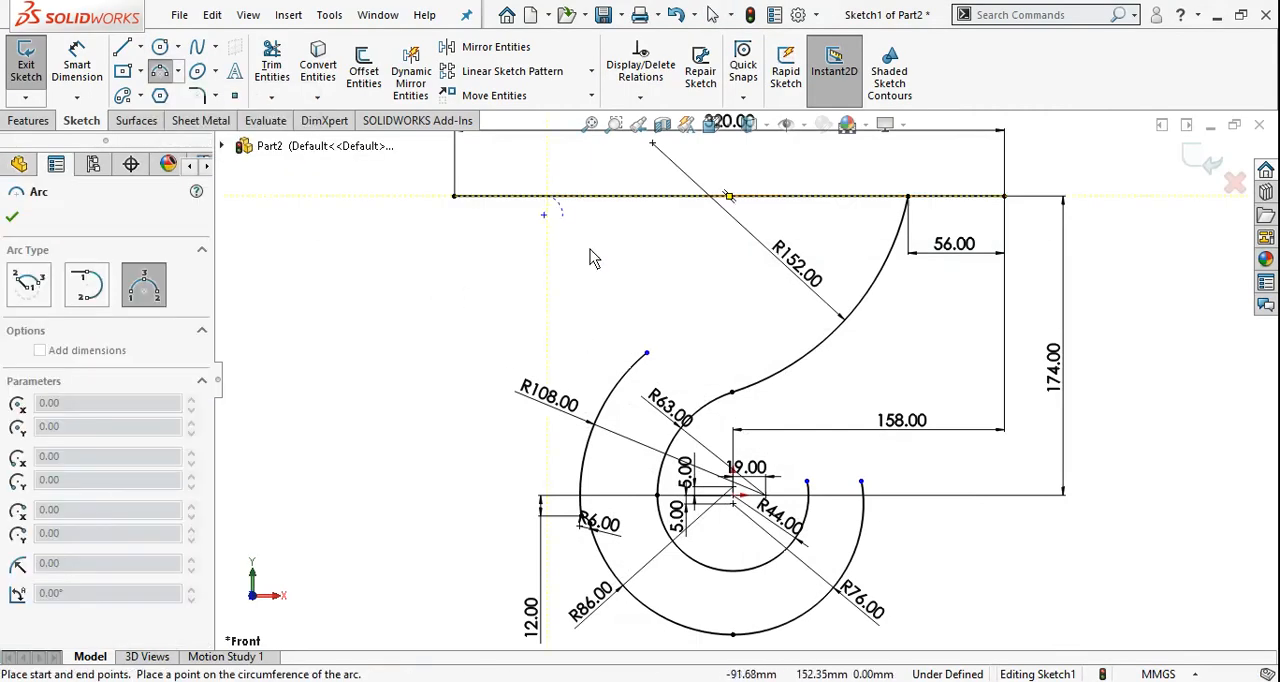
click(647, 352)
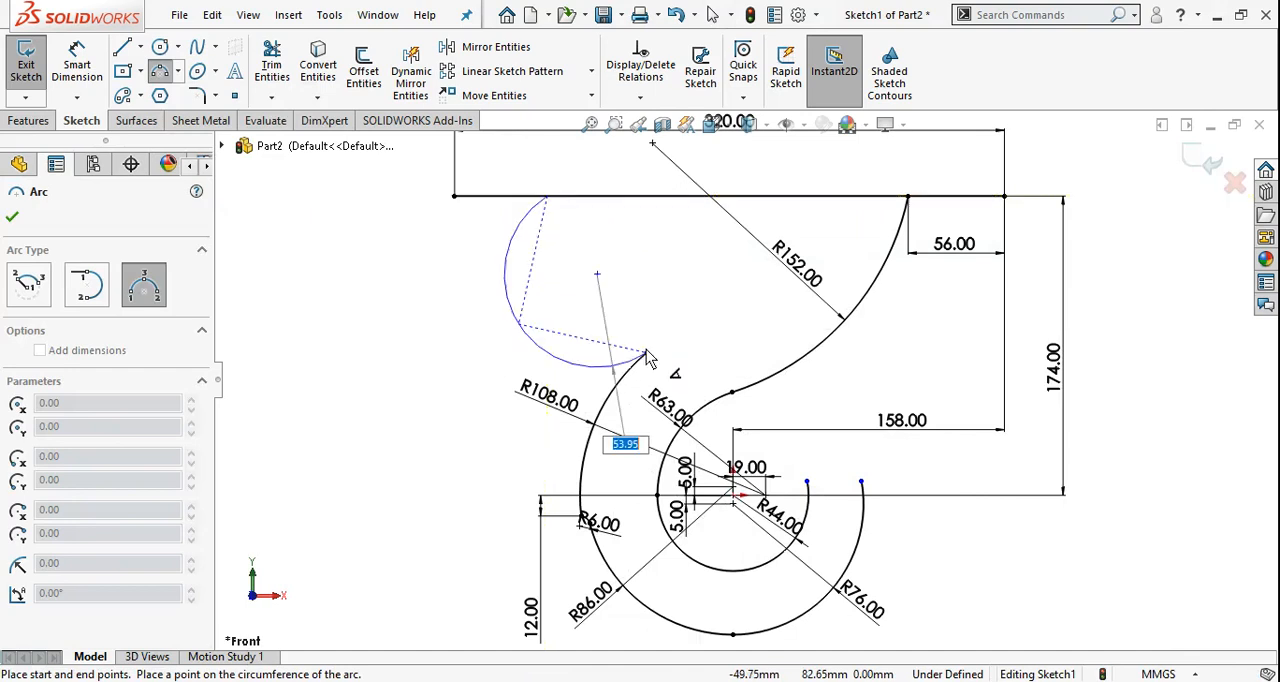
click(634, 283)
text(102)
key(Return)
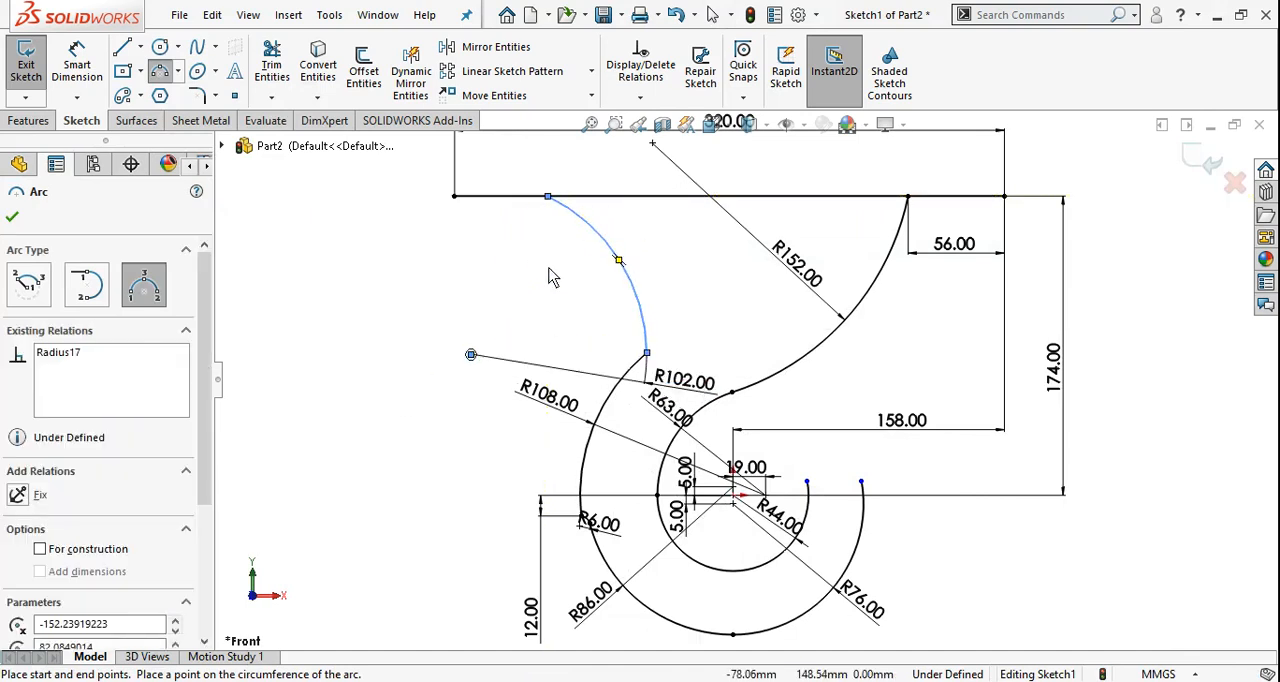
key(Escape)
Dimension the distance from the plate line's left end to the 102 mm arc's upper endpoint as 54 mm
right_drag(492, 288, 492, 236)
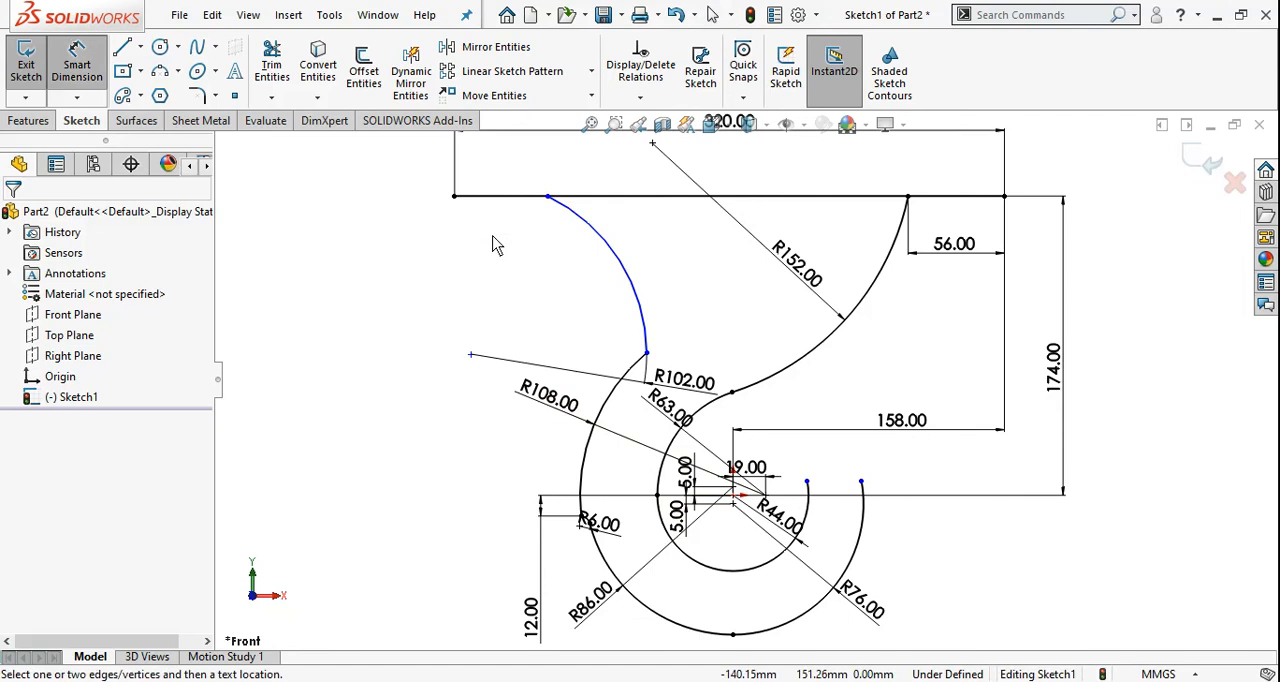
click(455, 196)
click(548, 196)
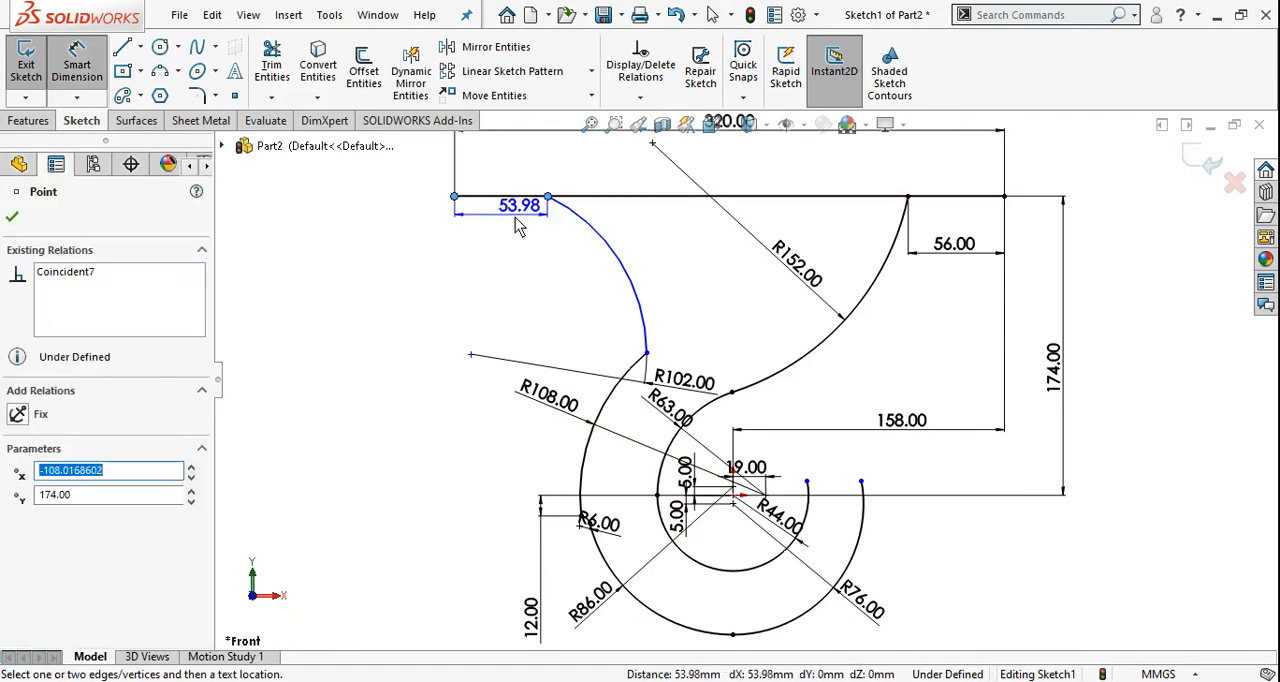
click(494, 258)
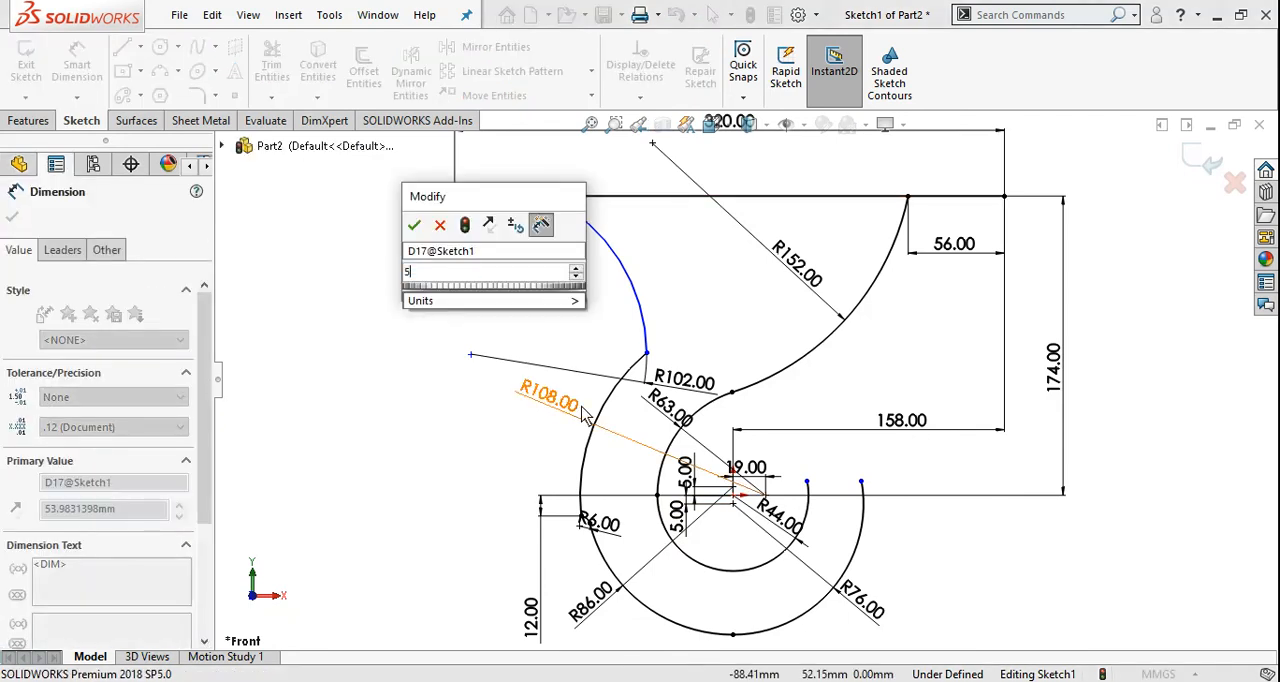
text(54)
key(Return)
key(Escape)
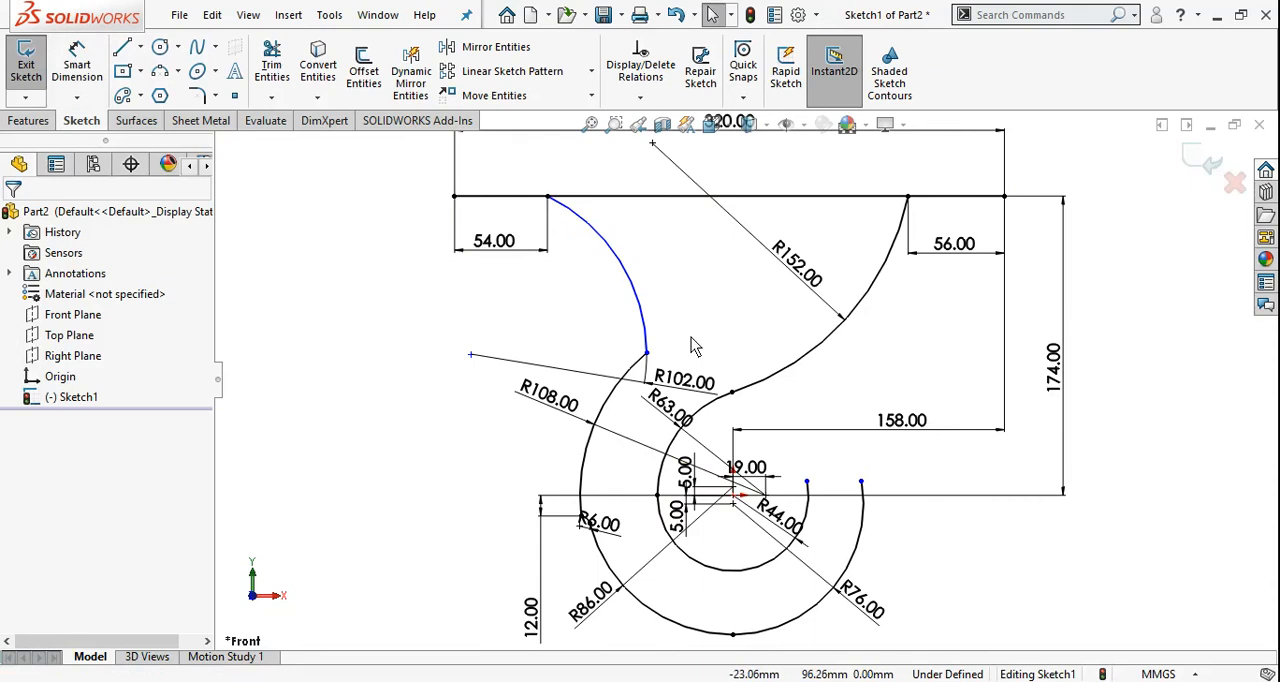
Pull the junction of the 102 mm and 108 mm arcs down to the left and make the two arcs tangent
drag(647, 354, 620, 378)
click(722, 309)
key(Escape)
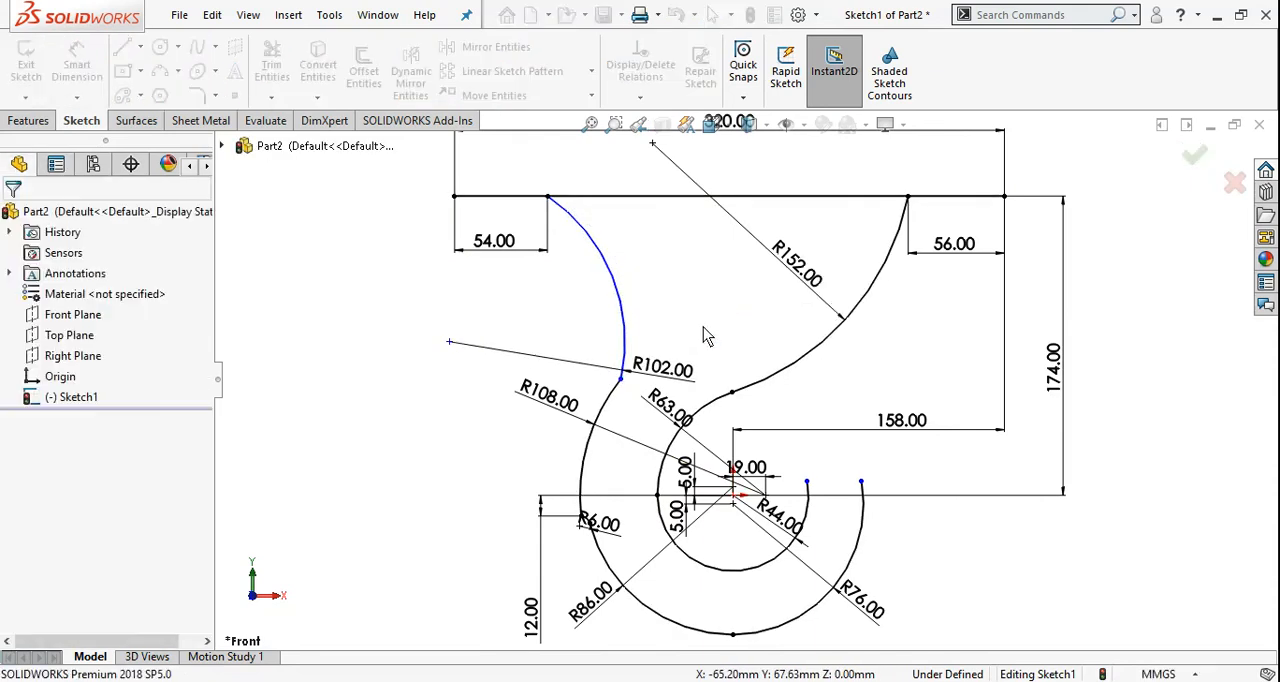
click(628, 345)
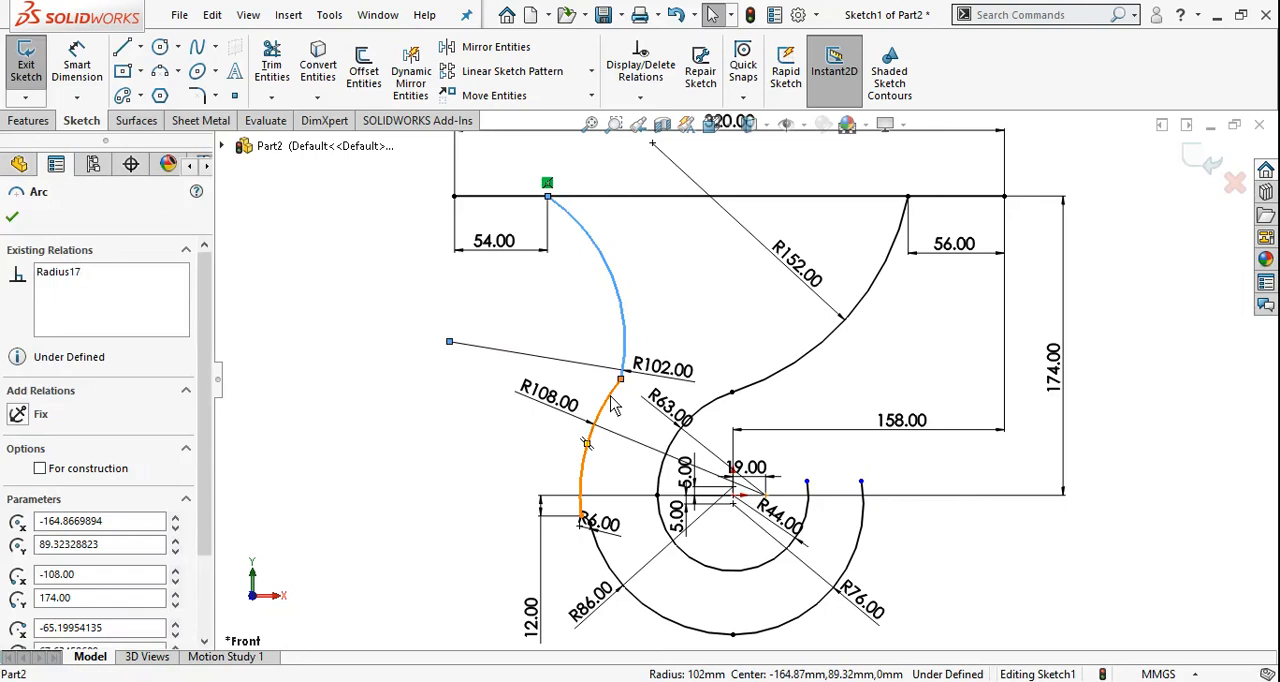
ctrl+click(584, 505)
click(19, 542)
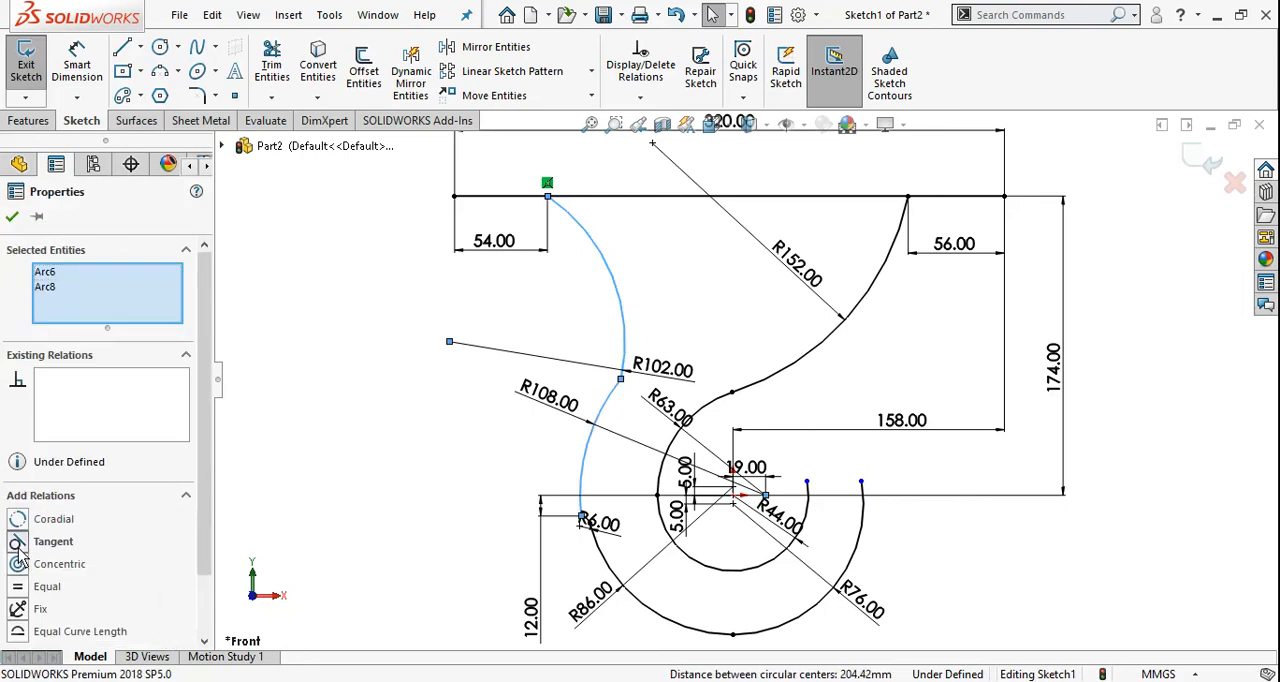
click(11, 217)
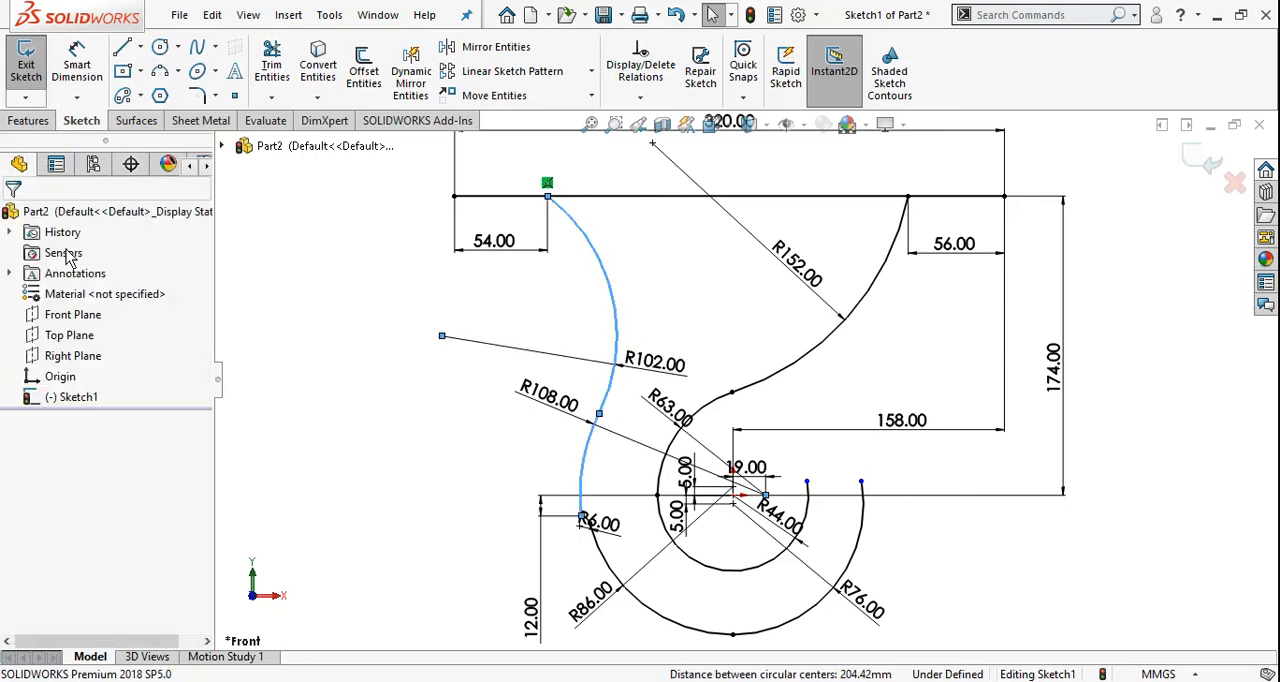
Reposition the 102 mm radius dimension inside its arc and the 63 mm radius dimension farther up and left of its arc
drag(652, 368, 530, 304)
click(363, 333)
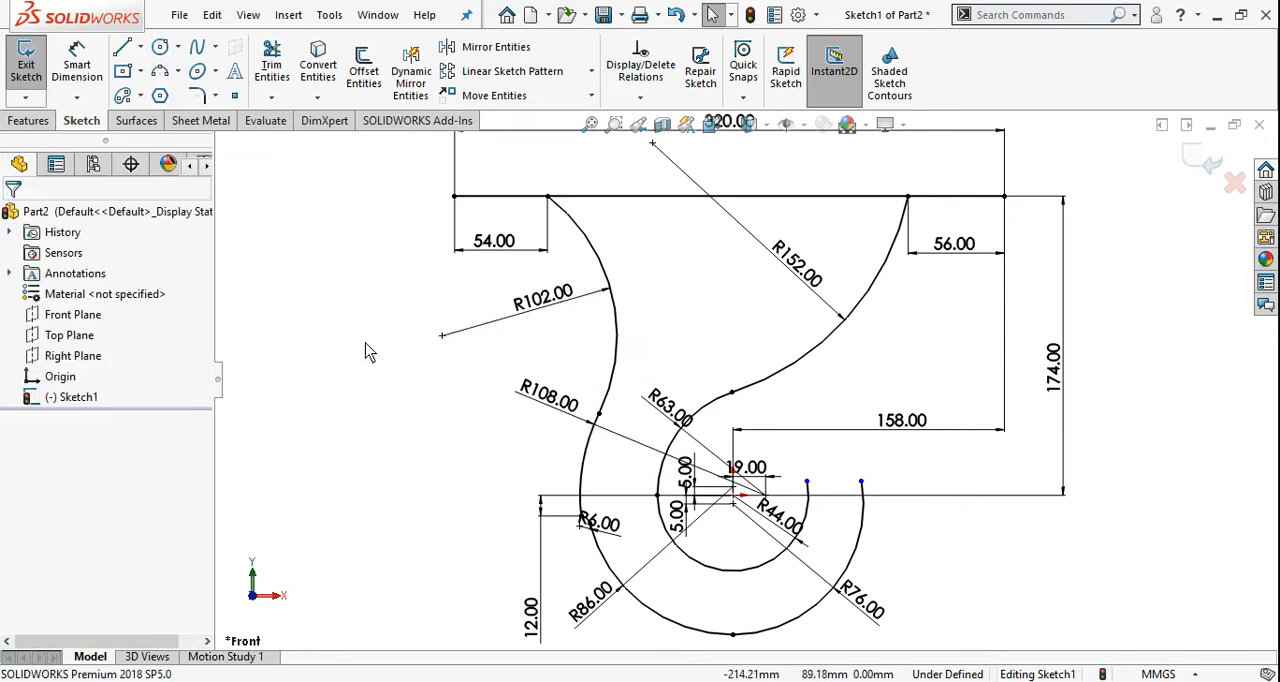
scroll(700, 375, up, 1)
scroll(889, 420, down, 1)
drag(631, 412, 632, 375)
click(620, 365)
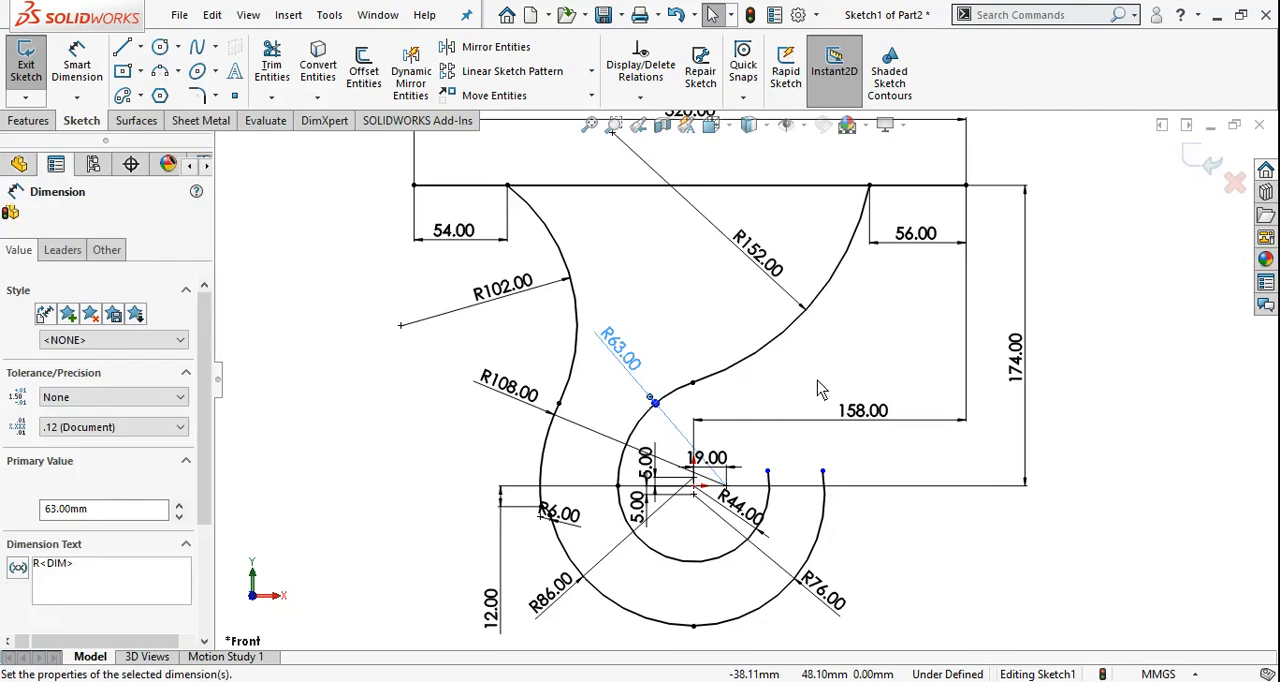
click(835, 364)
Offset the connected chain of 152, 63 and 44 mm arcs by 9 mm, up and left of the 152 mm arc and outside the hook opening
scroll(745, 378, up, 3)
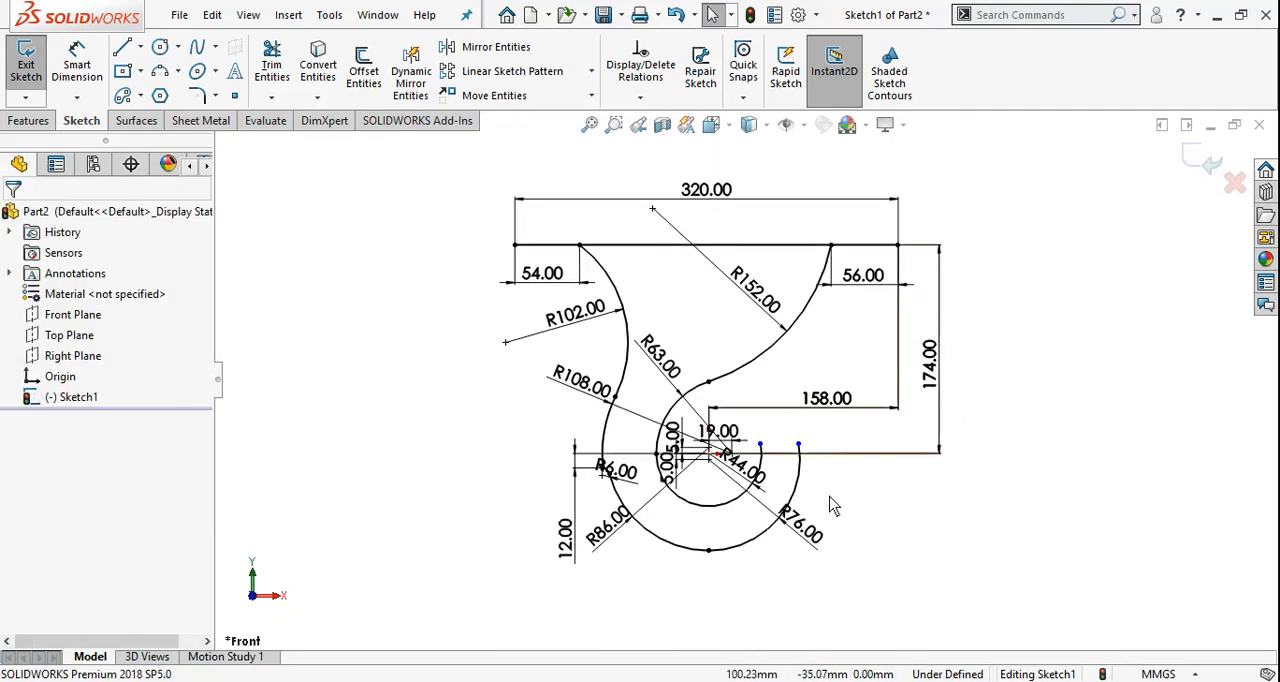
scroll(790, 430, down, 1)
scroll(836, 358, down, 1)
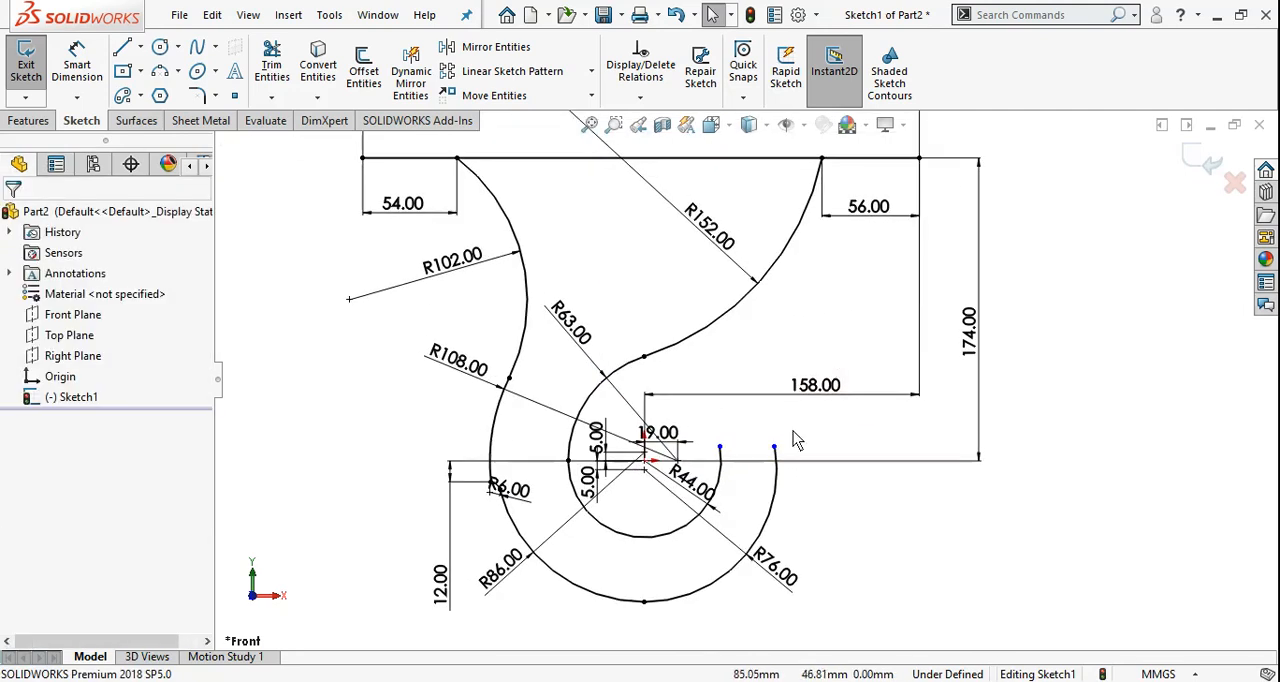
key(alt+Tab)
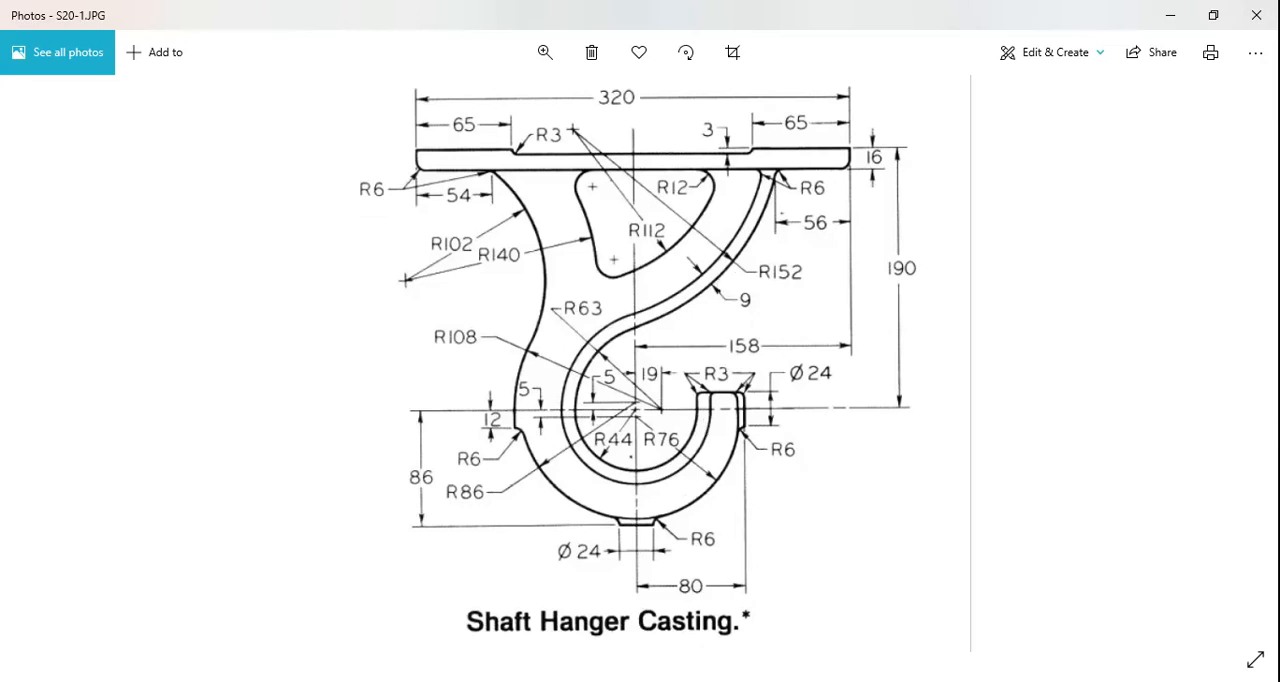
key(alt+Tab)
scroll(875, 392, down, 1)
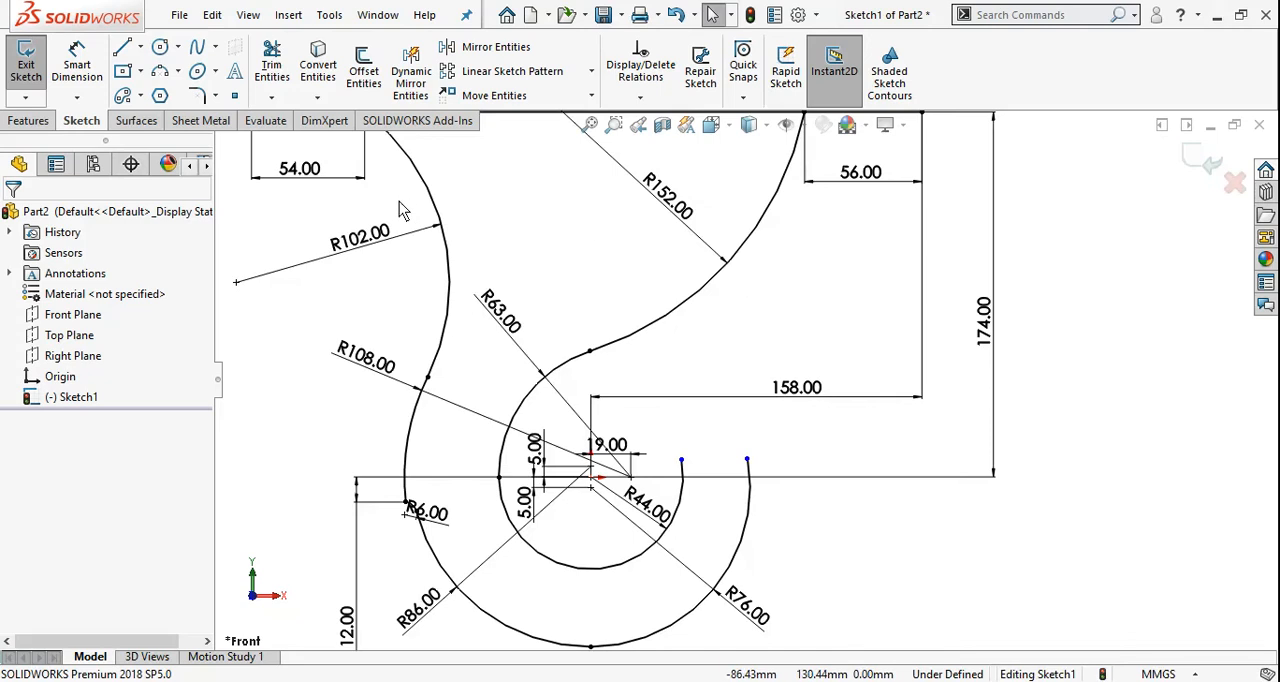
click(363, 68)
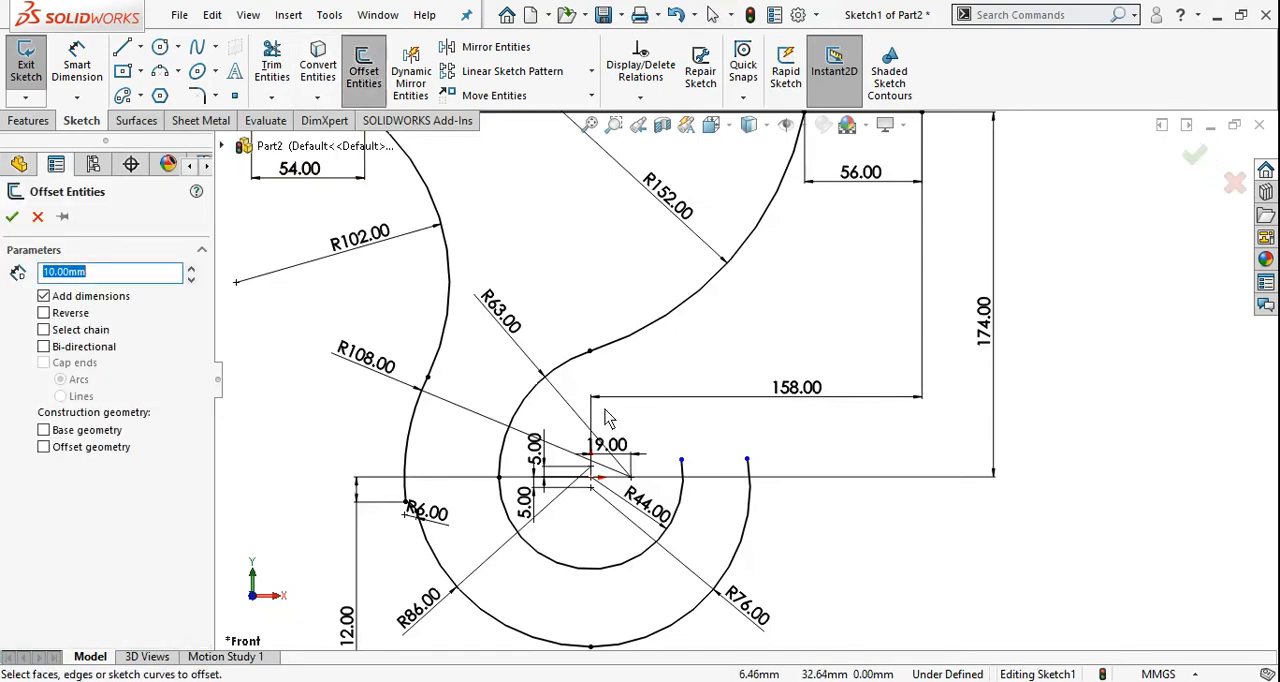
scroll(609, 419, up, 3)
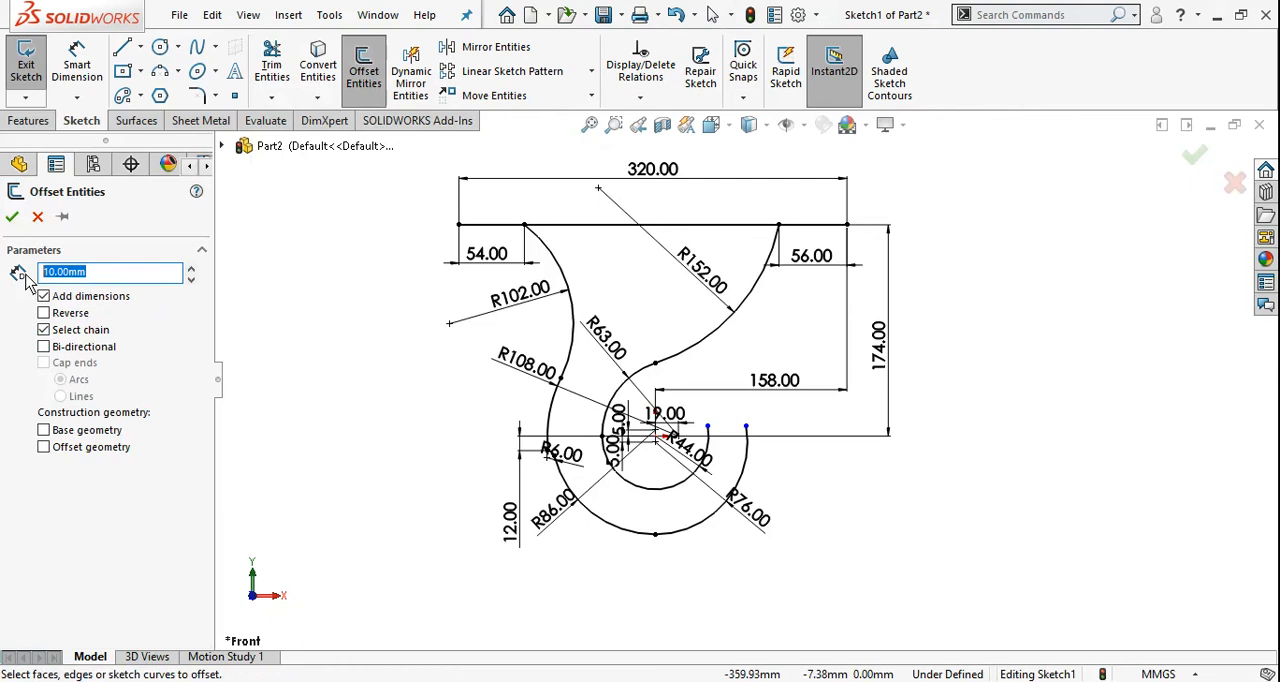
text(9)
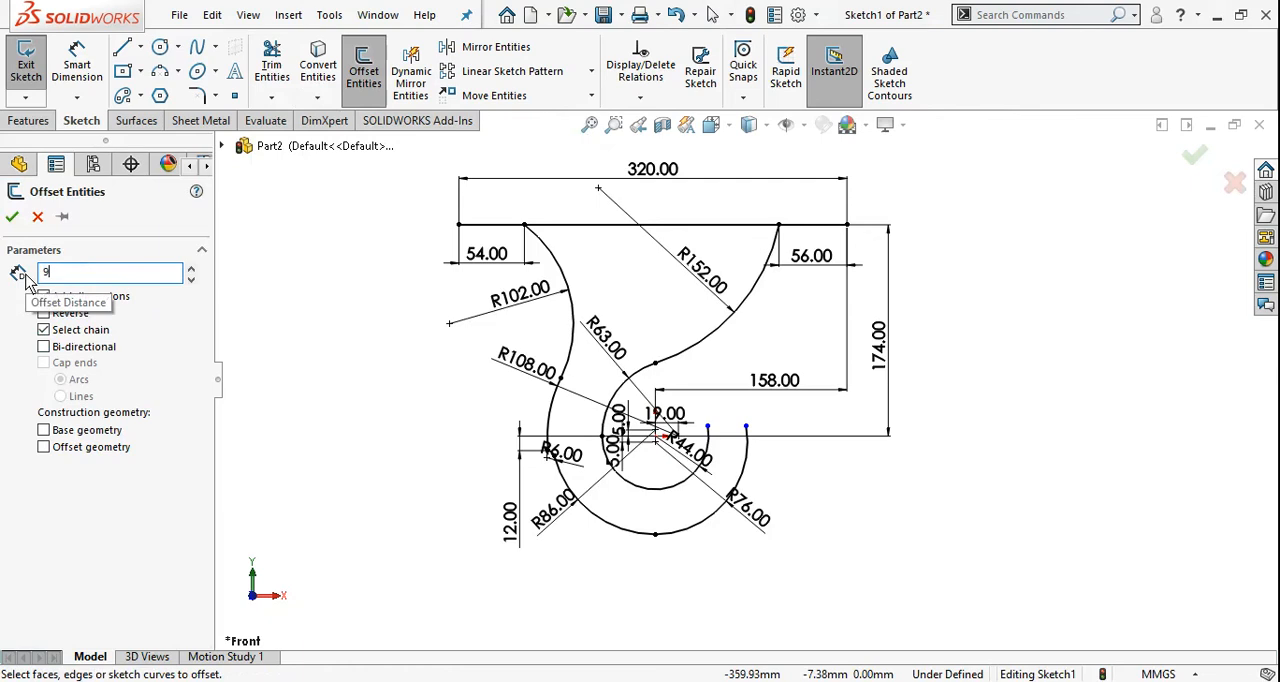
key(Return)
click(762, 293)
scroll(772, 318, down, 2)
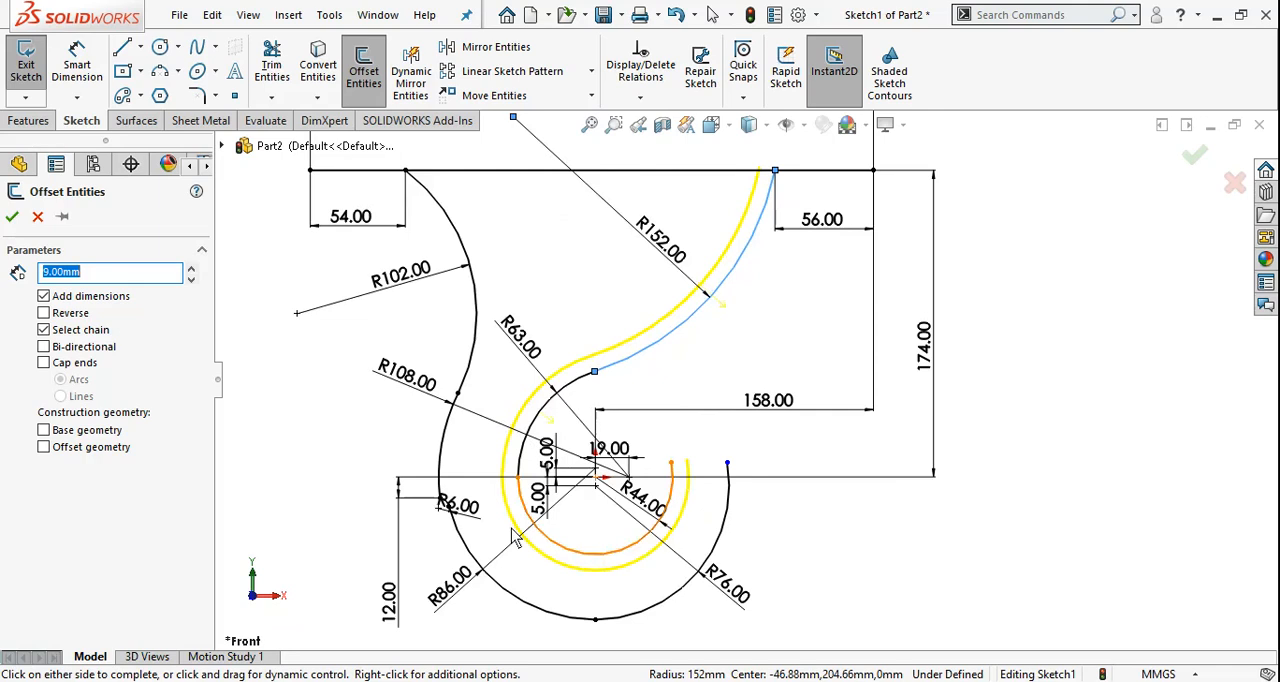
click(12, 218)
Reposition the 9 mm offset dimension below and to the right of the two parallel arcs
scroll(790, 360, down, 1)
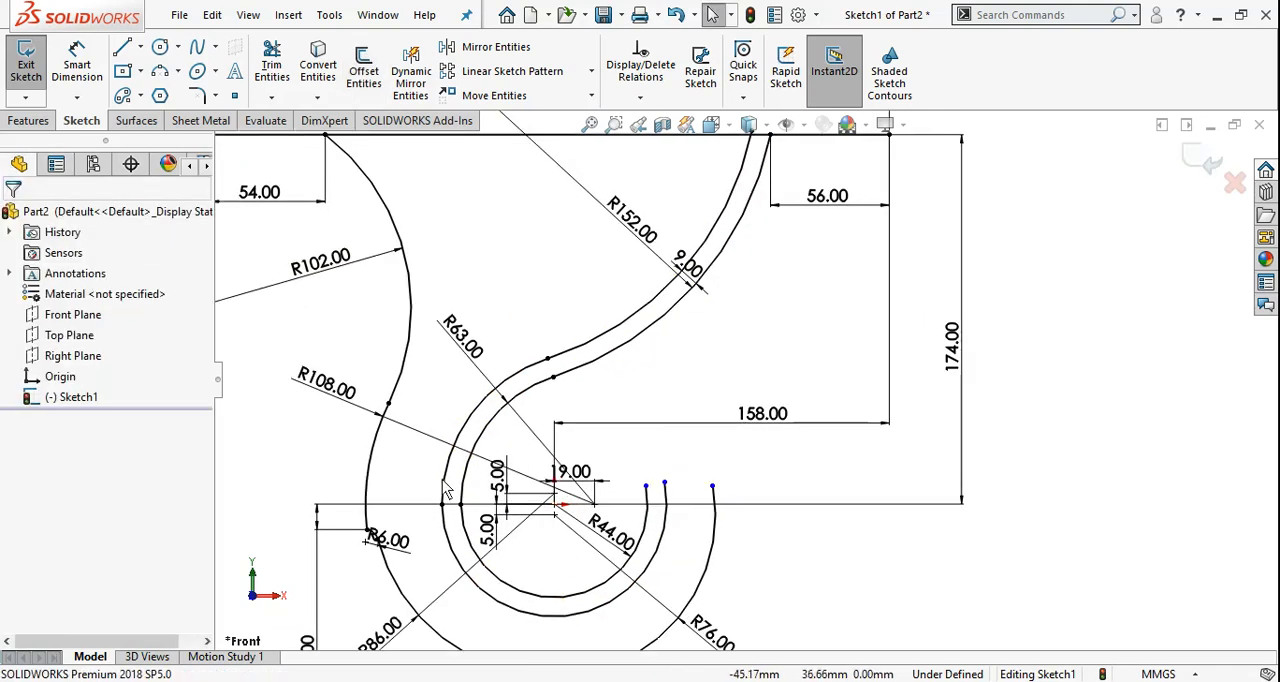
scroll(691, 530, up, 2)
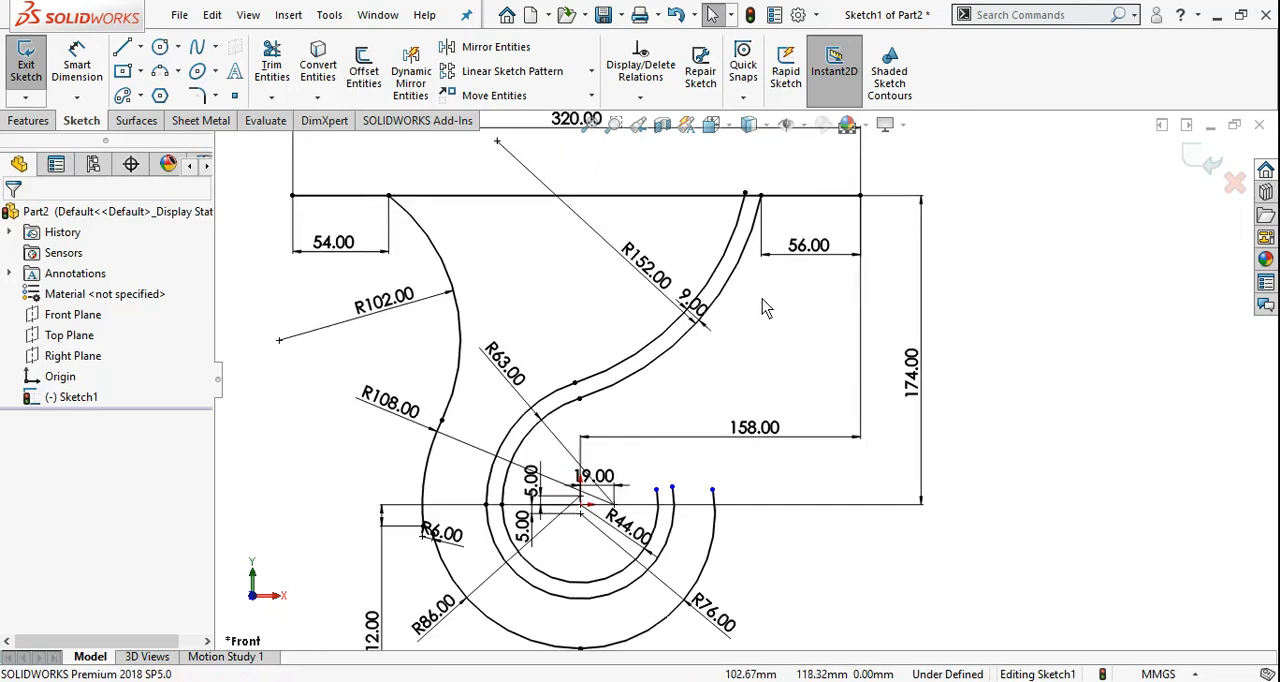
scroll(700, 335, down, 2)
drag(687, 336, 678, 410)
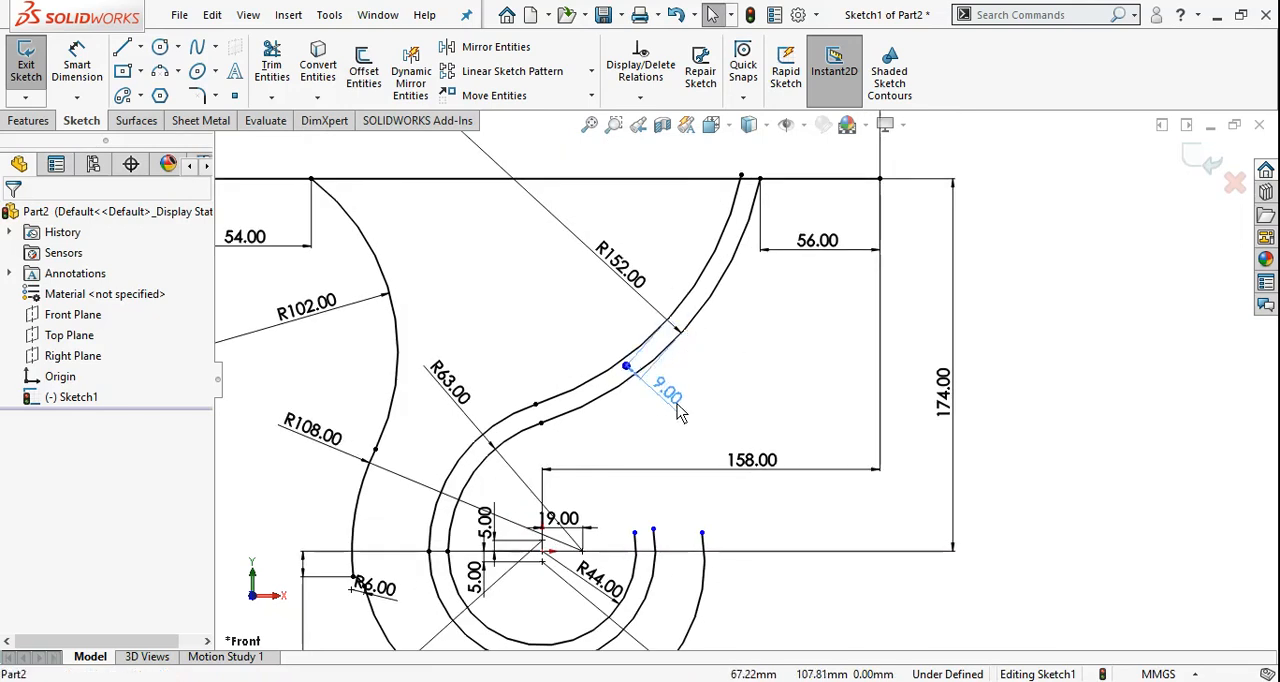
click(763, 340)
Trim the end of the offset arc that extends above the plate line
scroll(794, 165, down, 9)
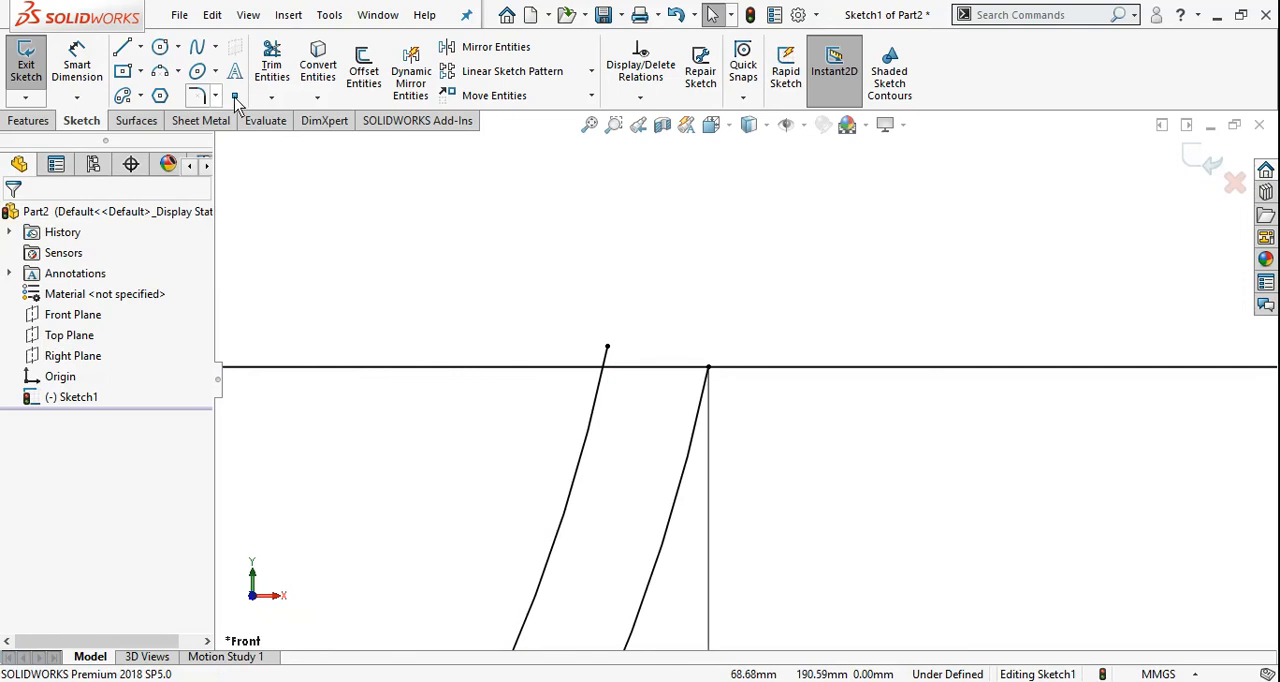
click(271, 65)
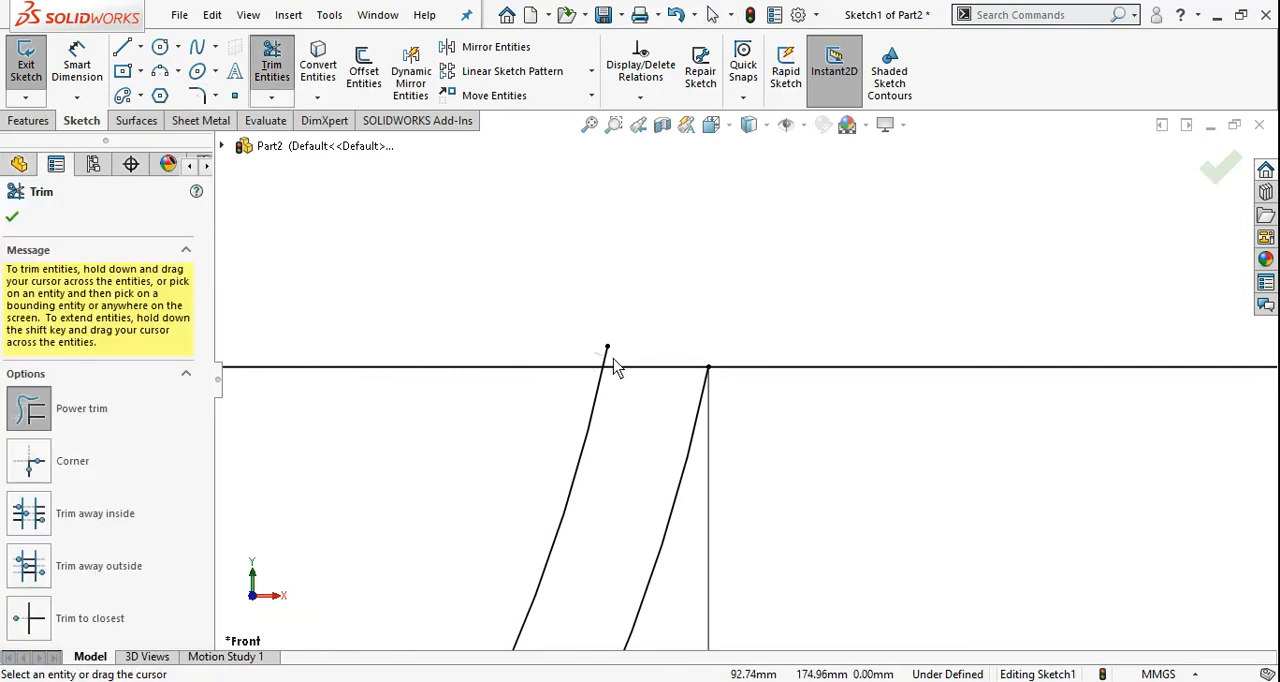
drag(615, 367, 630, 370)
click(18, 218)
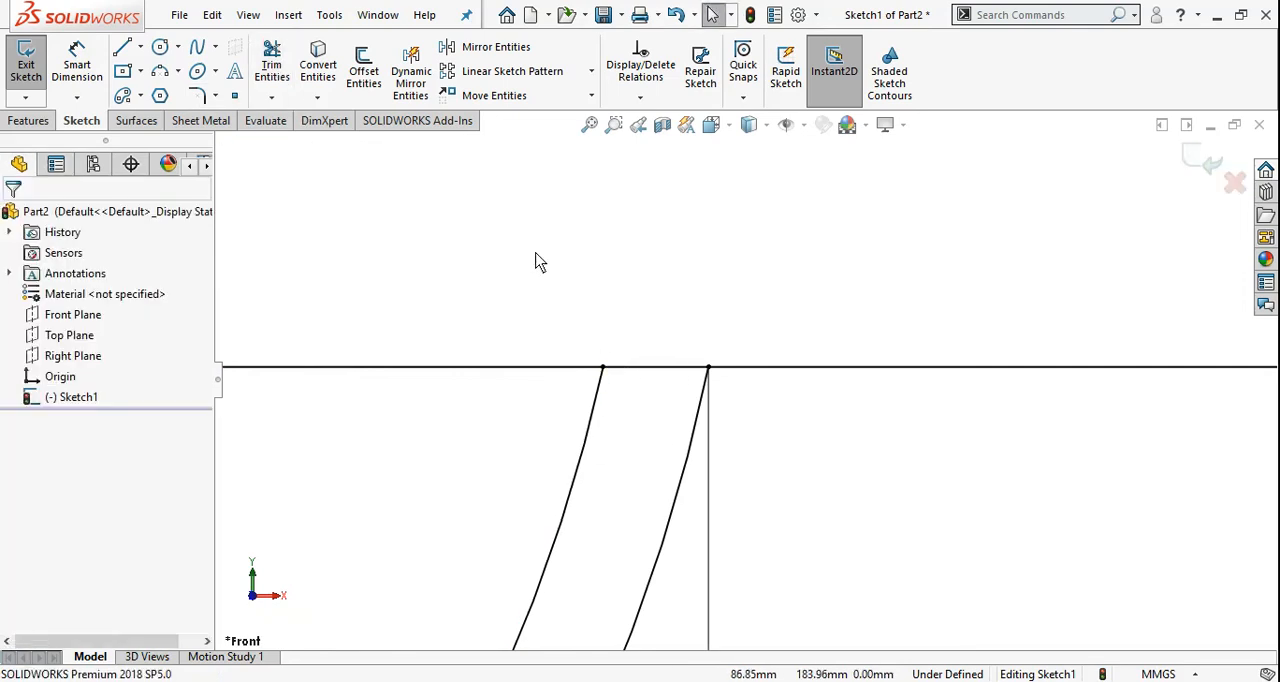
scroll(716, 222, up, 3)
scroll(722, 214, up, 5)
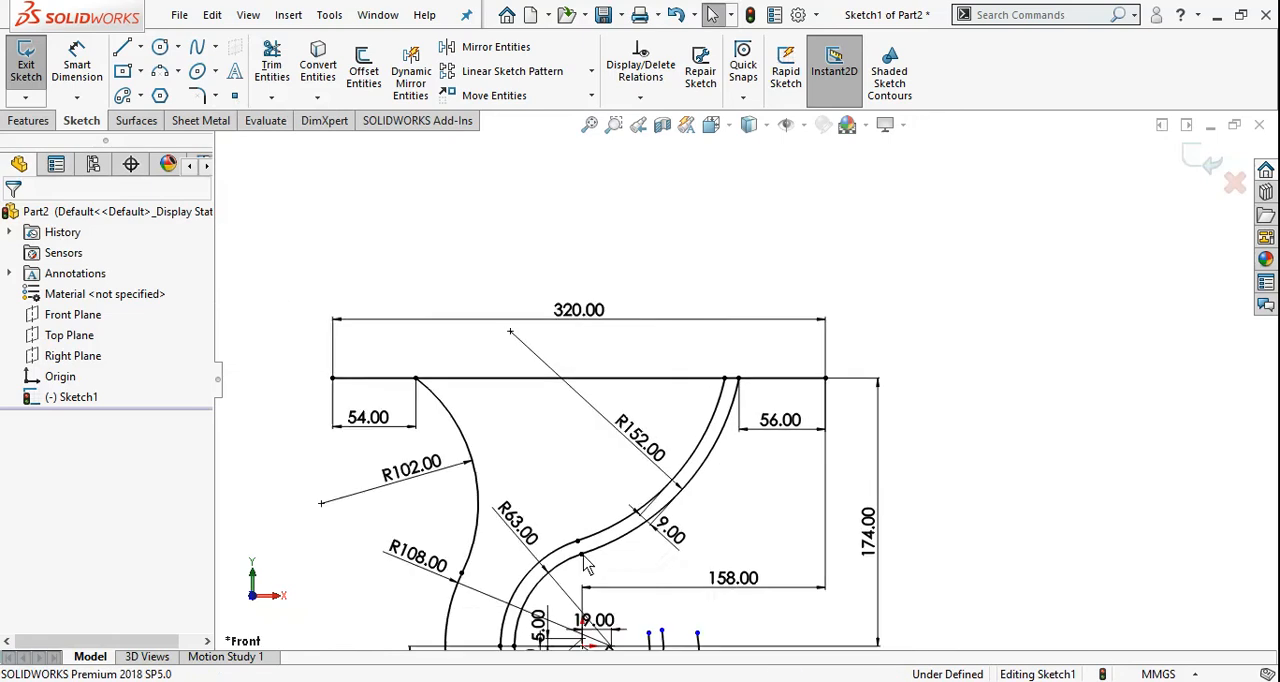
scroll(640, 530, down, 1)
scroll(575, 496, up, 2)
scroll(530, 594, down, 1)
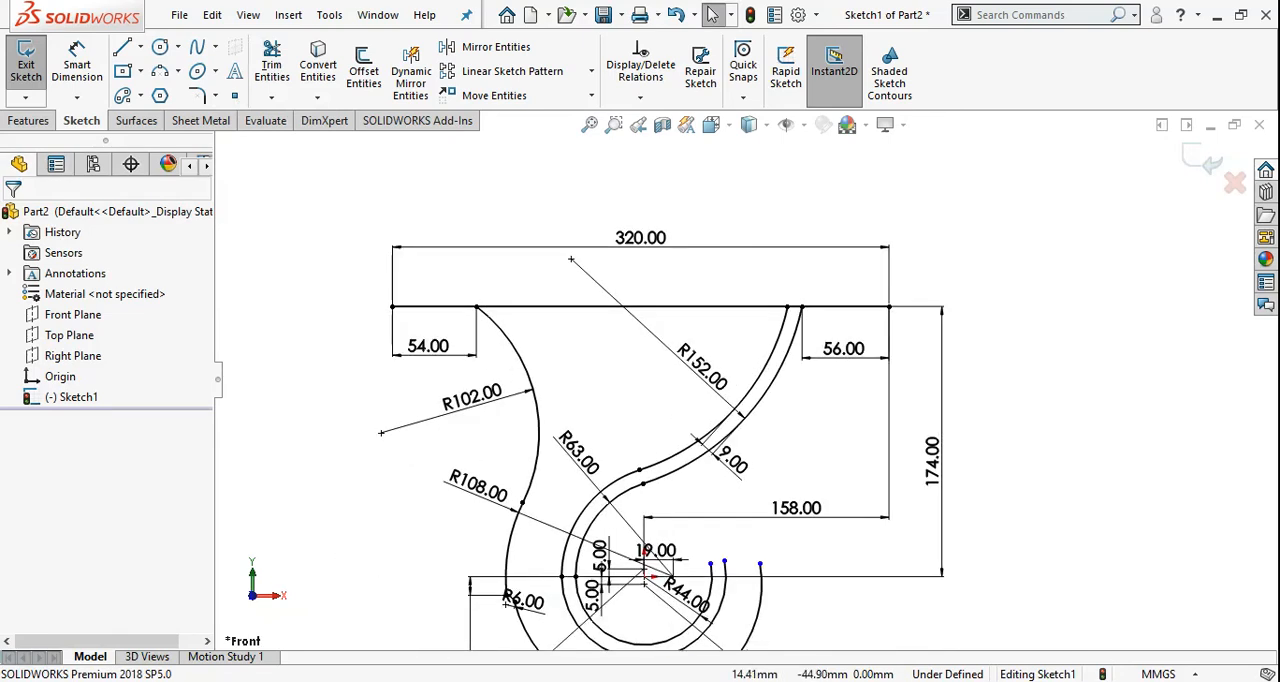
key(alt+Tab)
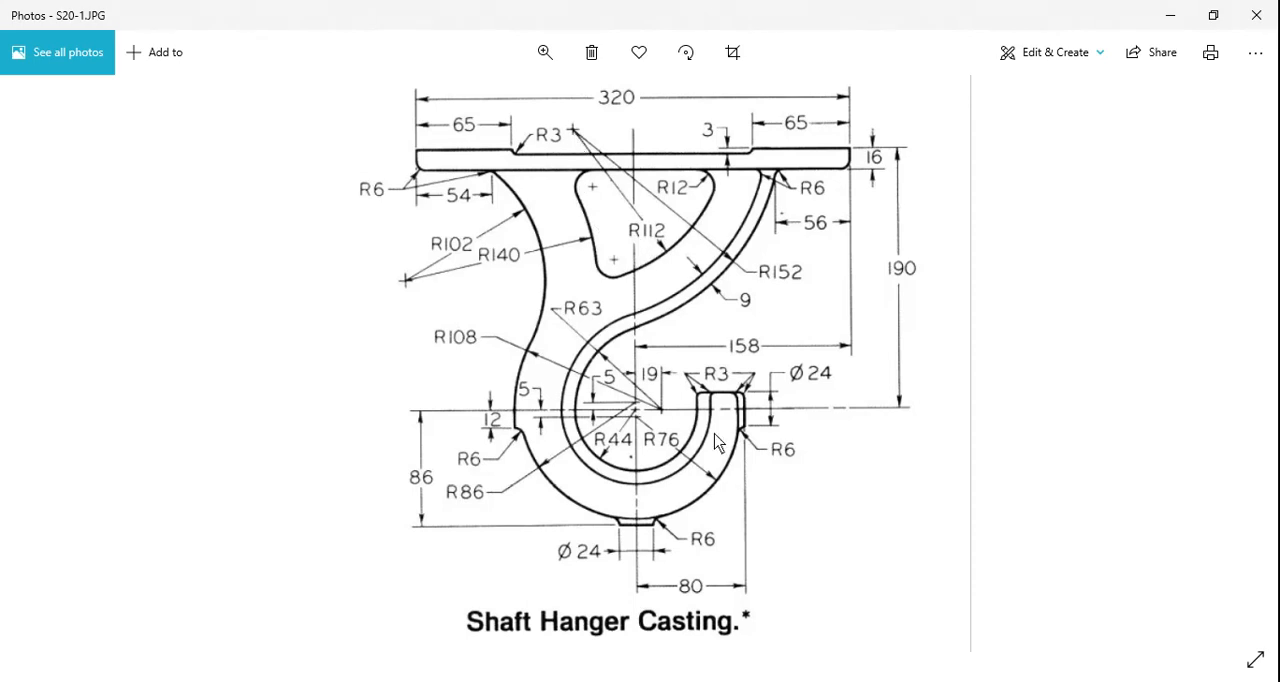
key(alt+Tab)
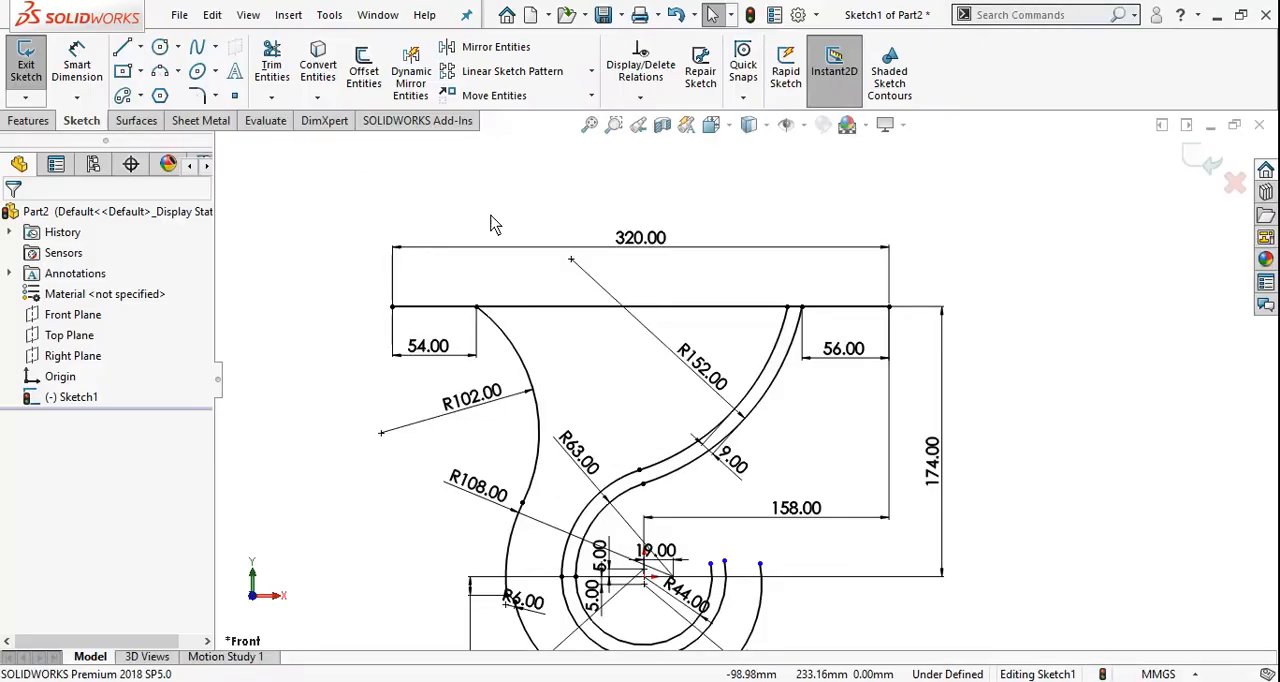
click(179, 72)
click(215, 91)
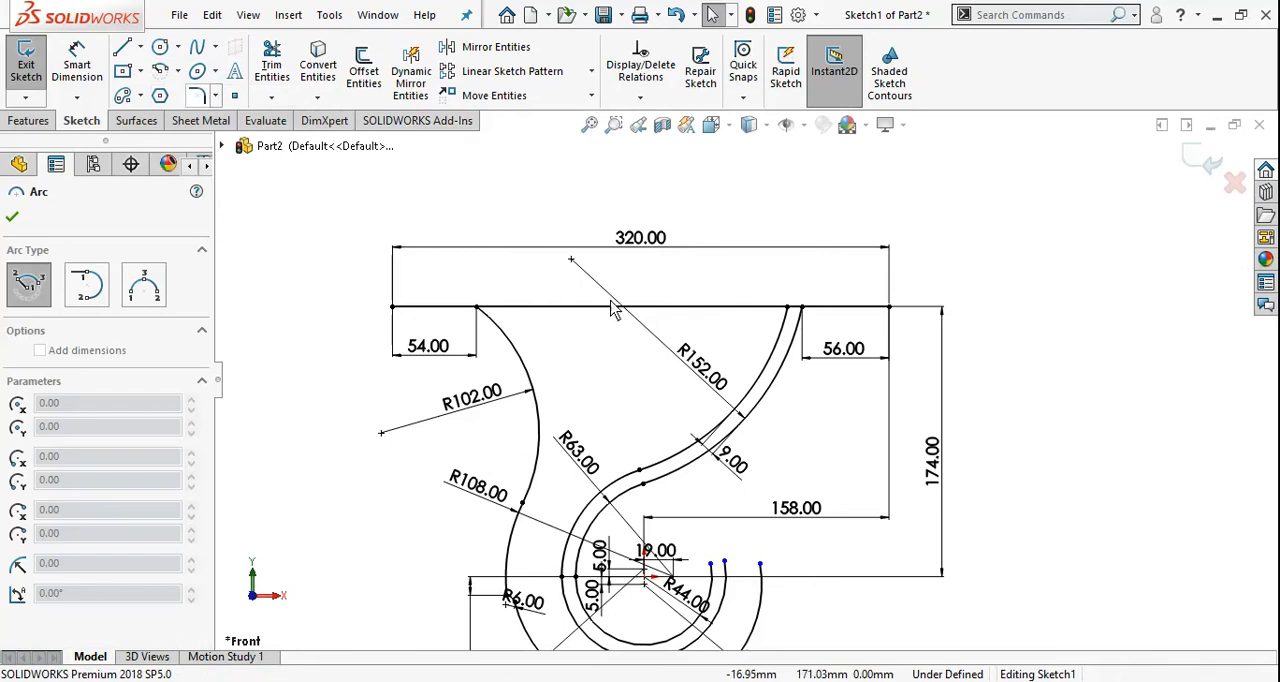
click(571, 261)
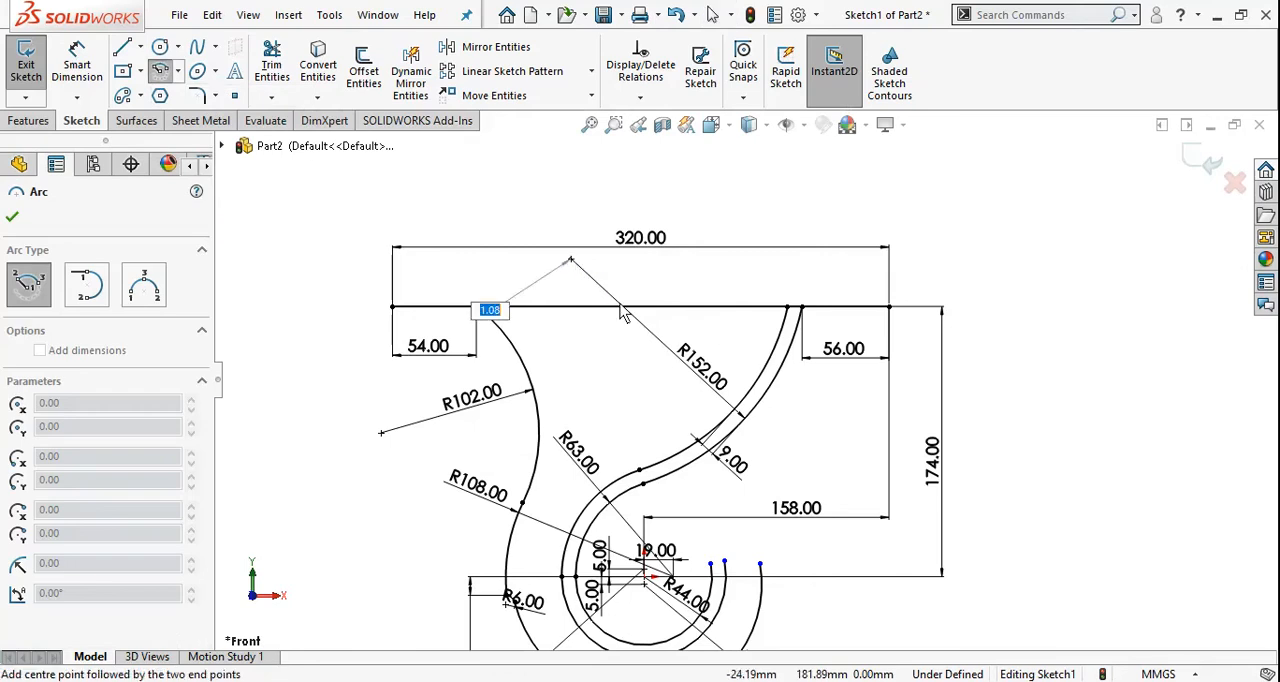
click(725, 307)
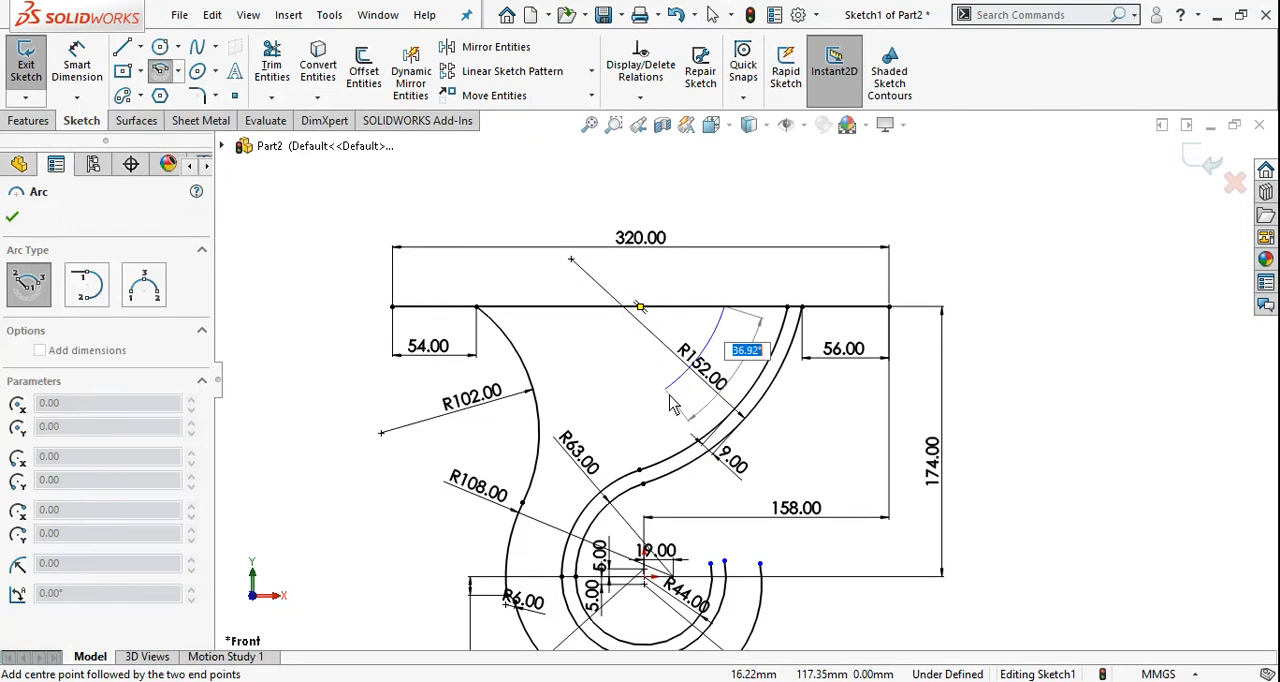
key(Escape)
Sketch a centerpoint arc of about 98 mm radius around the 152 mm arc's center, from the plate line down to the left
click(165, 72)
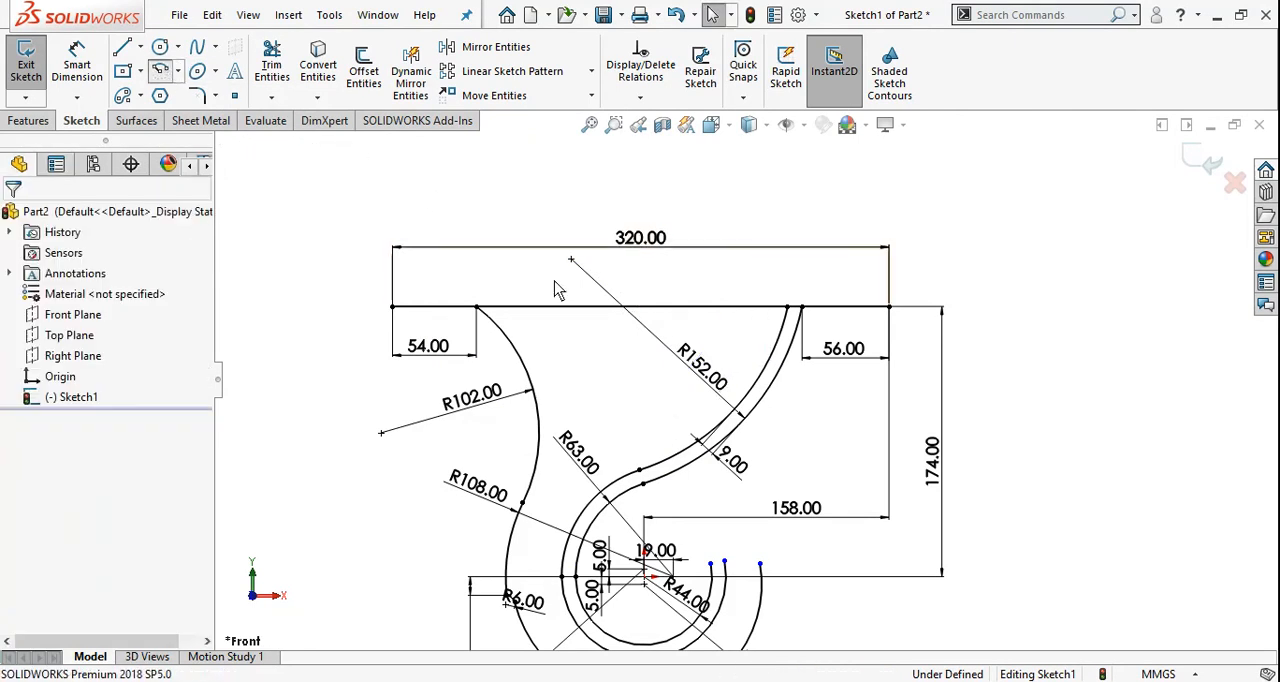
click(571, 261)
scroll(718, 345, down, 3)
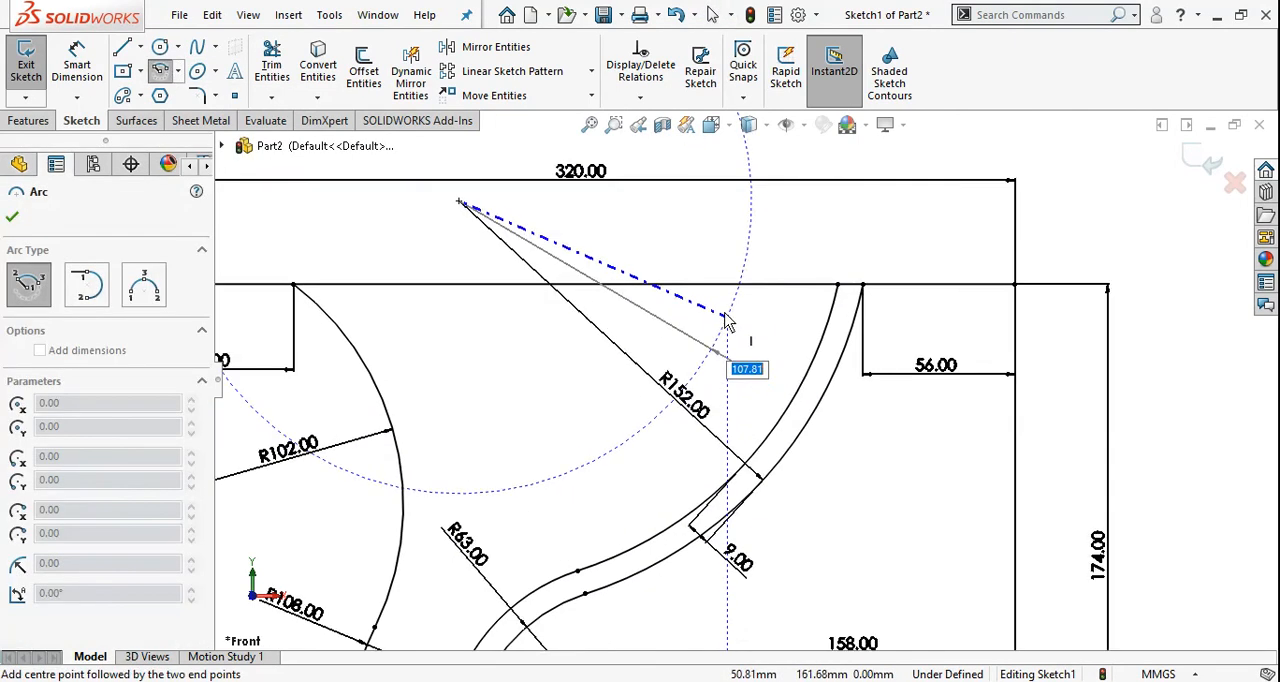
click(712, 285)
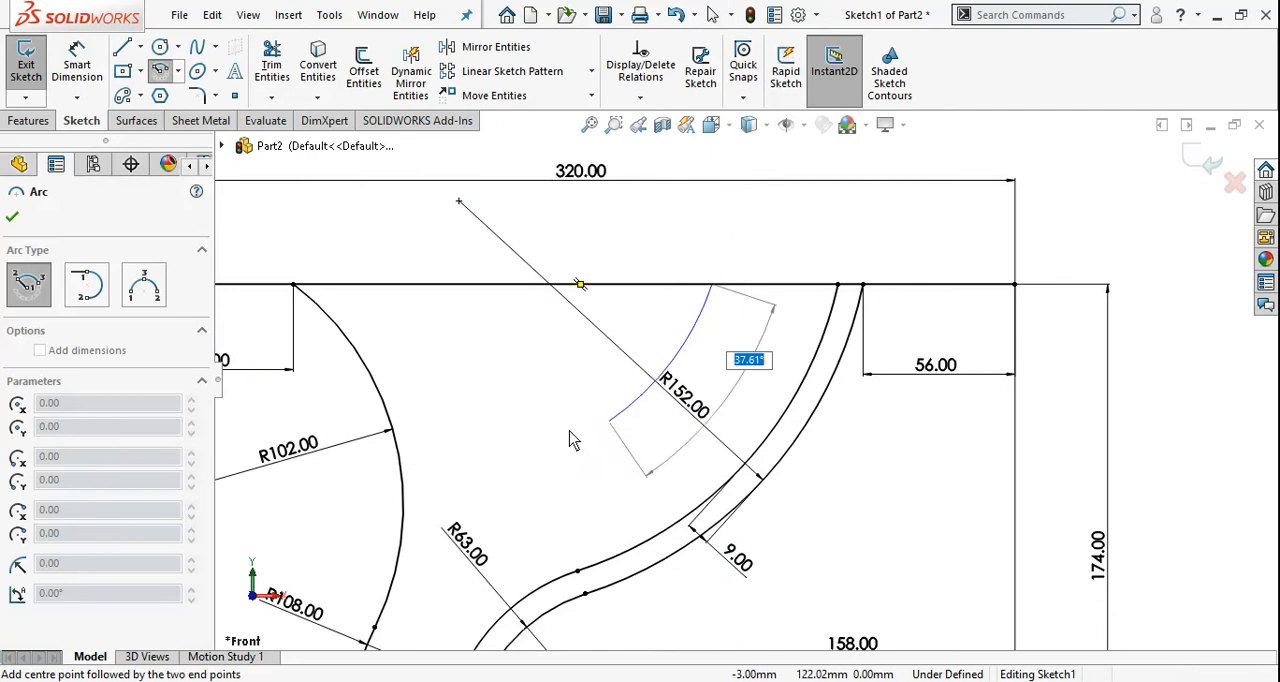
click(494, 466)
key(Escape)
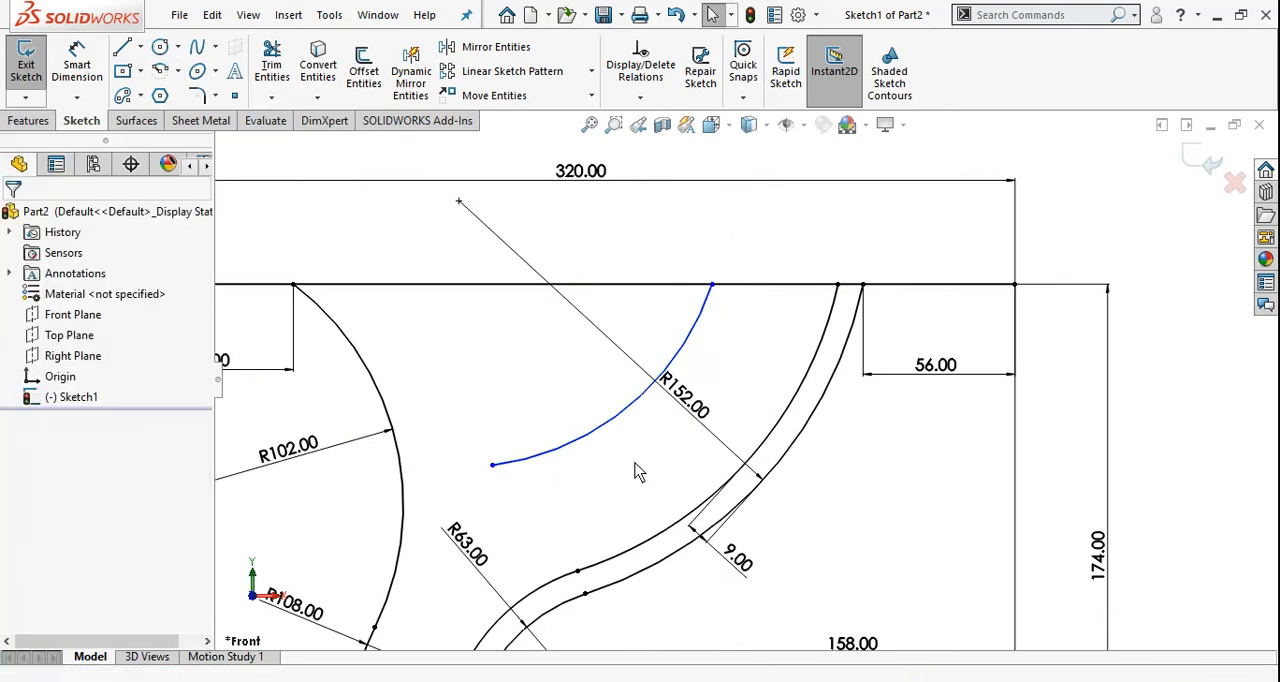
Dimension the new arc inside the 152 mm arc with a radius of 112 mm
right_drag(621, 513, 614, 430)
click(614, 430)
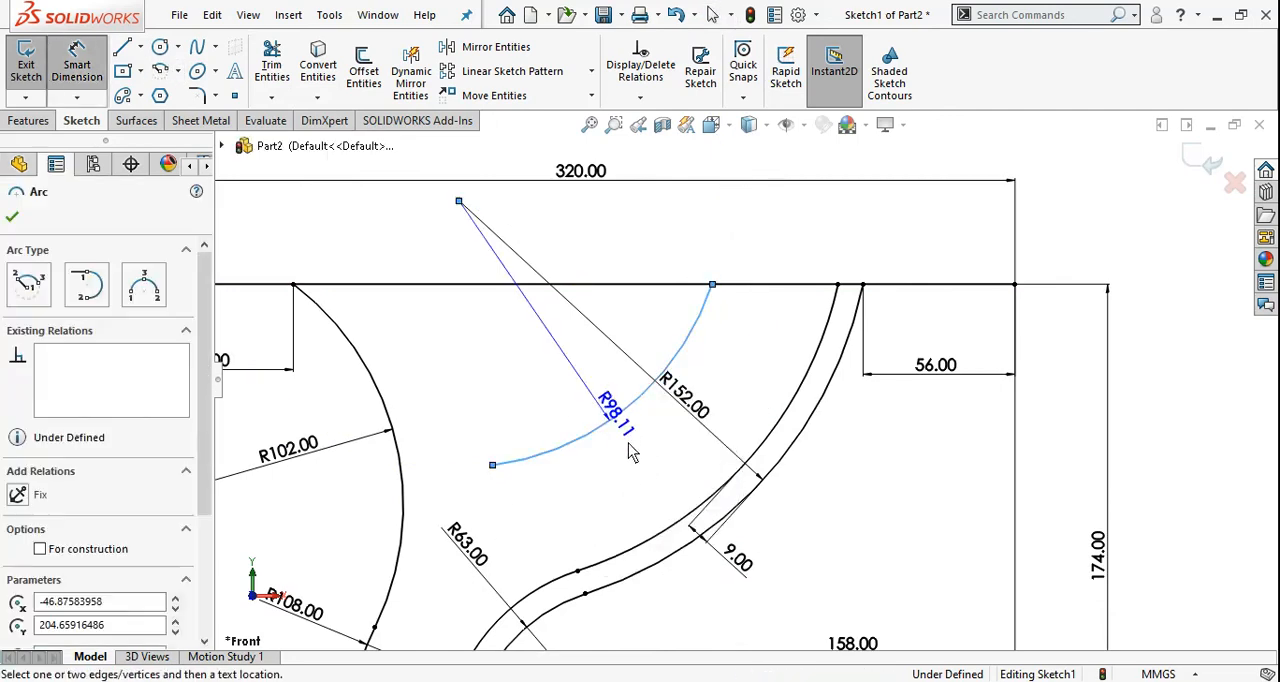
click(580, 375)
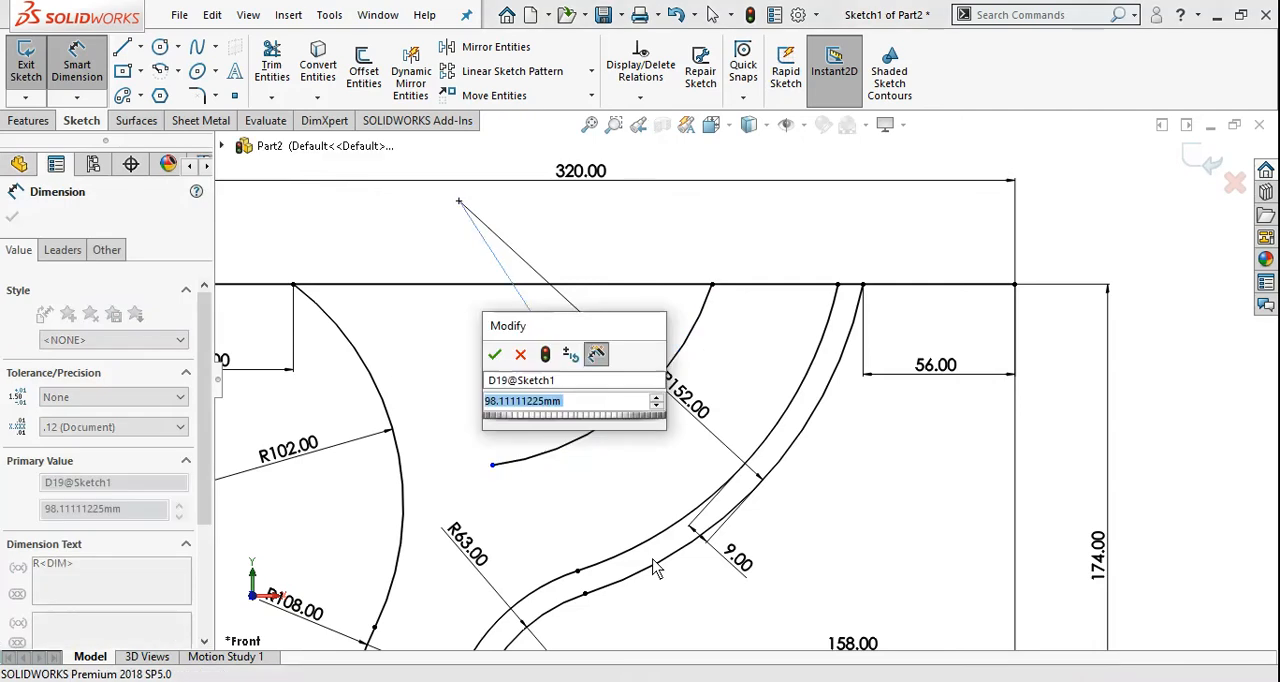
text(112)
key(Return)
key(Escape)
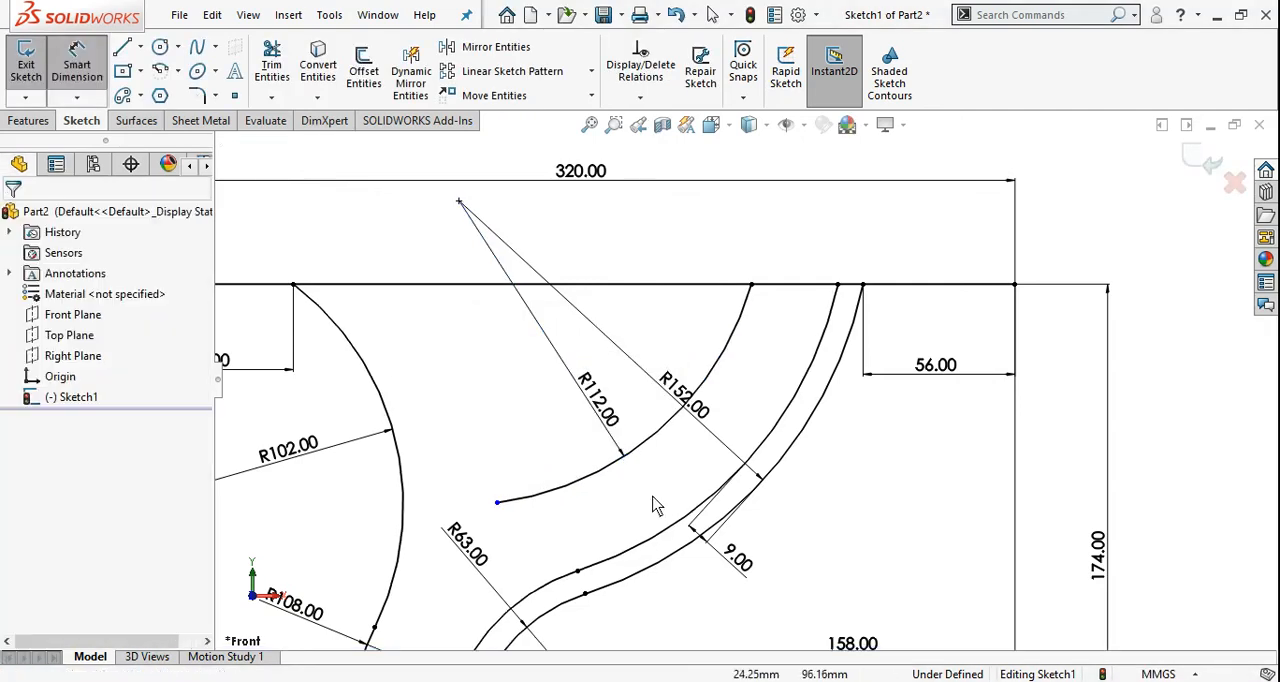
Sketch a centerpoint arc of about 153 mm radius around the 102 mm arc's center, from the plate line down across the 112 mm arc
key(alt+Tab)
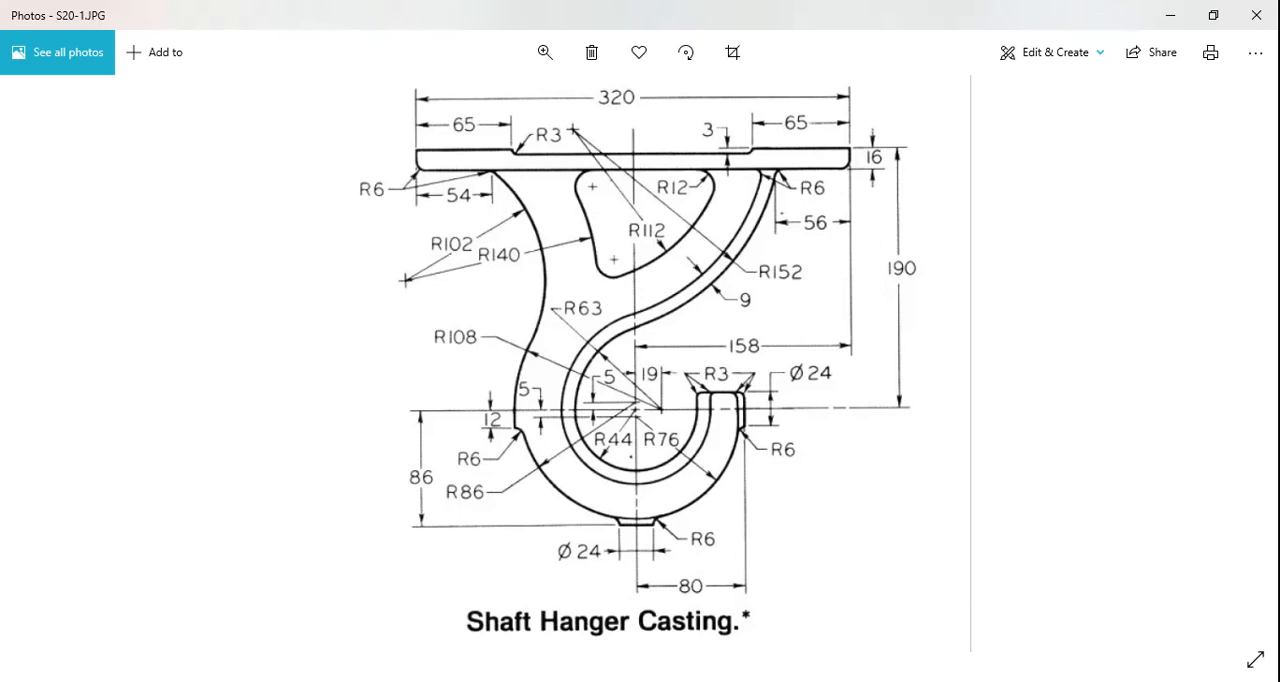
key(alt+Tab)
click(160, 71)
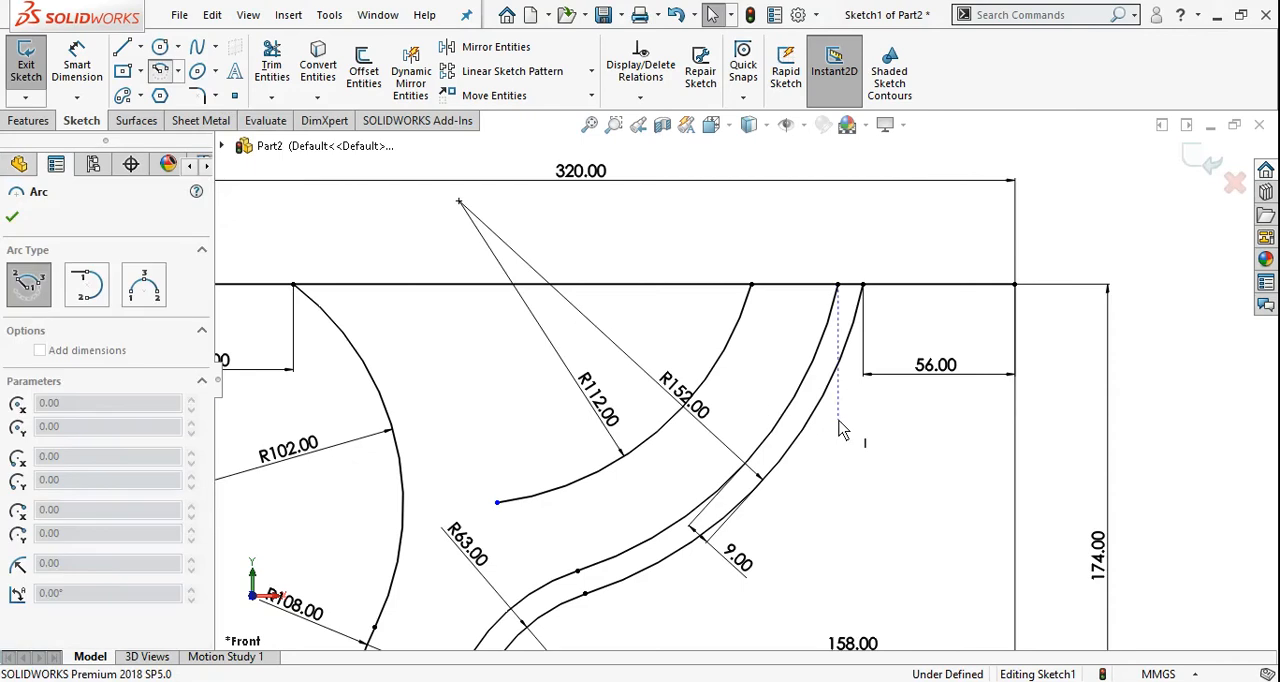
scroll(839, 421, up, 2)
scroll(350, 507, down, 1)
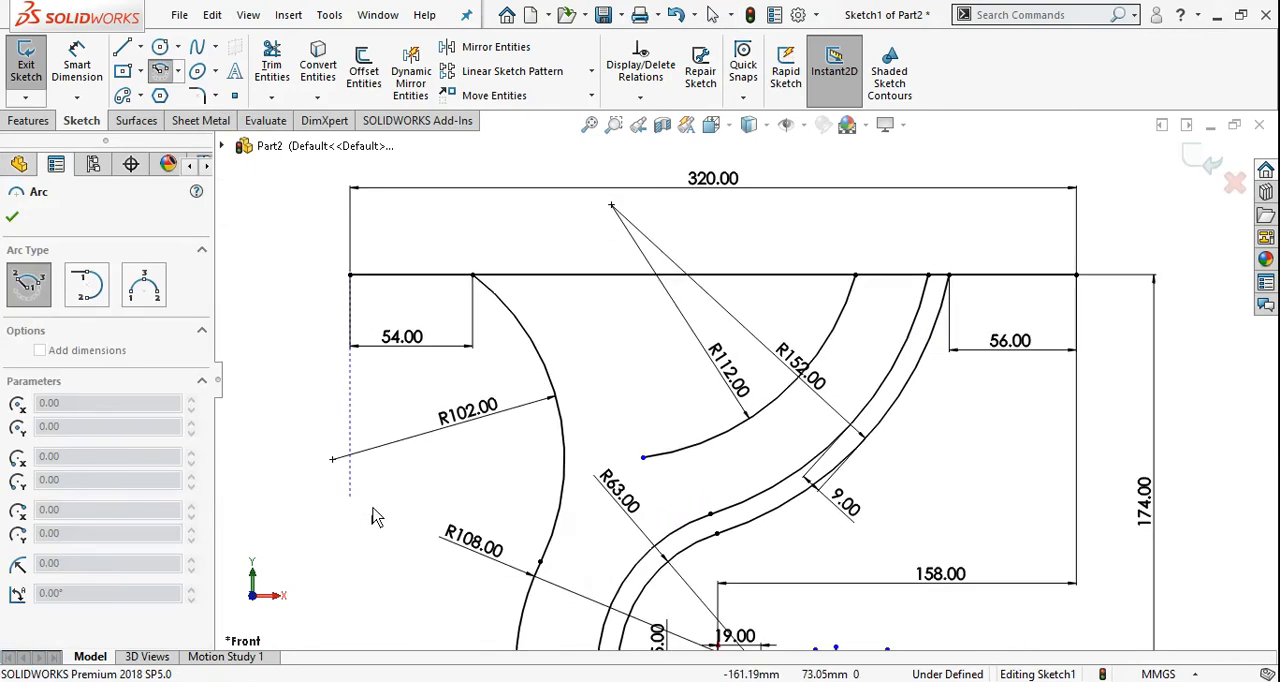
click(333, 460)
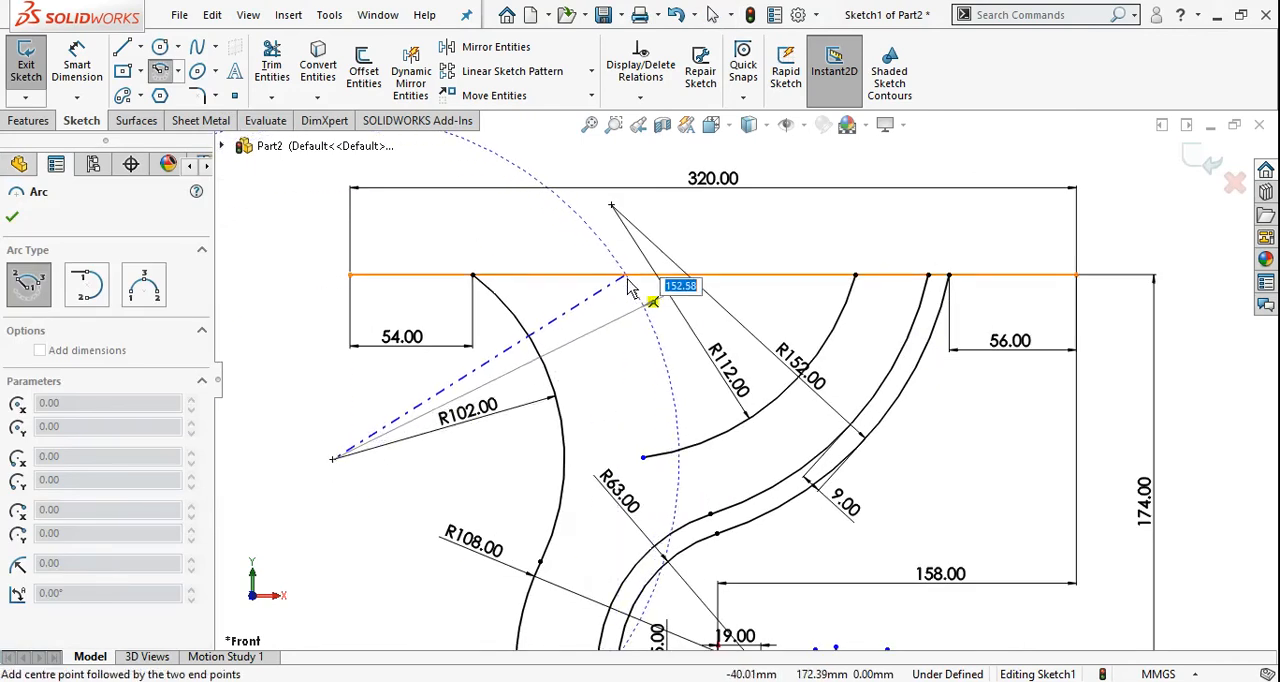
click(628, 276)
click(679, 481)
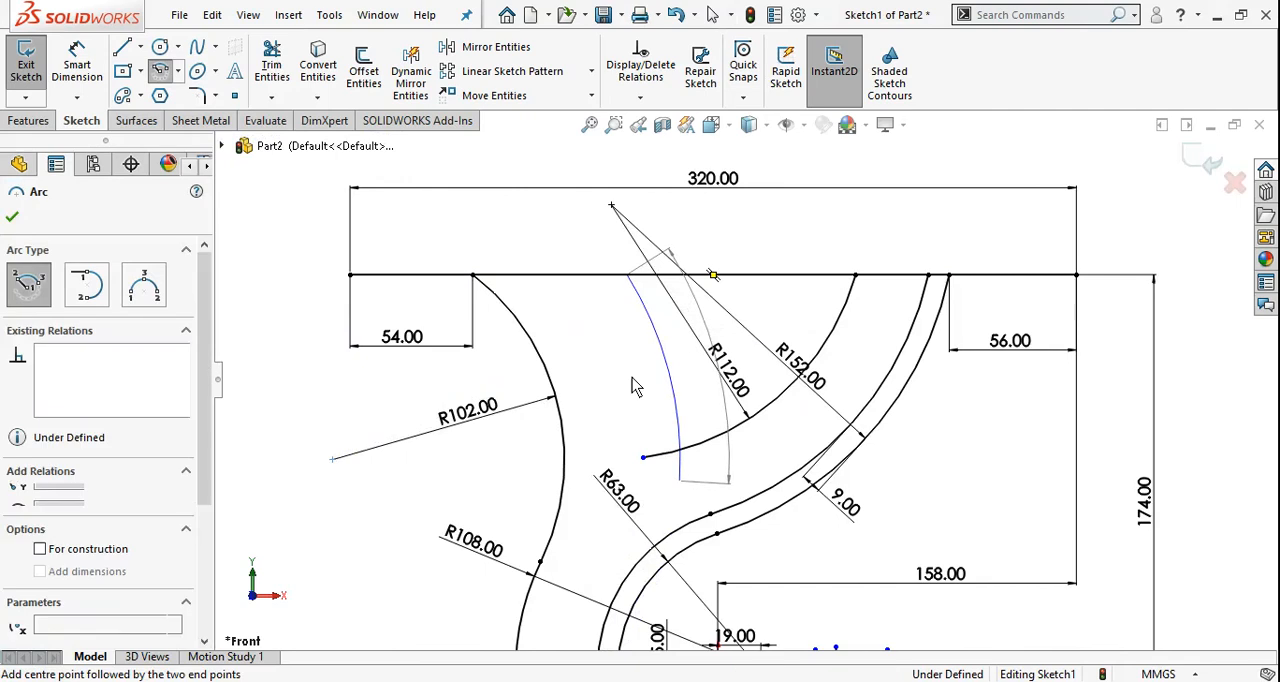
right_click(632, 387)
click(648, 380)
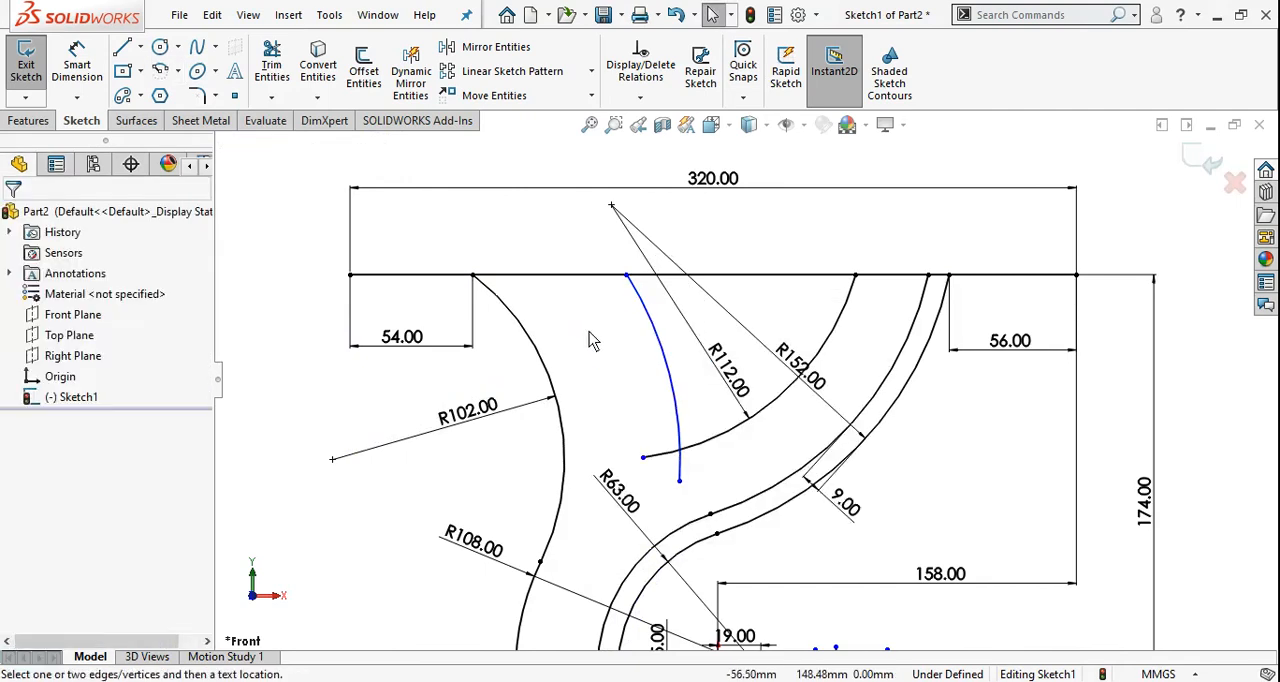
Dimension the new arc crossing the 112 mm arc with a radius of 140 mm
click(667, 393)
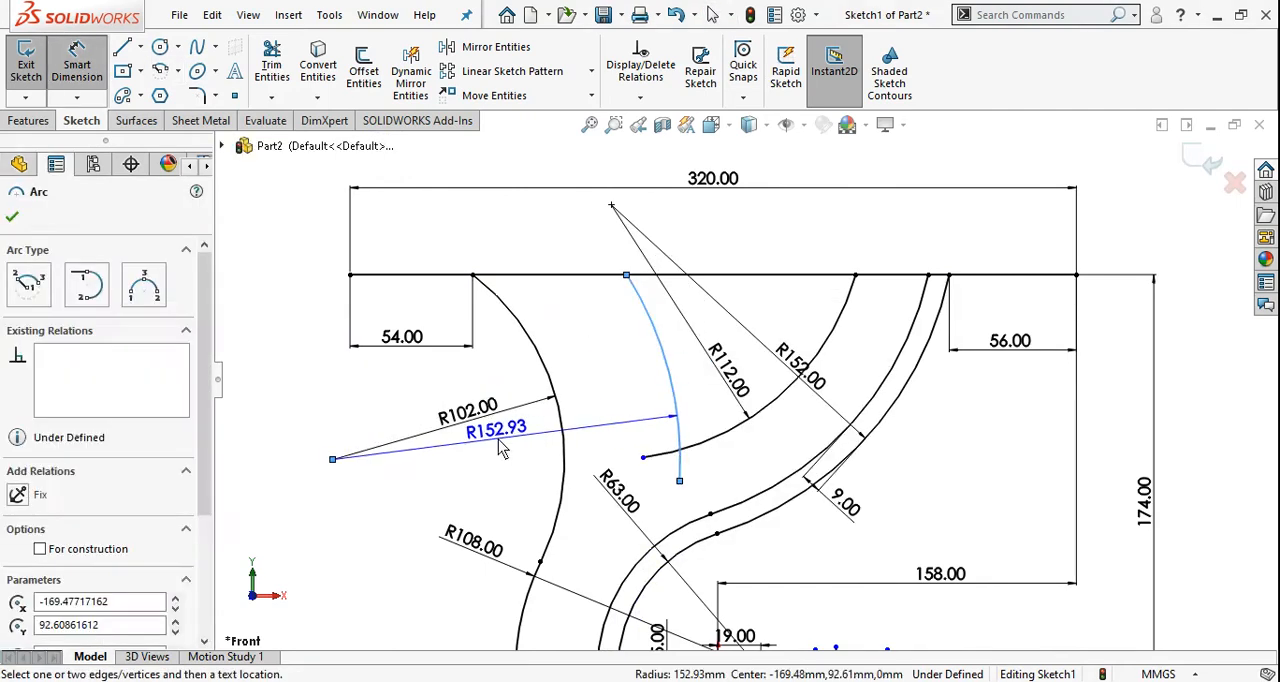
click(502, 449)
text(140)
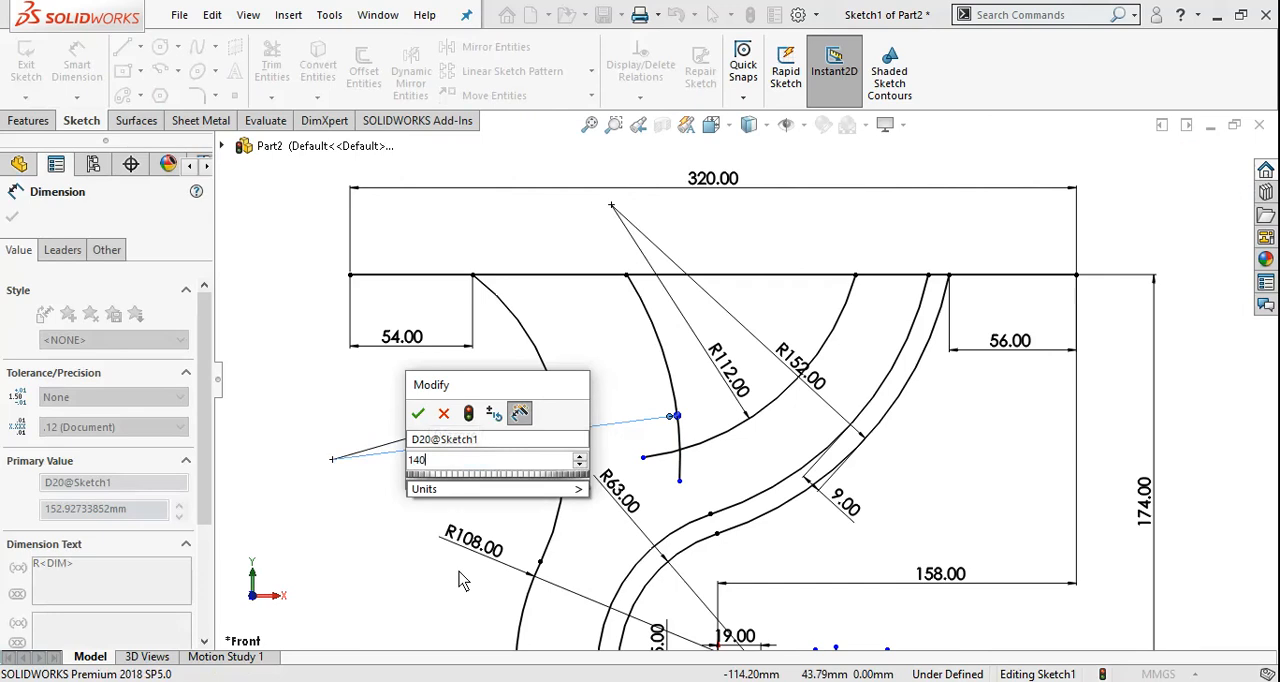
key(Return)
key(Escape)
Trim the 140 mm and 112 mm arcs to a corner at their lower crossing
scroll(690, 465, down, 3)
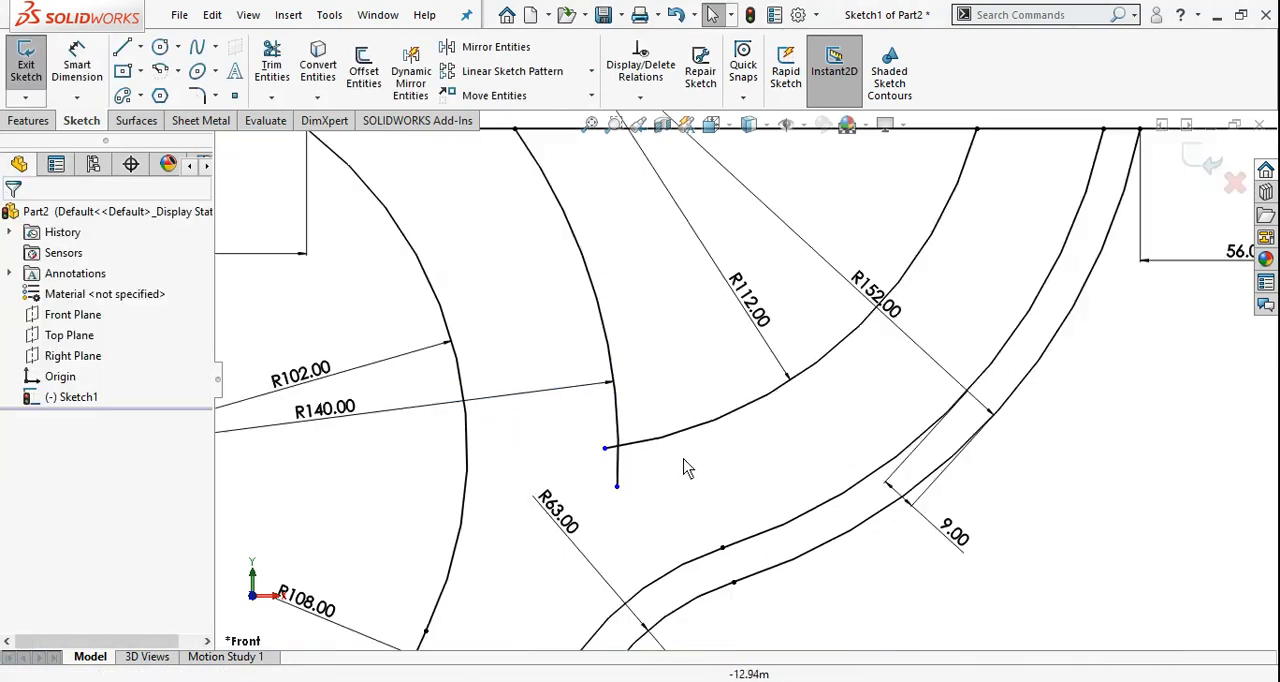
scroll(660, 468, down, 2)
click(271, 65)
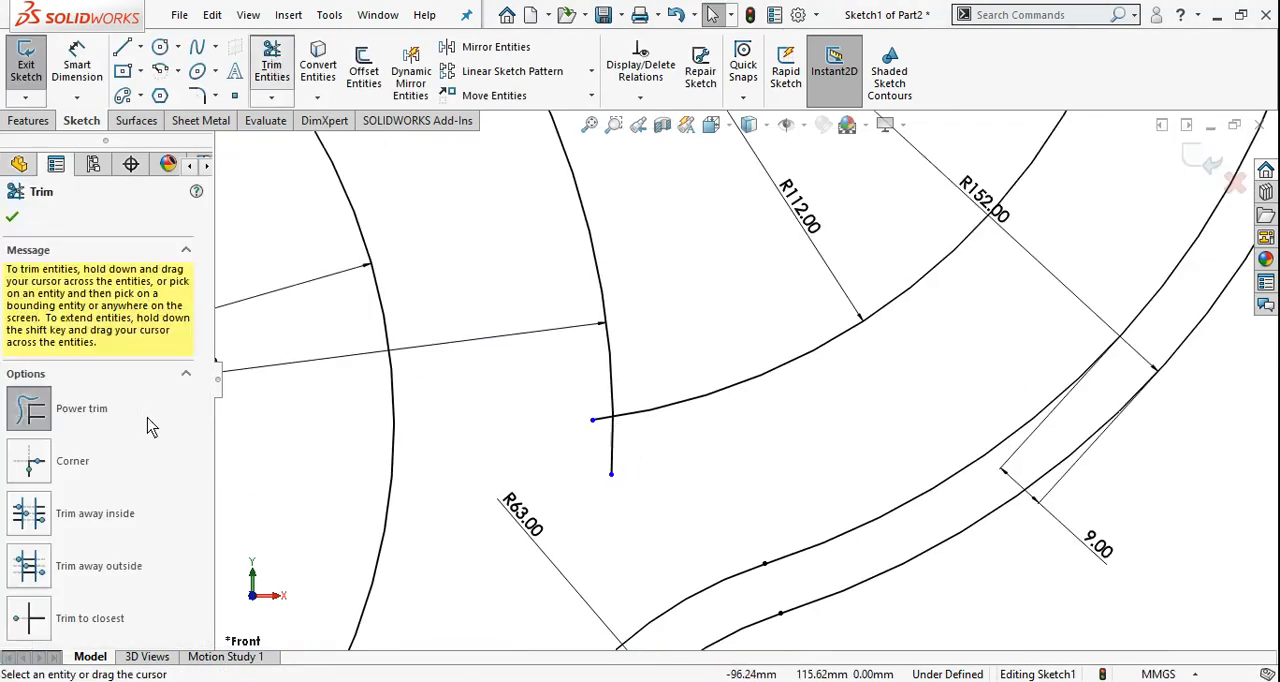
click(29, 388)
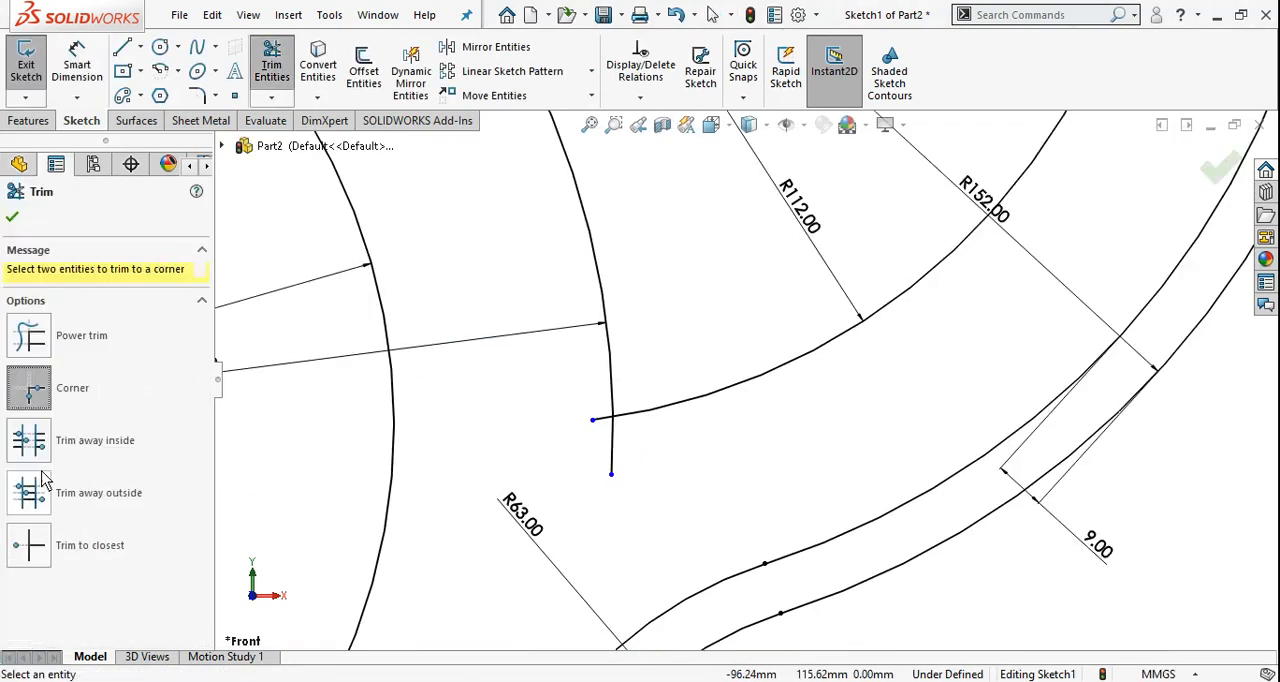
click(630, 405)
click(614, 386)
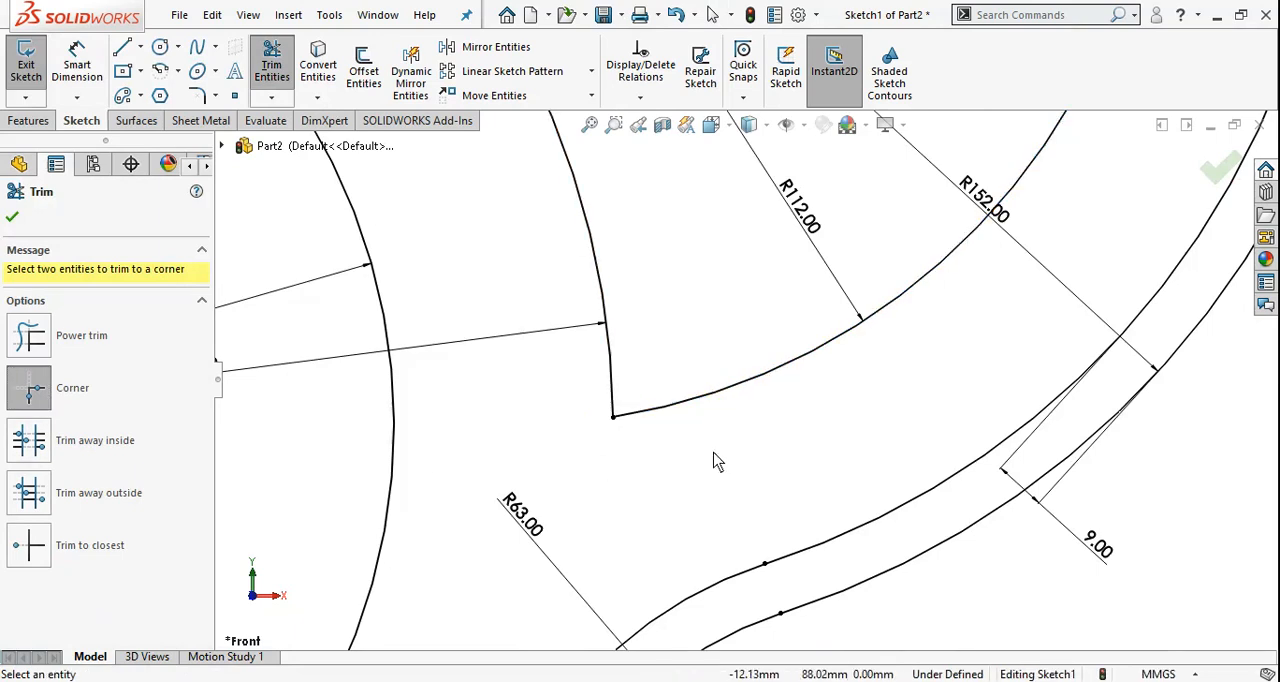
key(Escape)
Check the window's corner radius in the reference drawing and fillet the lower corner between the 140 mm and 112 mm arcs at 12 mm
scroll(497, 467, up, 6)
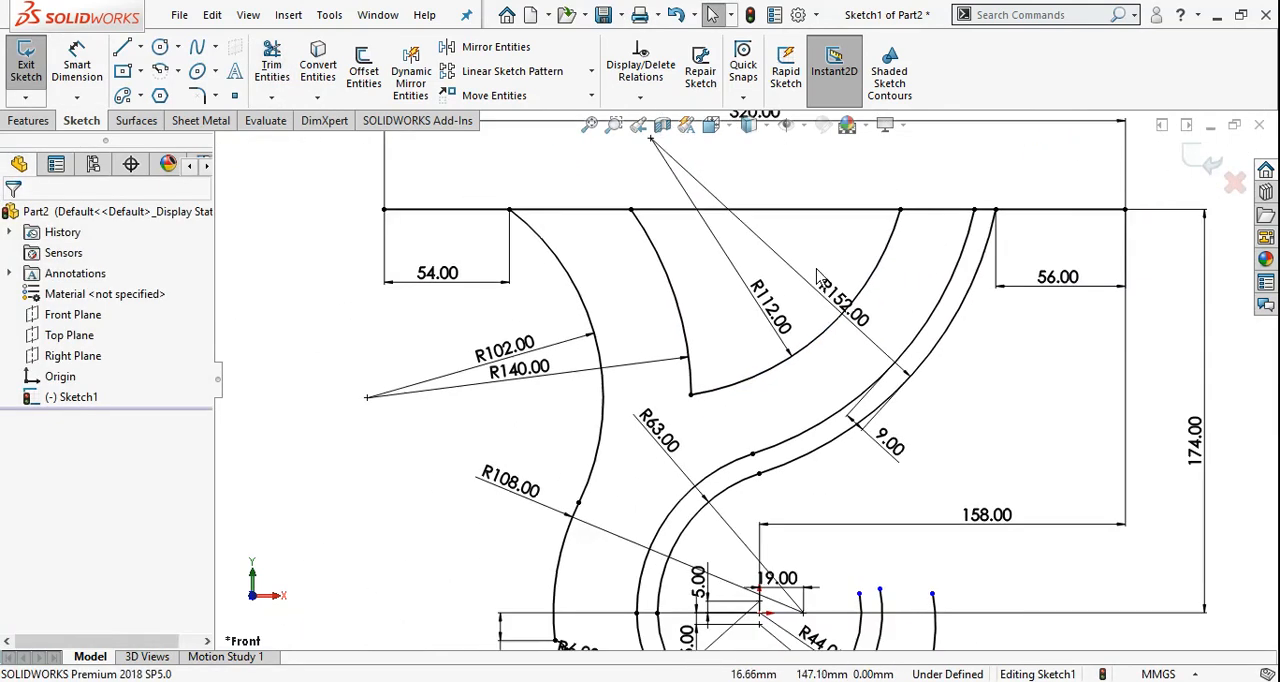
scroll(808, 277, down, 2)
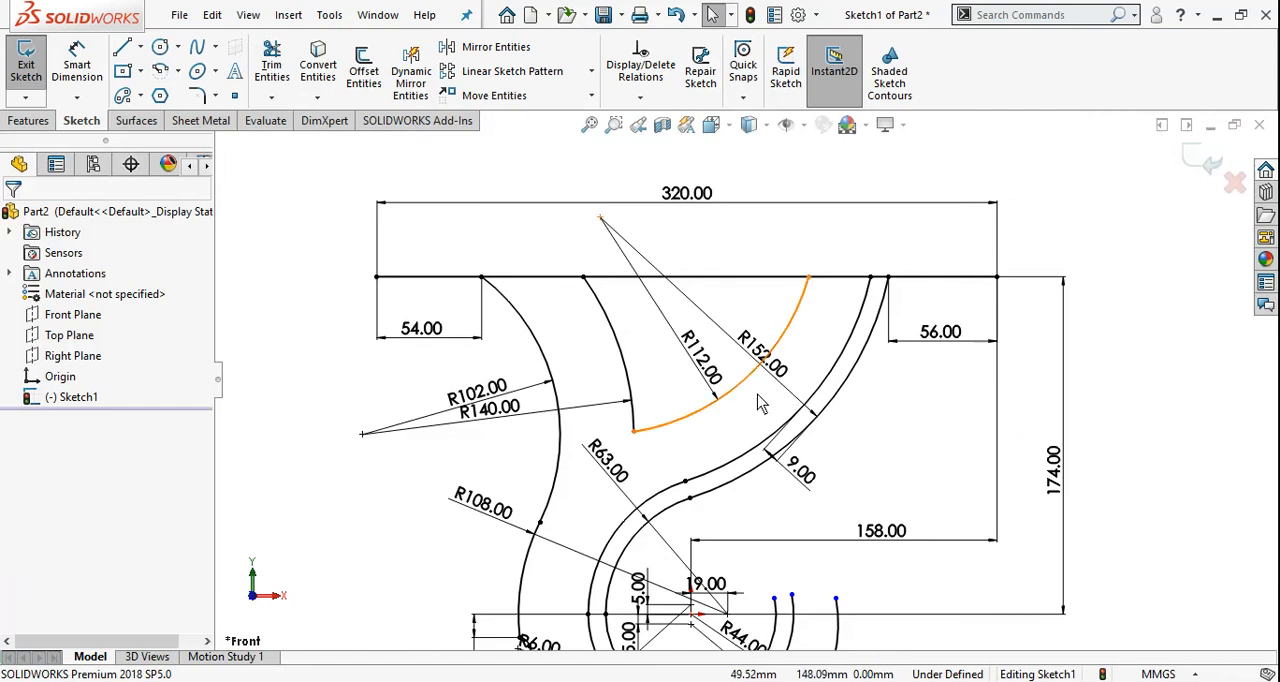
key(alt+Tab)
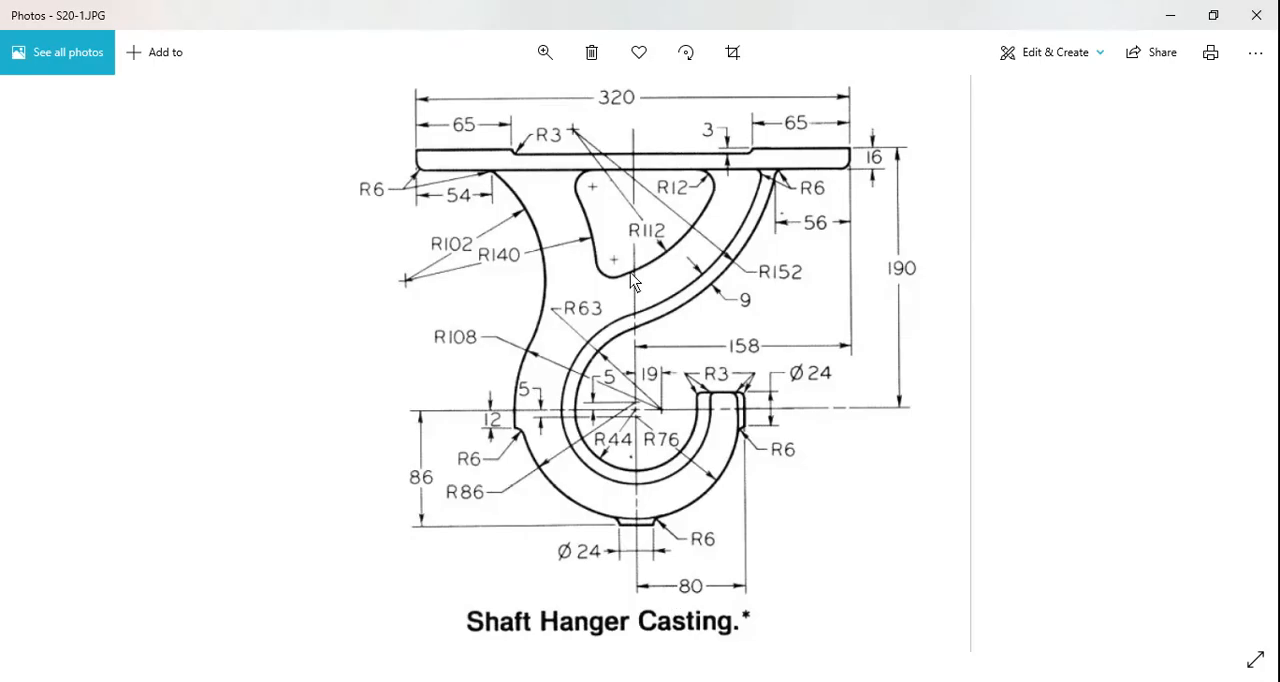
key(alt+Tab)
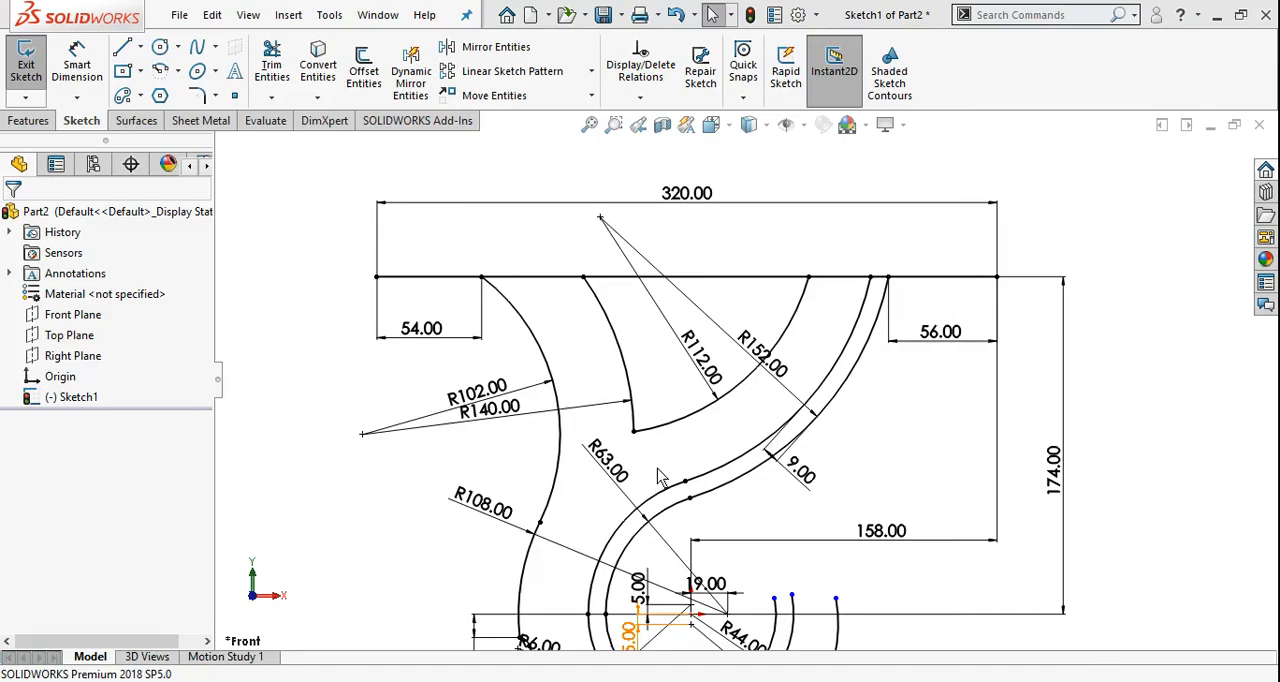
click(197, 95)
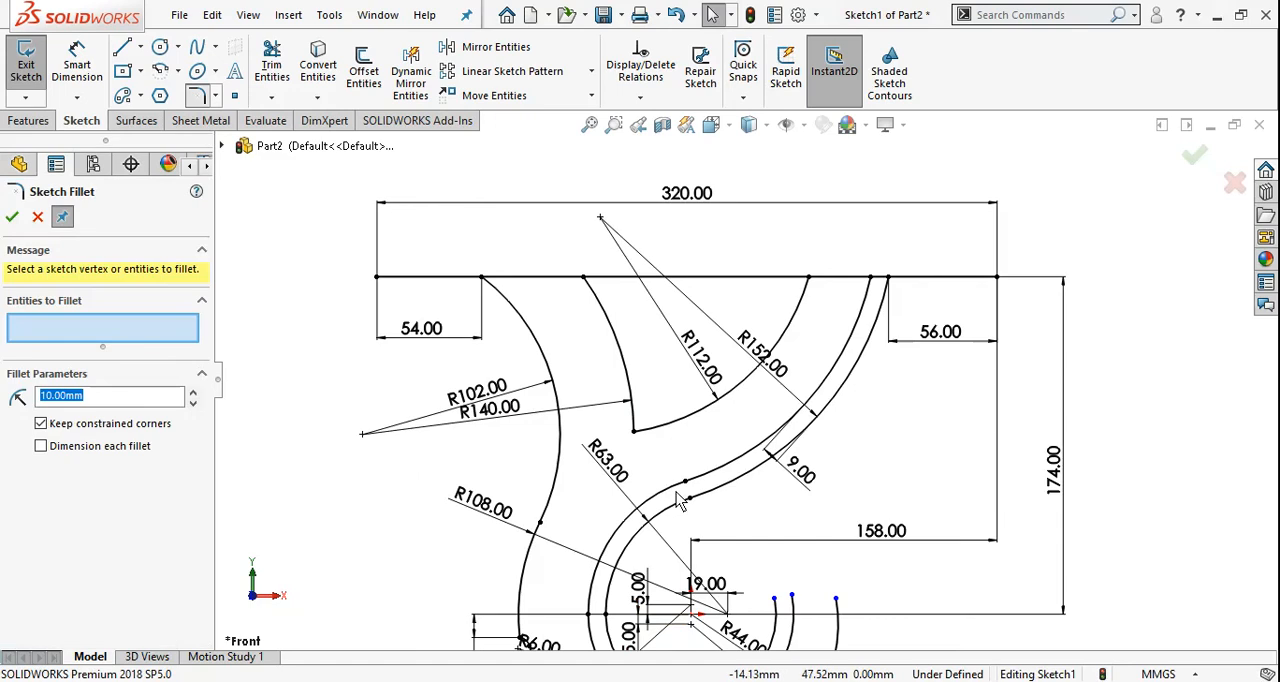
scroll(653, 535, down, 3)
text(12)
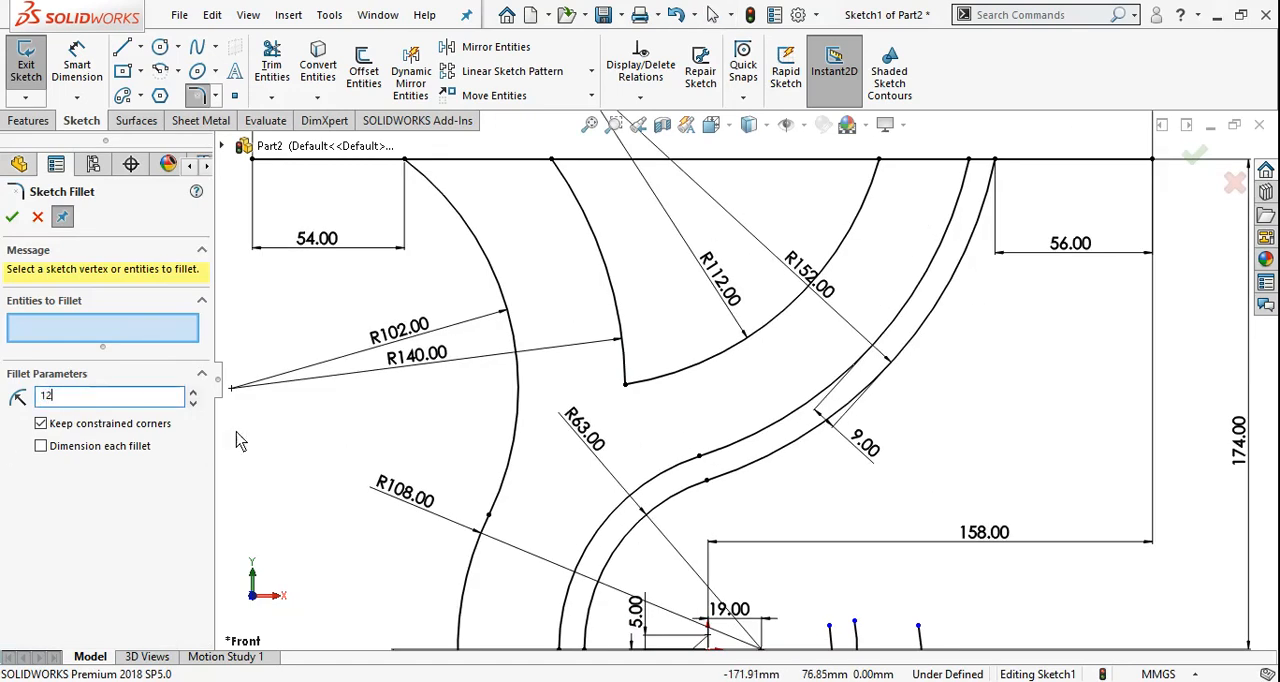
click(625, 383)
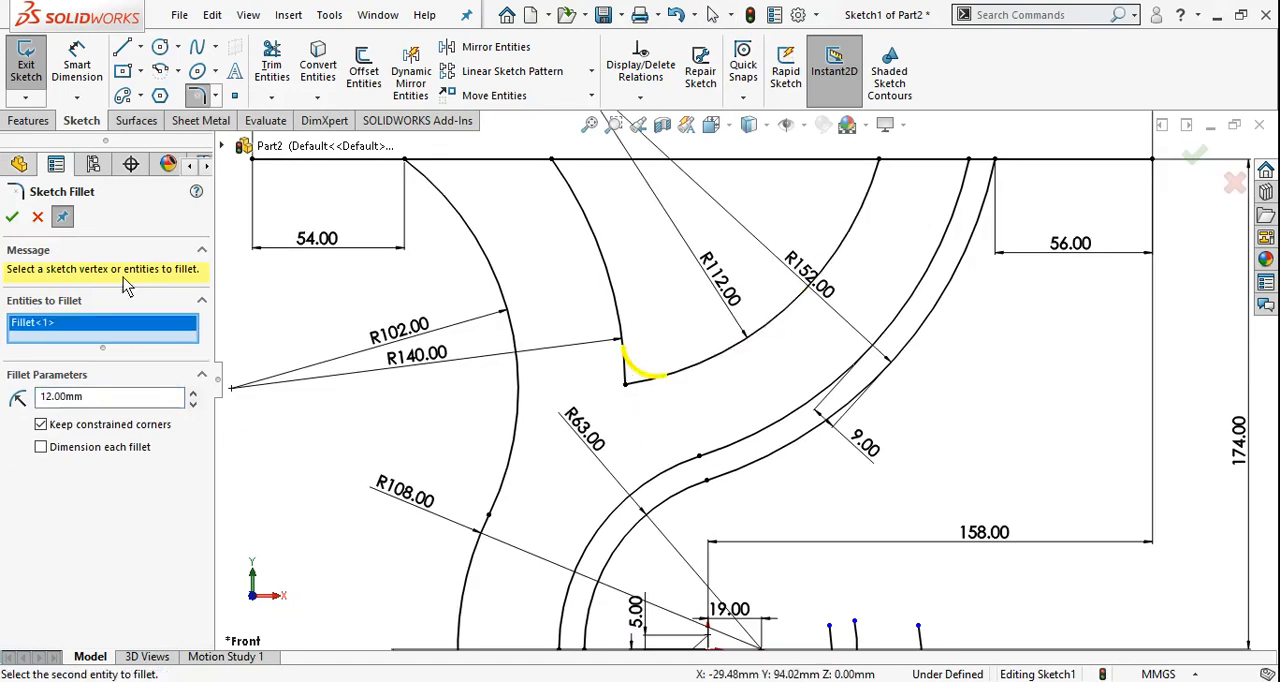
click(12, 217)
scroll(757, 448, up, 2)
scroll(751, 262, down, 4)
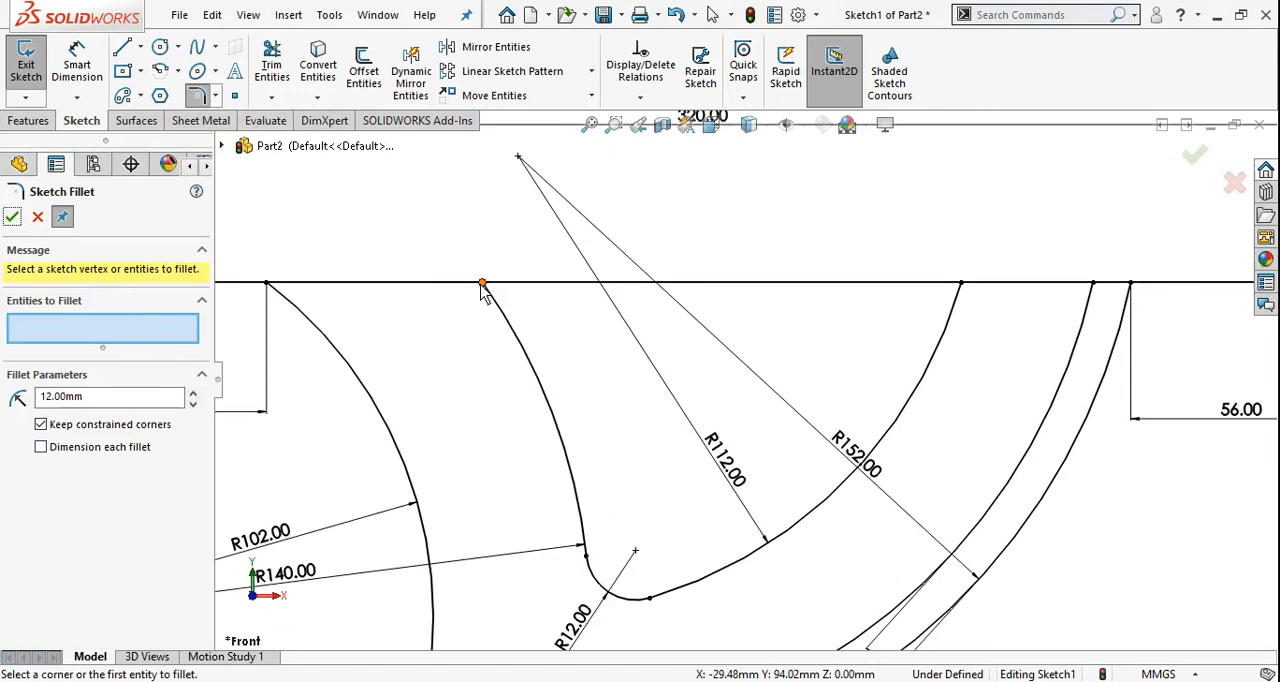
click(38, 217)
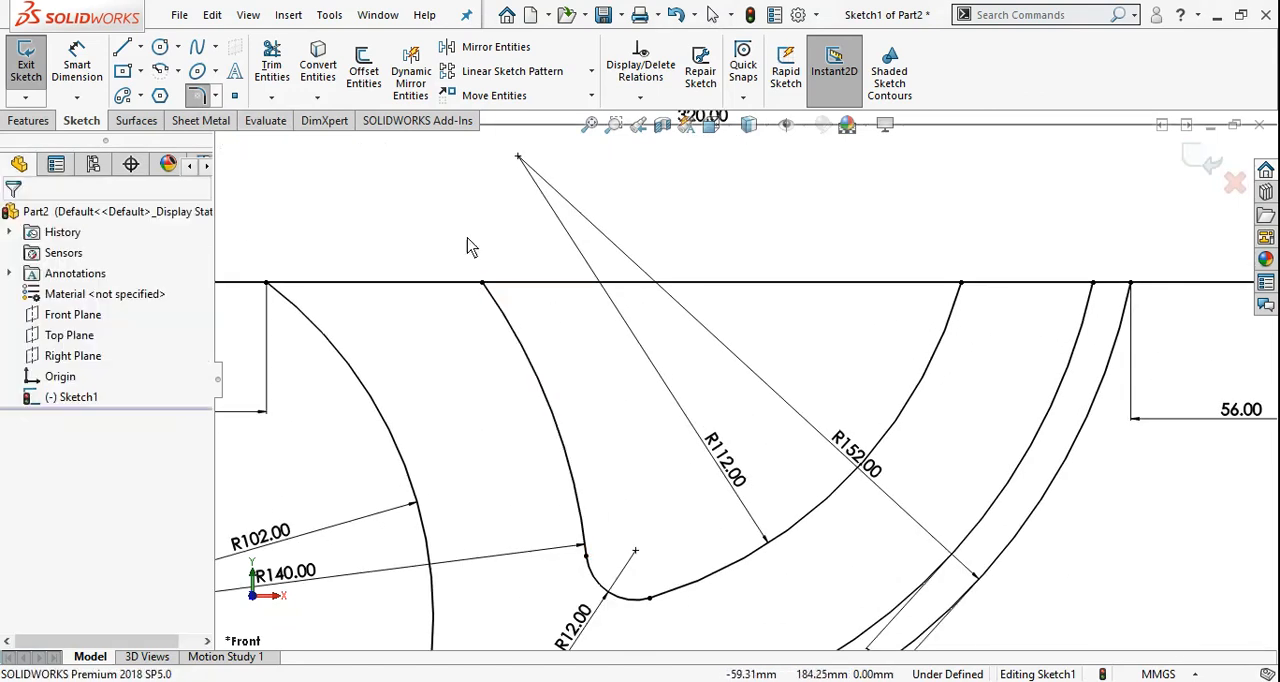
Sketch a three-point arc from the plate line to the upper end of the 140 mm arc with a radius of 12 mm
scroll(760, 360, down, 4)
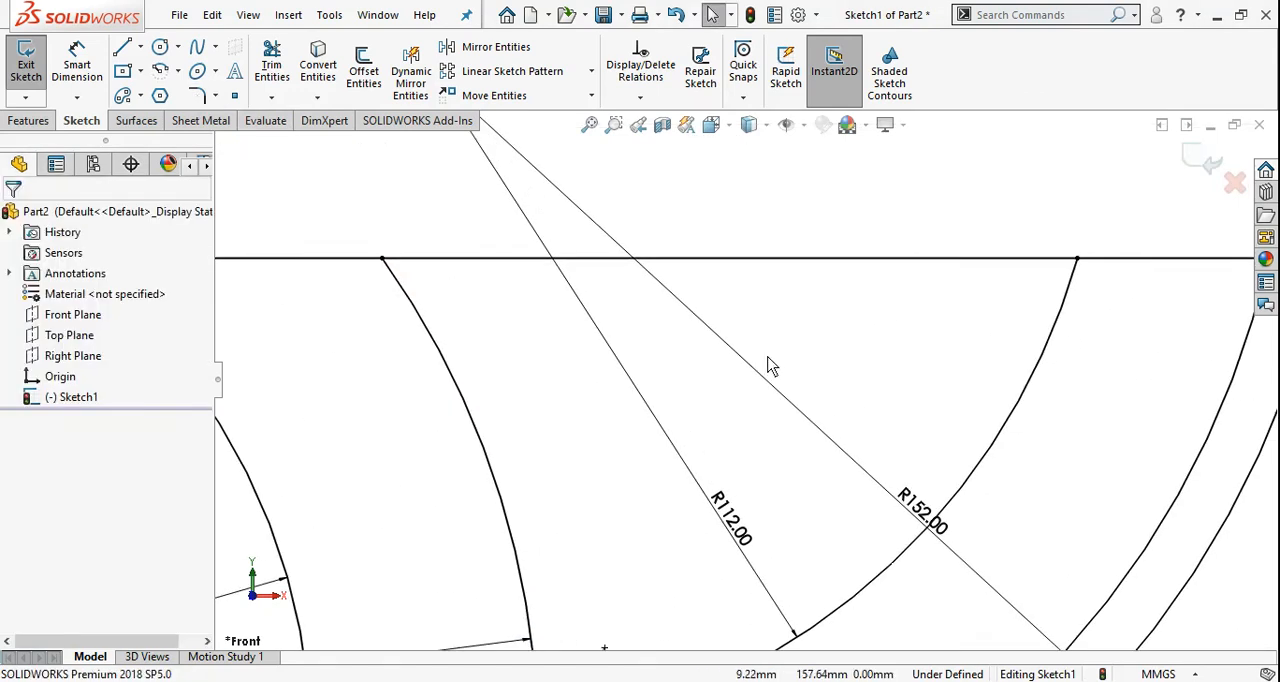
click(178, 72)
click(210, 141)
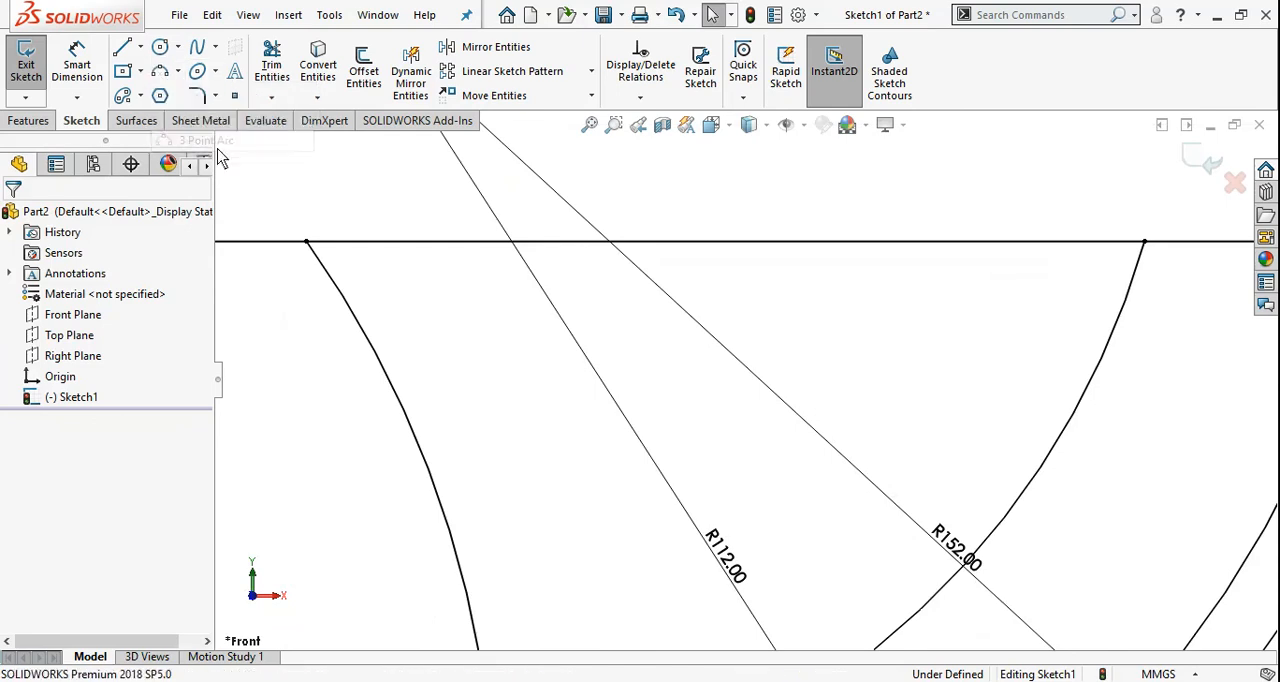
click(413, 243)
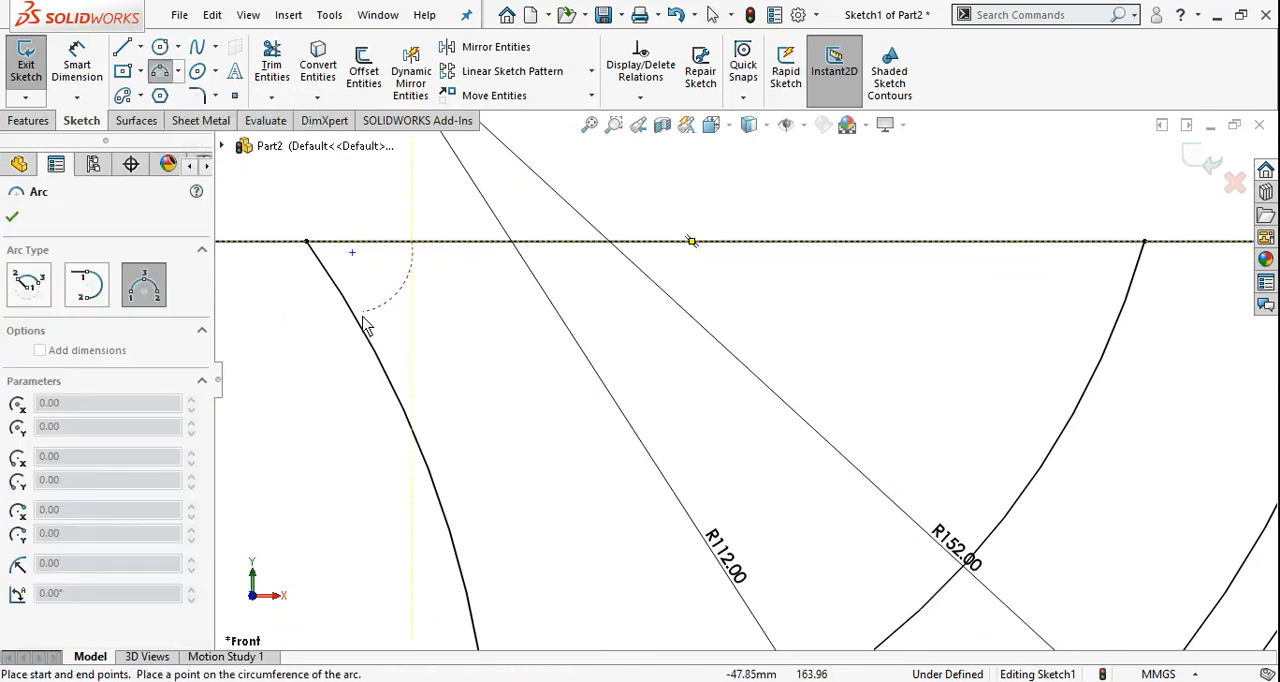
click(359, 322)
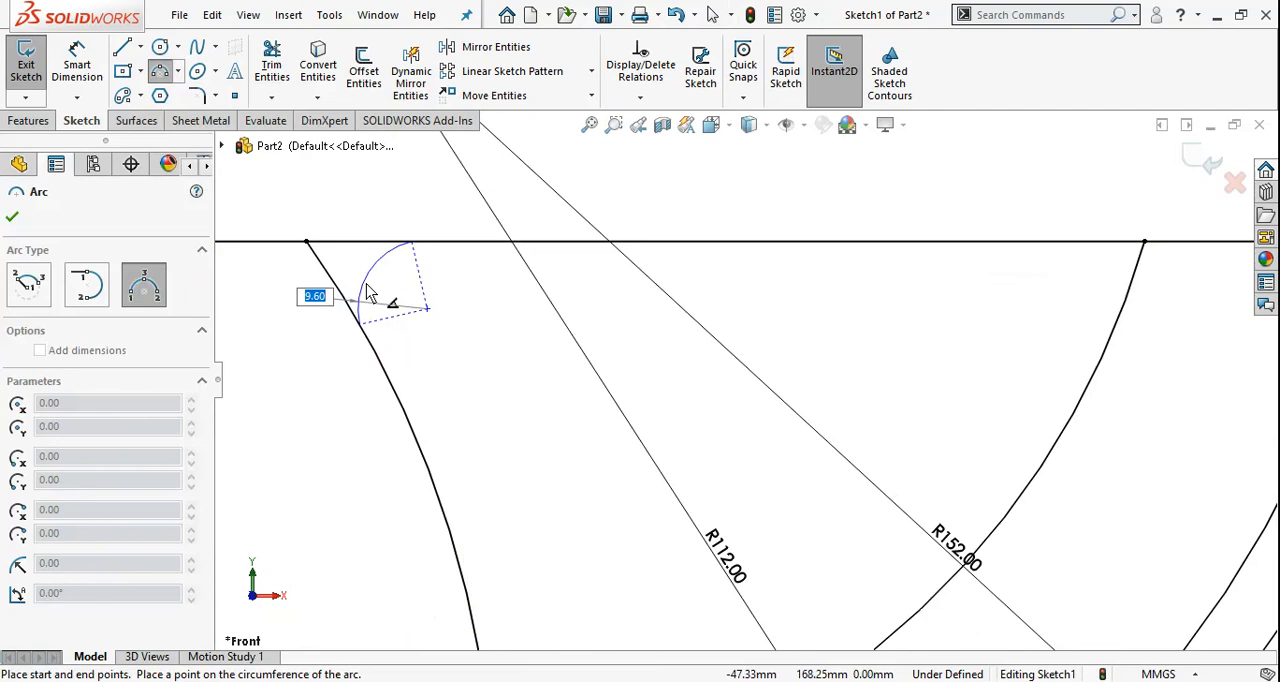
text(12)
key(Return)
key(Escape)
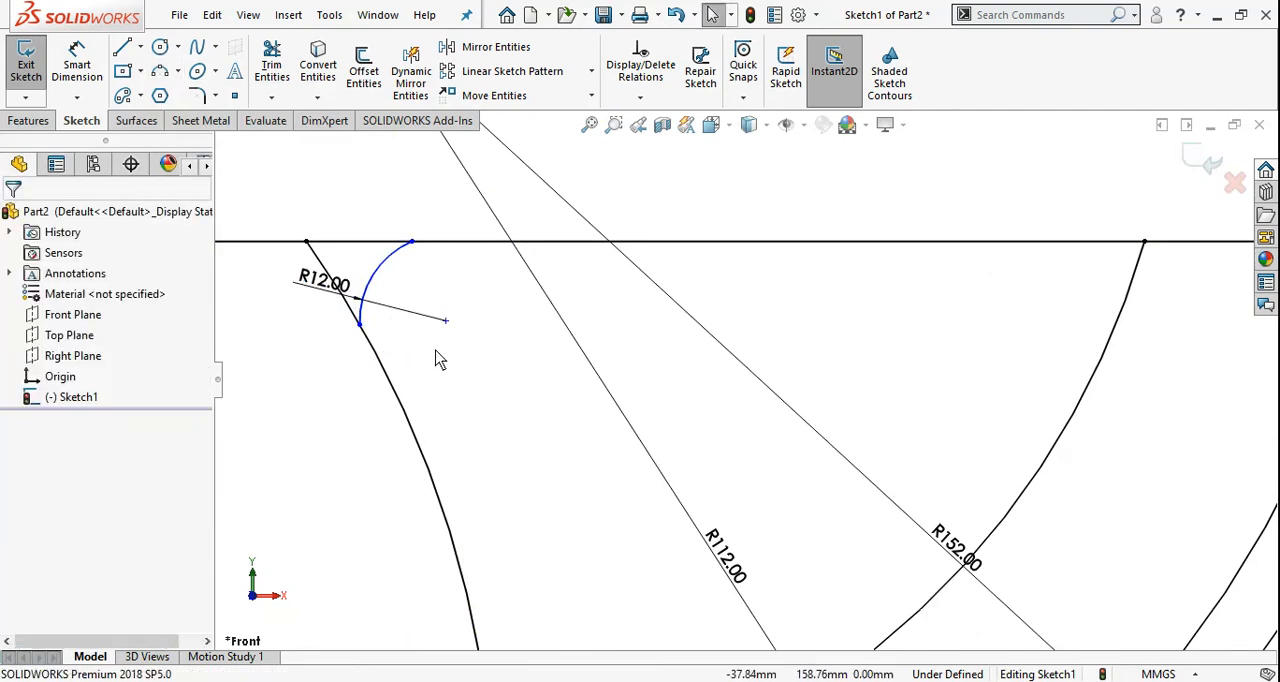
Make the 12 mm corner arc tangent to both the plate line and the 140 mm arc
click(418, 250)
ctrl+click(400, 254)
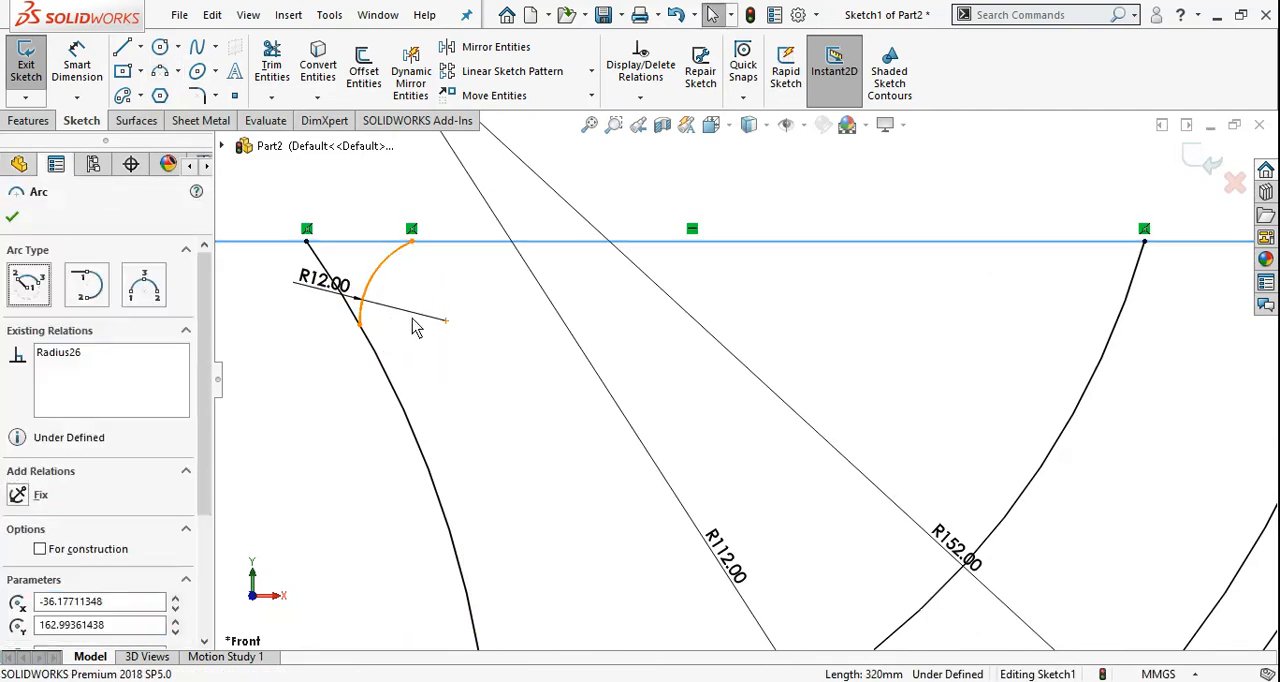
click(20, 522)
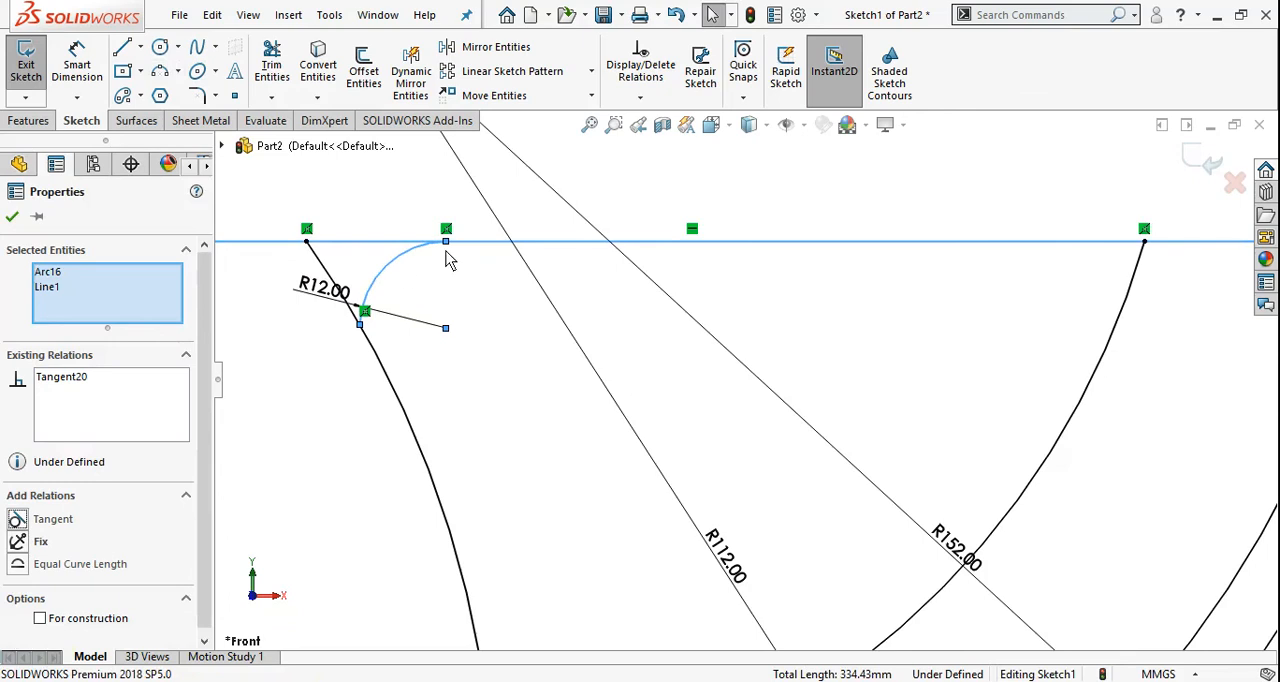
click(13, 217)
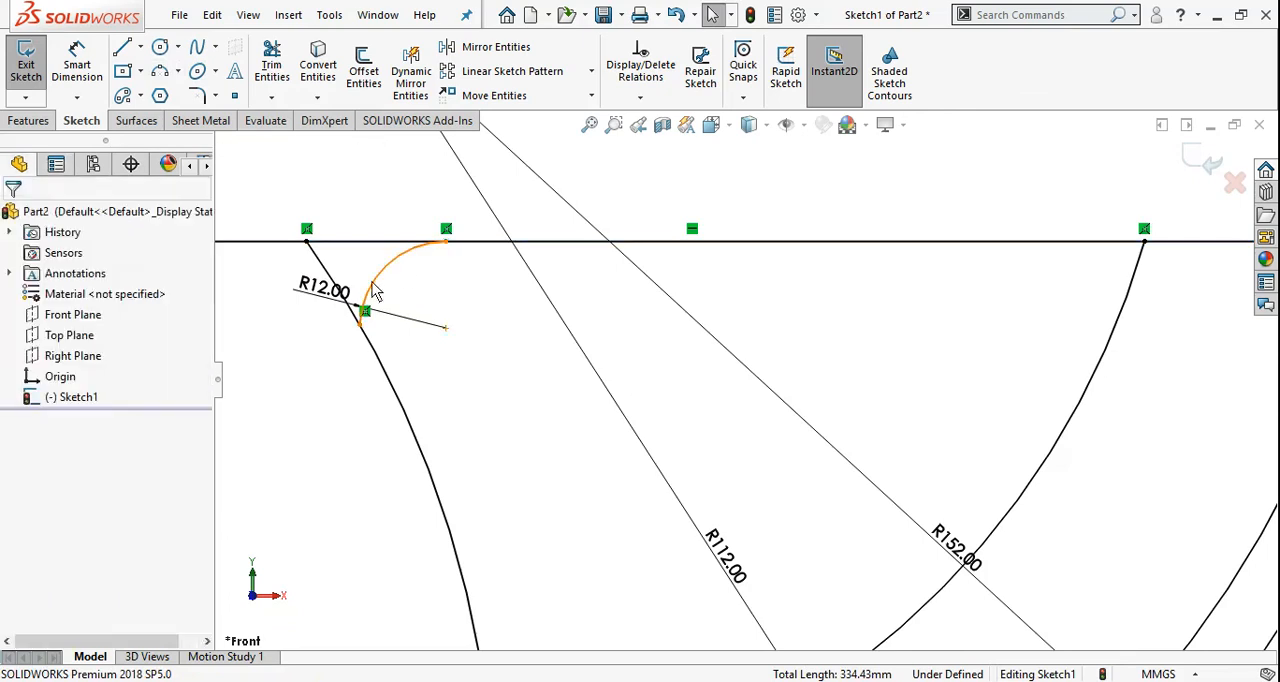
click(374, 290)
ctrl+click(427, 468)
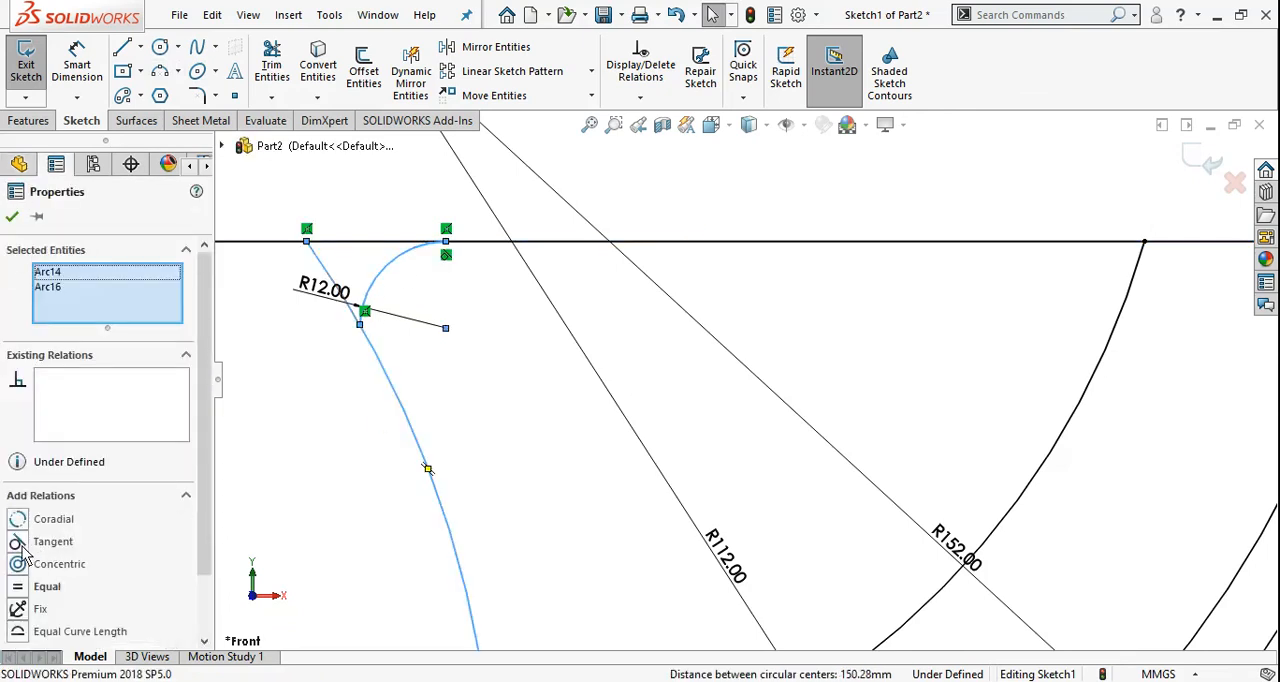
click(19, 542)
click(13, 217)
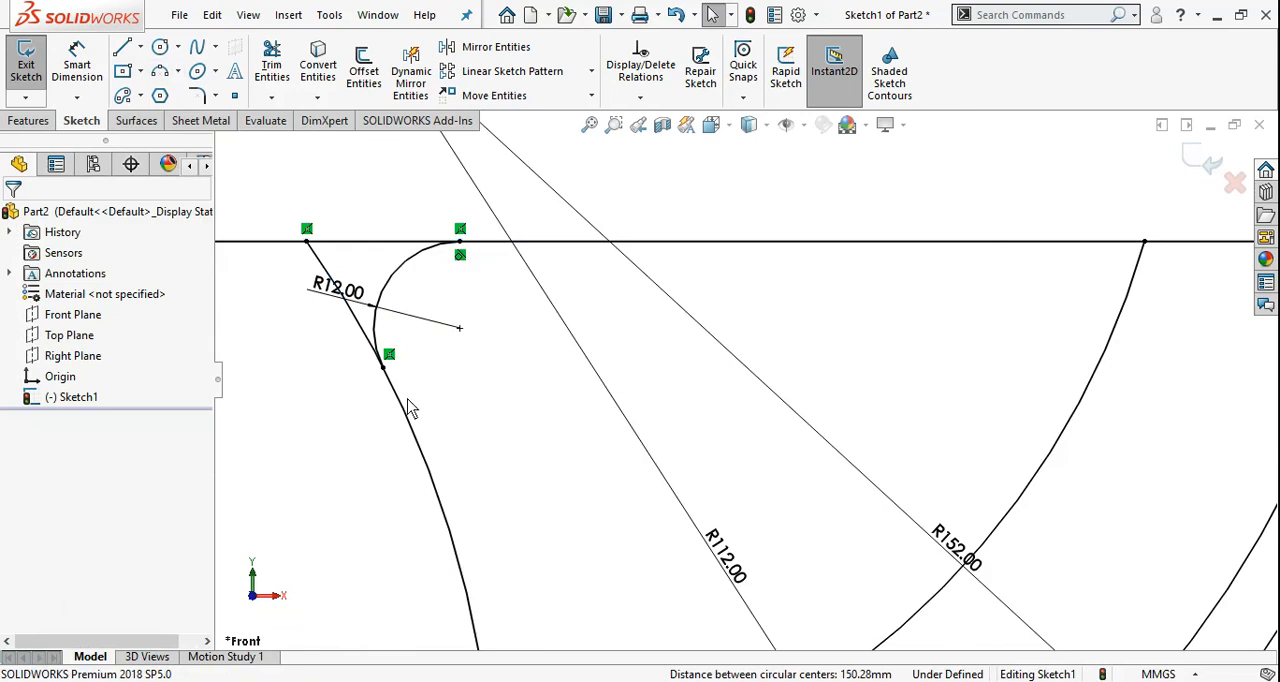
Sketch a three-point arc from the plate line to the upper part of the 112 mm arc with a radius of 12 mm
scroll(410, 405, up, 3)
scroll(1100, 280, down, 4)
scroll(1100, 280, down, 2)
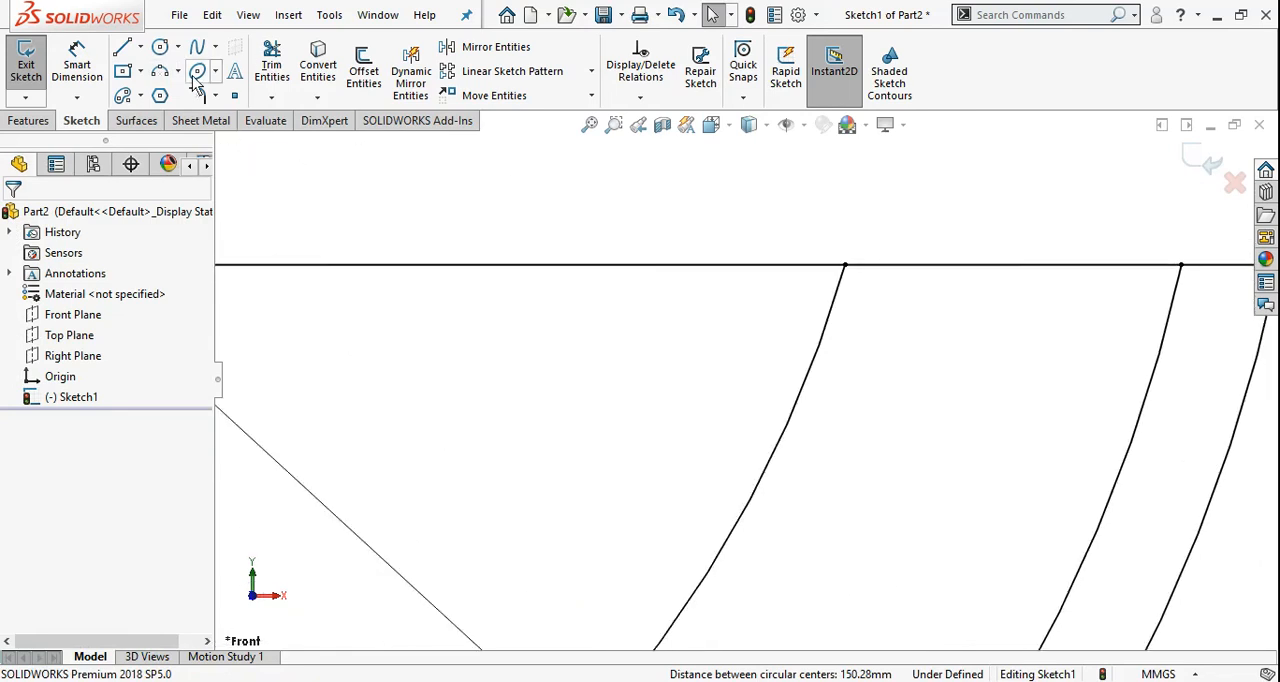
click(160, 71)
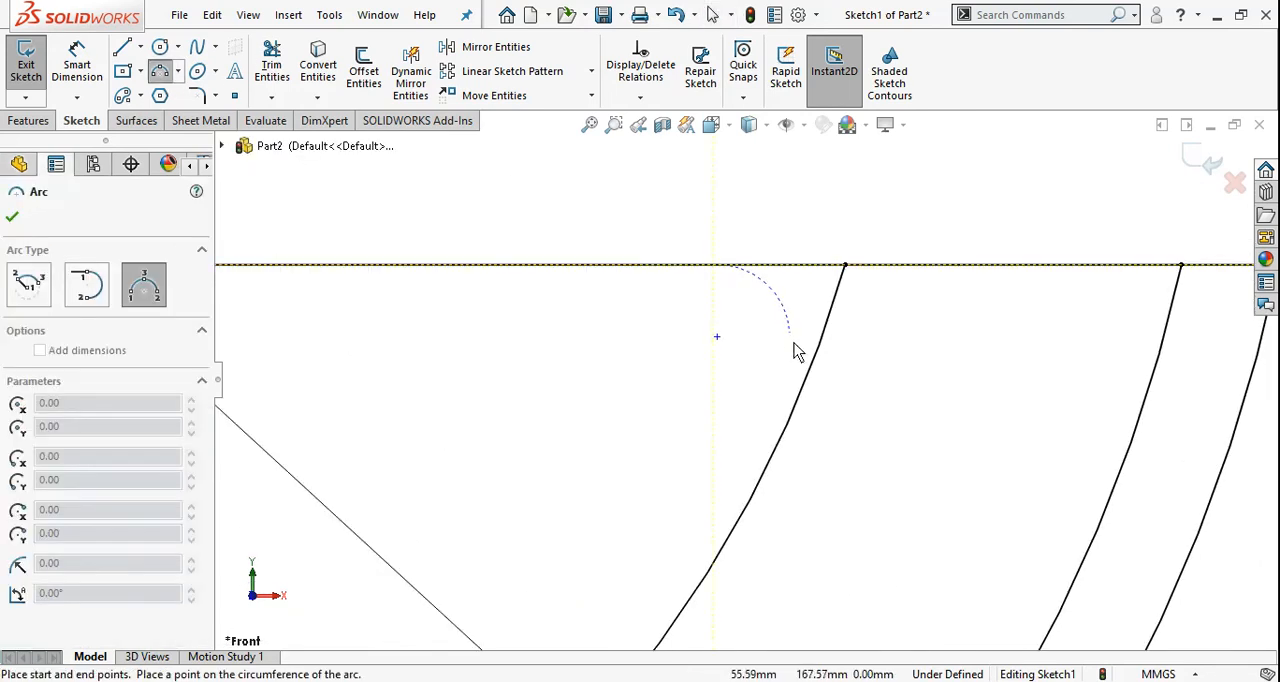
click(812, 376)
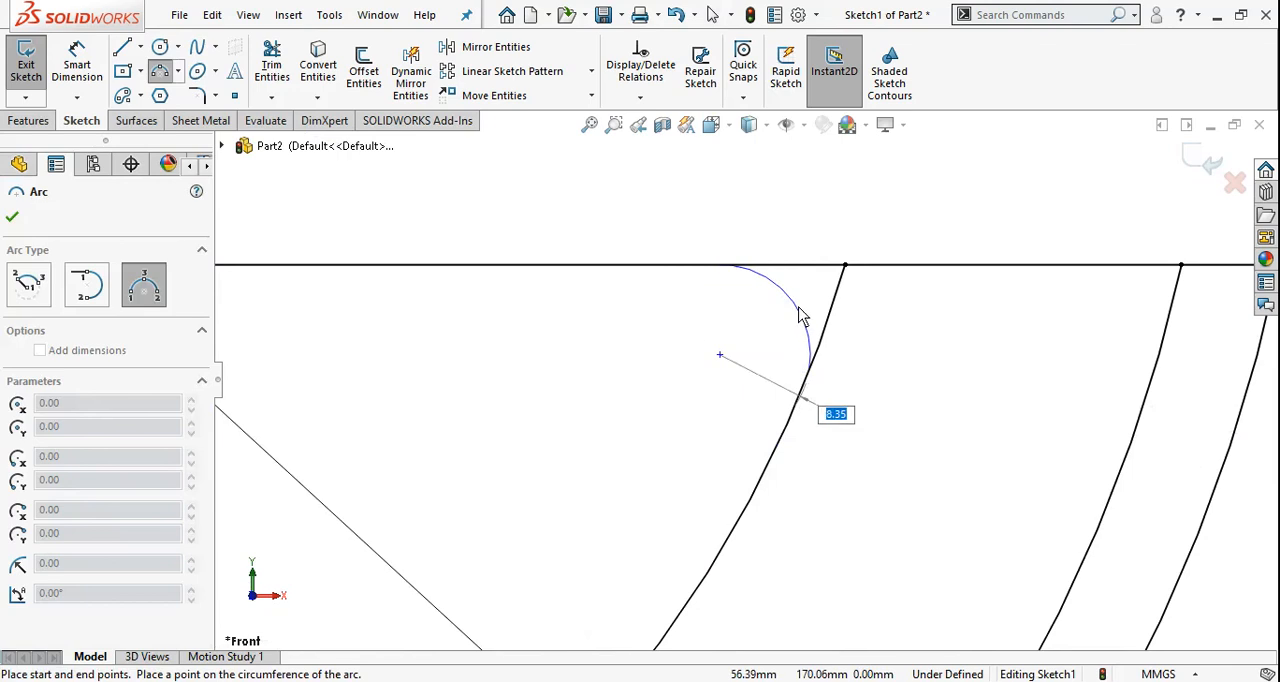
click(804, 315)
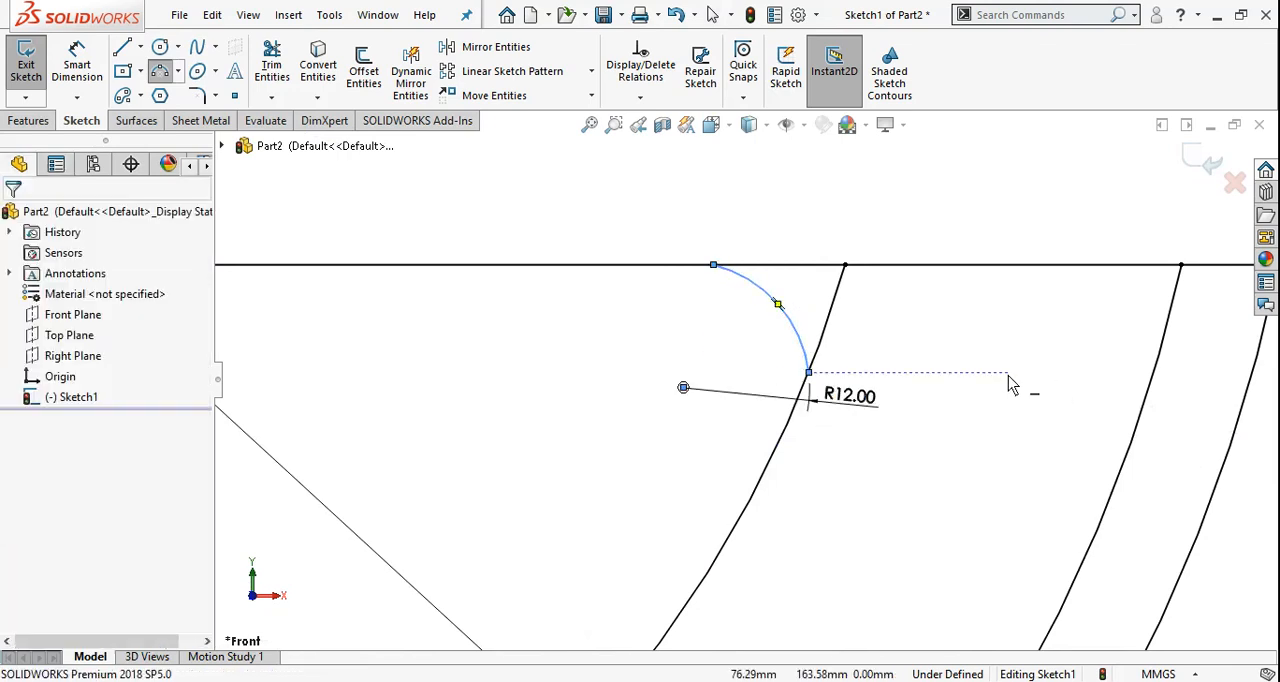
key(Escape)
Make the 12 mm arc at the window's upper-right corner tangent to both the plate line and the 112 mm arc
click(760, 288)
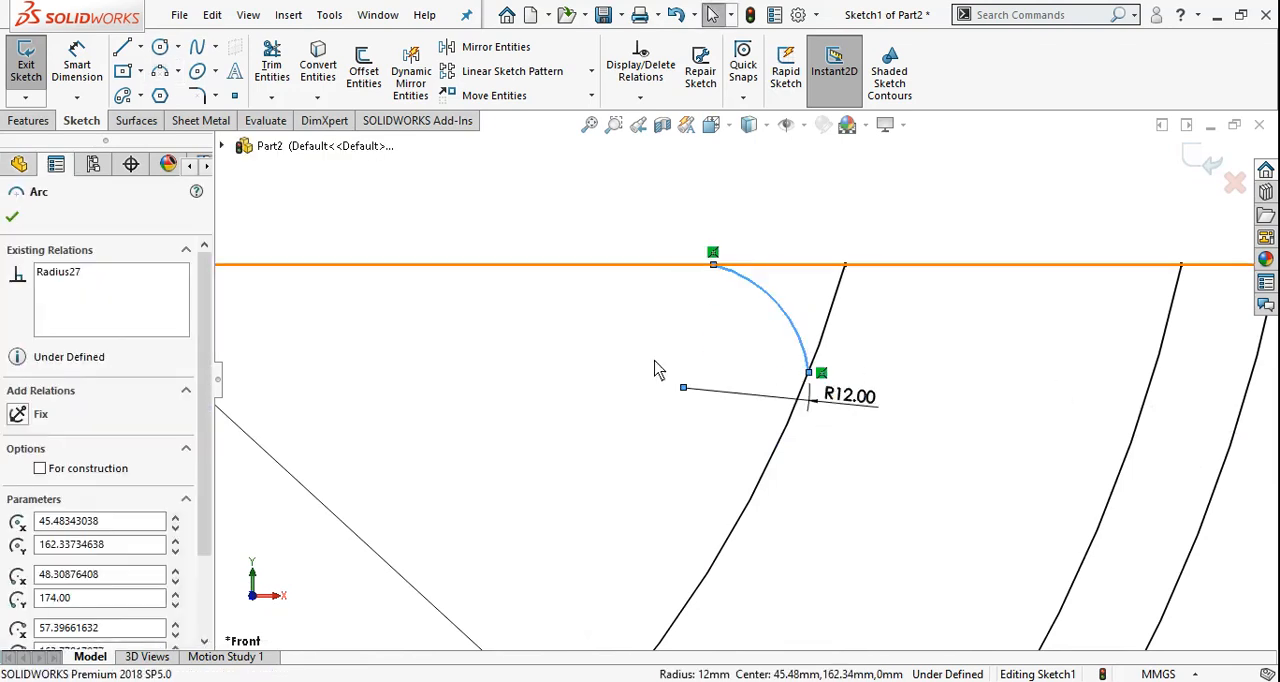
ctrl+click(600, 264)
click(17, 519)
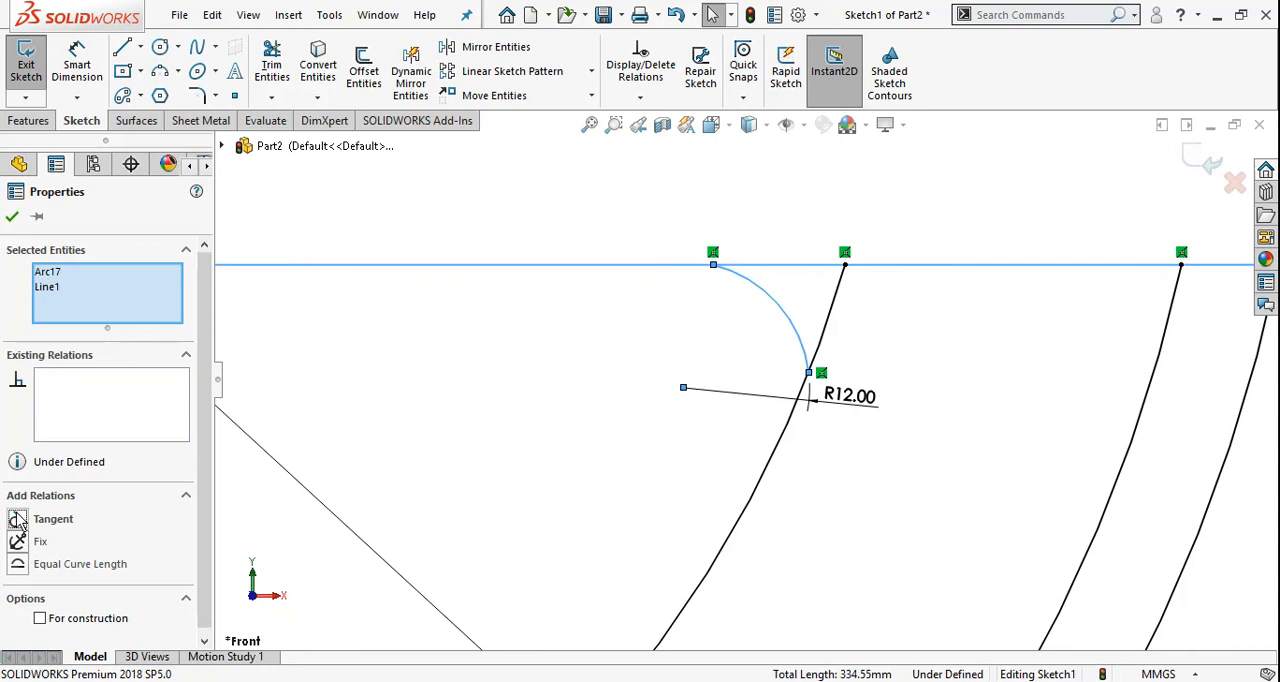
click(12, 217)
click(796, 345)
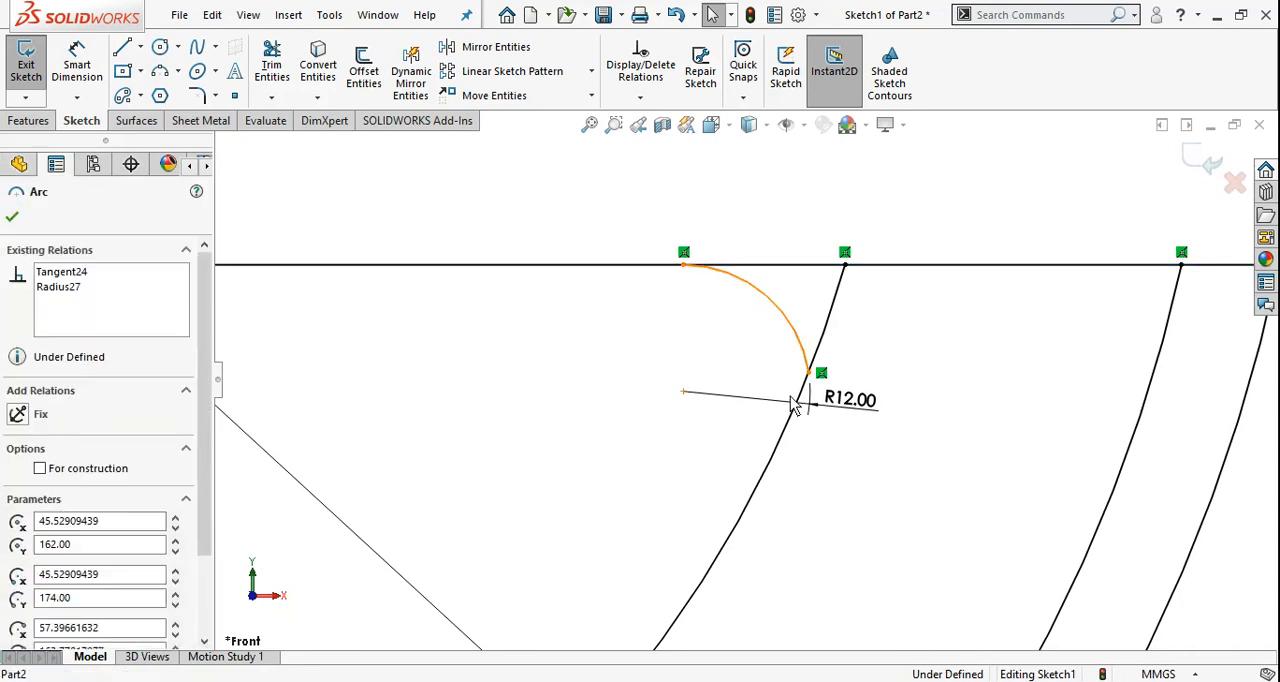
ctrl+click(790, 405)
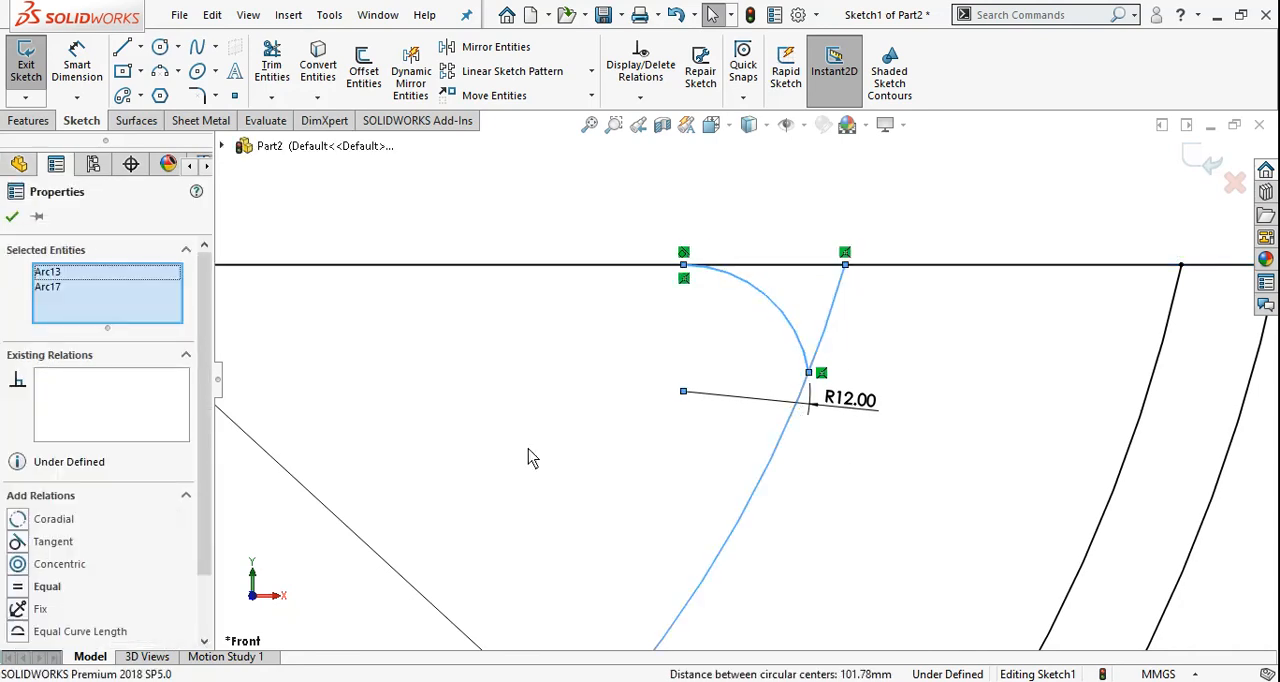
click(17, 541)
click(12, 219)
scroll(927, 386, up, 6)
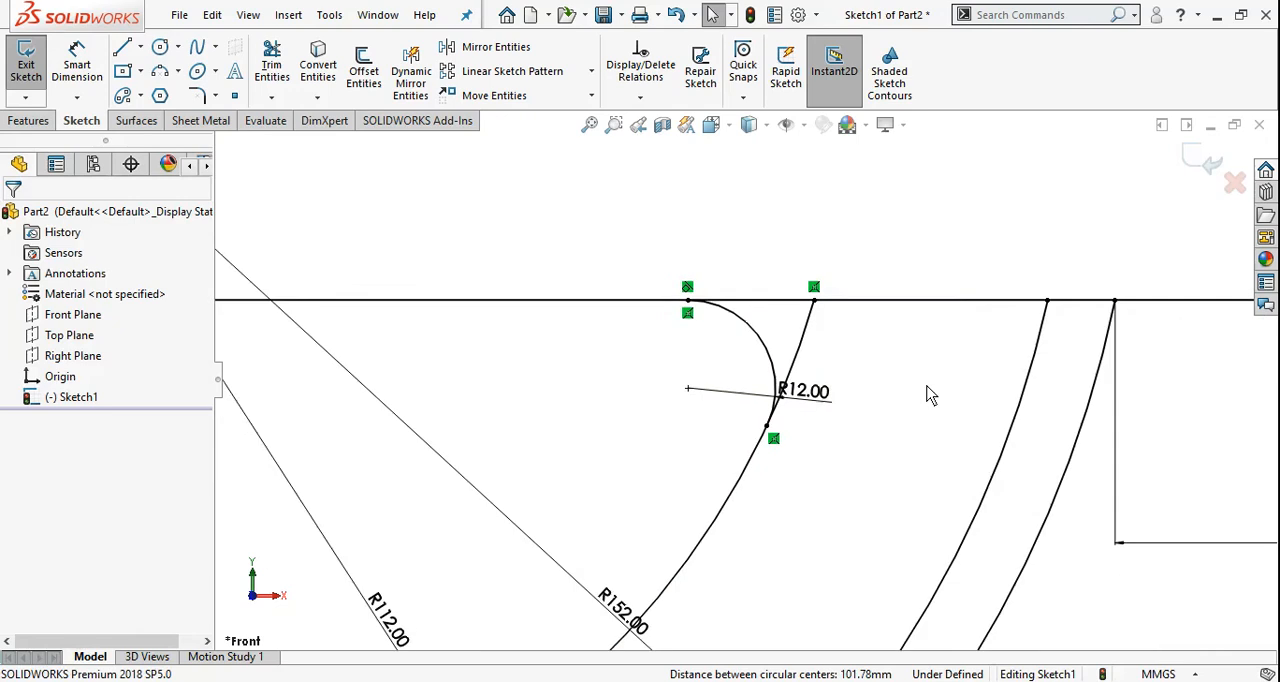
scroll(510, 395, down, 2)
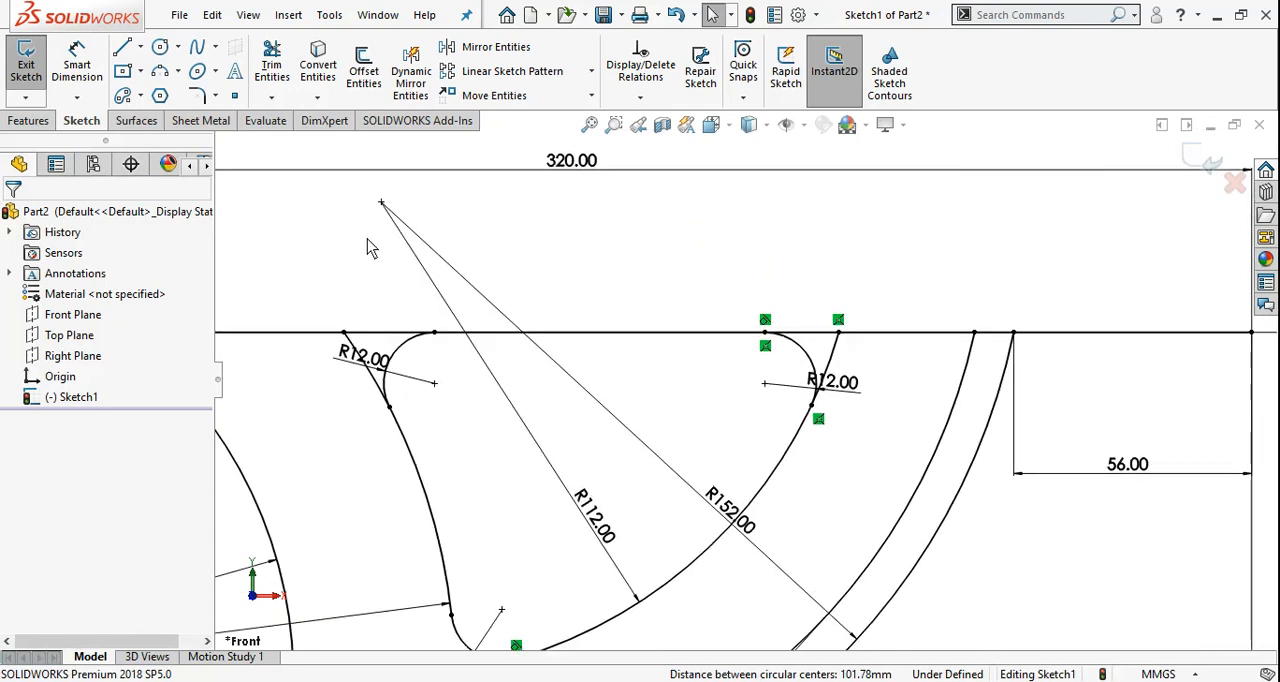
Trim the excess upper ends of the 140 mm and 112 mm arcs beyond the window's 12 mm corner arcs
click(284, 76)
scroll(404, 340, down, 6)
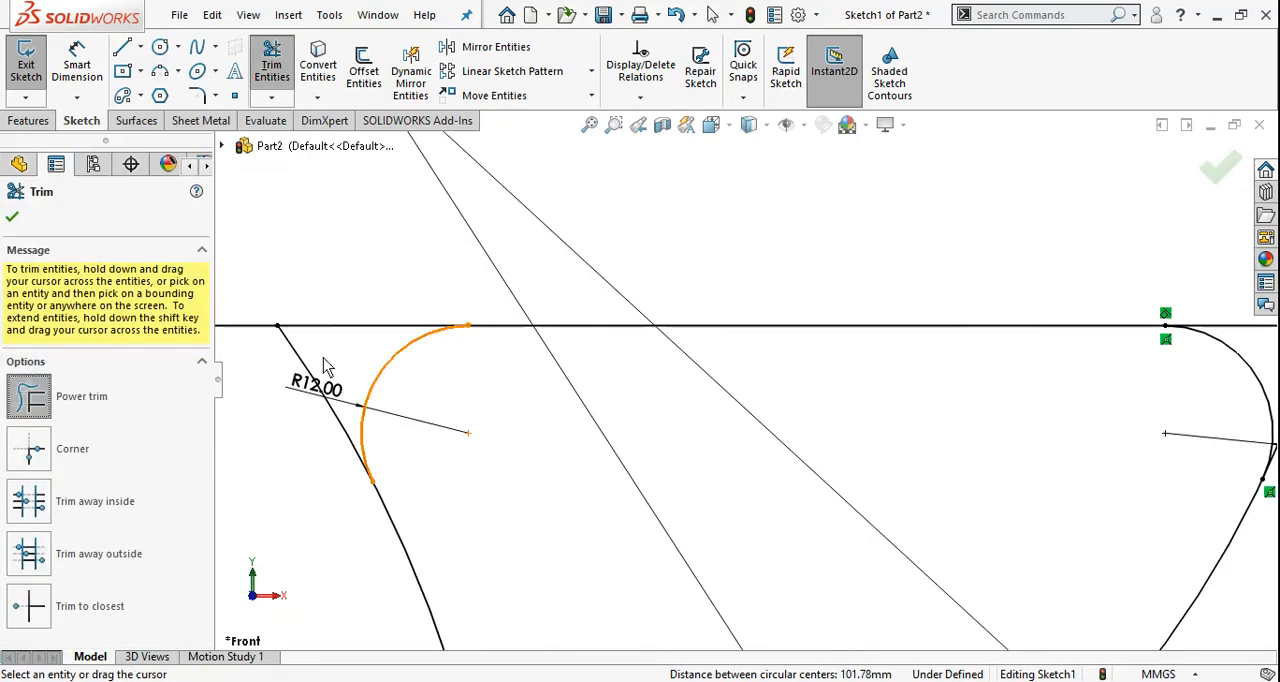
scroll(323, 357, down, 2)
drag(331, 355, 292, 390)
scroll(338, 311, up, 4)
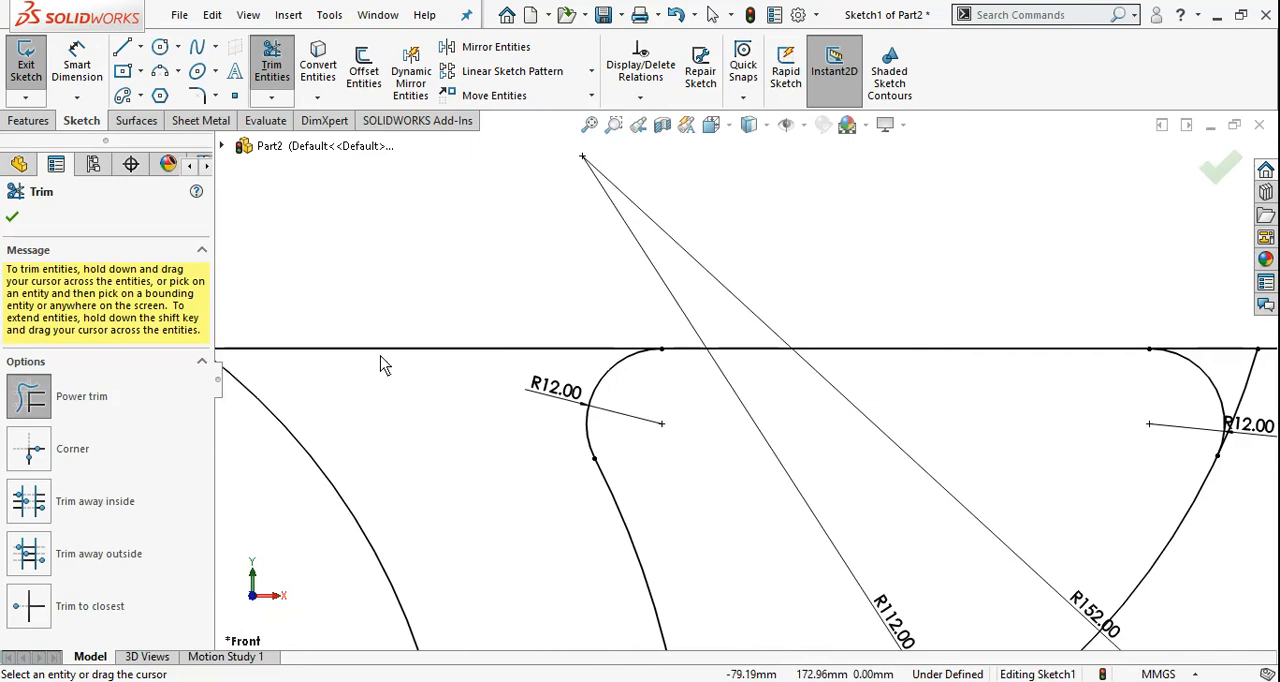
scroll(380, 357, up, 2)
scroll(1124, 362, down, 2)
drag(974, 392, 891, 384)
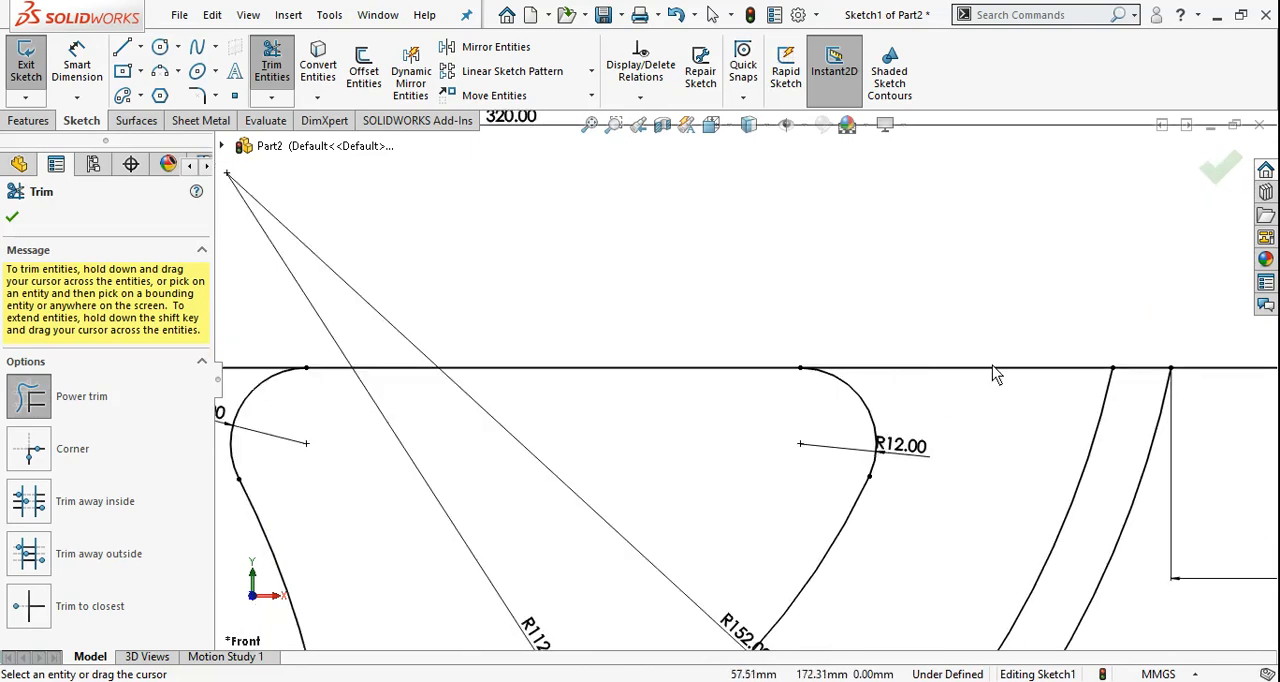
scroll(774, 229, up, 8)
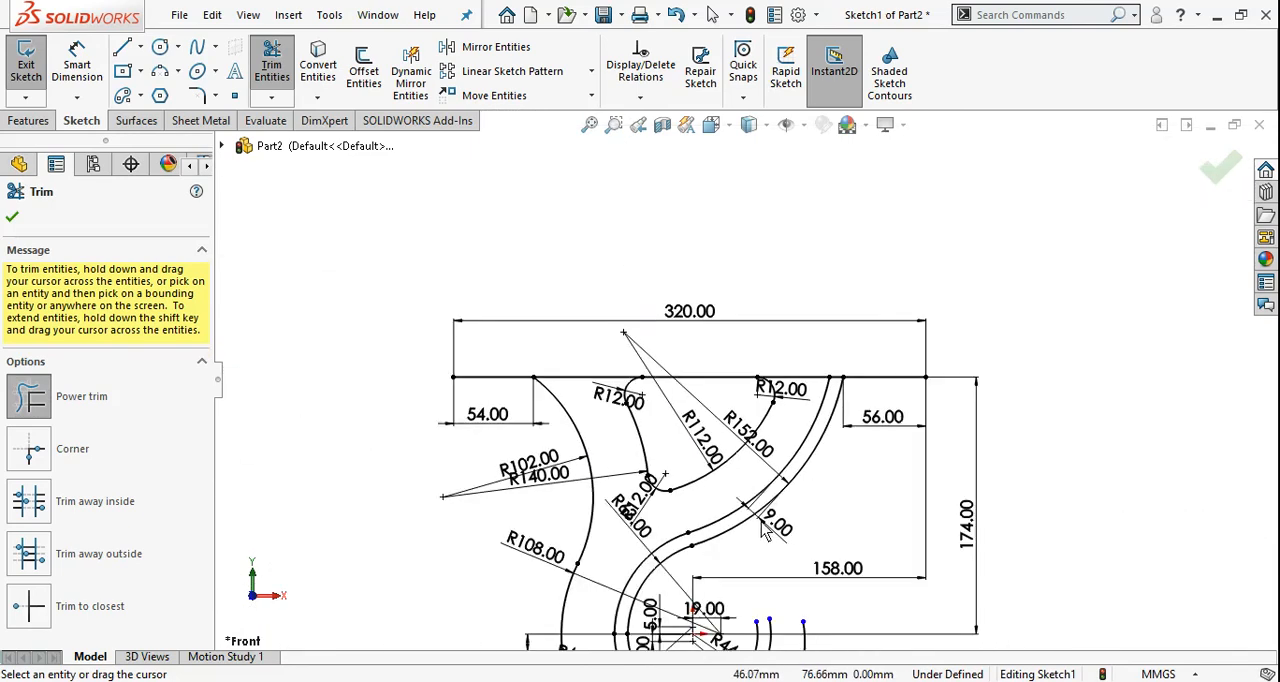
key(Escape)
Switch to the Shaft Hanger Casting drawing in Photos and examine the dimensions at the hook's open end
scroll(765, 532, up, 2)
scroll(682, 450, down, 2)
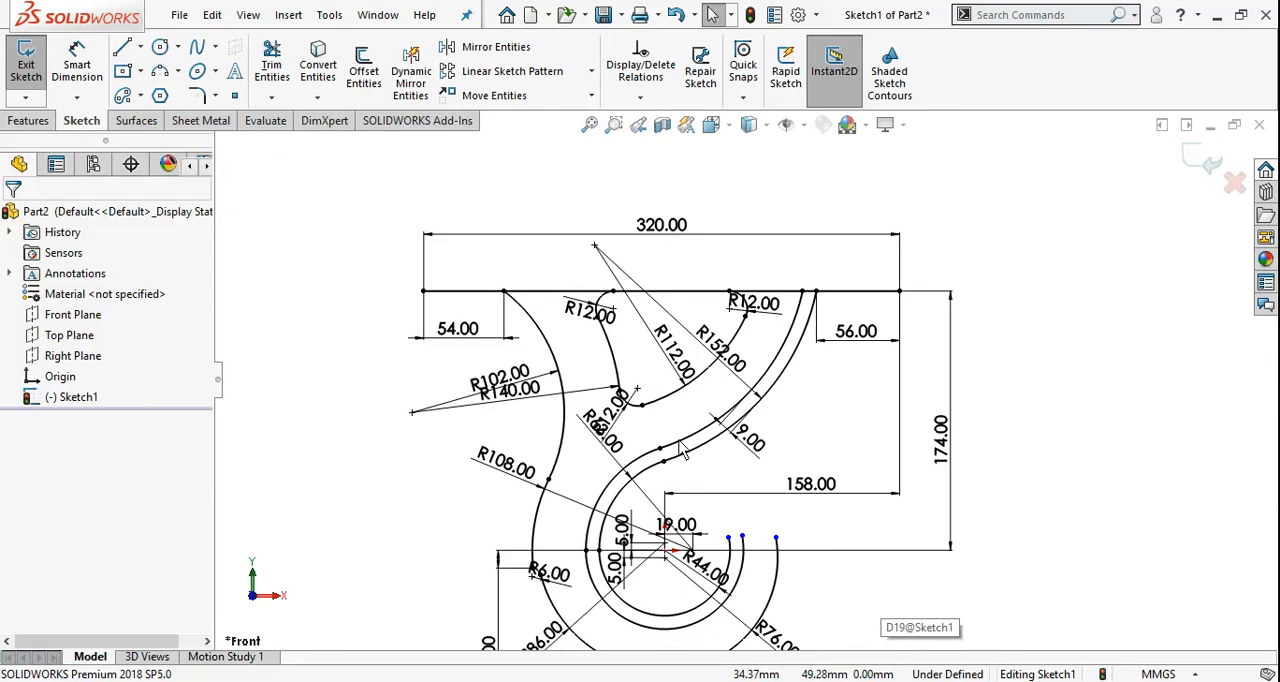
scroll(684, 451, up, 2)
scroll(836, 531, down, 2)
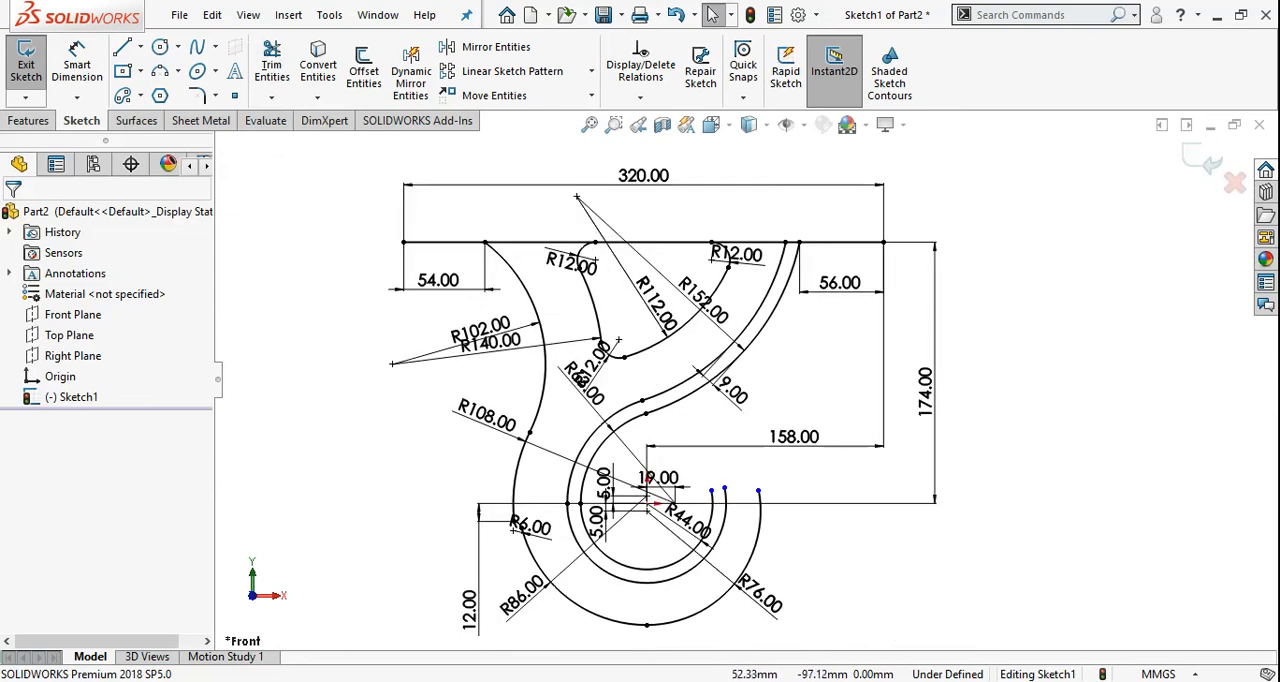
key(alt+Tab)
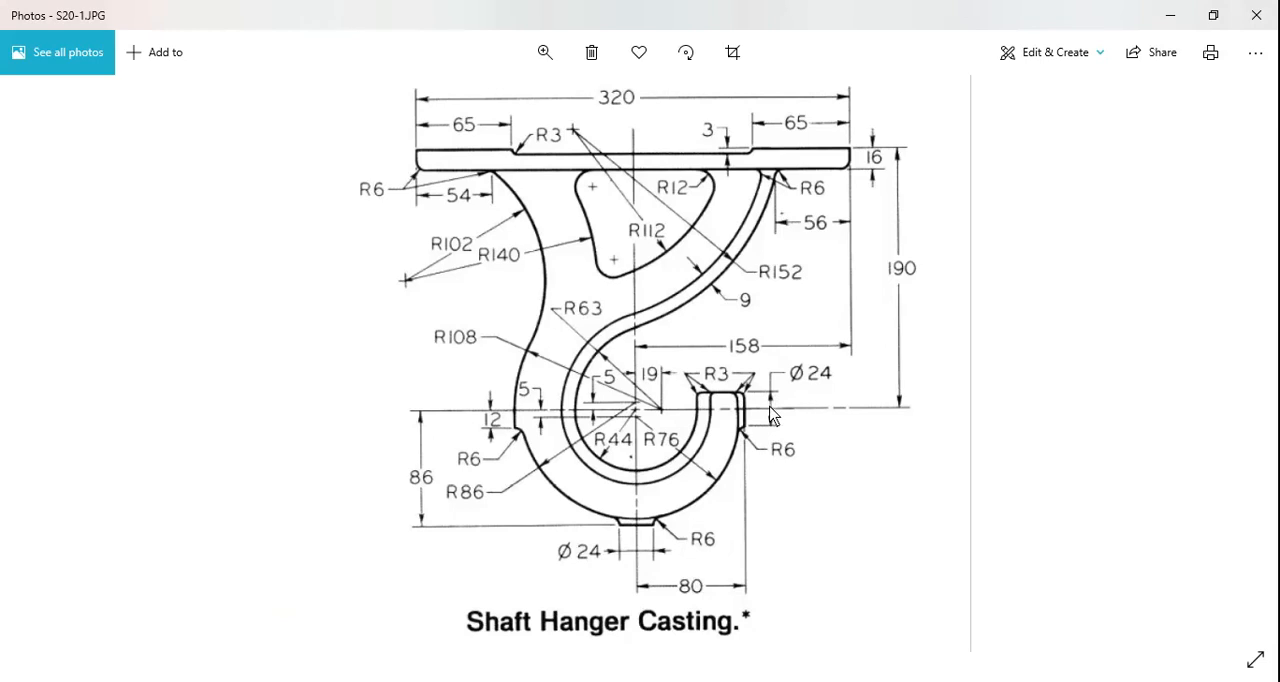
Switch to SOLIDWORKS and sketch a horizontal line about 44 mm long from the 44 mm arc's upper end across the hook's other arcs
scroll(845, 442, down, 1)
scroll(808, 492, up, 1)
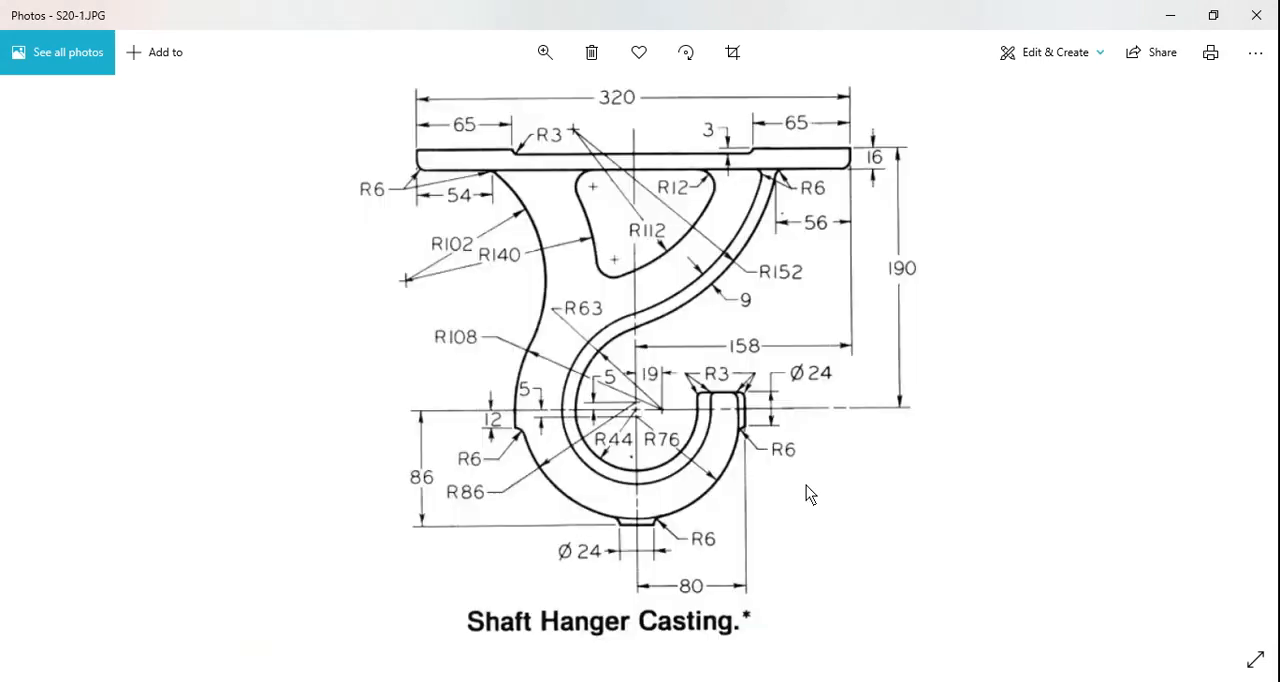
key(alt+Tab)
scroll(800, 530, down, 4)
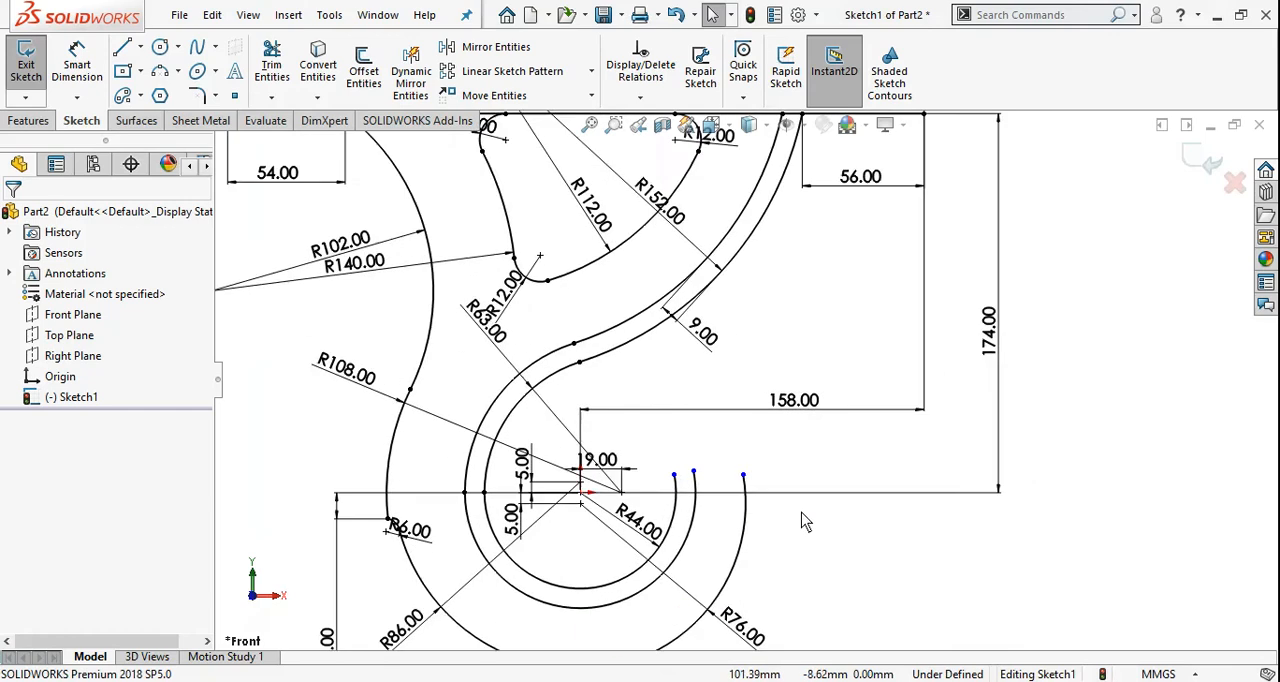
scroll(628, 440, down, 3)
key(l)
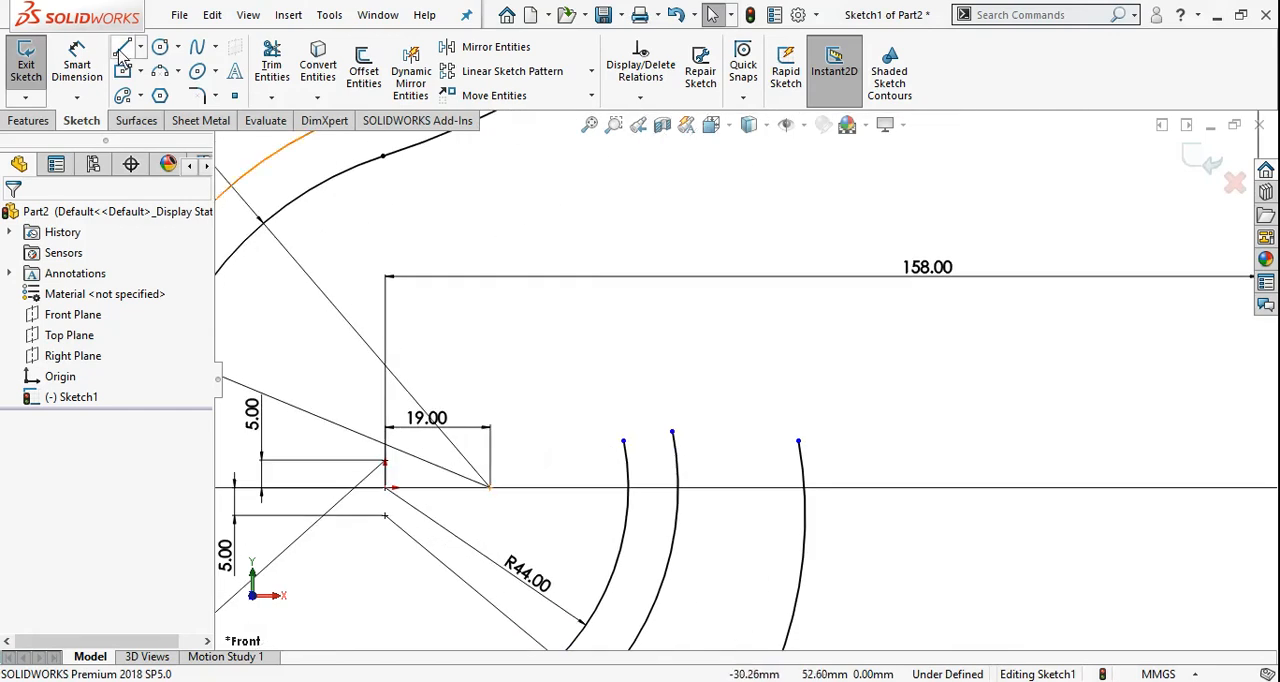
click(623, 441)
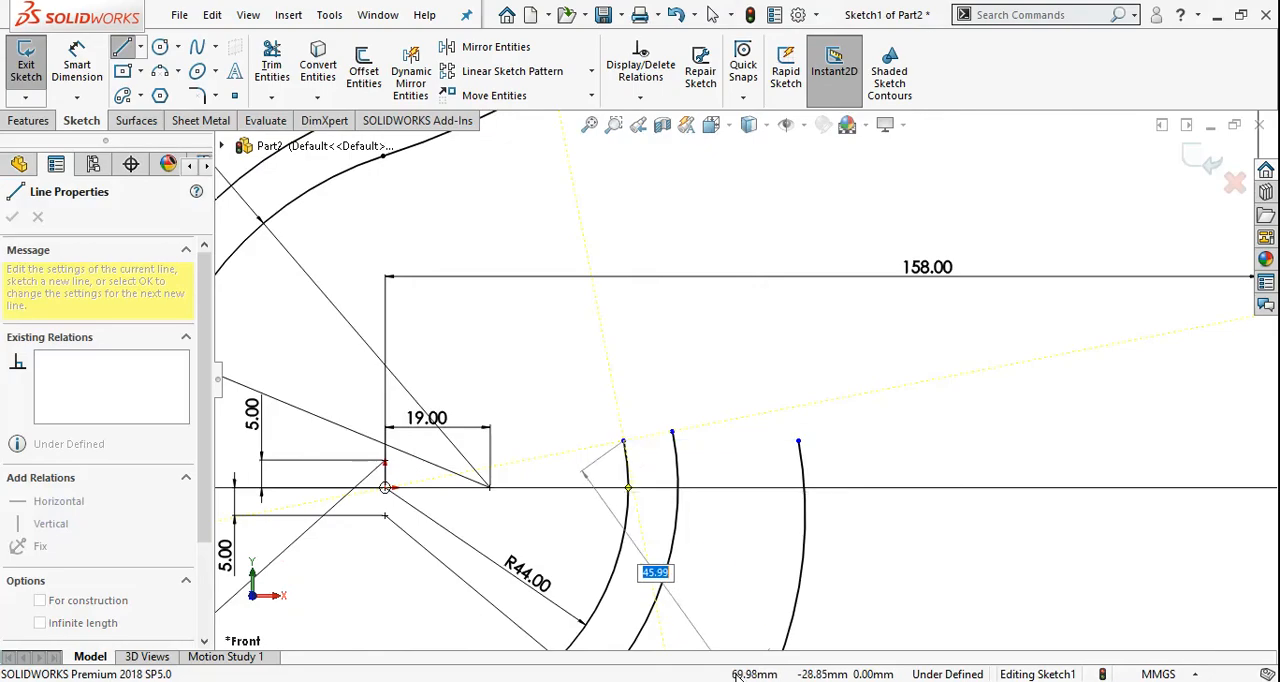
key(alt+Tab)
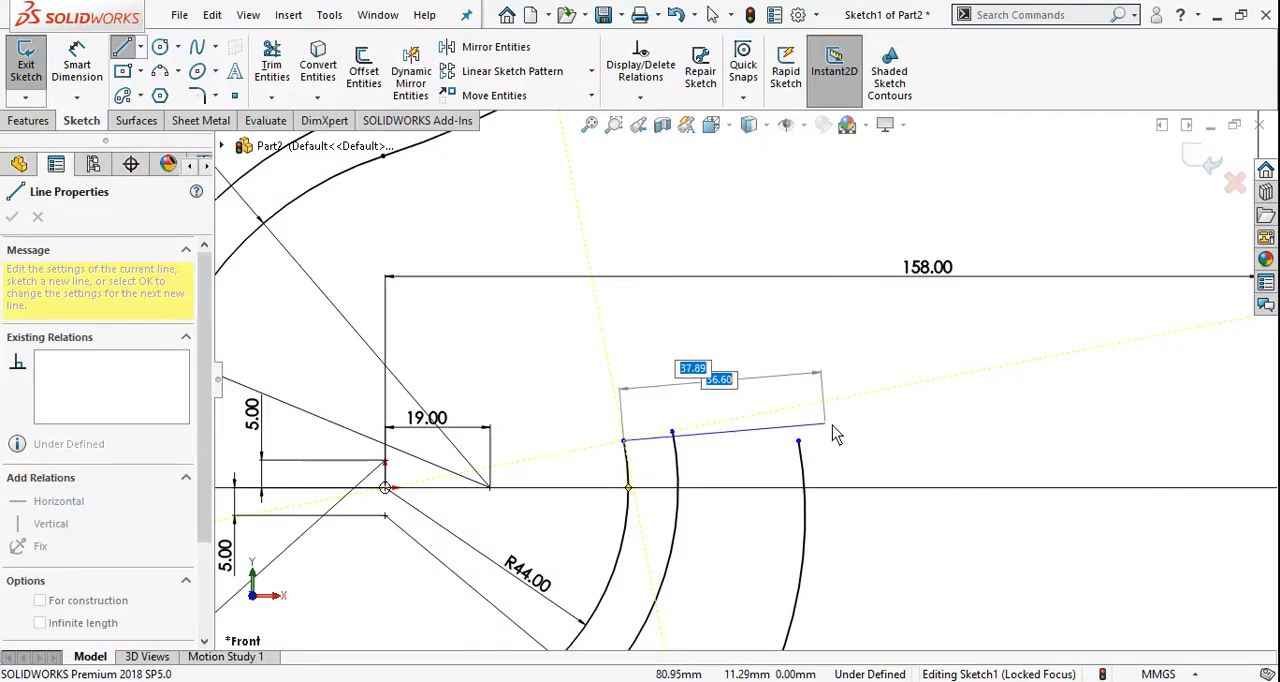
scroll(840, 440, up, 3)
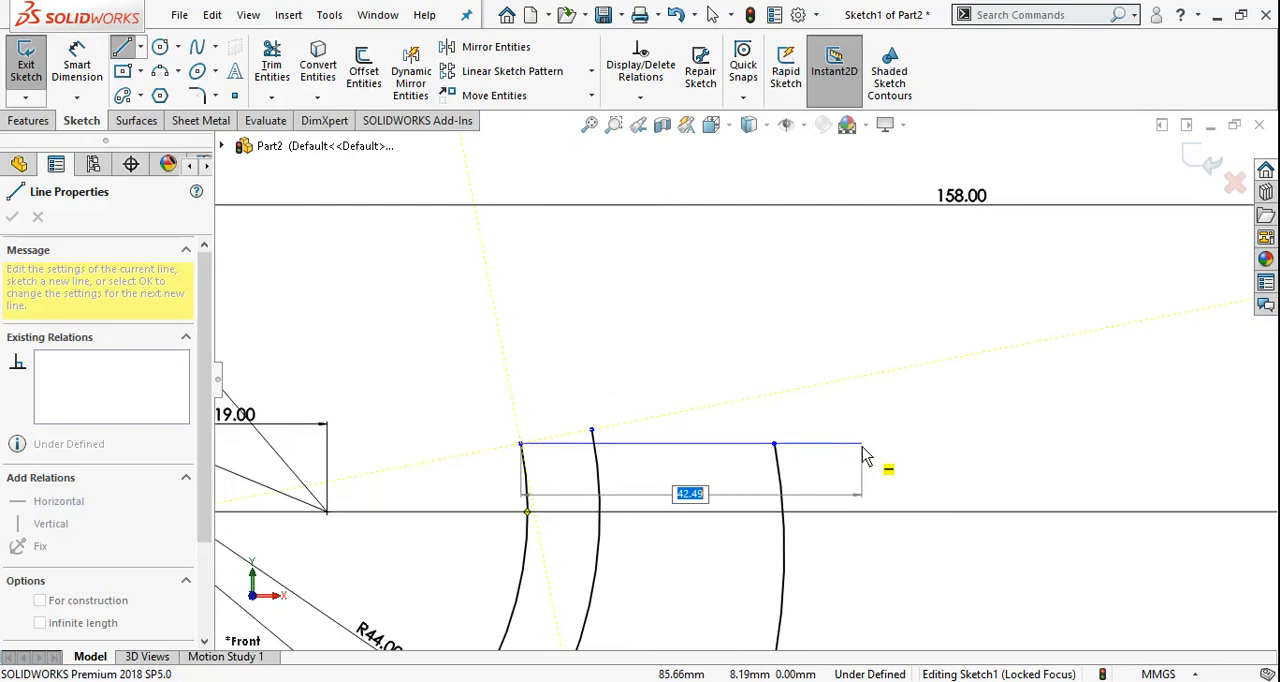
click(864, 449)
Sketch a 24 mm vertical line downward from the outer end of the hook's horizontal end line
scroll(863, 449, down, 5)
scroll(839, 458, up, 2)
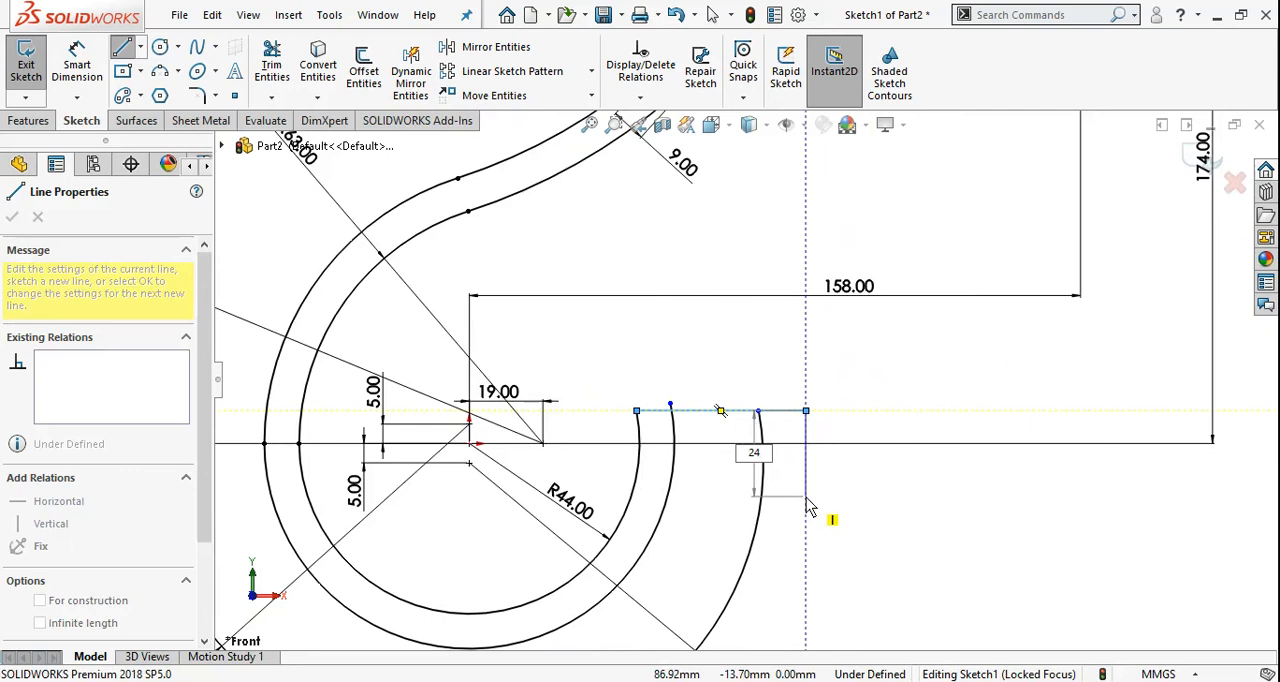
key(Return)
key(Escape)
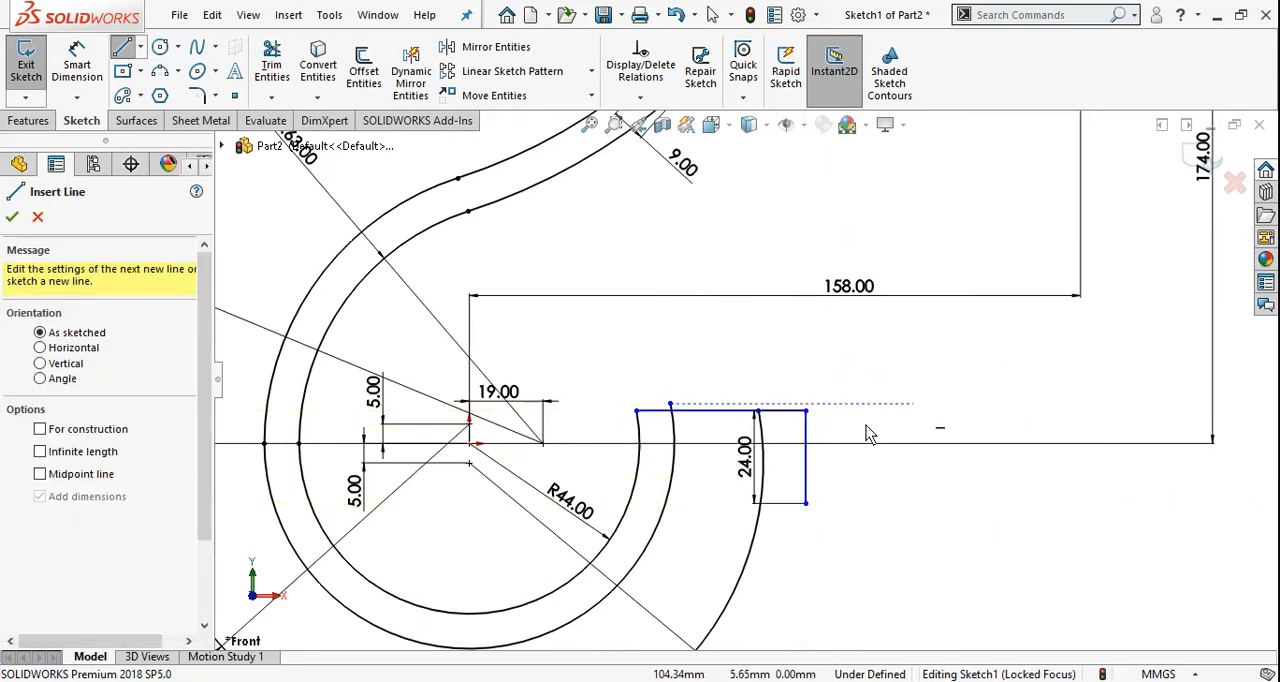
scroll(864, 484, down, 1)
key(Escape)
scroll(876, 485, up, 2)
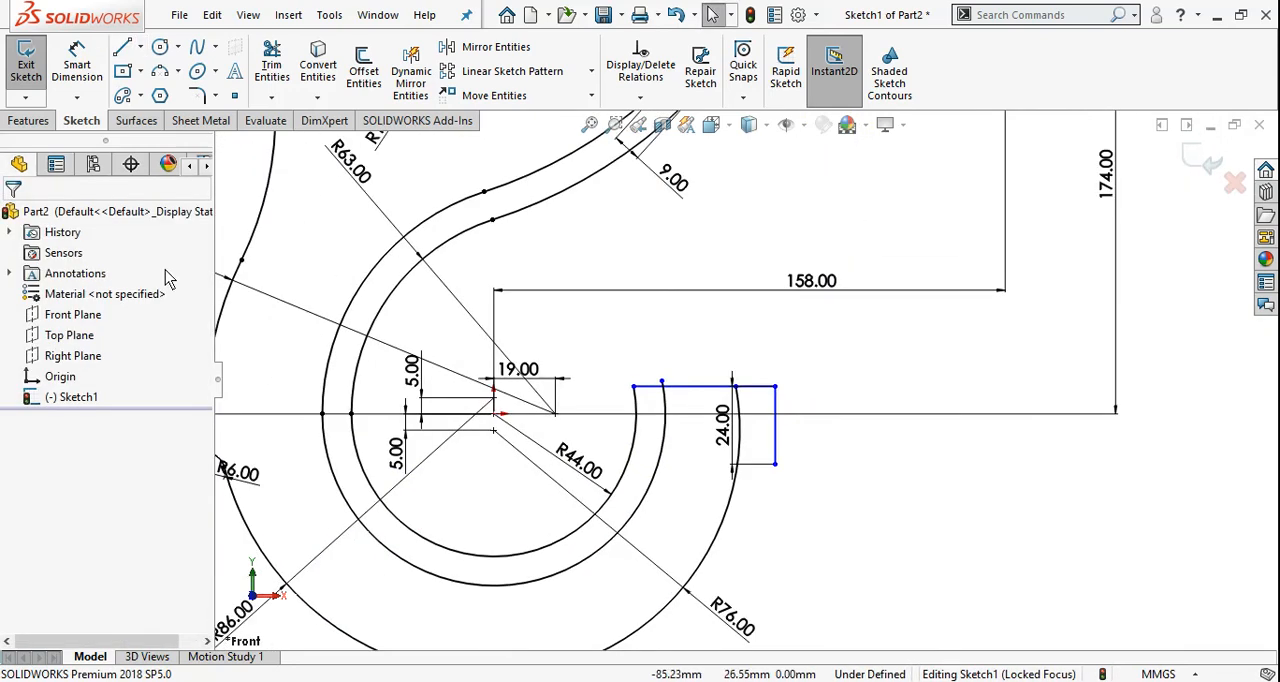
Dimension the hook's horizontal end line 12 mm above the origin
click(77, 62)
scroll(540, 455, down, 3)
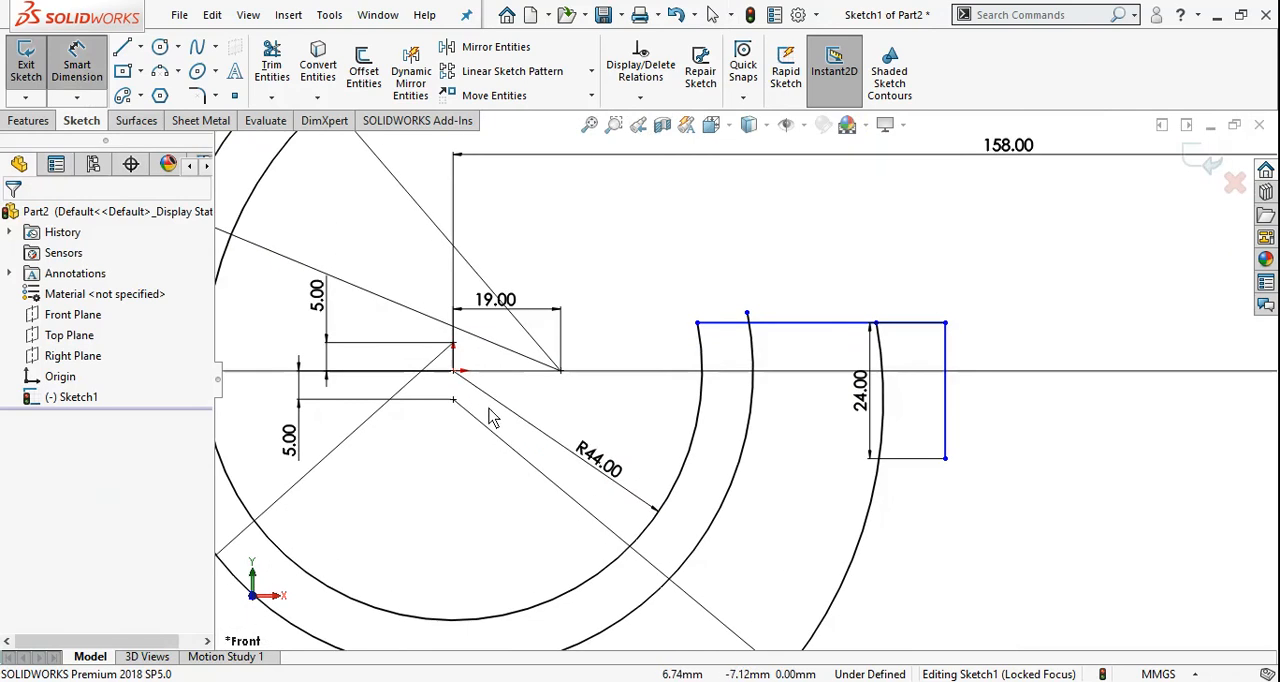
click(453, 371)
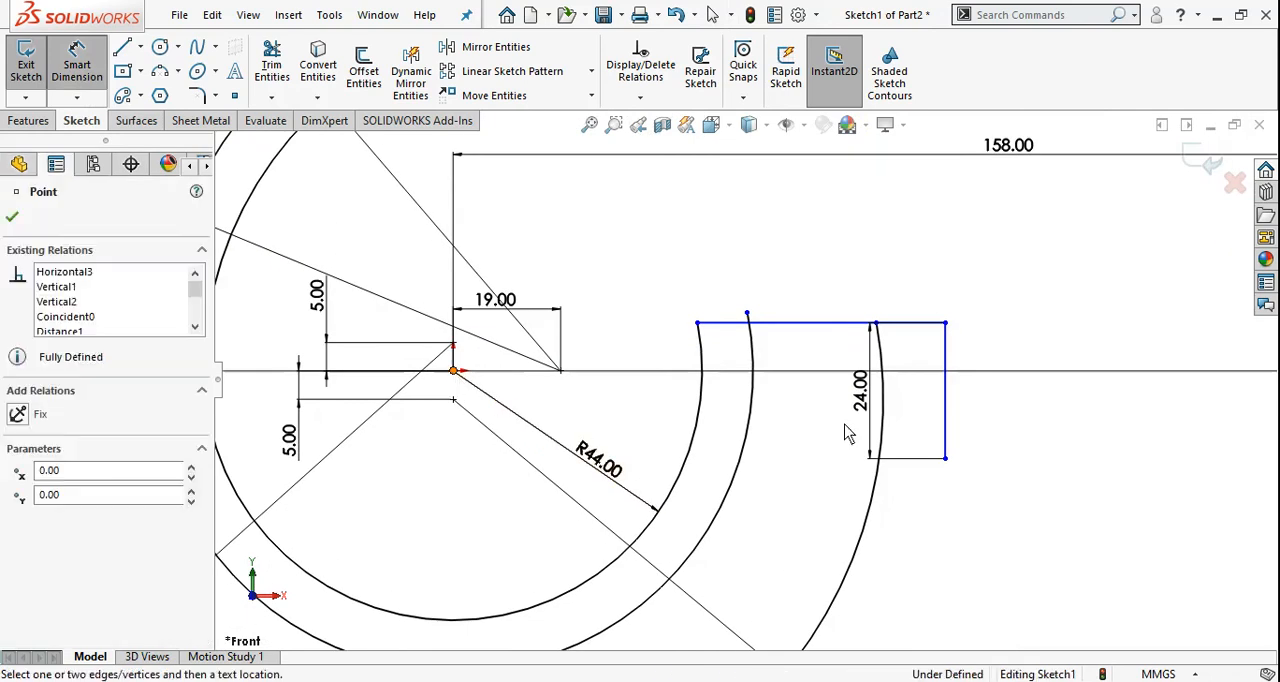
click(837, 324)
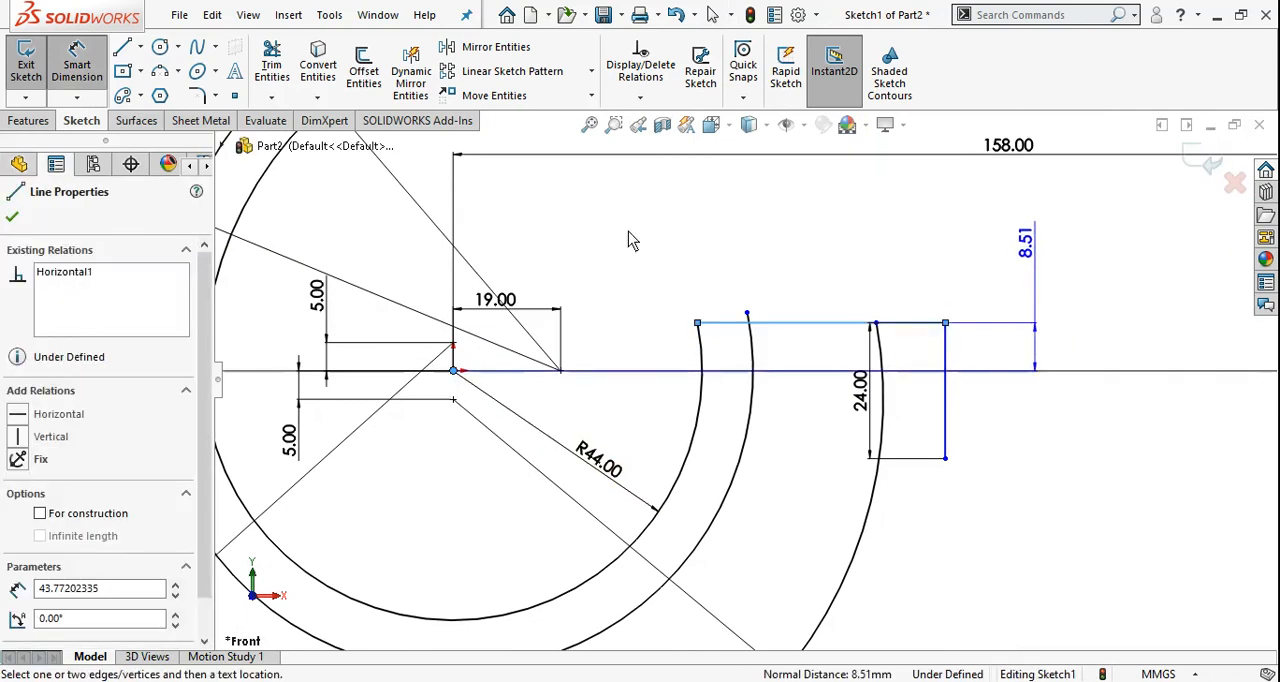
click(644, 441)
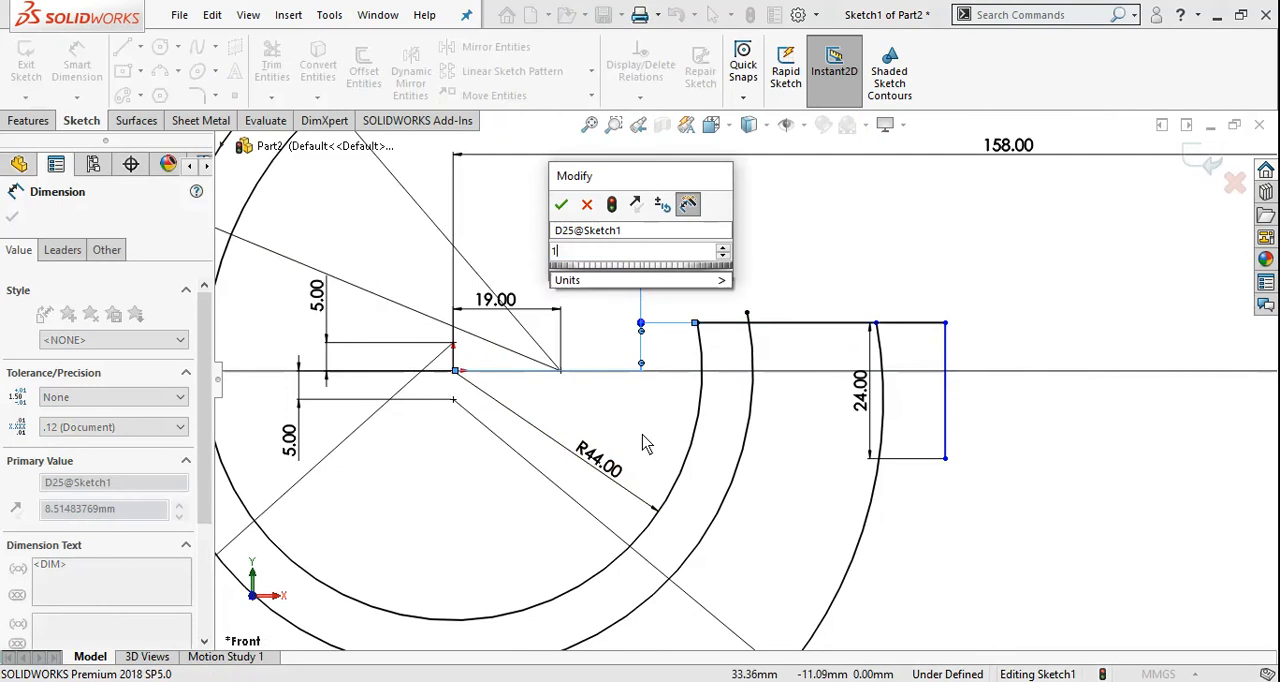
key(Return)
key(Escape)
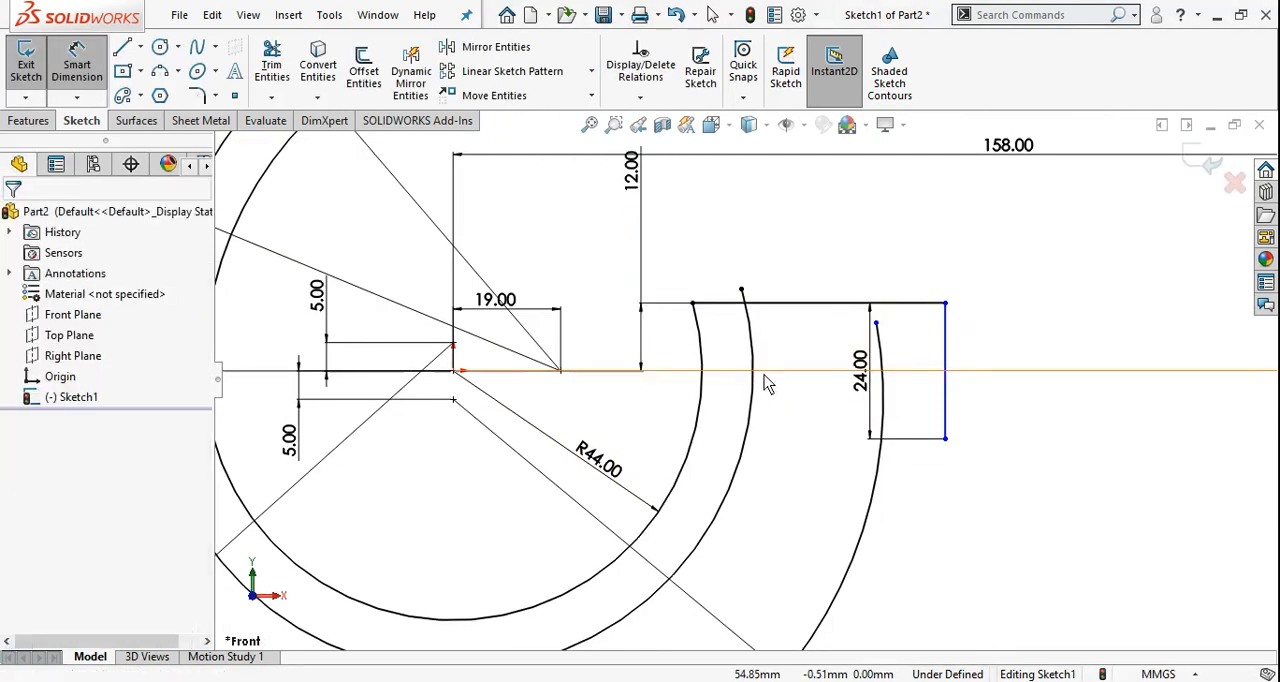
Make the upper endpoint of the 76 mm arc coincident with the hook's horizontal end line
scroll(928, 340, down, 2)
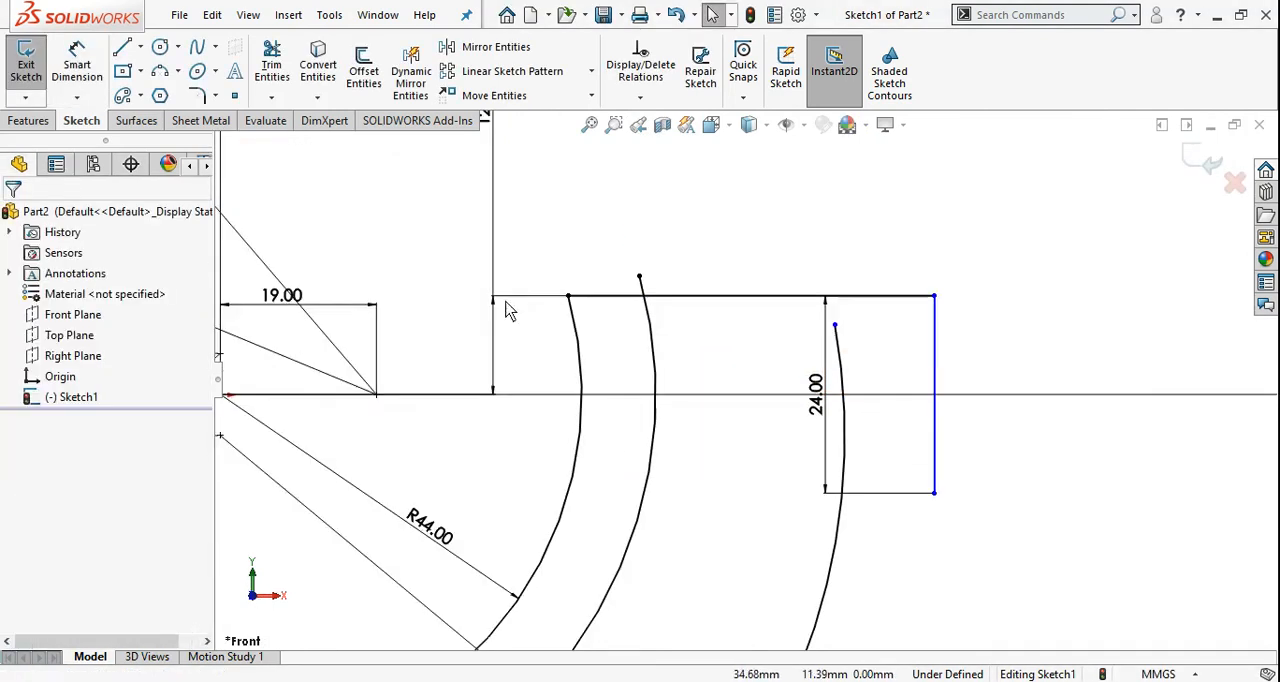
click(835, 324)
click(849, 297)
ctrl+click(835, 325)
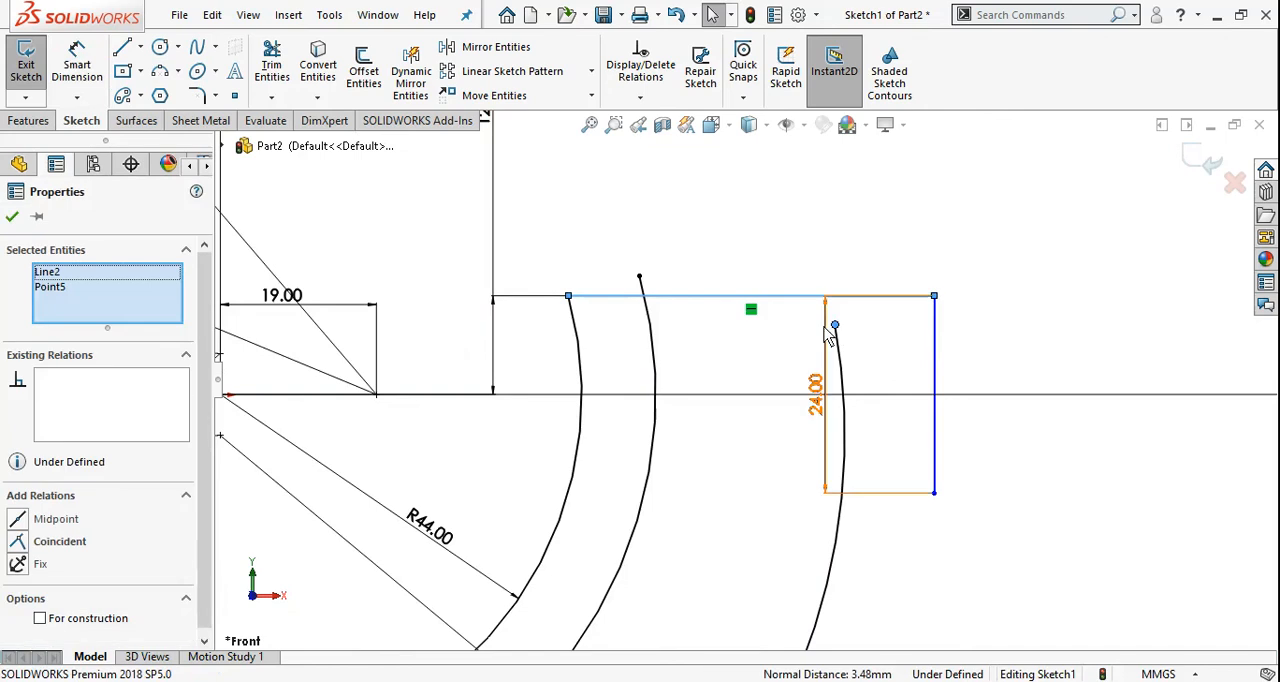
click(40, 543)
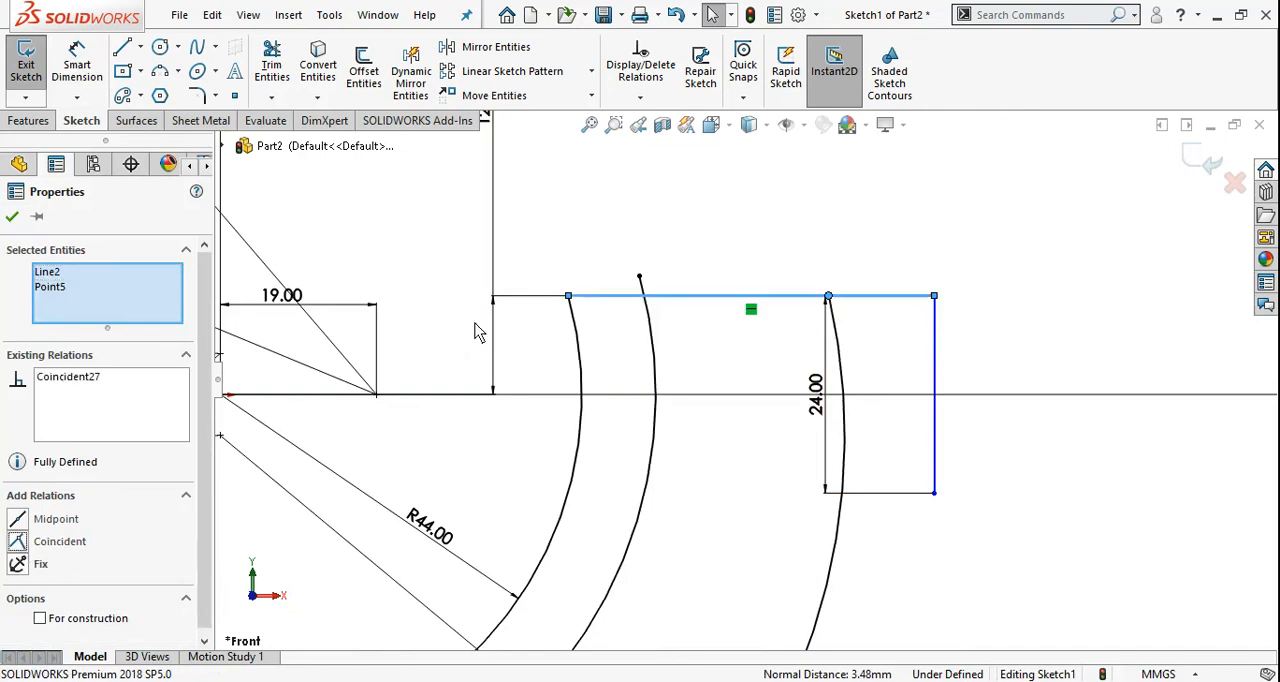
click(13, 217)
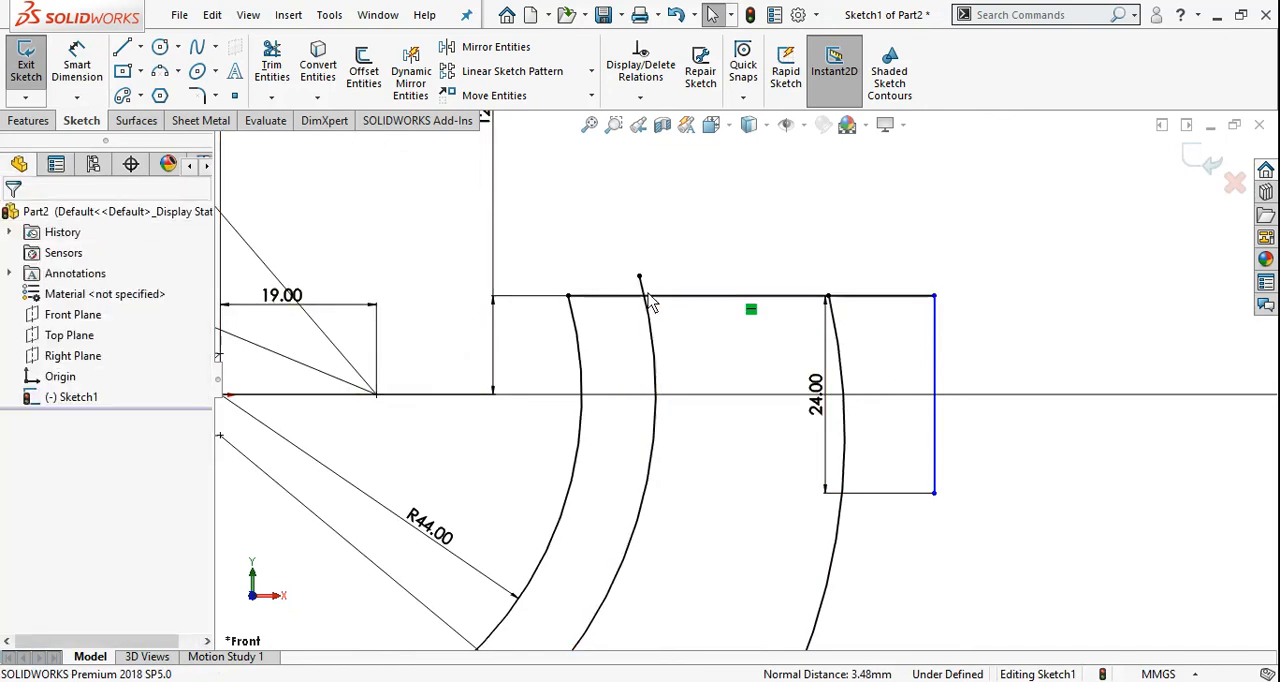
Trim the middle arc's excess above the hook's end line and move the 24 mm dimension outside the hook
click(273, 70)
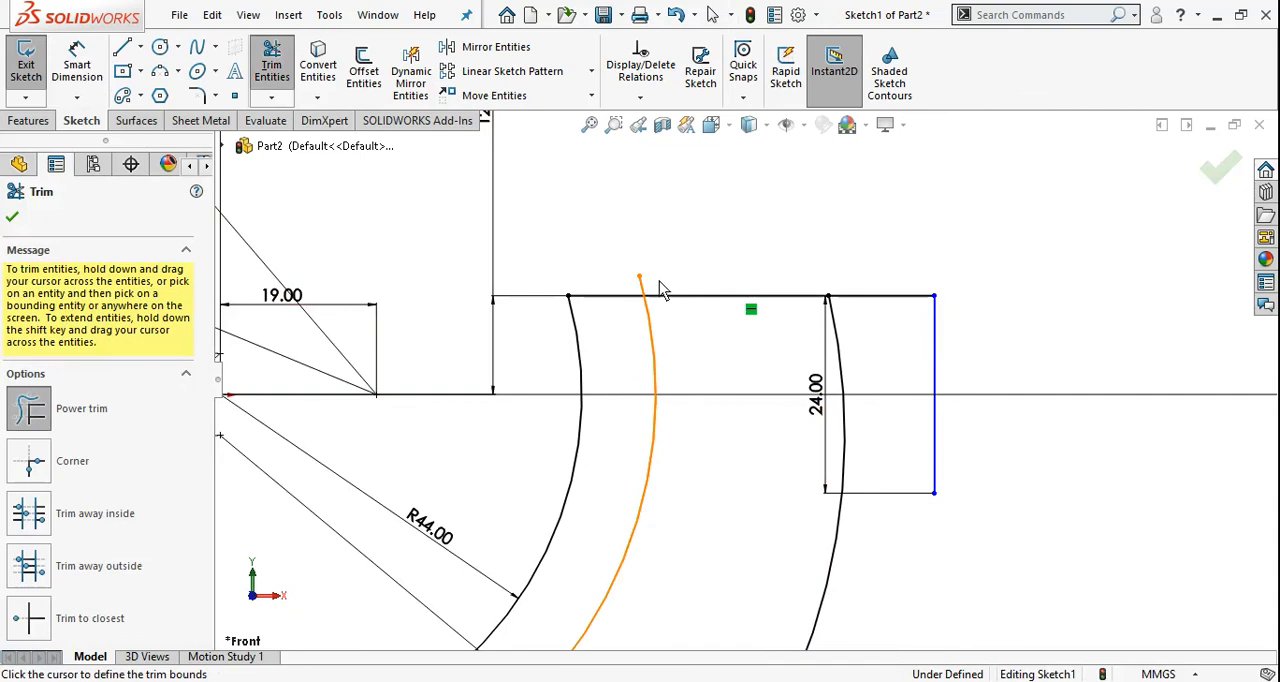
drag(661, 283, 639, 288)
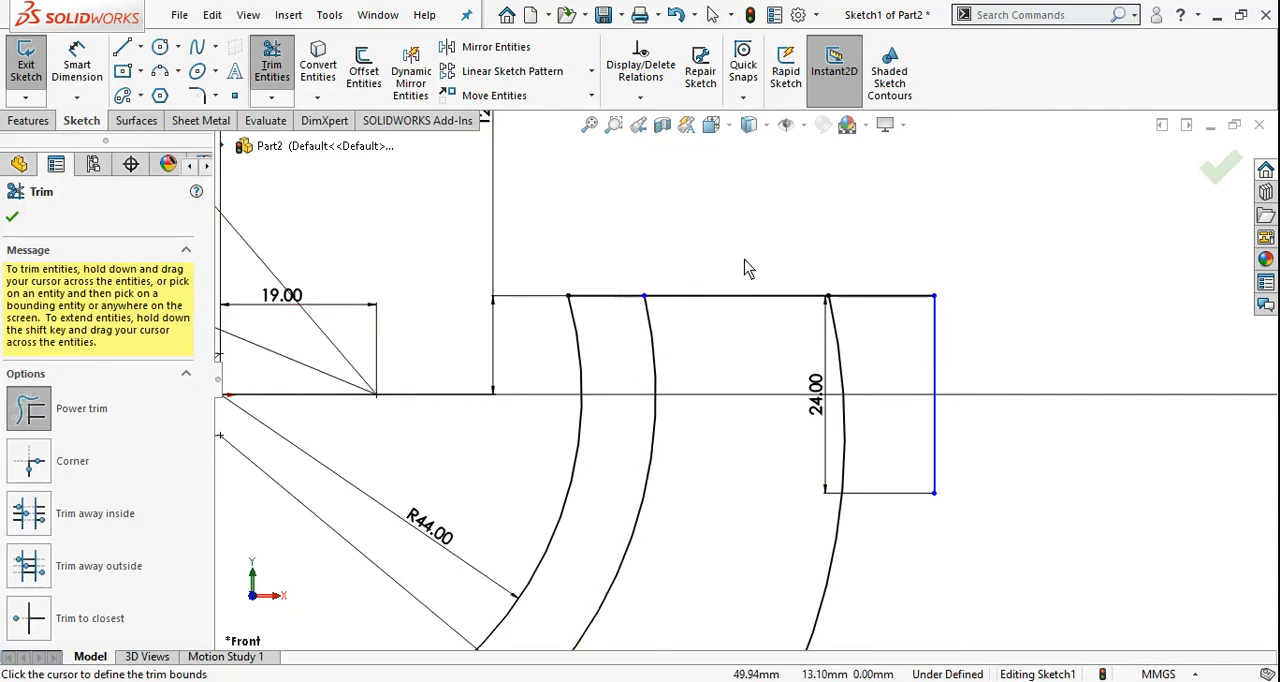
key(Escape)
scroll(770, 380, up, 4)
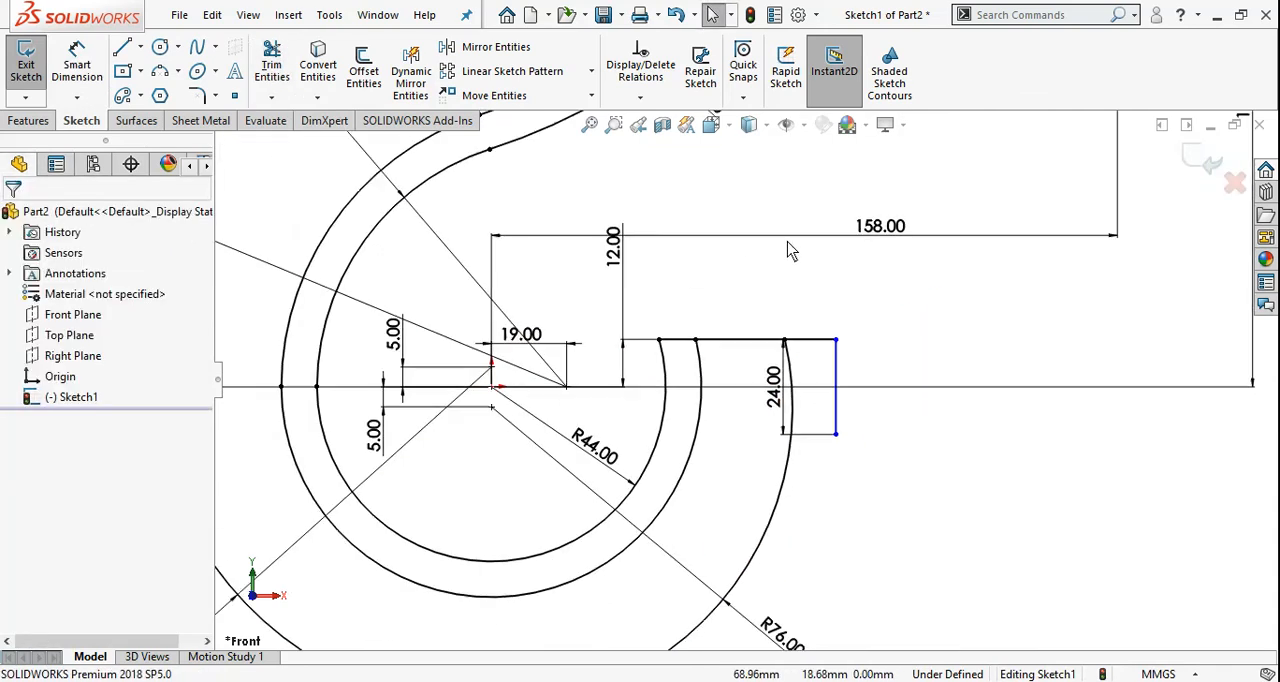
drag(788, 380, 927, 380)
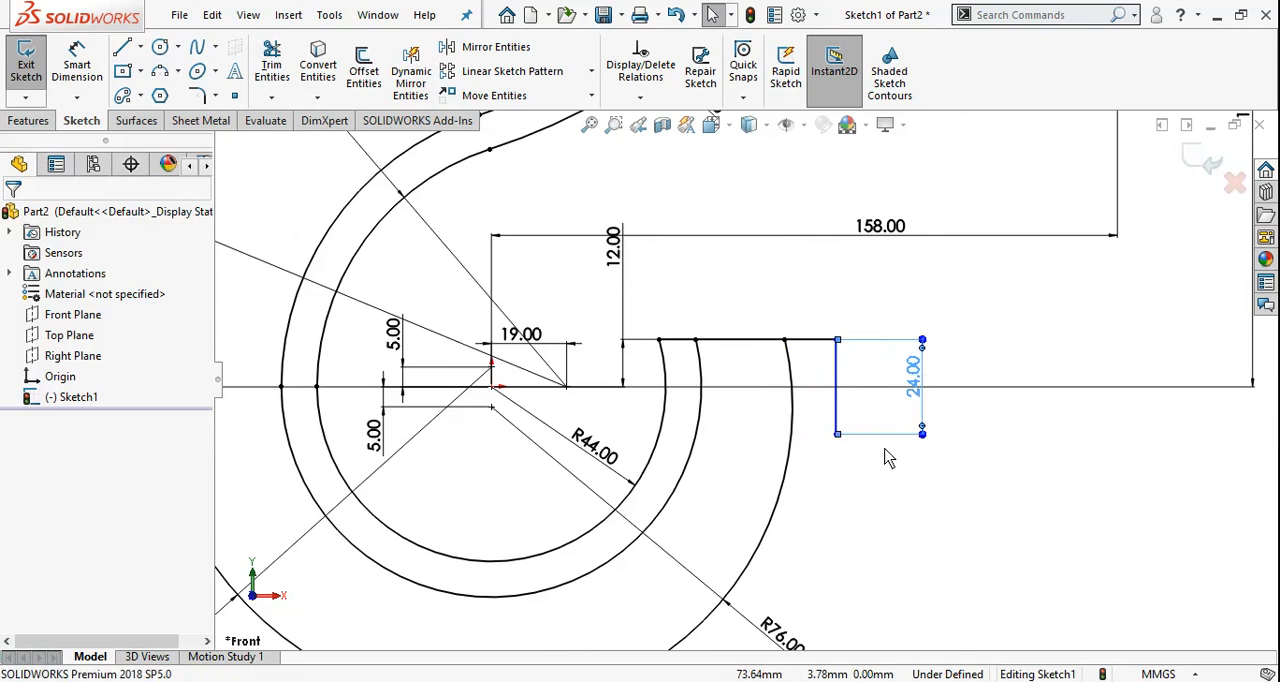
Check the hook's overall width on the drawing in Photos and dimension the 24 mm vertical line 80 mm from the origin in SOLIDWORKS
scroll(909, 291, up, 4)
key(alt+Tab)
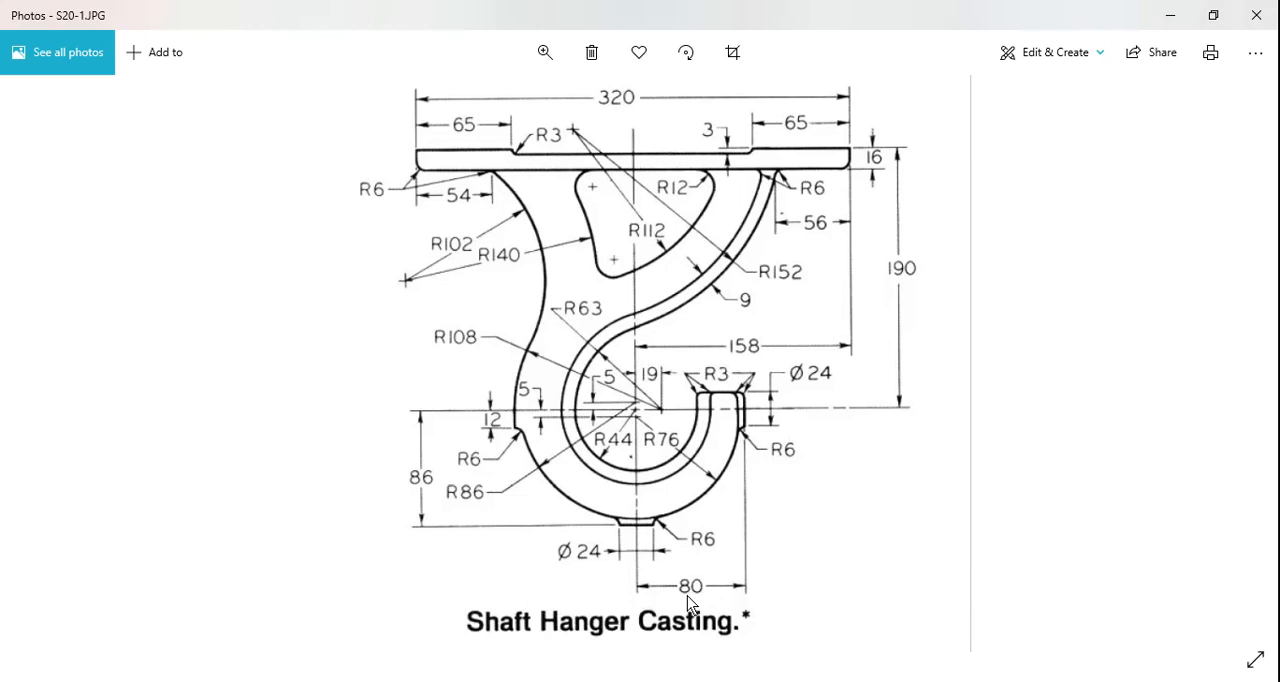
key(alt+Tab)
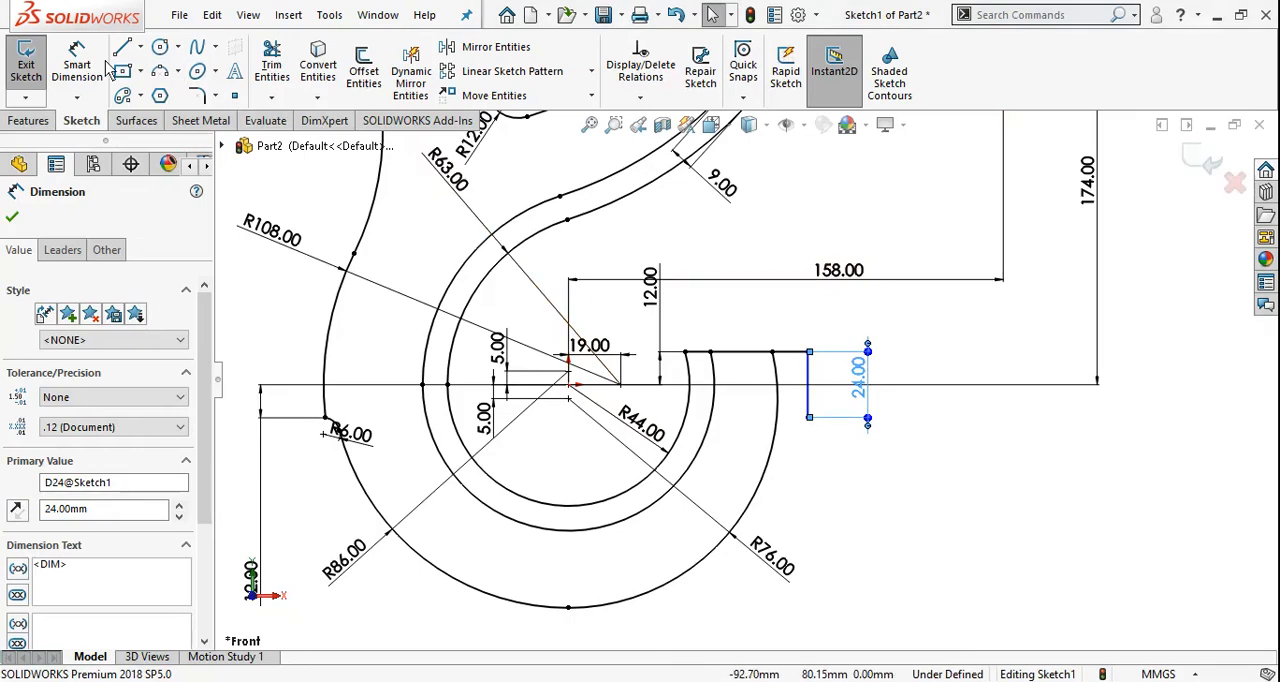
click(569, 385)
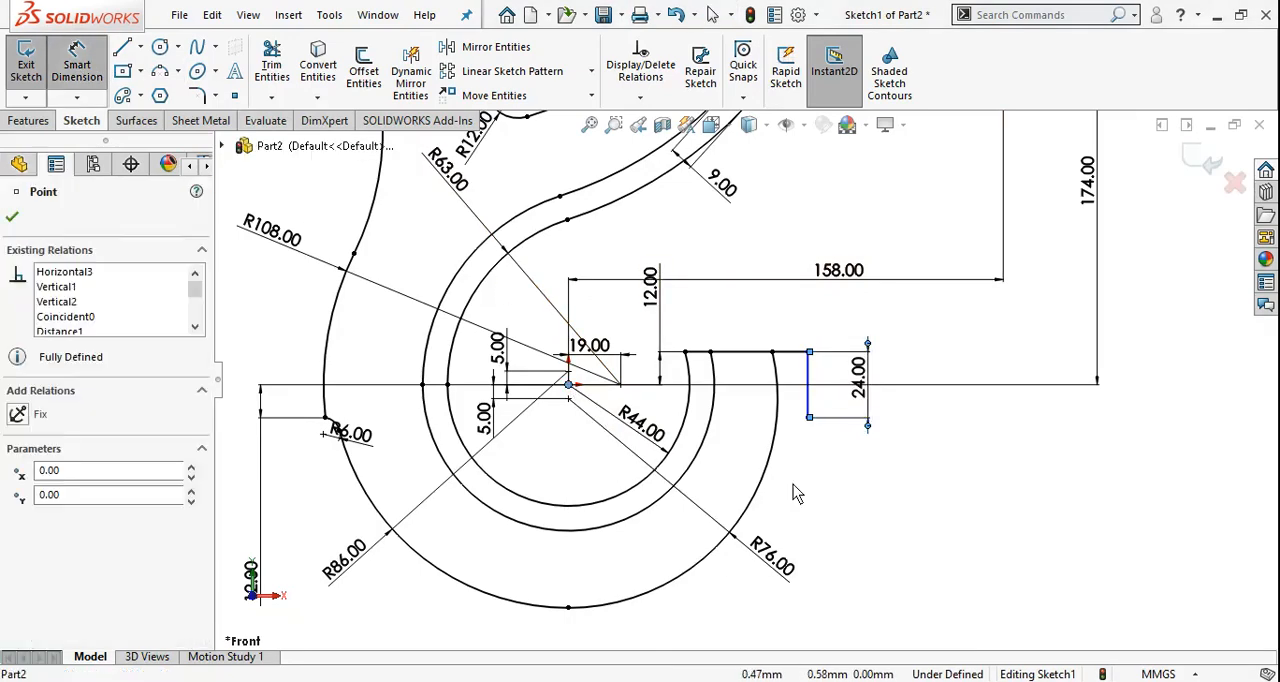
scroll(817, 397, up, 1)
scroll(817, 400, up, 2)
click(781, 390)
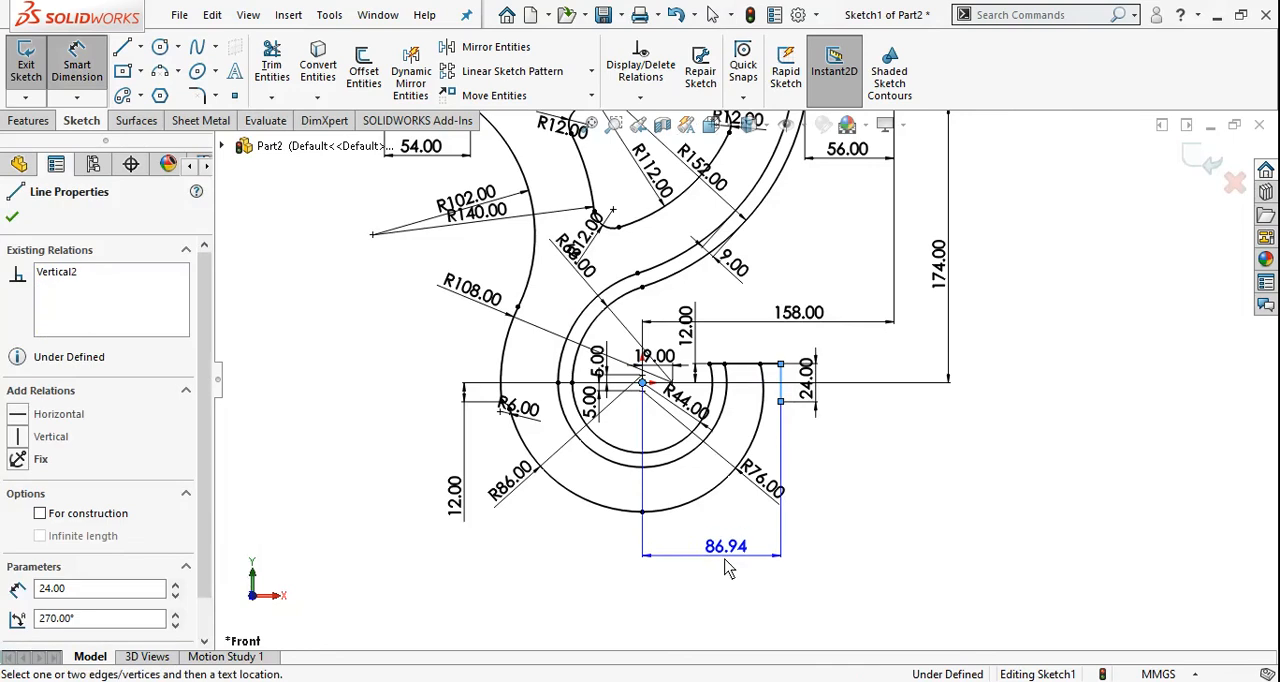
click(725, 603)
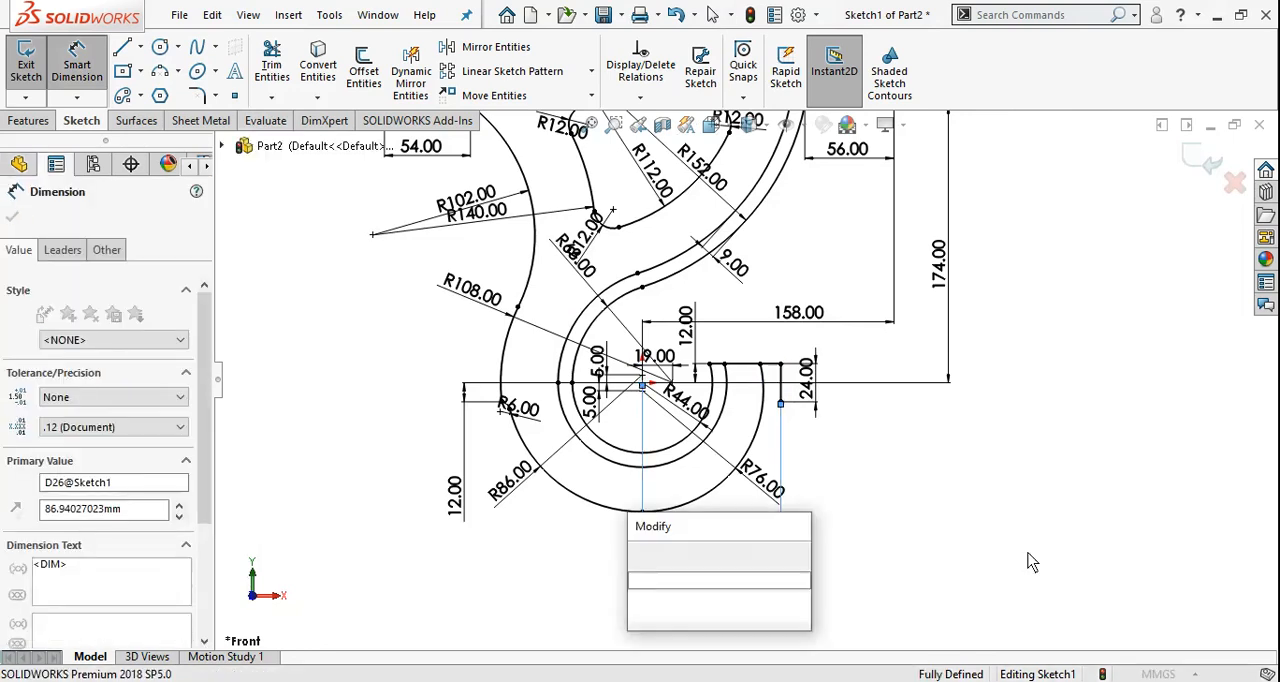
text(80)
key(Return)
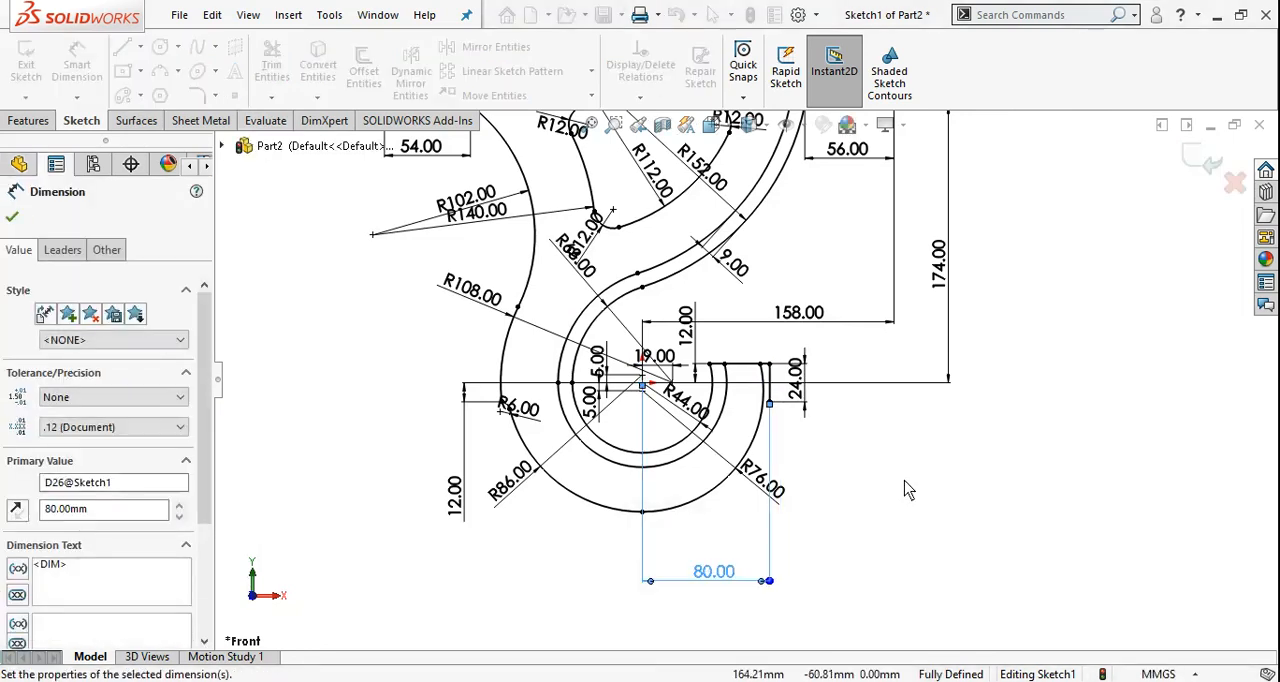
Consult the drawing in Photos and sketch a 6 mm radius three-point arc in SOLIDWORKS from the vertical line's lower end to the 76 mm arc
scroll(912, 430, down, 5)
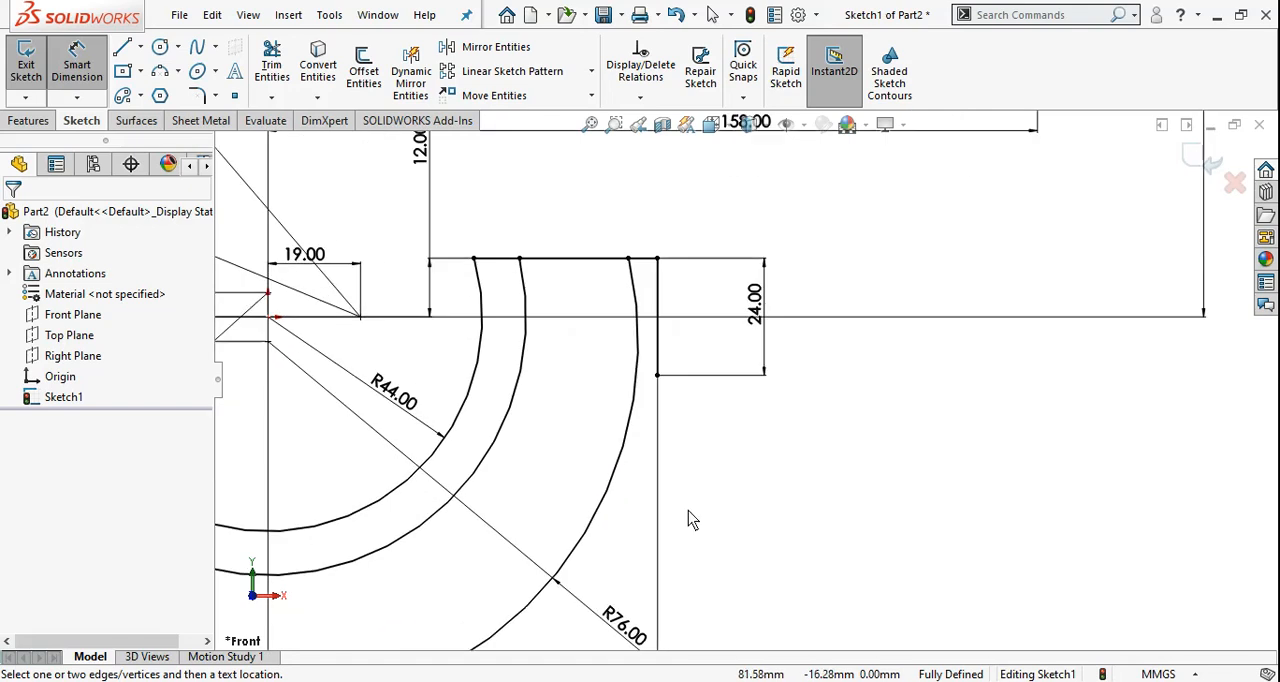
key(alt+Tab)
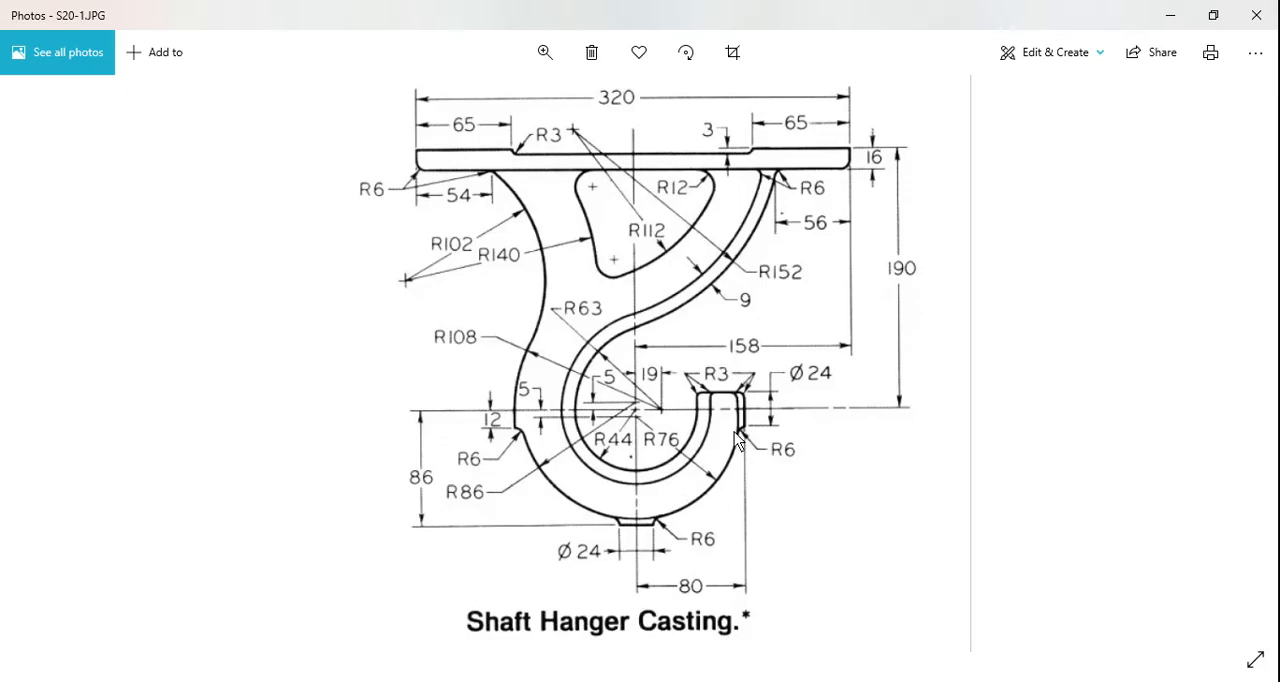
key(alt+Tab)
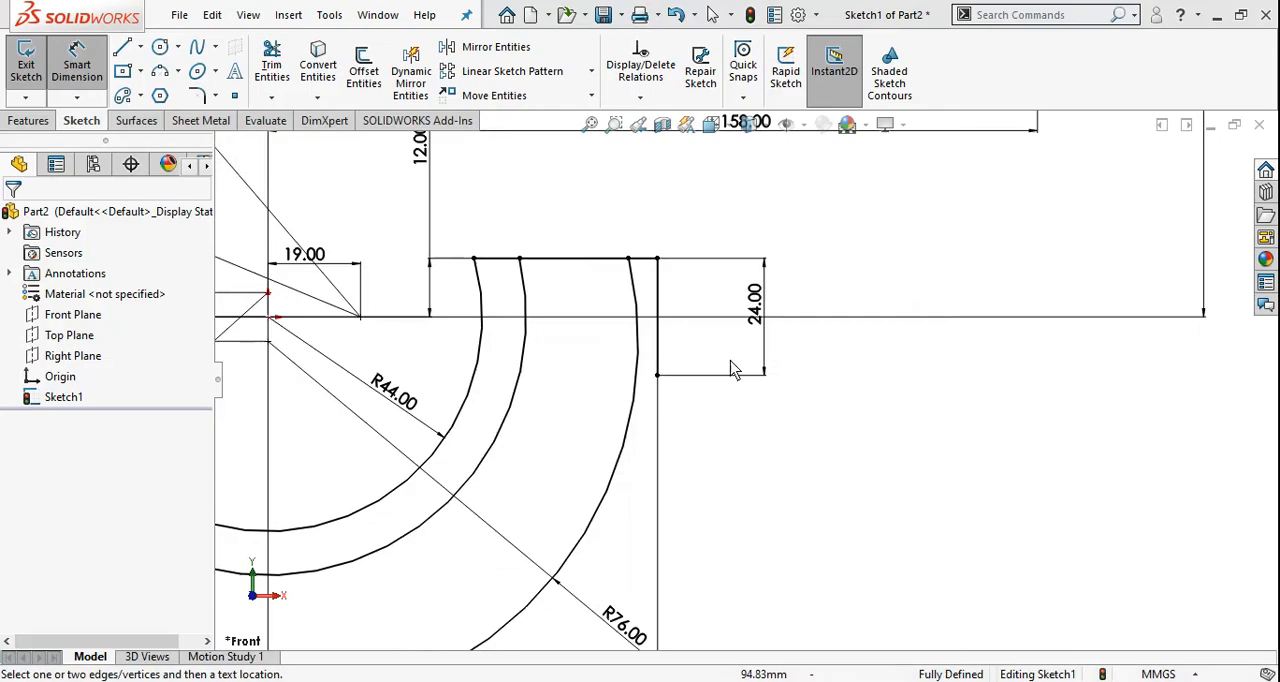
scroll(735, 363, down, 3)
click(178, 73)
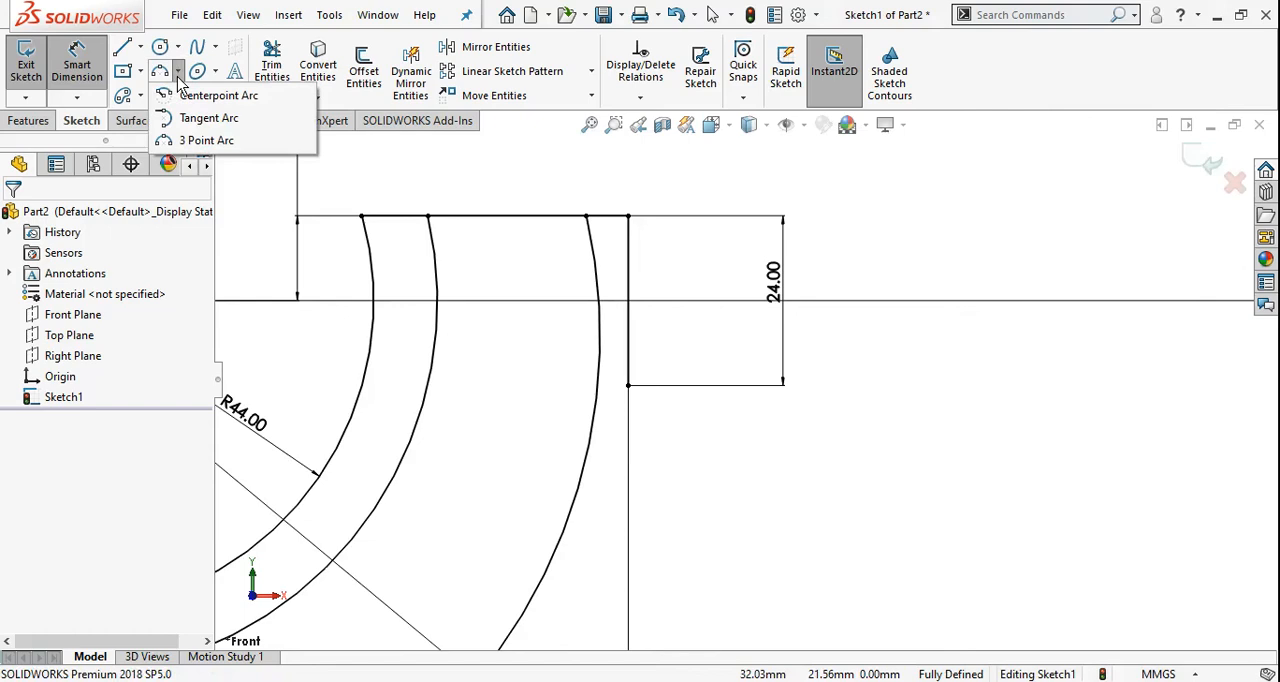
click(206, 140)
scroll(580, 380, down, 3)
click(593, 367)
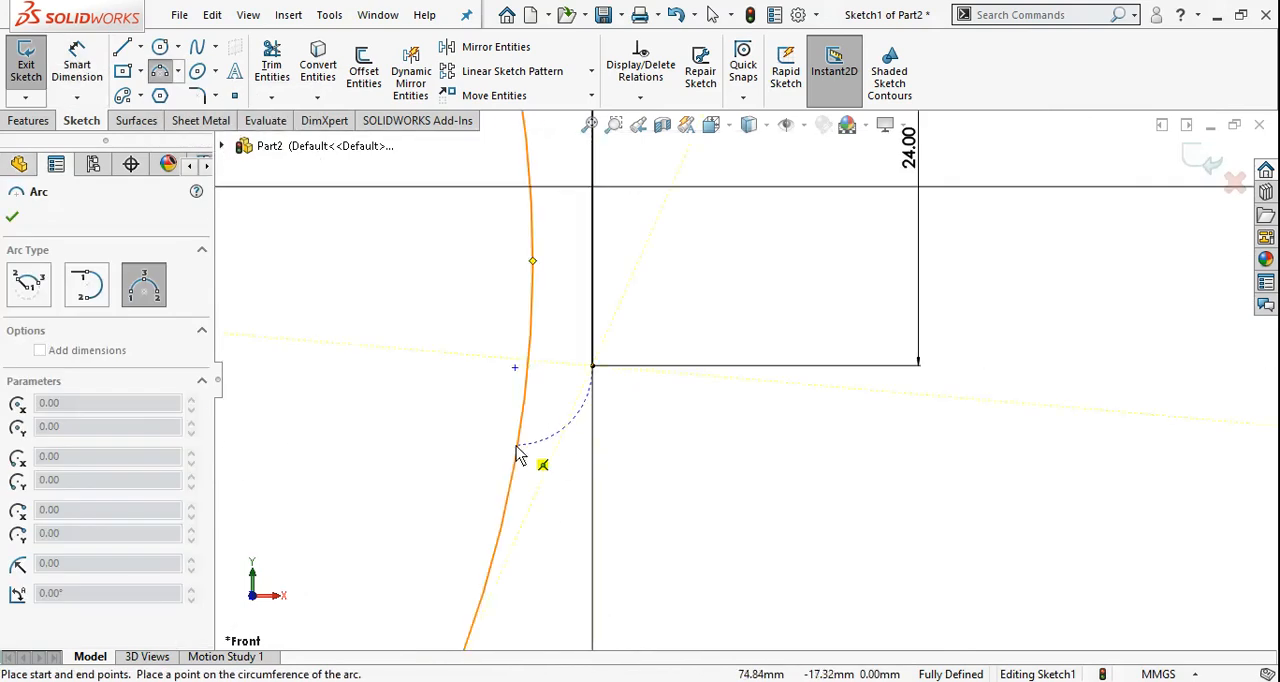
click(517, 445)
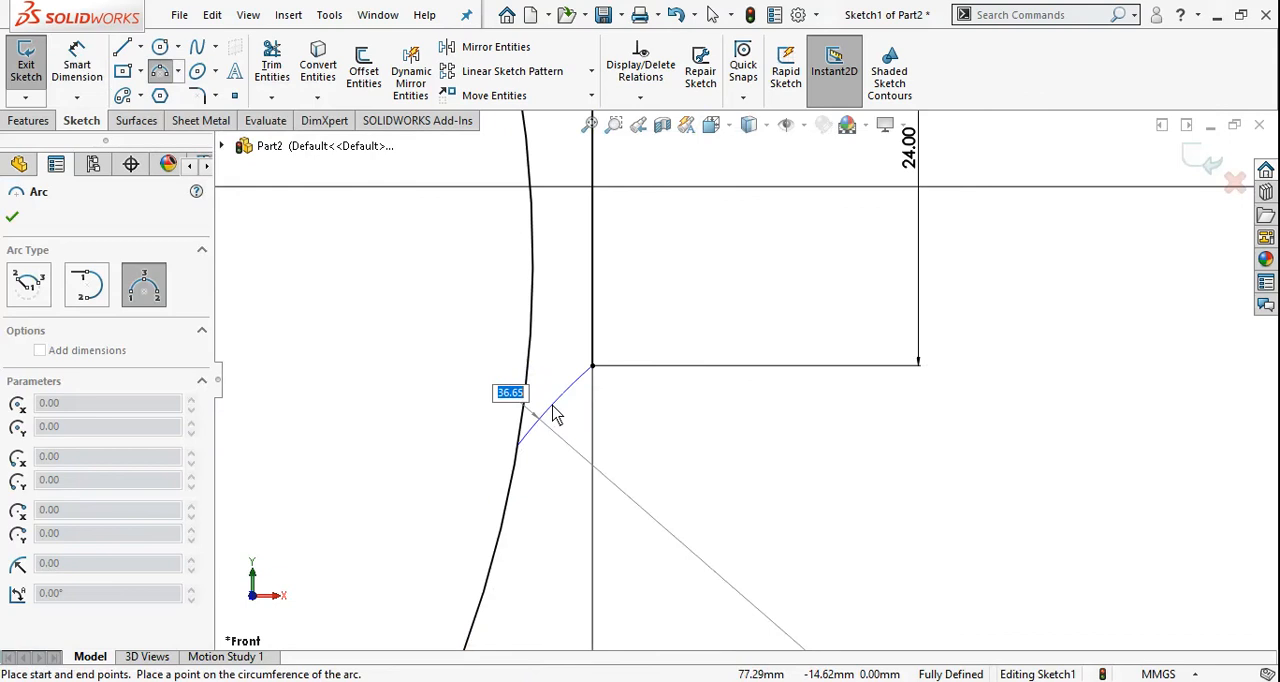
text(6)
key(Return)
key(Escape)
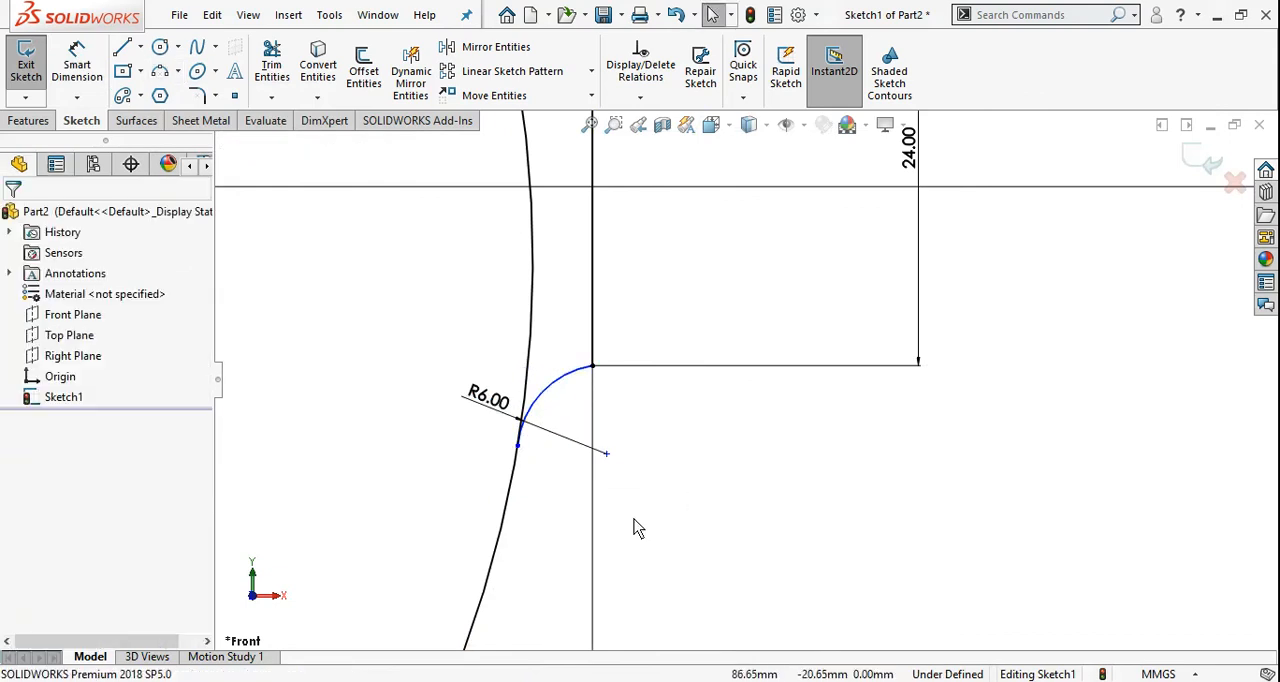
Make the 6 mm corner arc below the hook's vertical end line tangent to the 76 mm arc
click(537, 418)
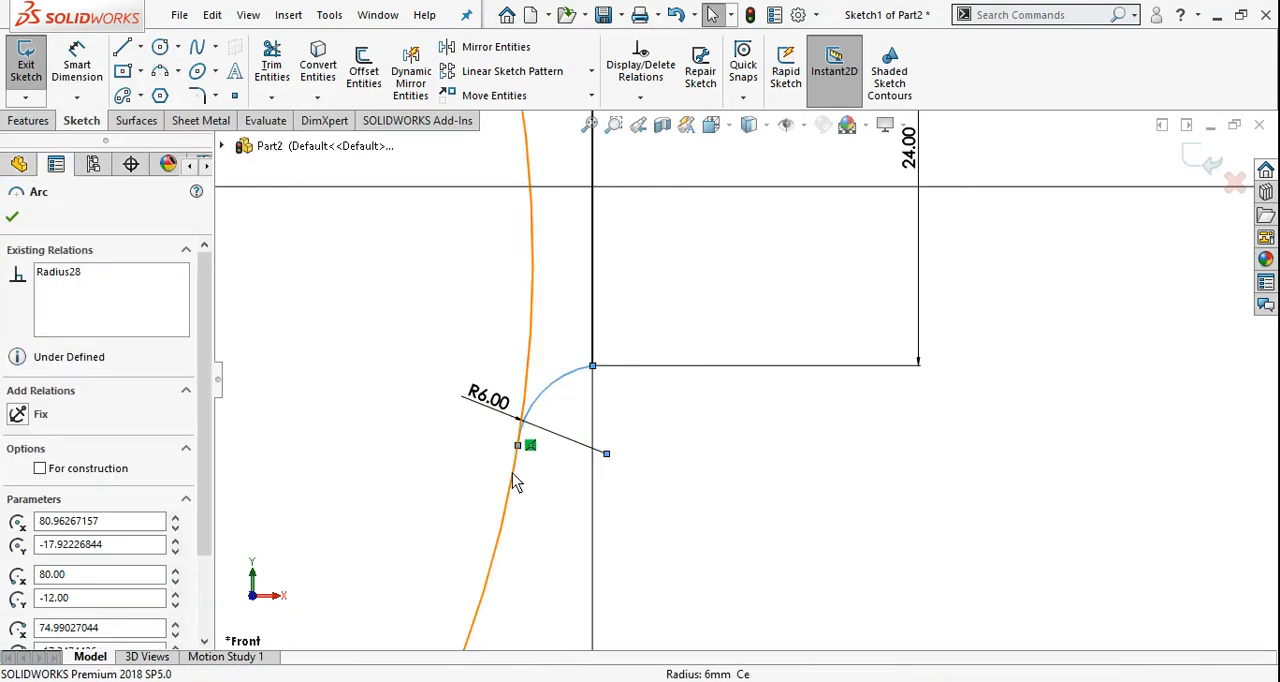
ctrl+click(516, 470)
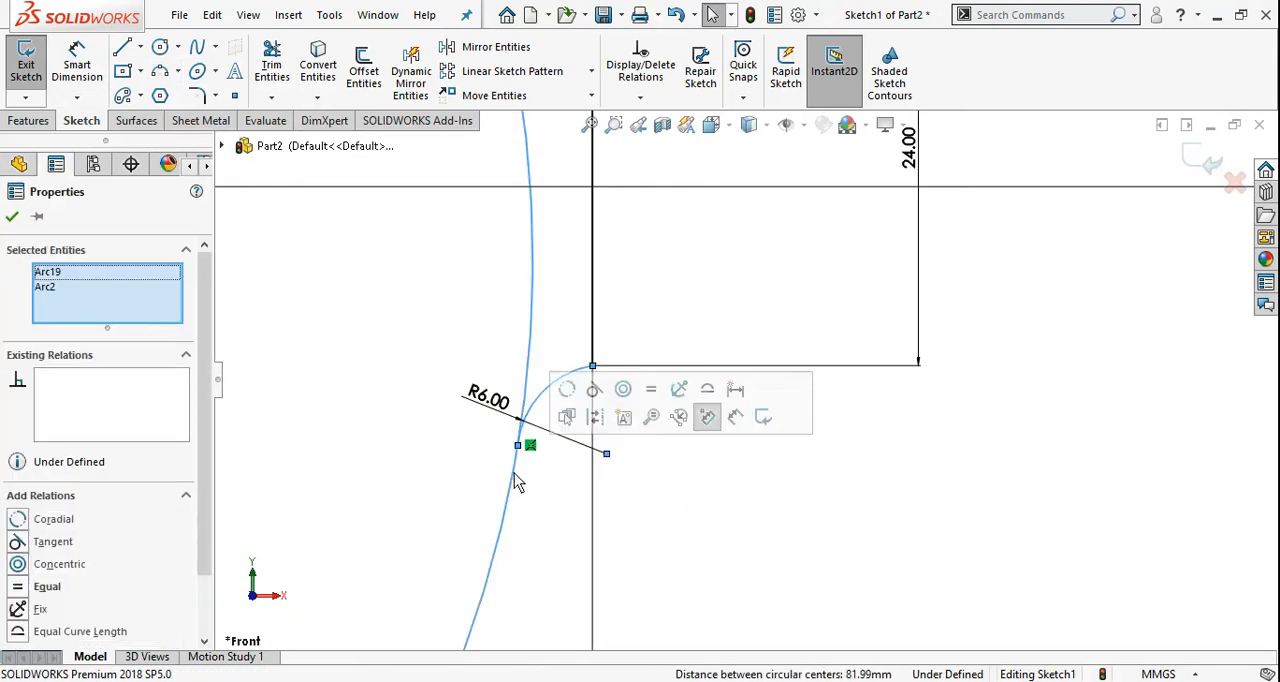
click(18, 542)
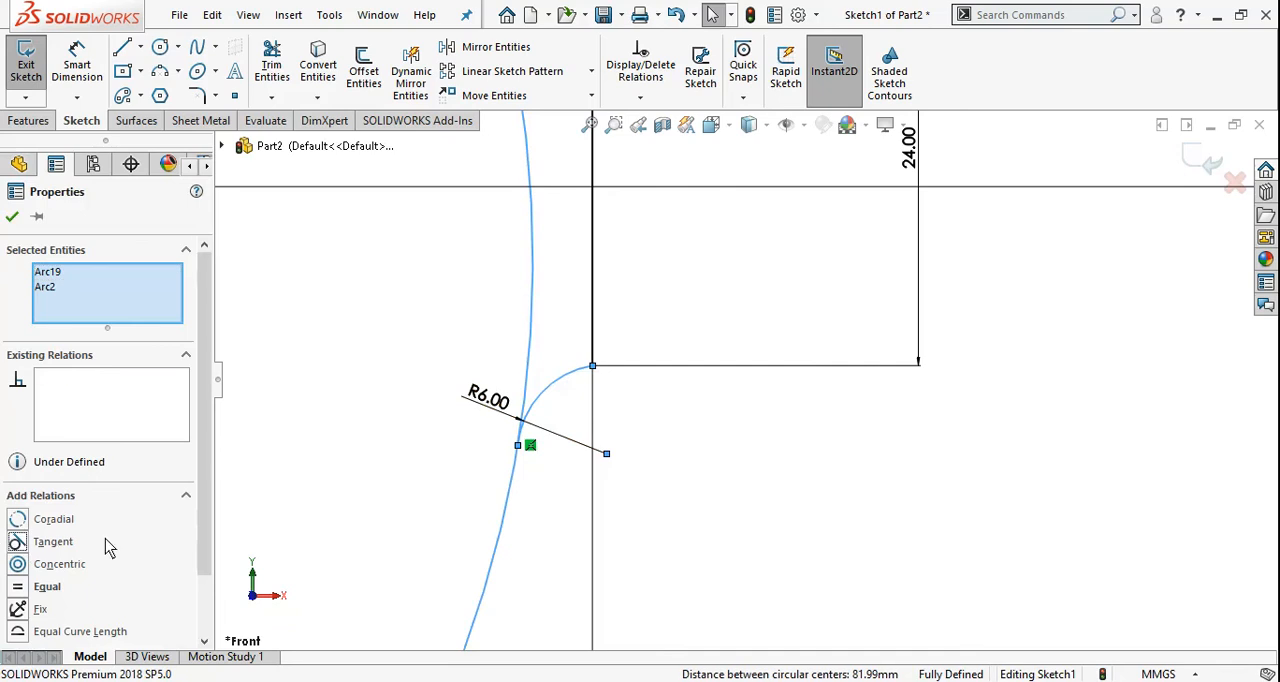
click(12, 217)
scroll(957, 465, up, 5)
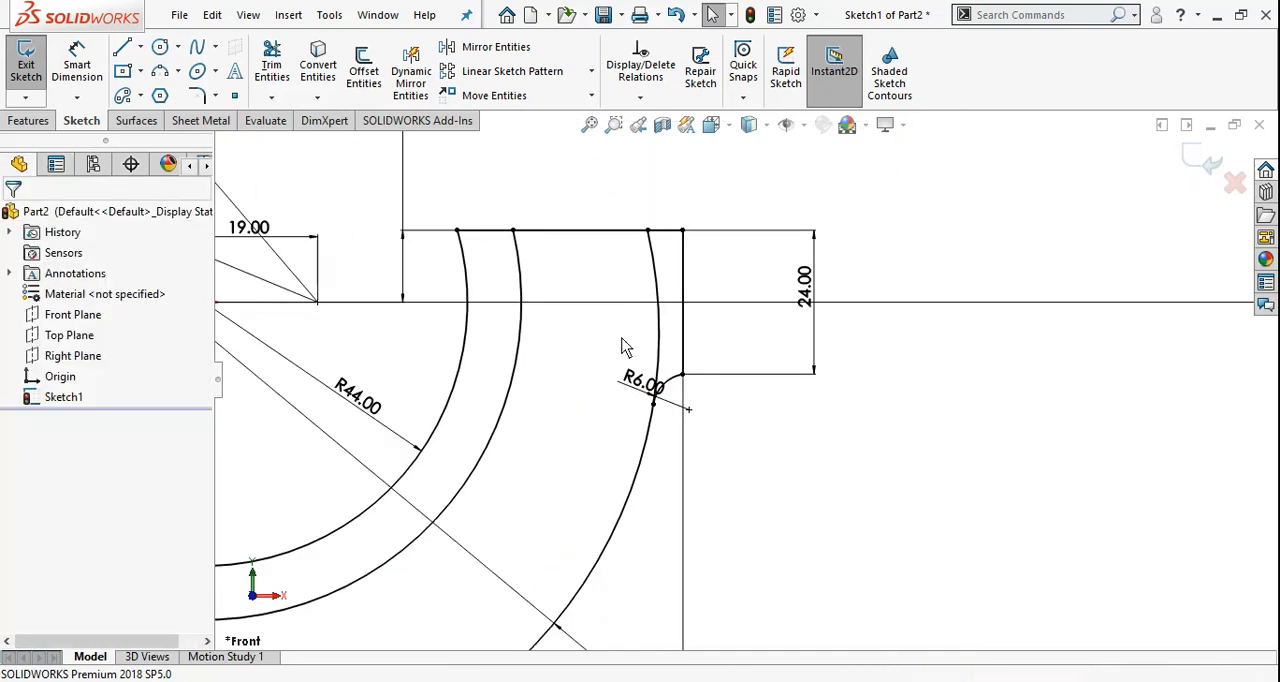
Check the corner radius on the drawing in Photos and fillet both outer corners of the hook's end line at 3 mm in SOLIDWORKS
key(alt+Tab)
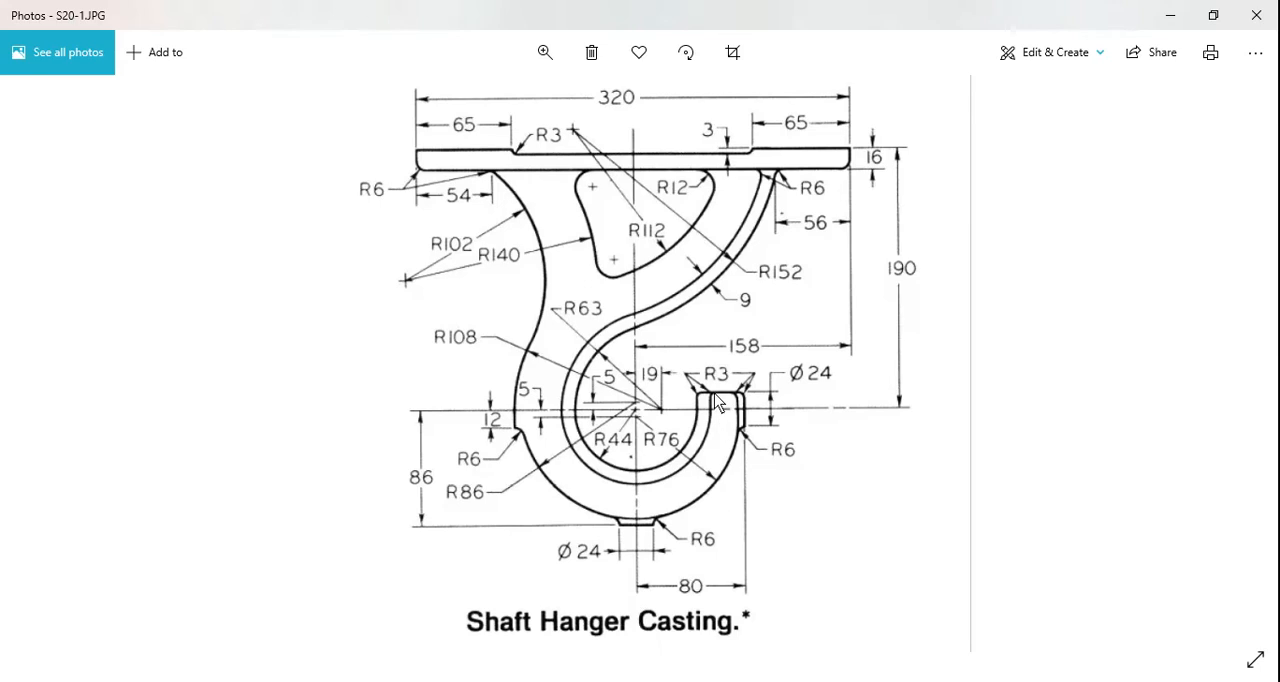
key(alt+Tab)
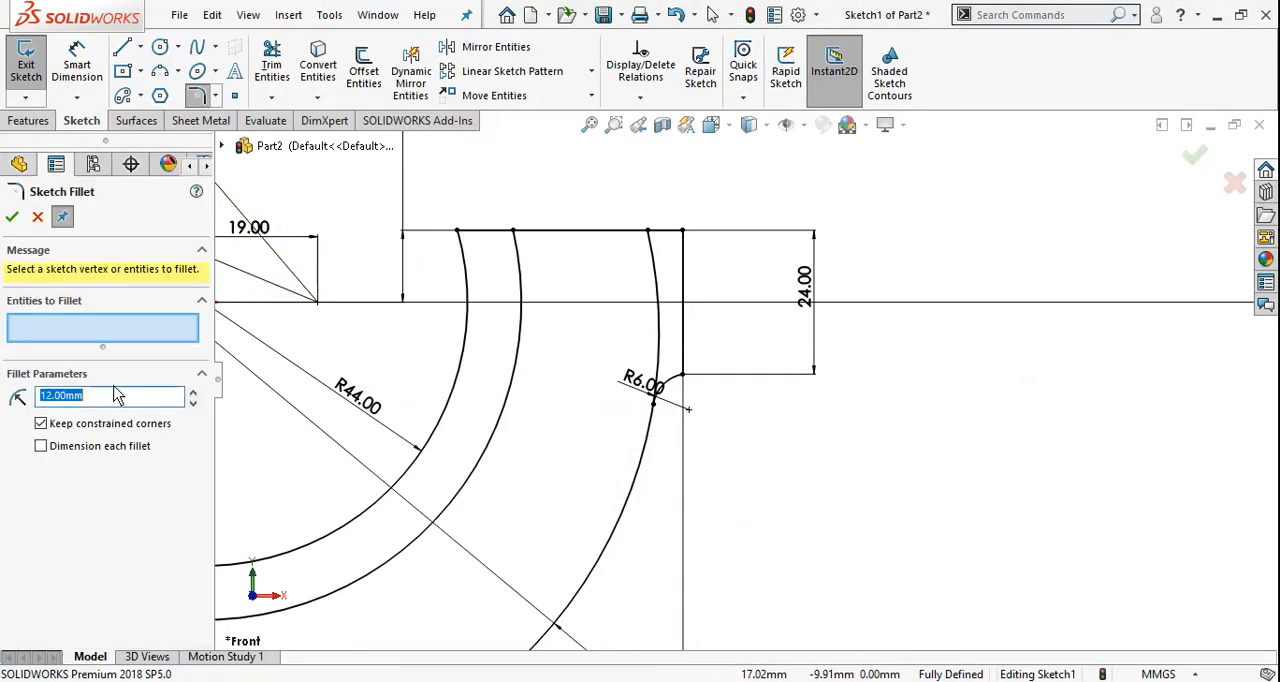
click(466, 240)
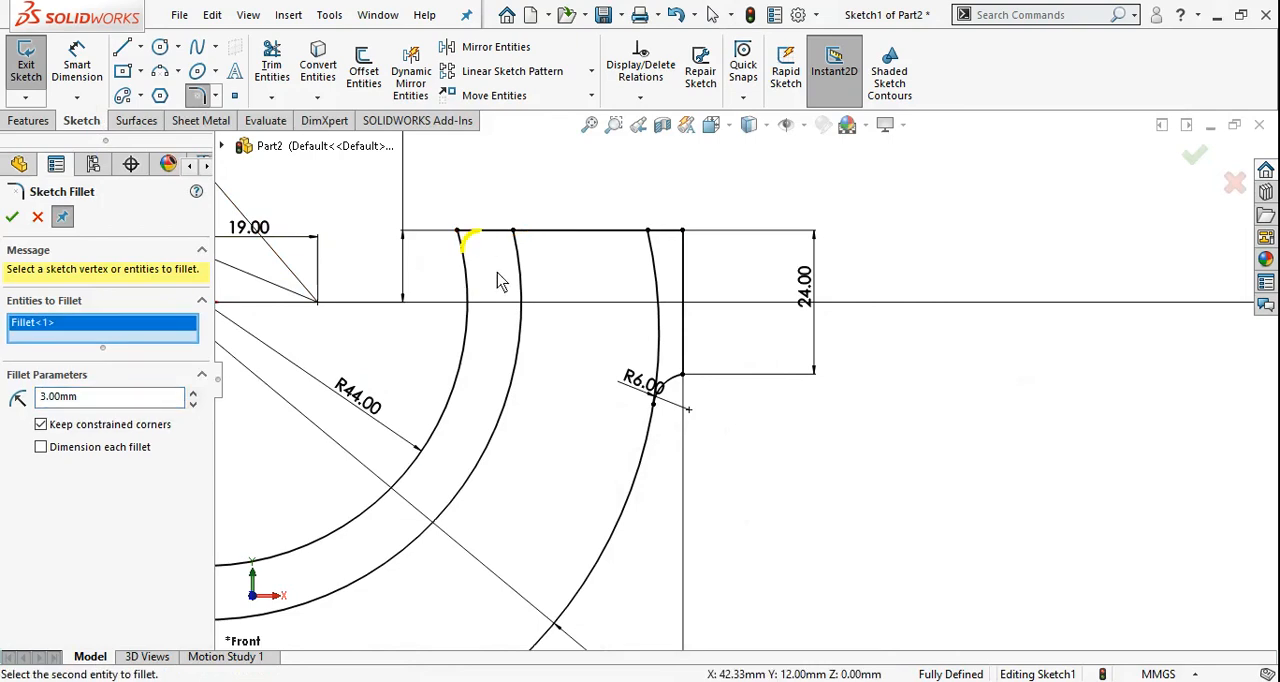
click(688, 247)
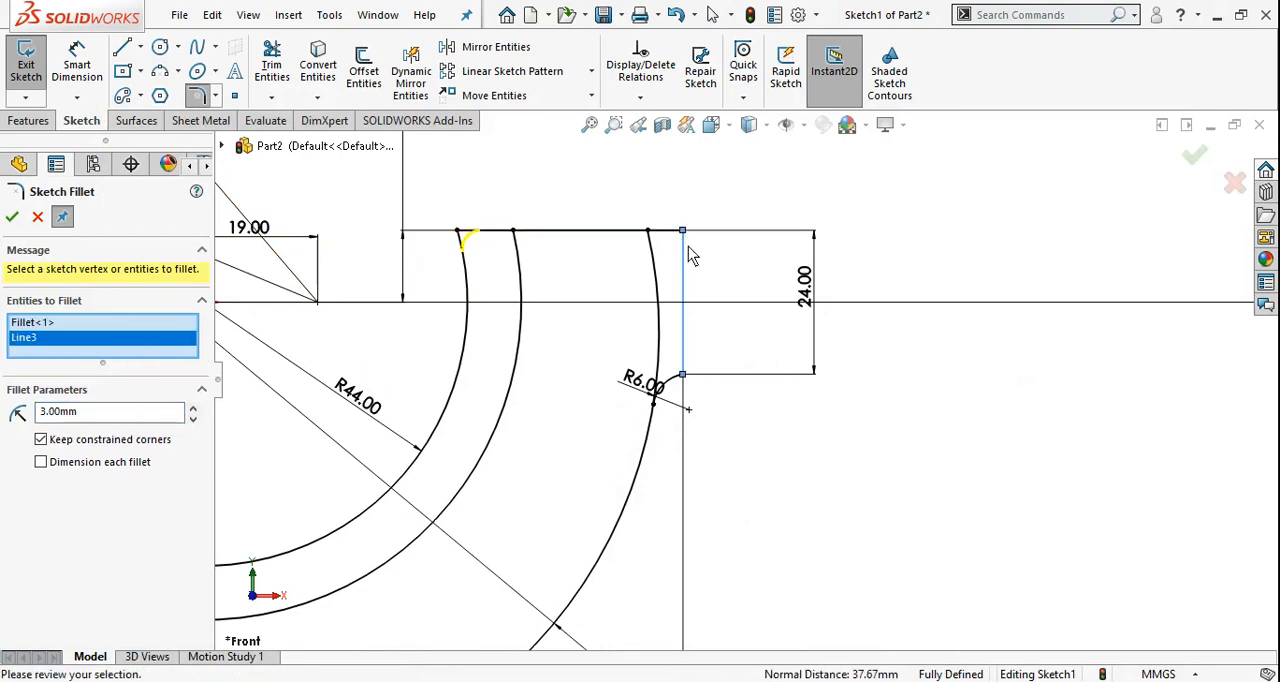
click(686, 234)
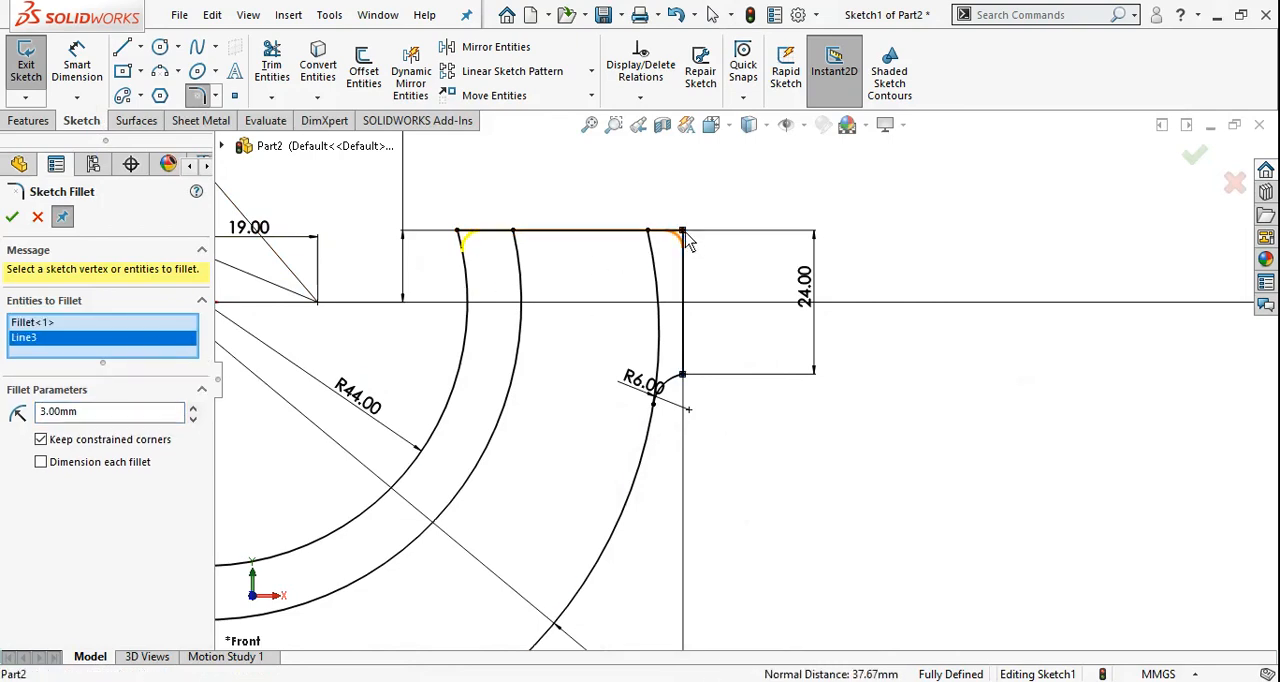
click(12, 217)
Consult the drawing in Photos and sketch a 24 mm horizontal midpoint line centred below the hook's lowest point in SOLIDWORKS
scroll(880, 477, up, 3)
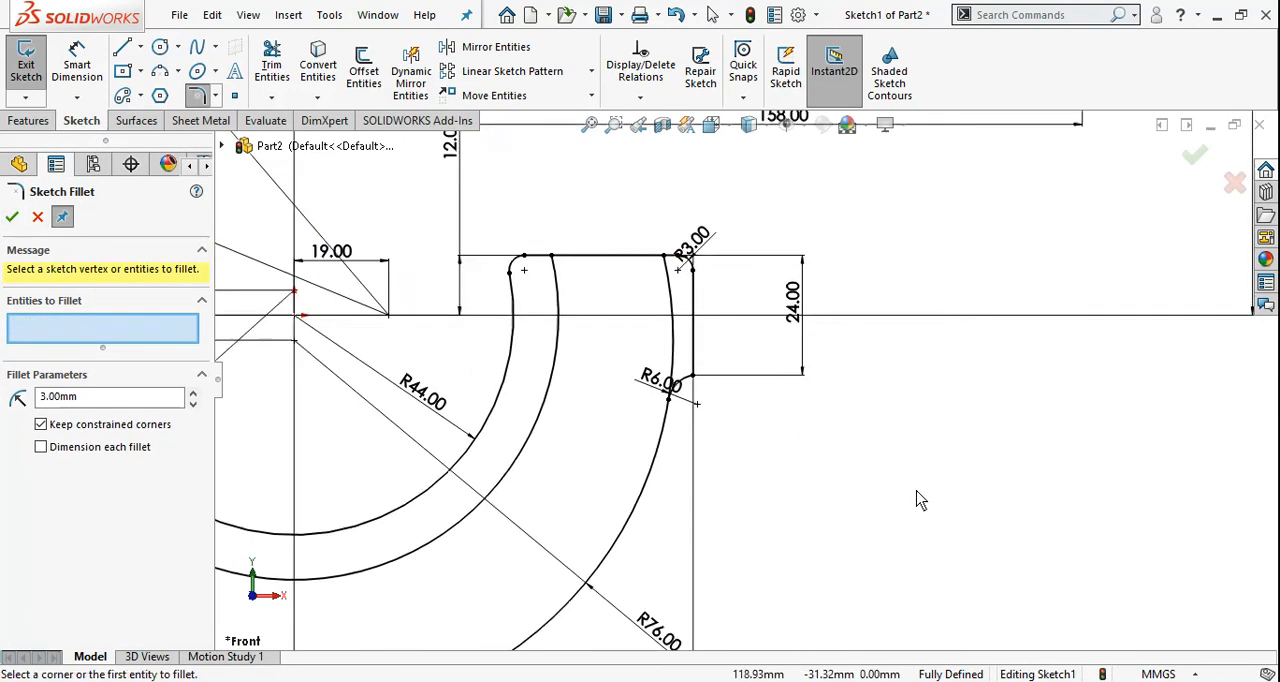
scroll(924, 484, up, 2)
scroll(610, 365, down, 1)
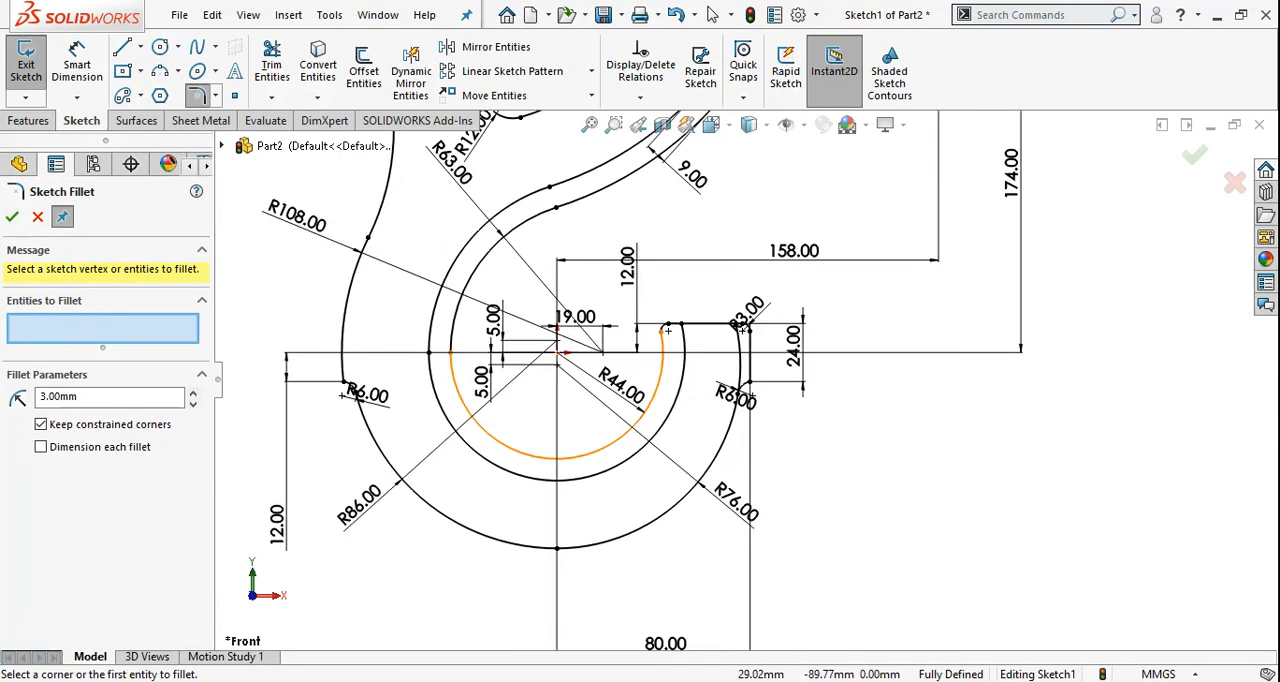
key(alt+Tab)
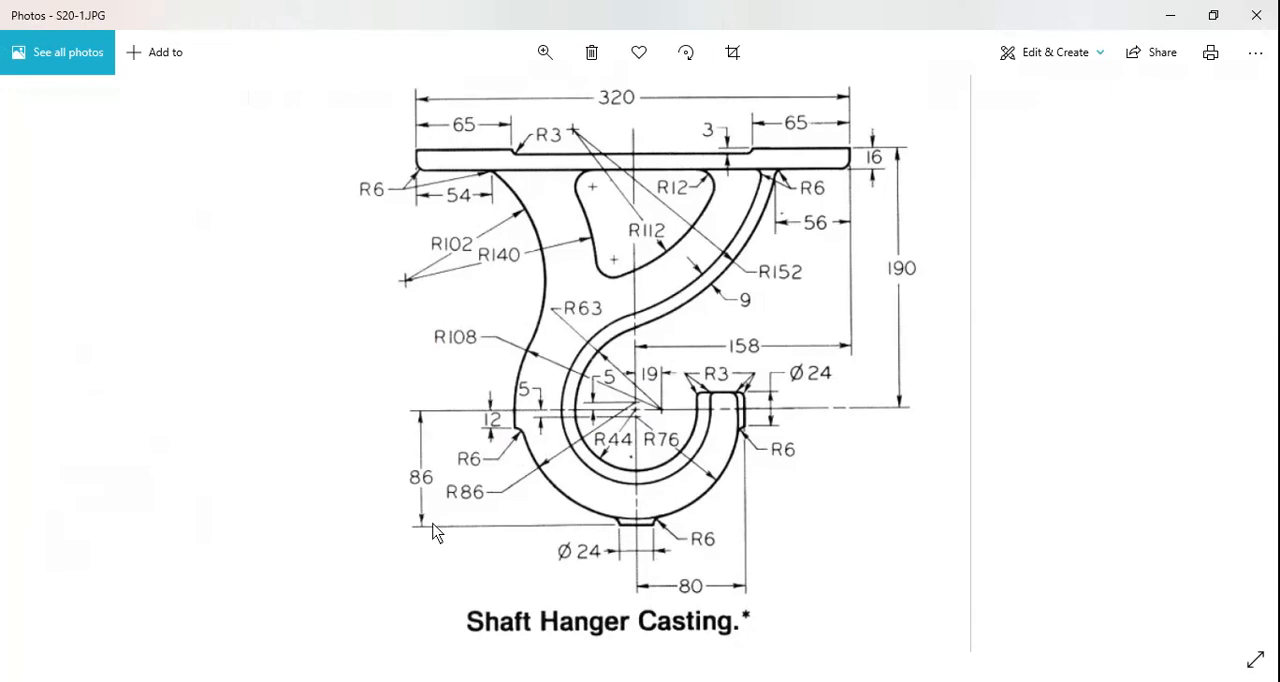
key(alt+Tab)
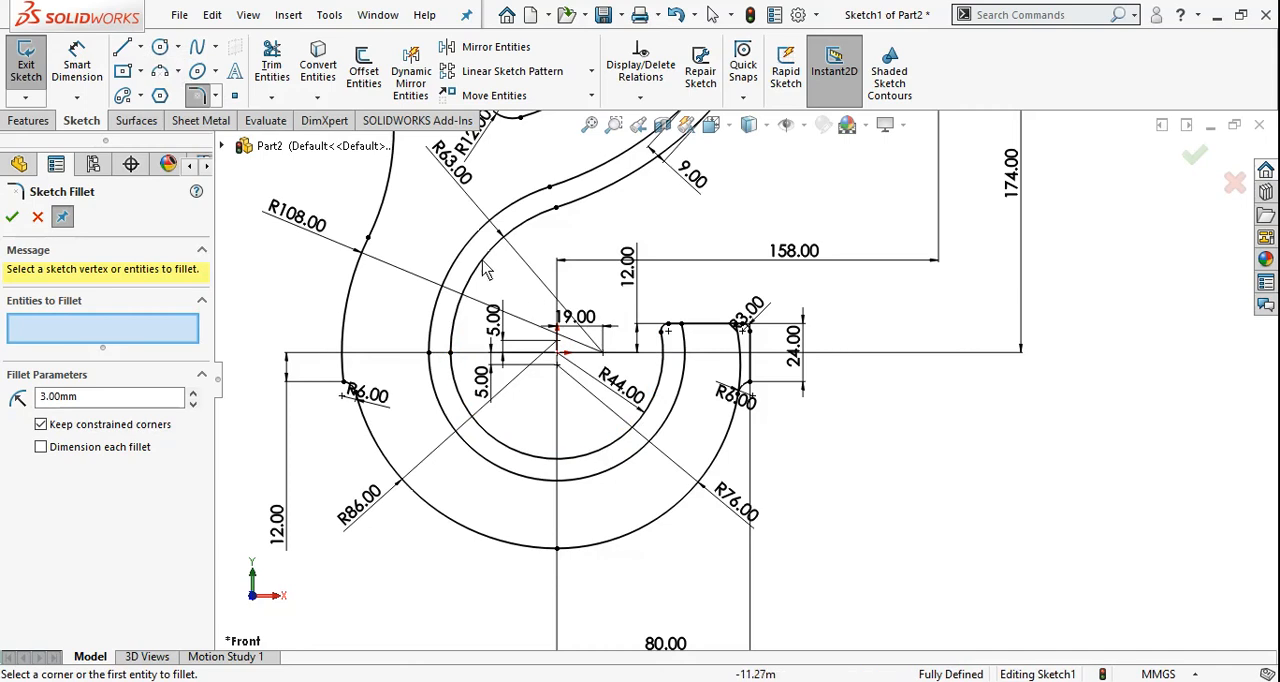
click(140, 47)
click(170, 114)
scroll(740, 380, up, 3)
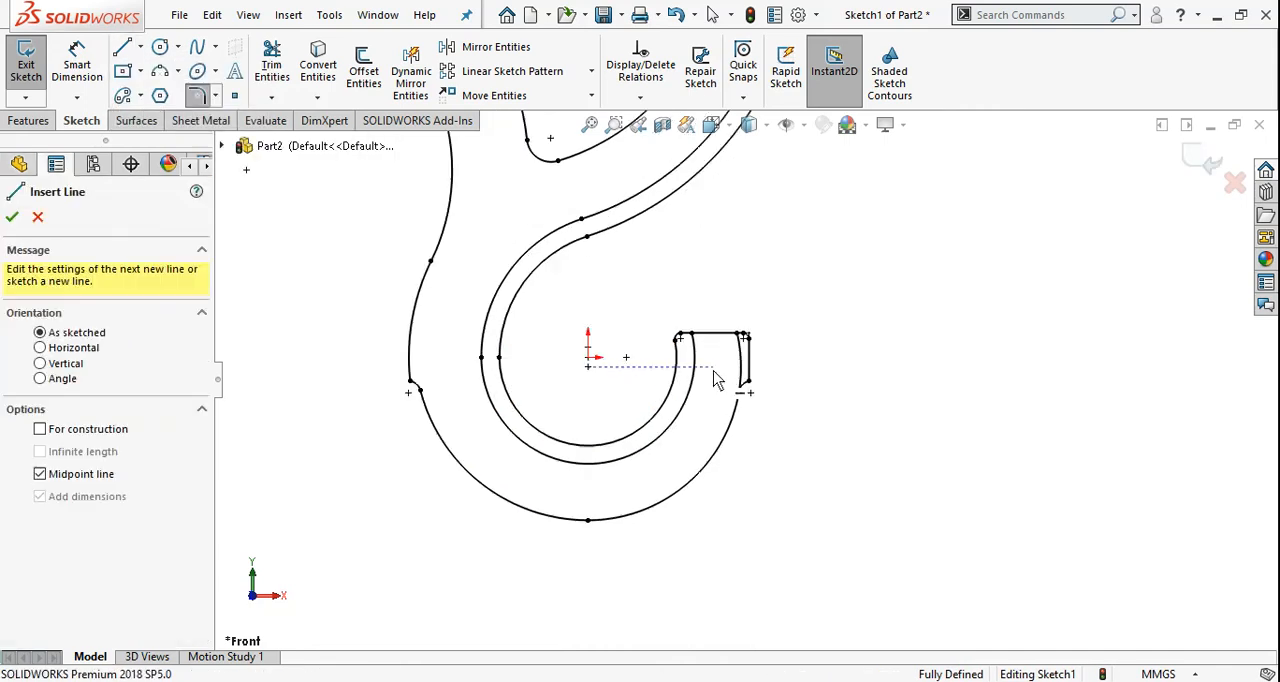
scroll(630, 500, down, 5)
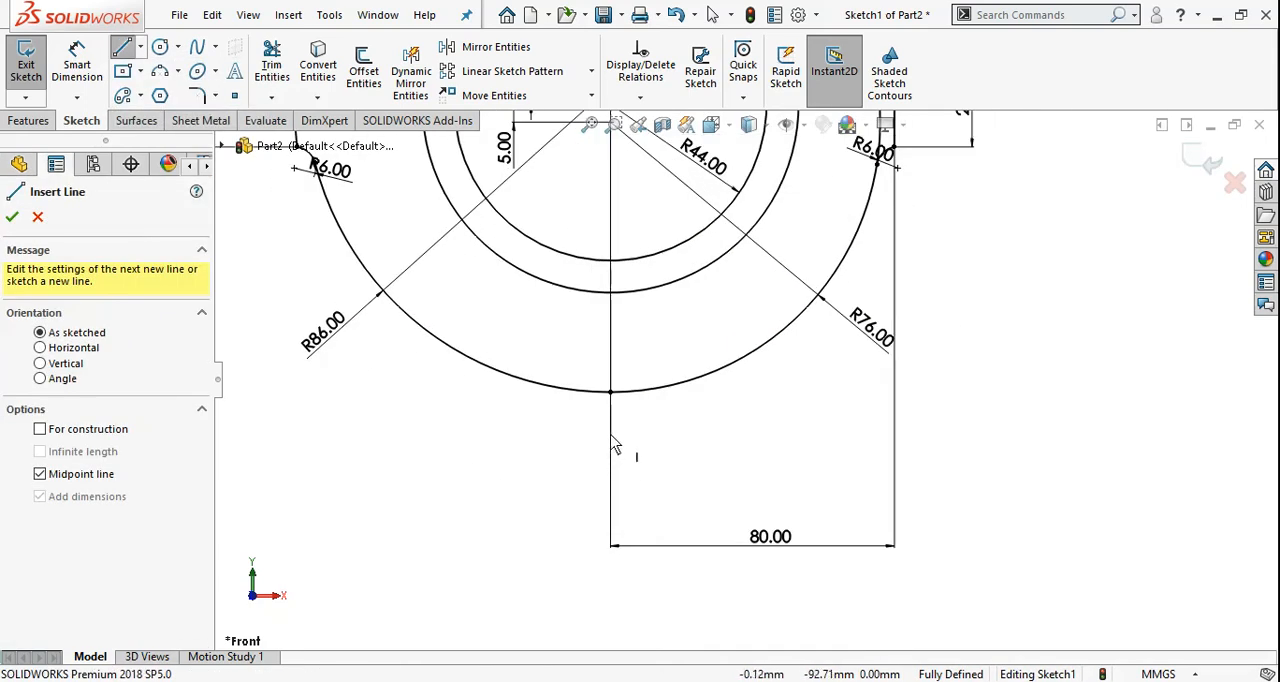
click(610, 434)
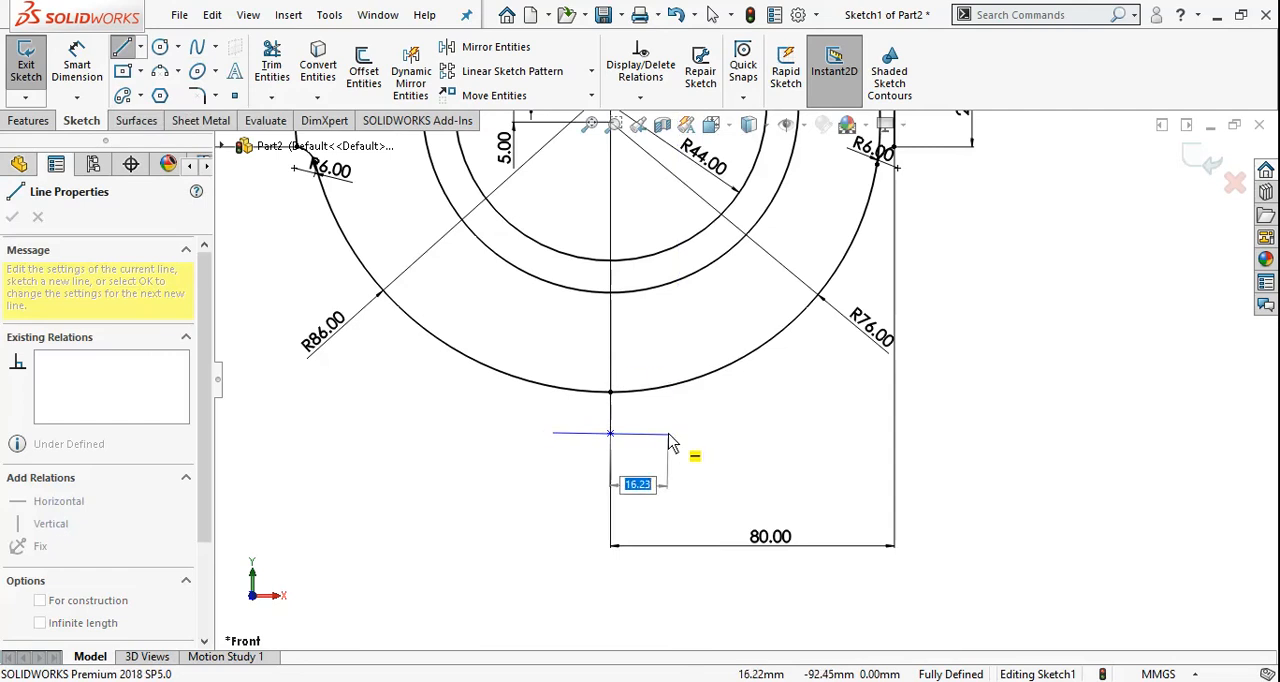
text(24)
key(Return)
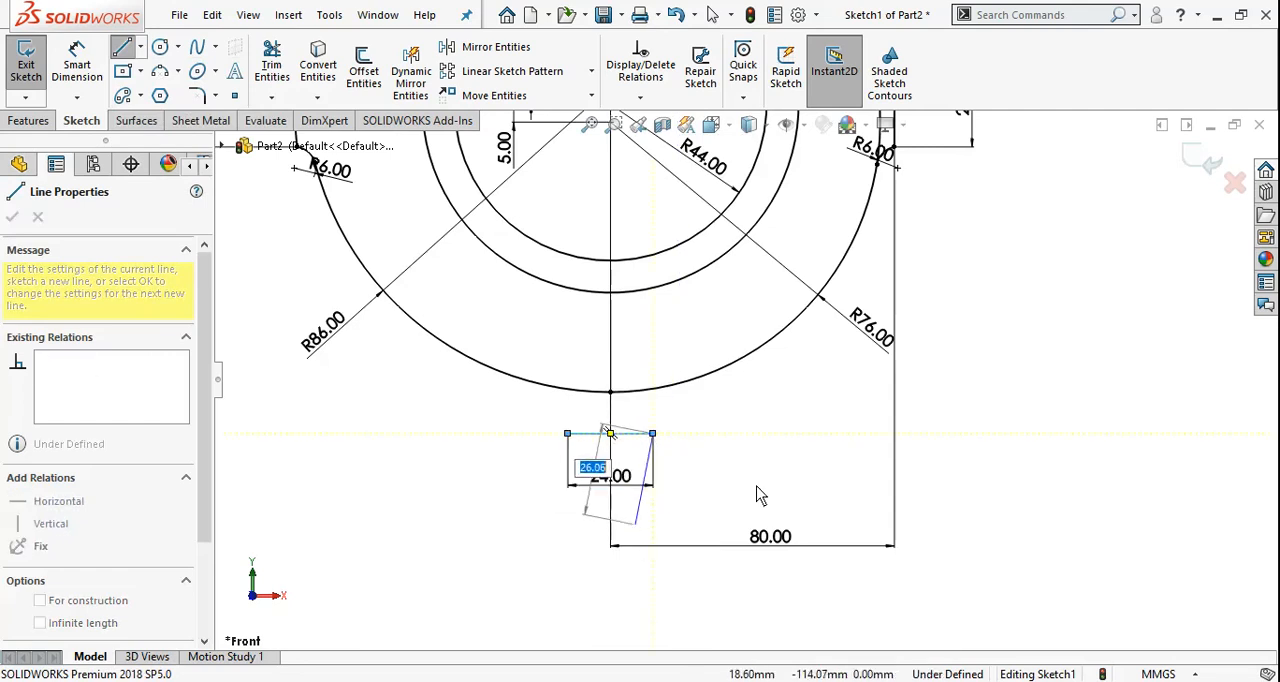
key(Escape)
Dimension the 24 mm horizontal line 86 mm below the origin
scroll(713, 505, up, 1)
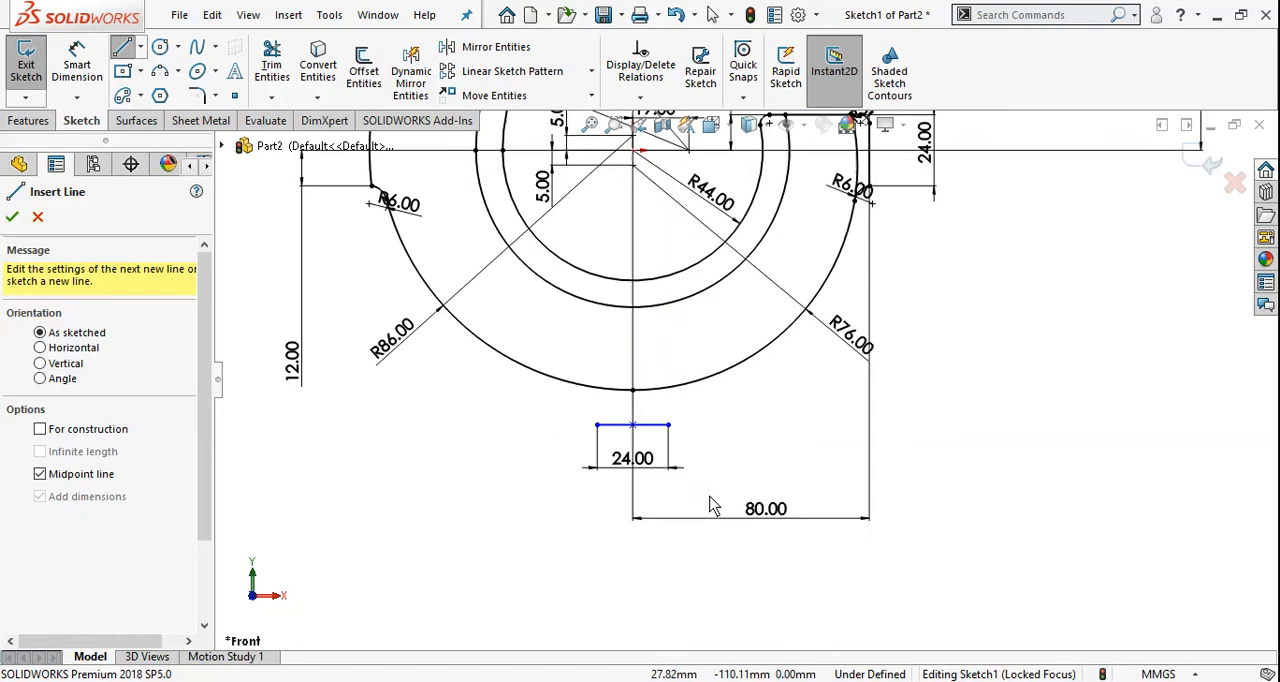
scroll(713, 505, up, 3)
right_drag(320, 313, 329, 205)
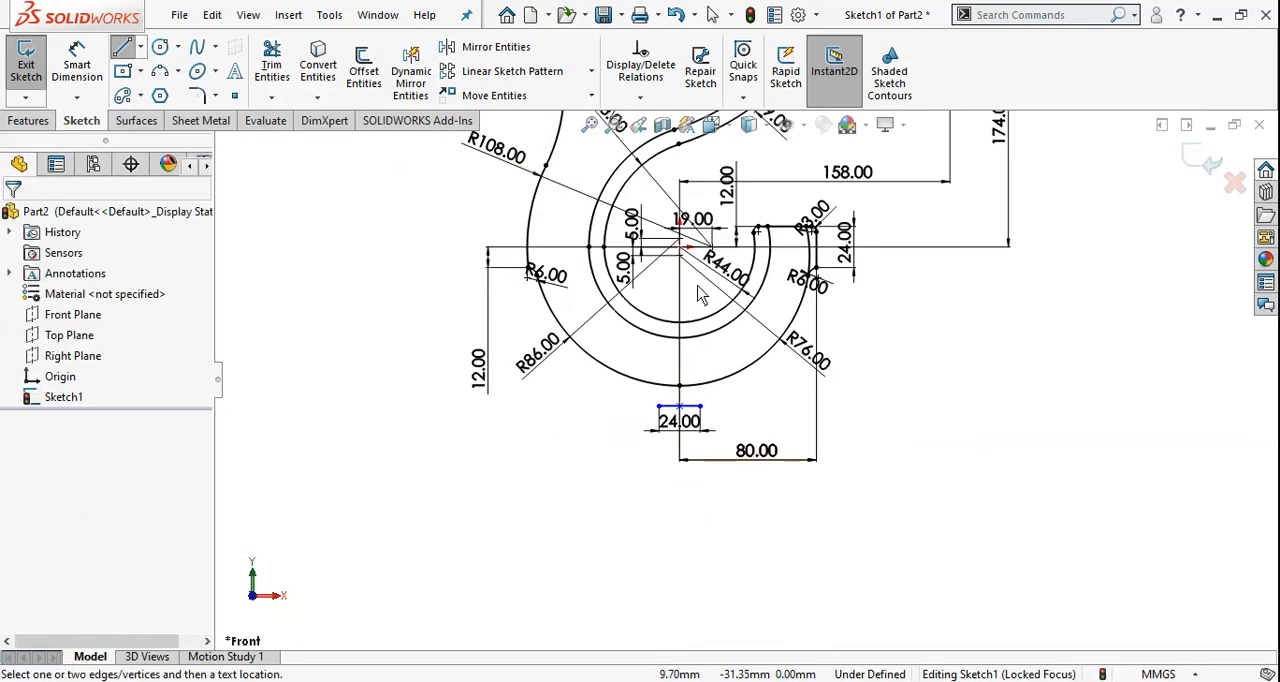
click(683, 389)
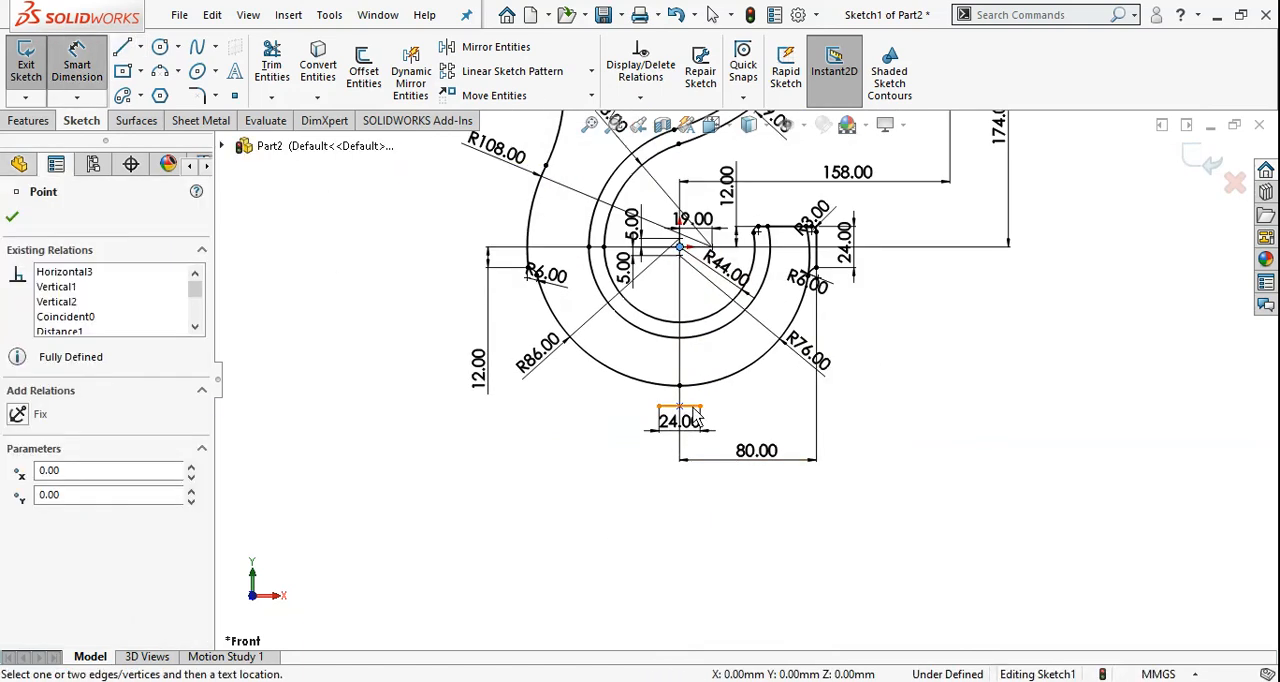
click(695, 409)
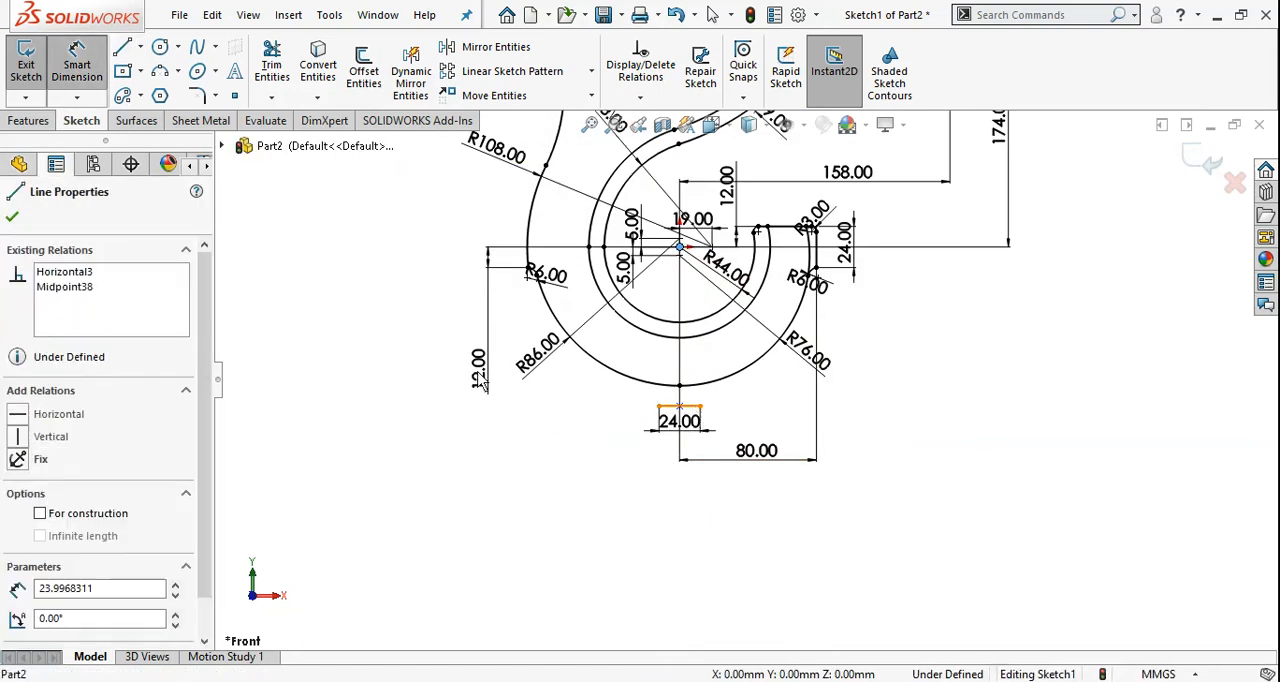
click(444, 482)
text(85)
key(Return)
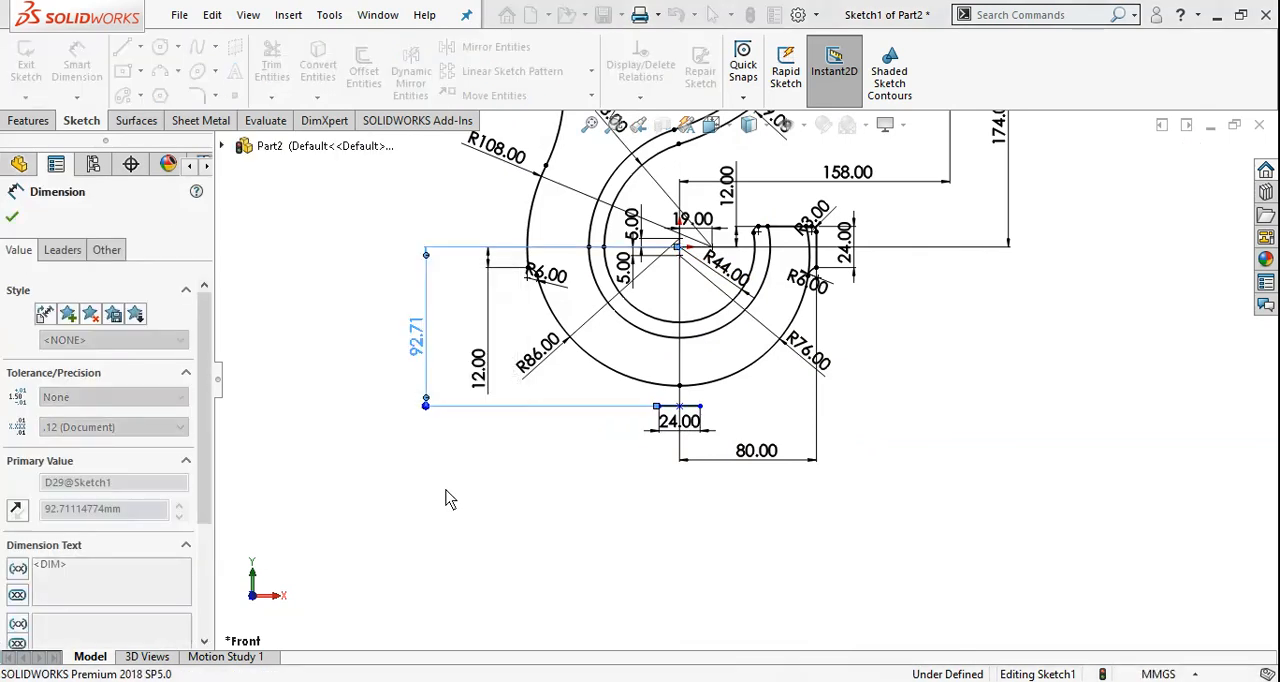
key(Escape)
Shift the 24 mm line sideways along its height to test whether its centring is constrained
scroll(764, 396, down, 3)
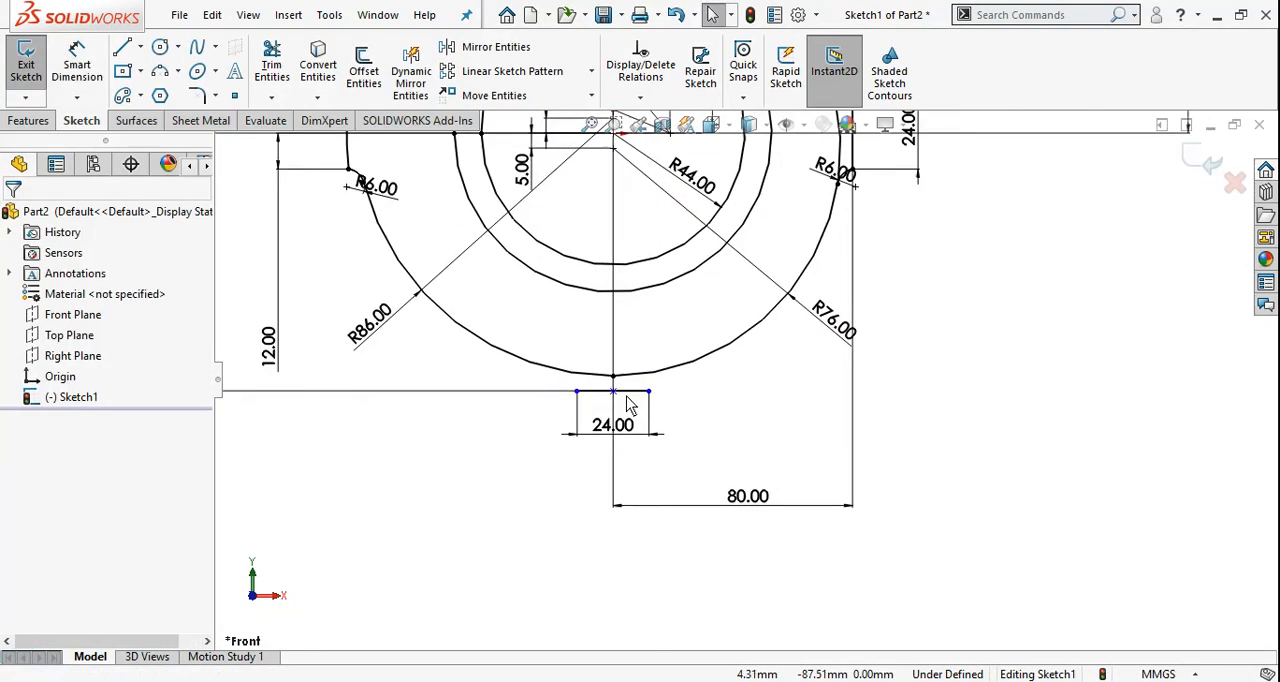
scroll(628, 403, down, 2)
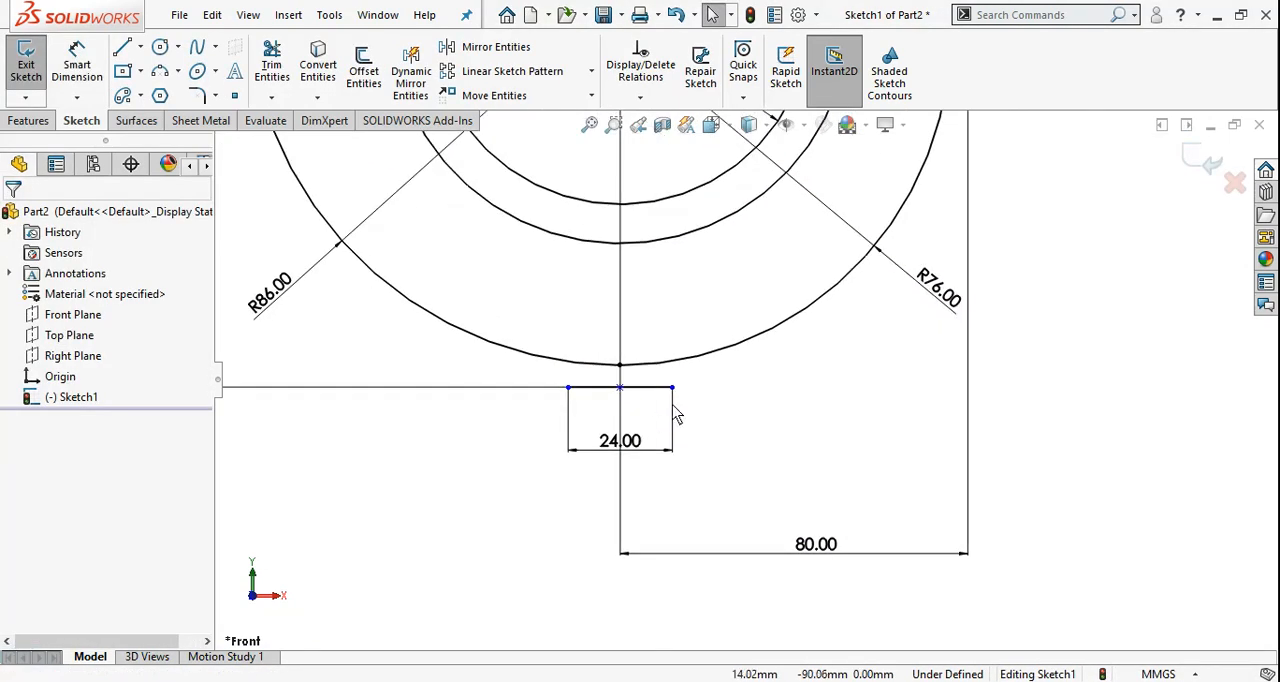
click(618, 396)
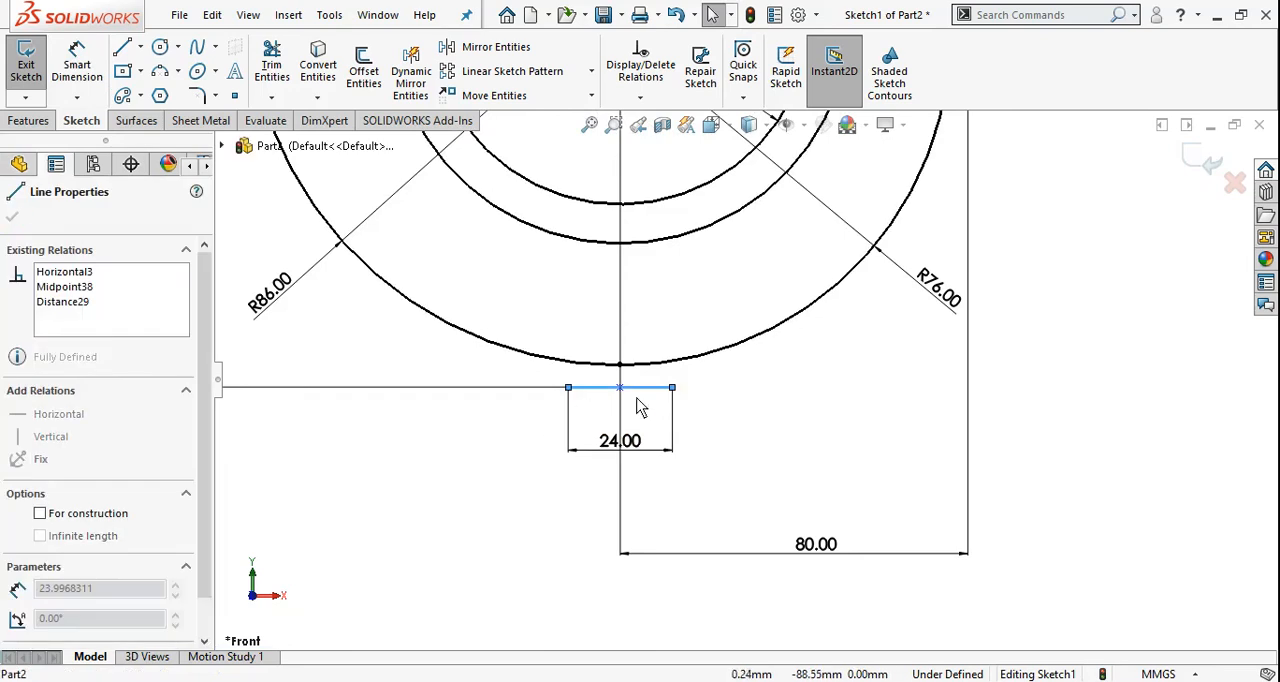
mouse_move(673, 389)
mouse_down()
mouse_move(726, 390)
mouse_move(689, 401)
mouse_up()
click(737, 443)
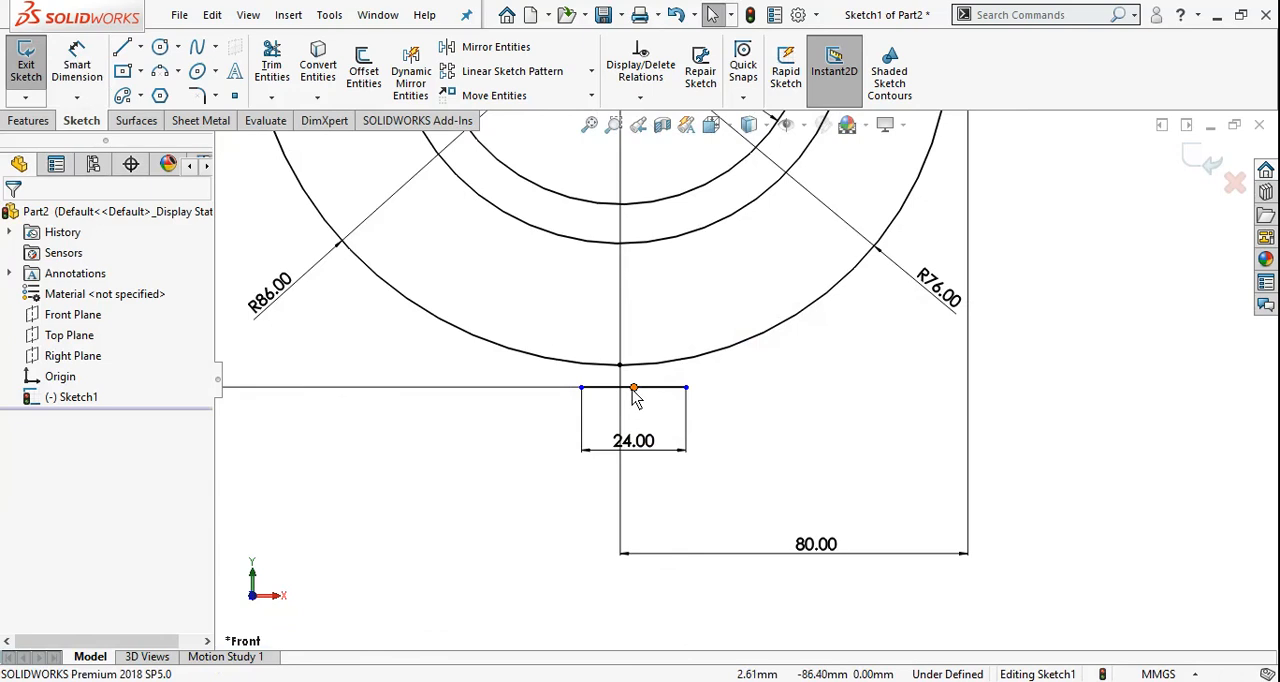
Add a vertical relation between the 24 mm line's midpoint and the origin
click(634, 396)
key(f)
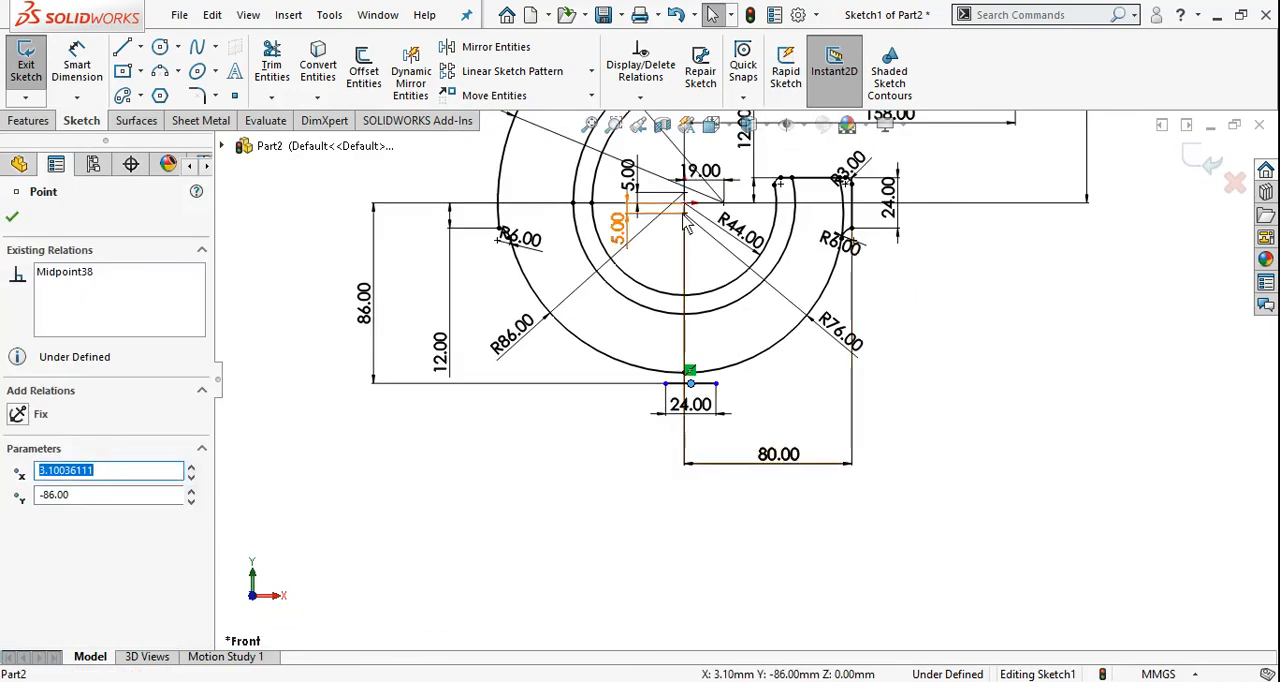
click(686, 205)
ctrl+click(716, 383)
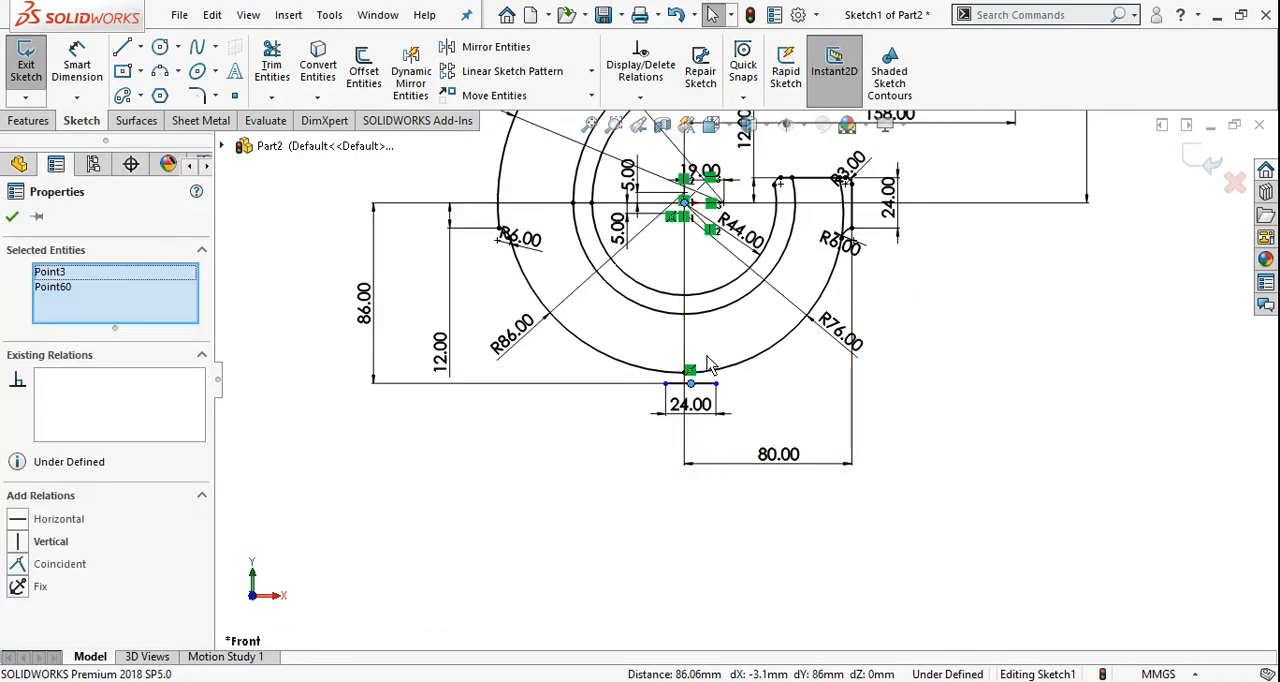
click(20, 542)
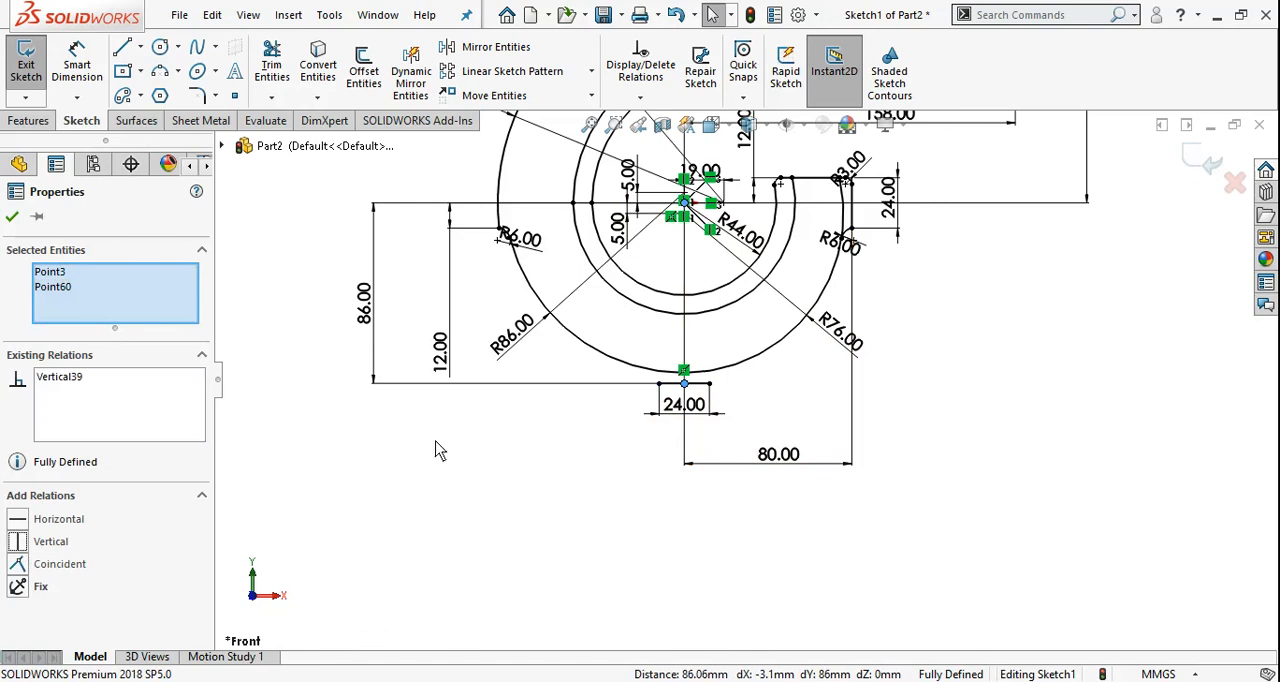
click(12, 216)
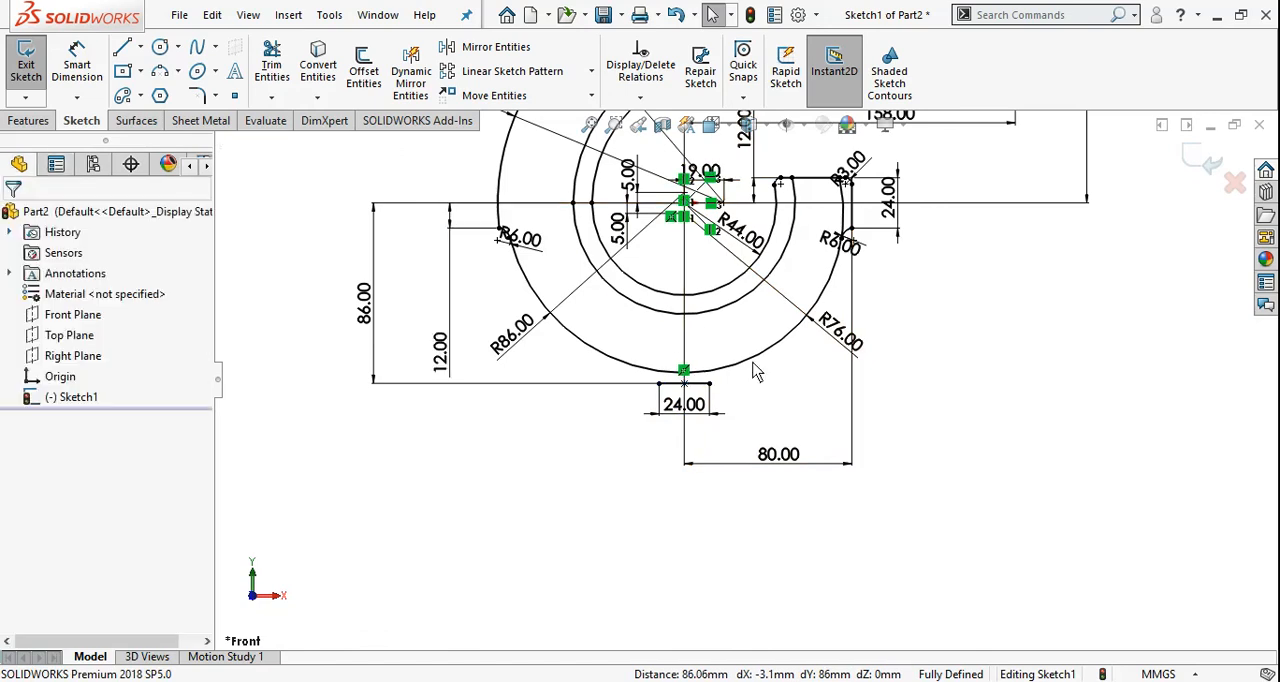
Sketch a 6 mm radius three-point arc from the 24 mm line's left end to the hook's 86 mm arc
scroll(740, 390, down, 4)
scroll(545, 375, down, 2)
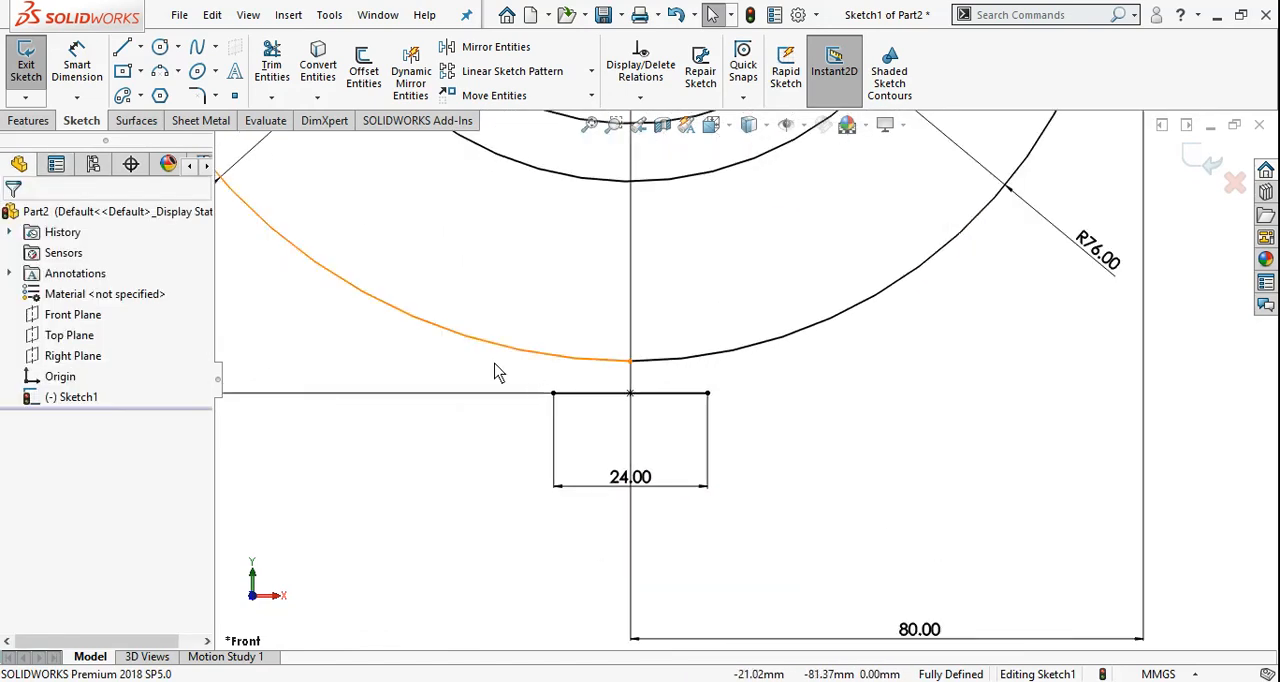
click(160, 71)
click(554, 394)
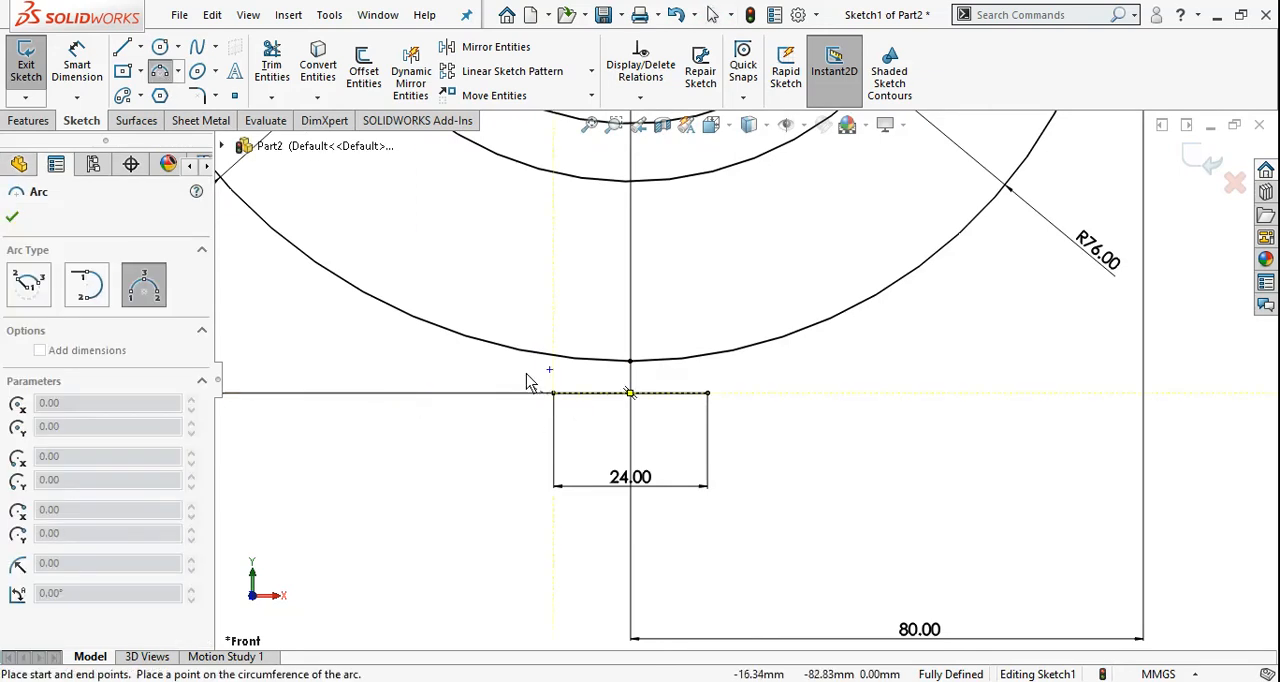
click(530, 370)
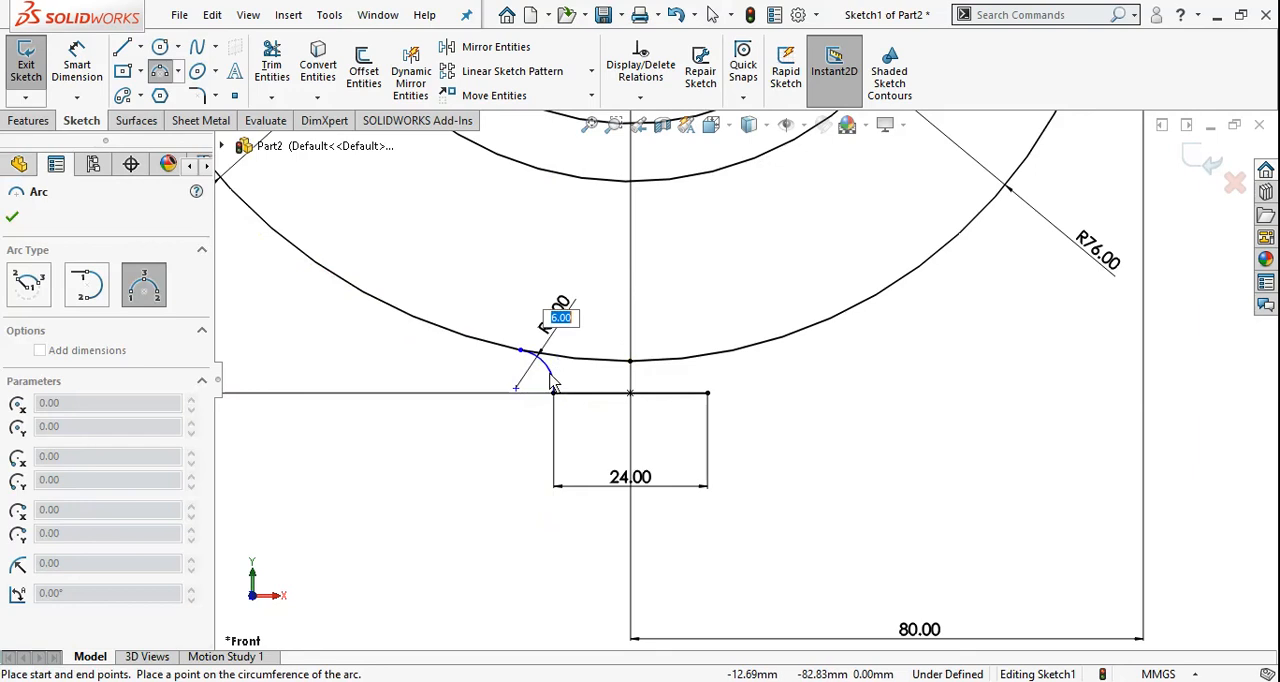
click(550, 374)
key(Escape)
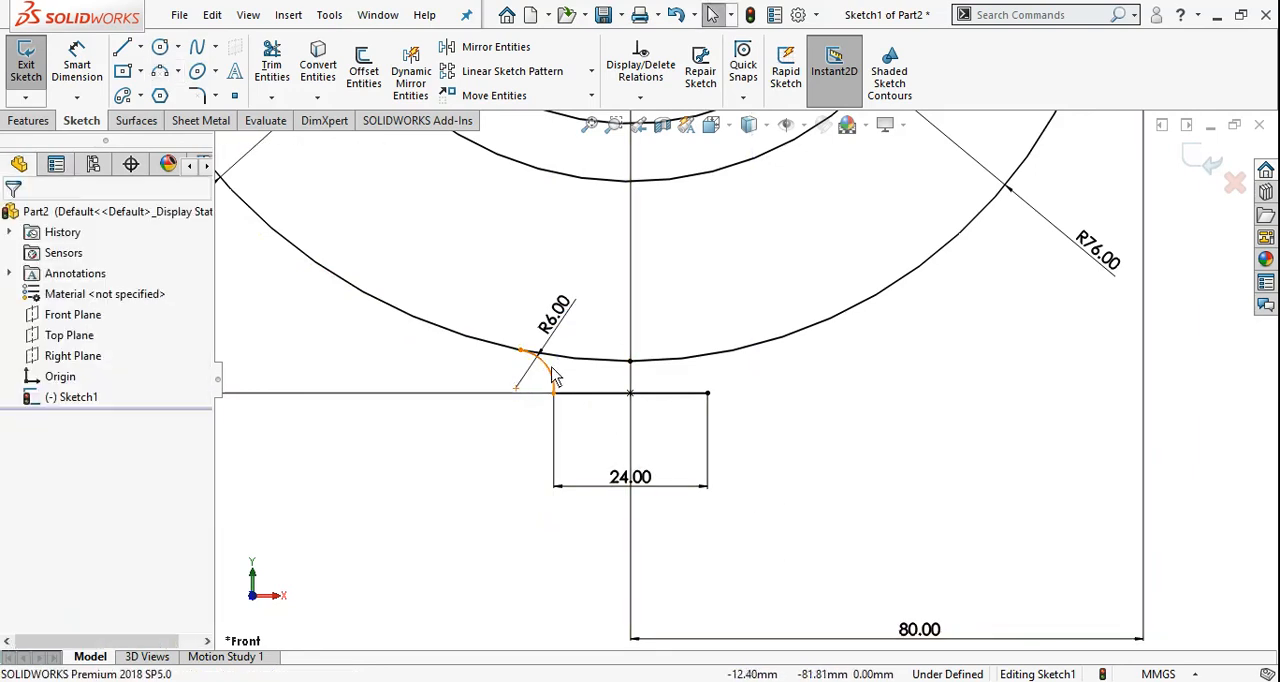
Add a tangent relation between the 6 mm arc at the 24 mm line's left end and the hook's 86 mm arc
click(528, 368)
ctrl+click(500, 343)
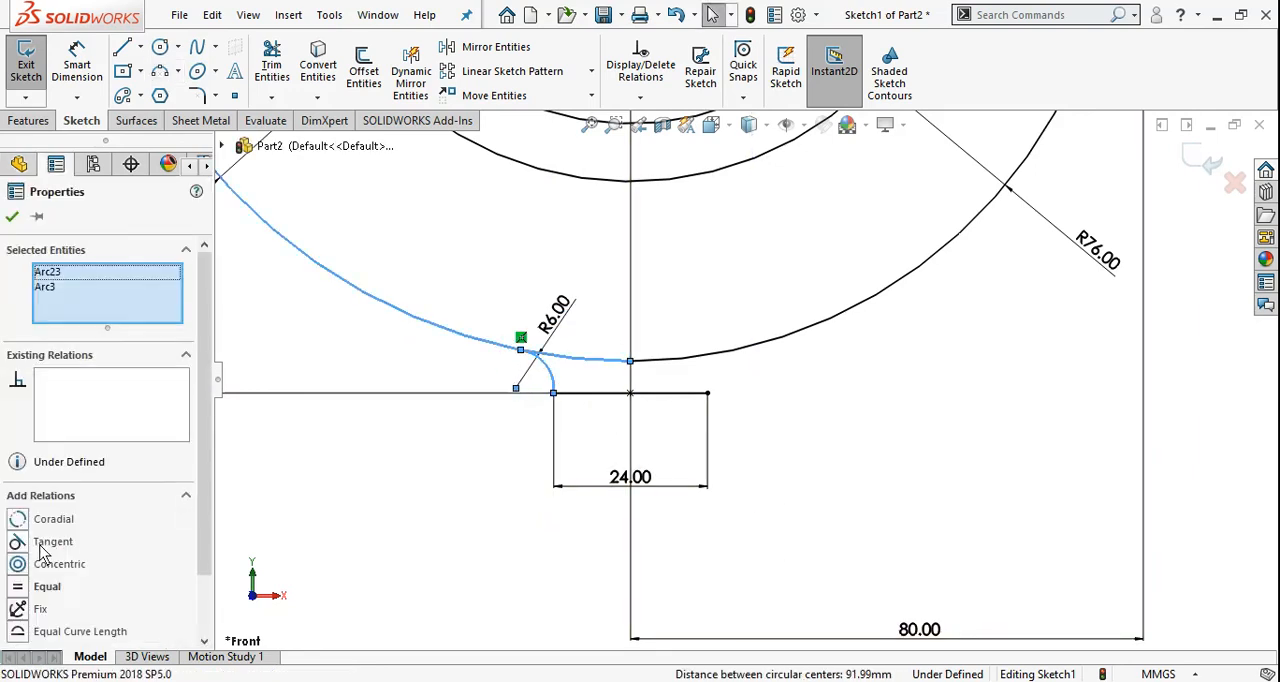
click(45, 541)
click(746, 497)
Sketch a 6 mm radius three-point arc from the 24 mm line's right end to the hook's 76 mm arc
scroll(857, 411, up, 3)
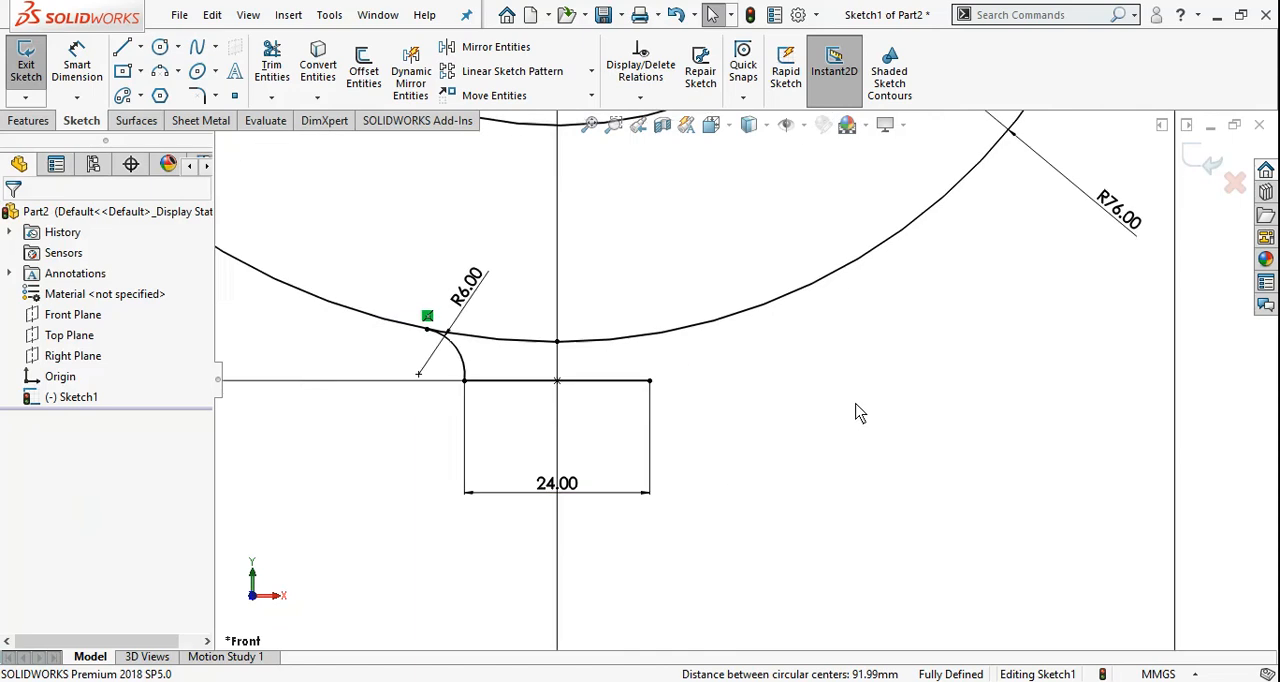
scroll(636, 346, up, 1)
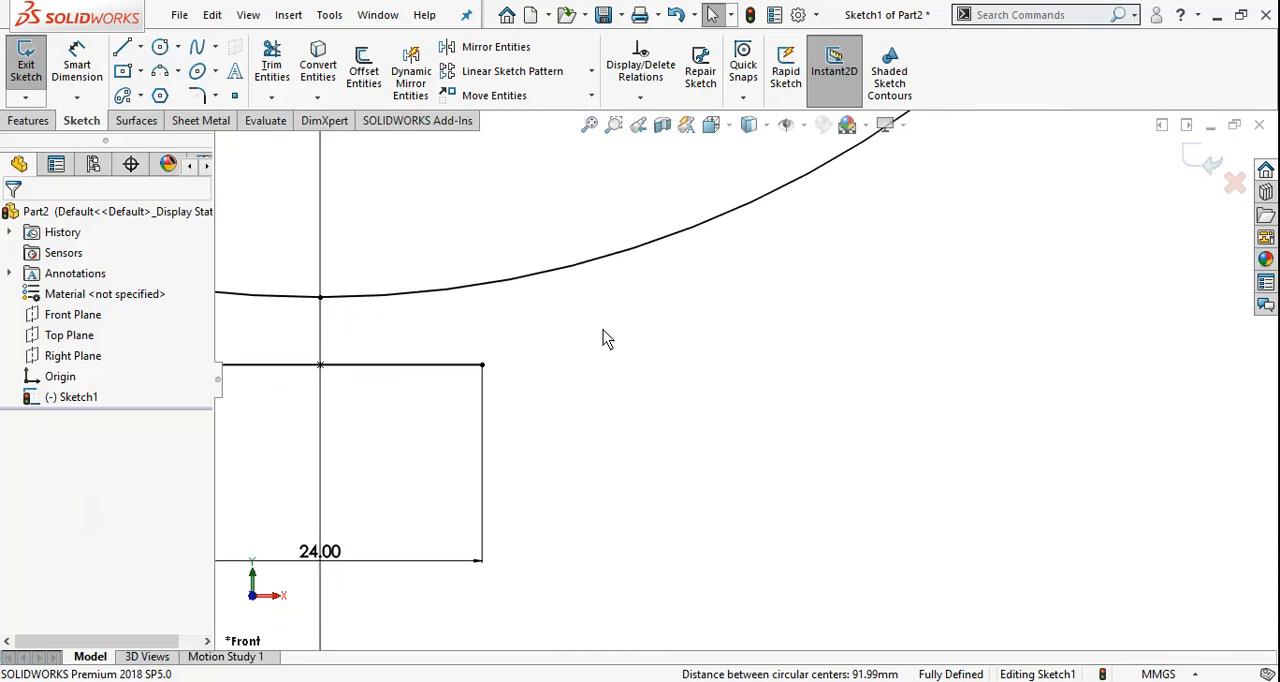
click(160, 73)
click(482, 365)
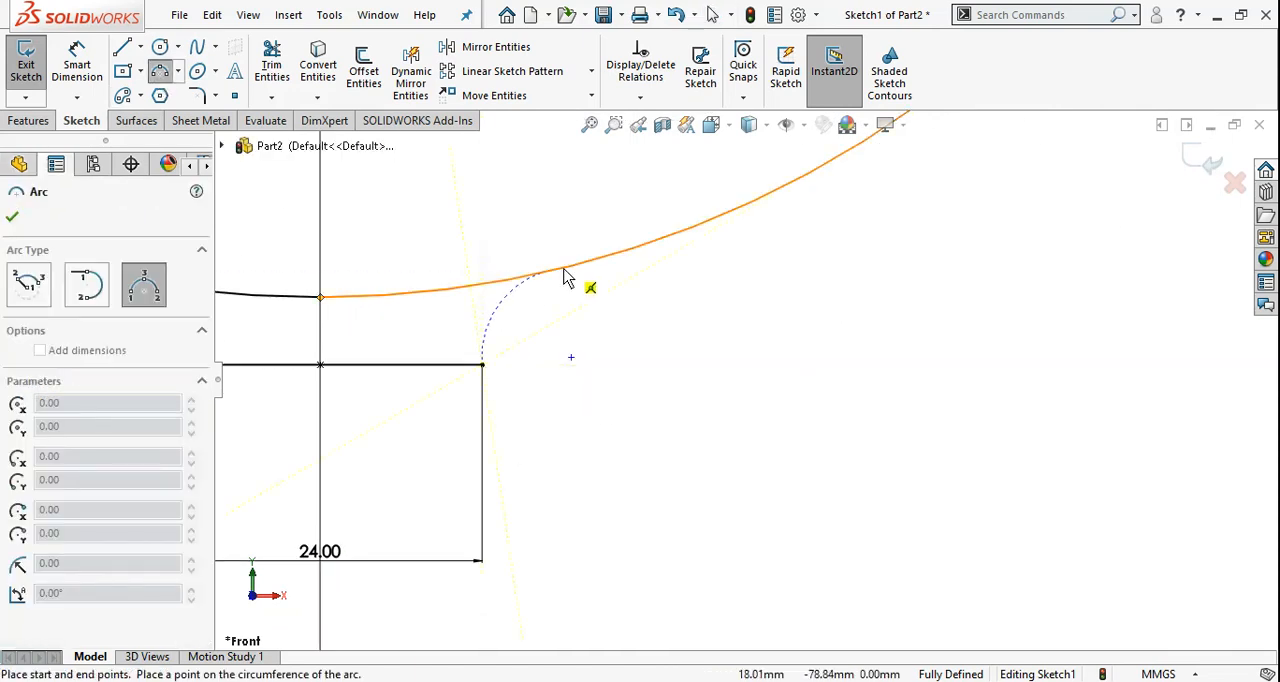
click(565, 272)
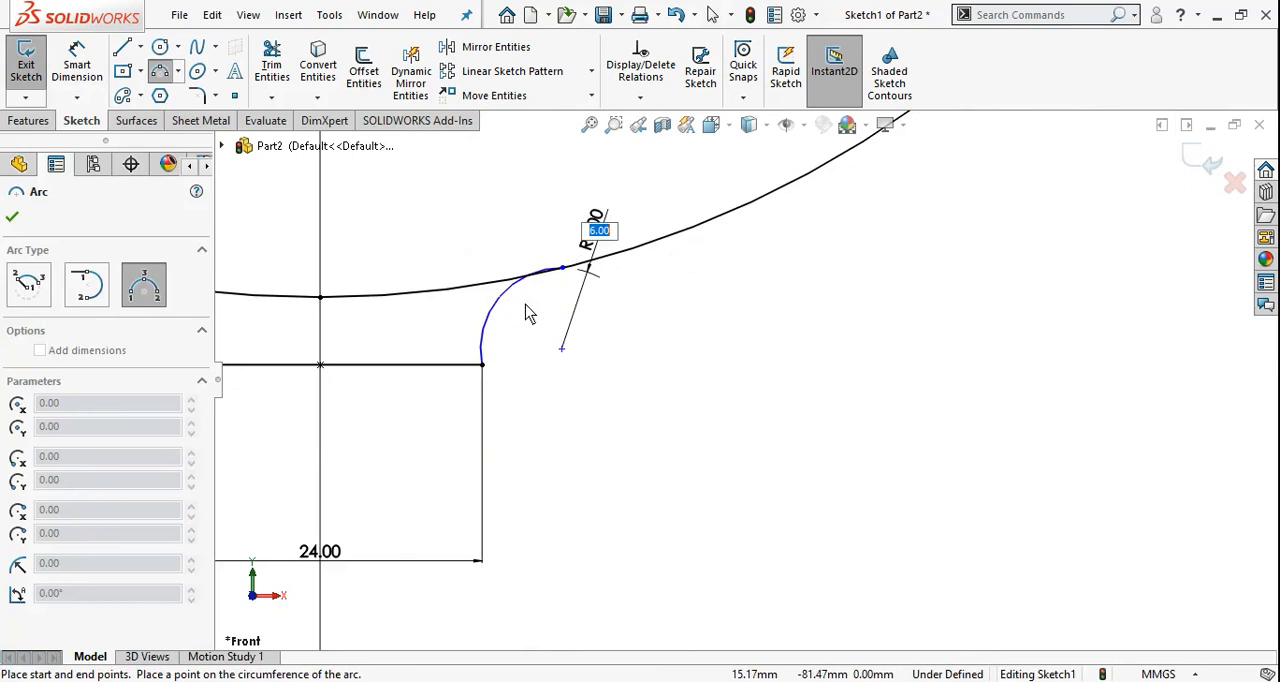
click(527, 312)
key(Escape)
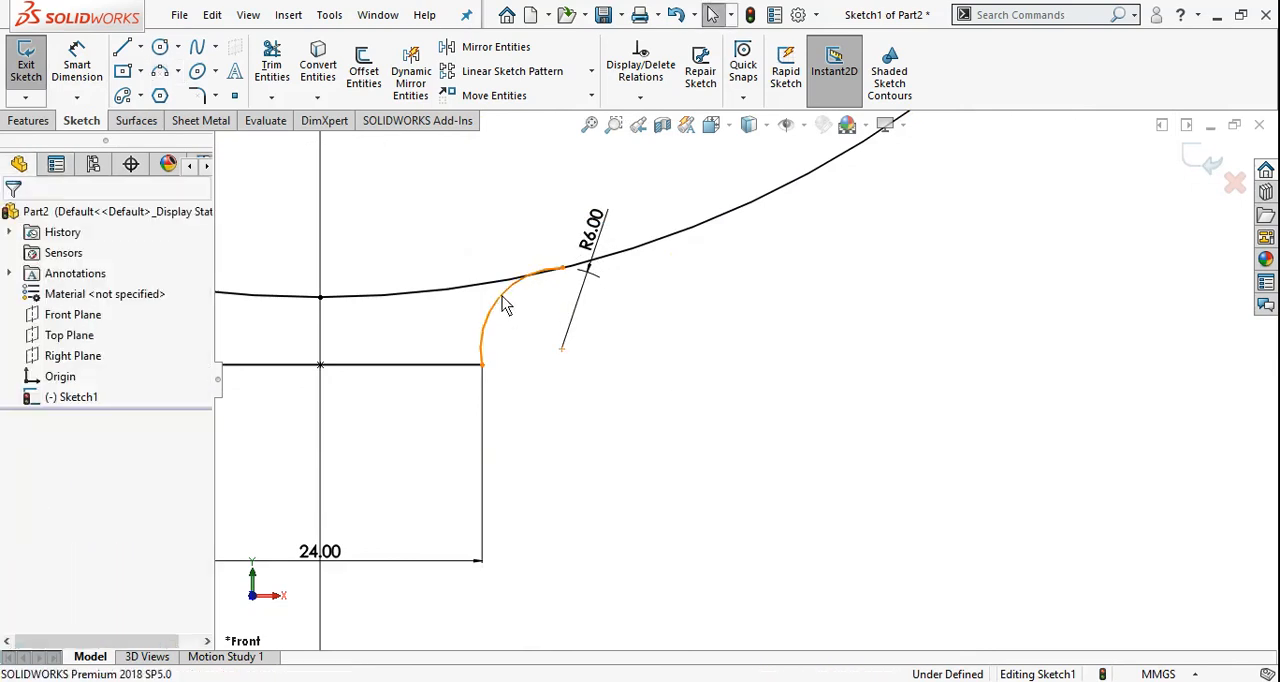
Make the right-hand 6 mm arc tangent to the hook's 76 mm arc
click(501, 297)
ctrl+click(478, 293)
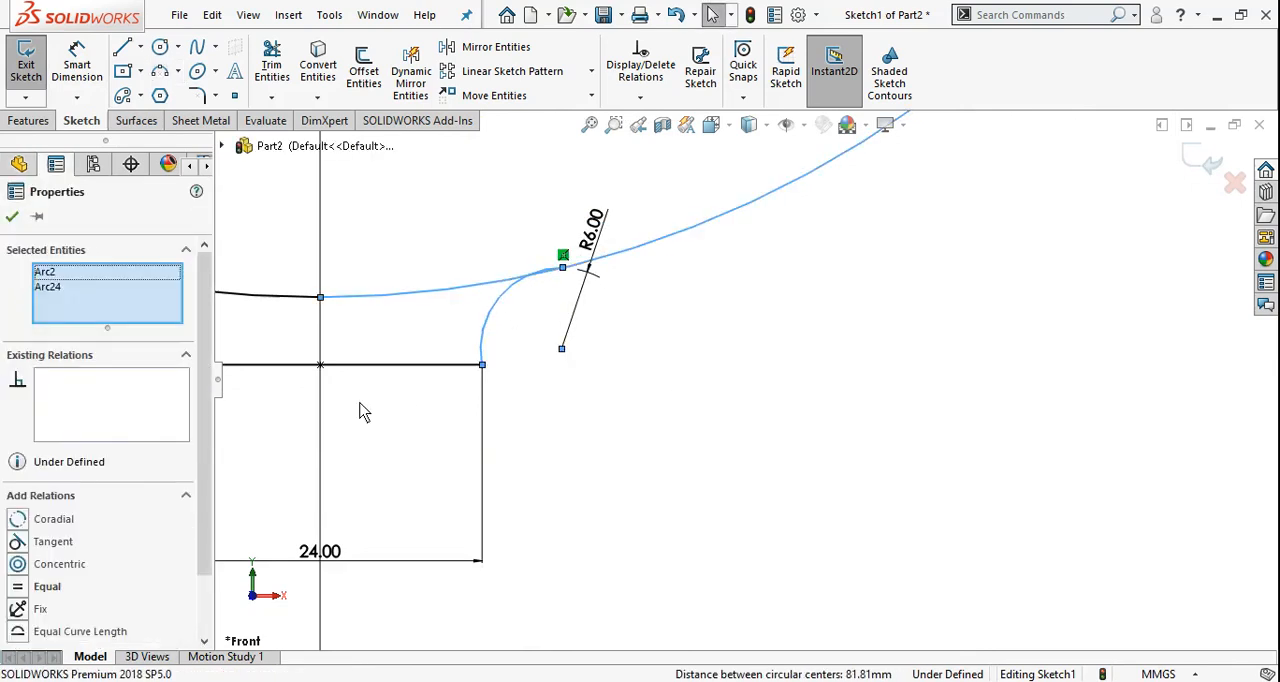
click(18, 541)
click(12, 216)
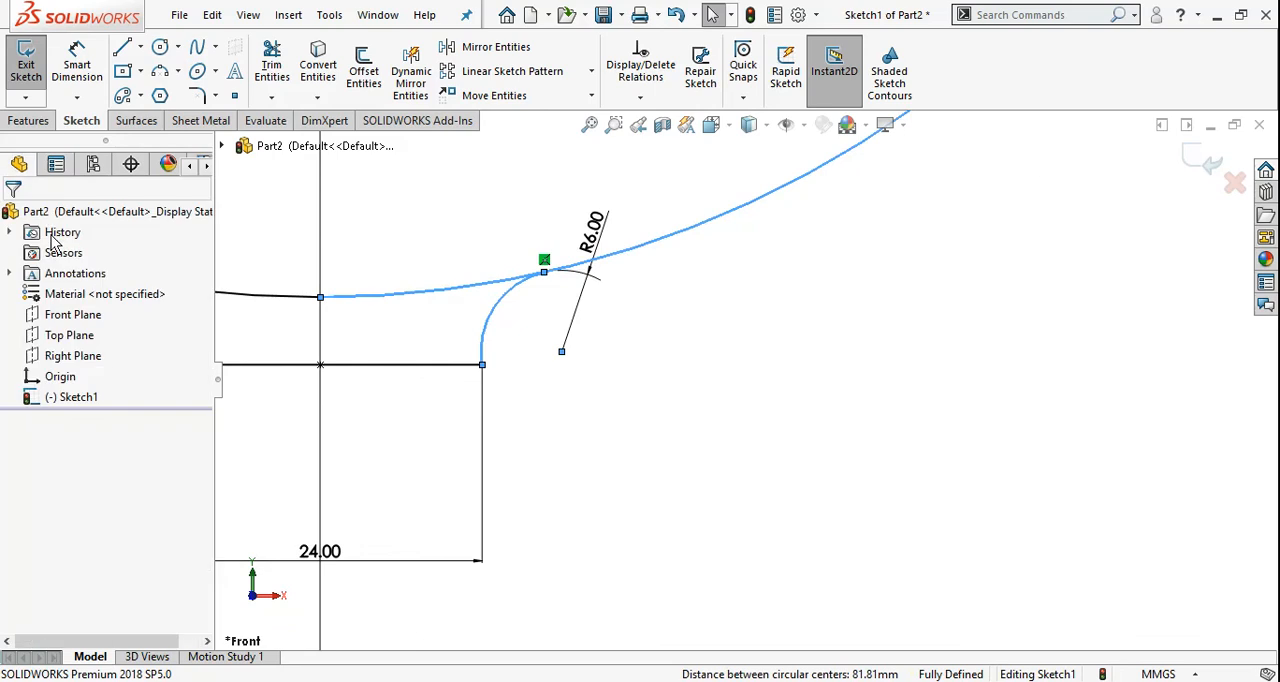
Examine the top flange's thickness and raised end dimensions in the Shaft Hanger Casting image in Photos, and return to the SOLIDWORKS sketch
scroll(894, 474, up, 8)
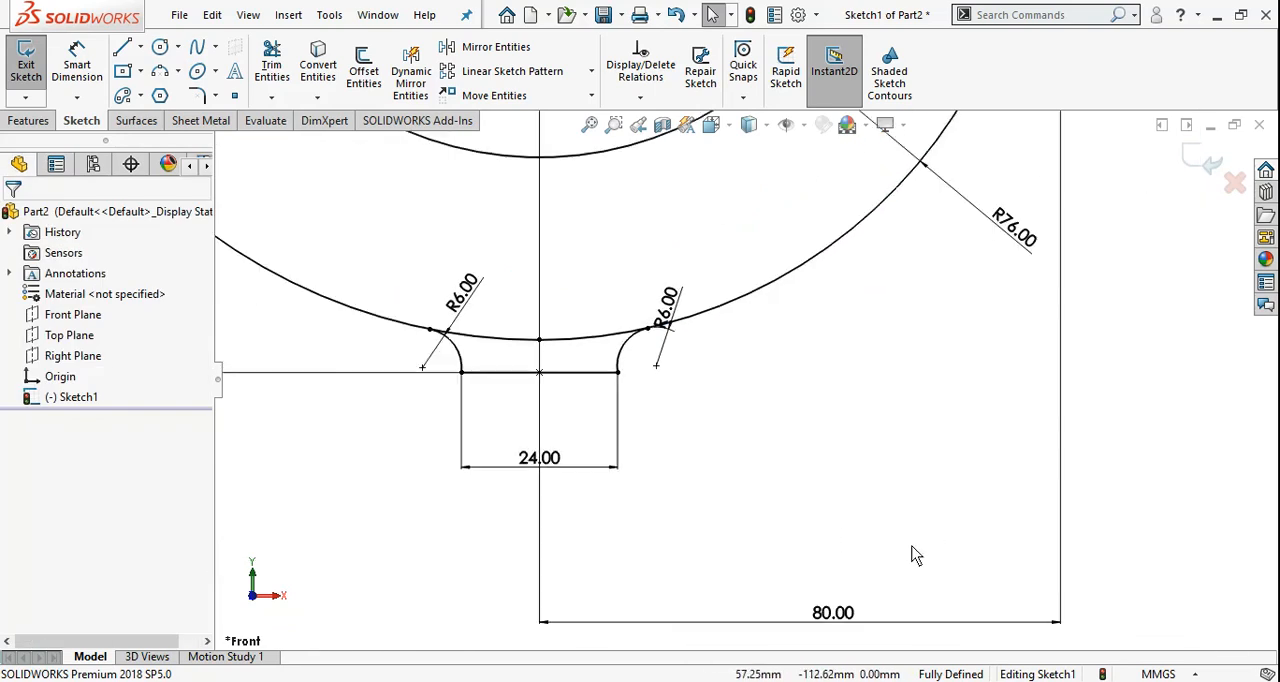
scroll(915, 553, up, 8)
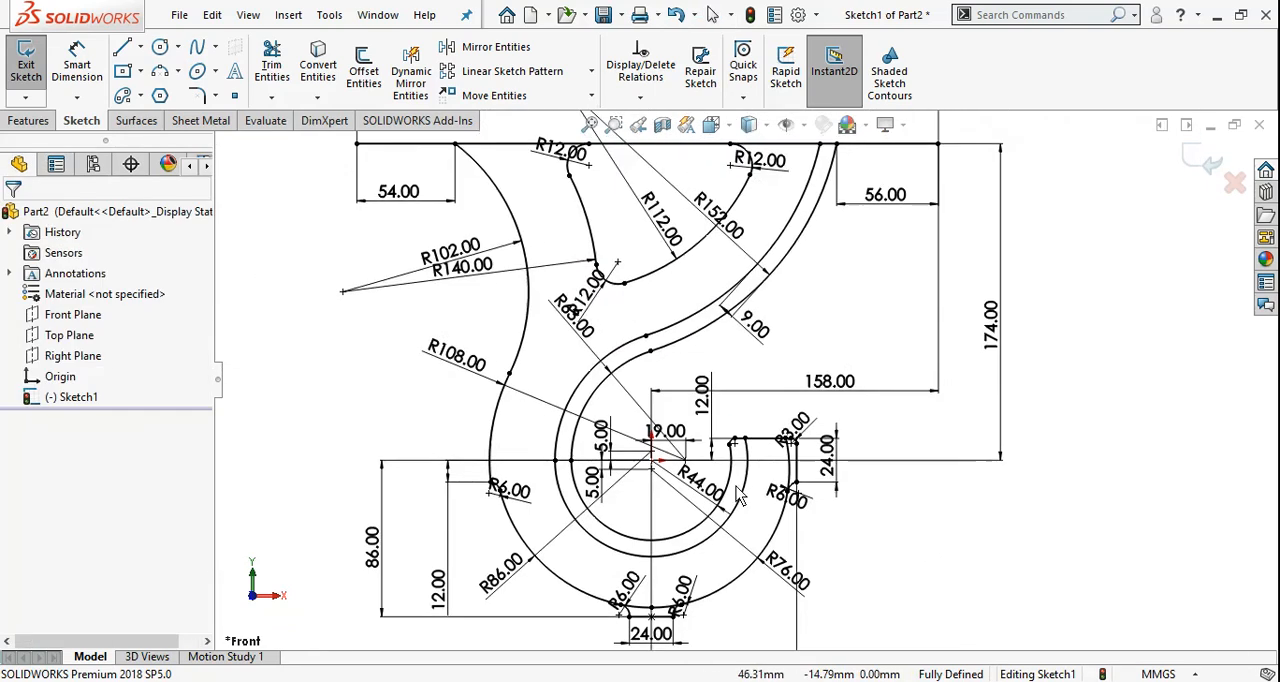
scroll(740, 400, up, 1)
ctrl+middle_drag(810, 238, 788, 290)
click(515, 681)
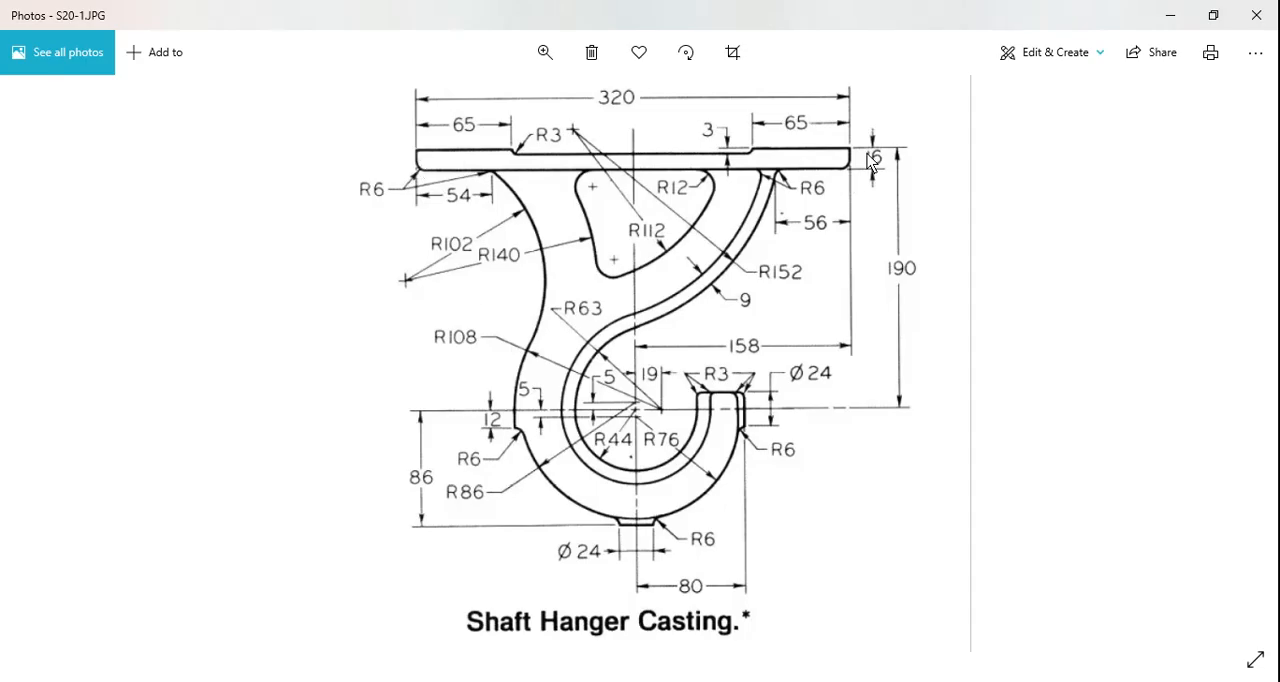
click(480, 681)
scroll(600, 245, down, 4)
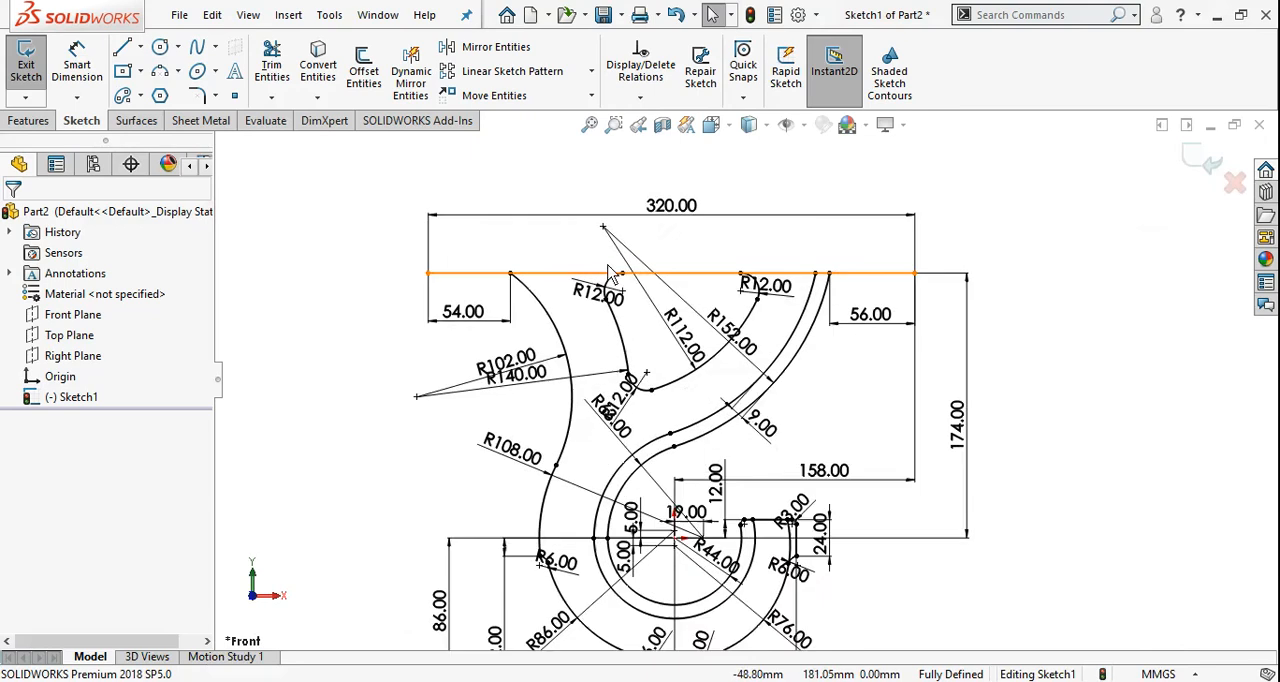
Sketch a 16 mm vertical line up from the 320 mm line's left end, followed by a 65 mm horizontal line to the right
click(122, 47)
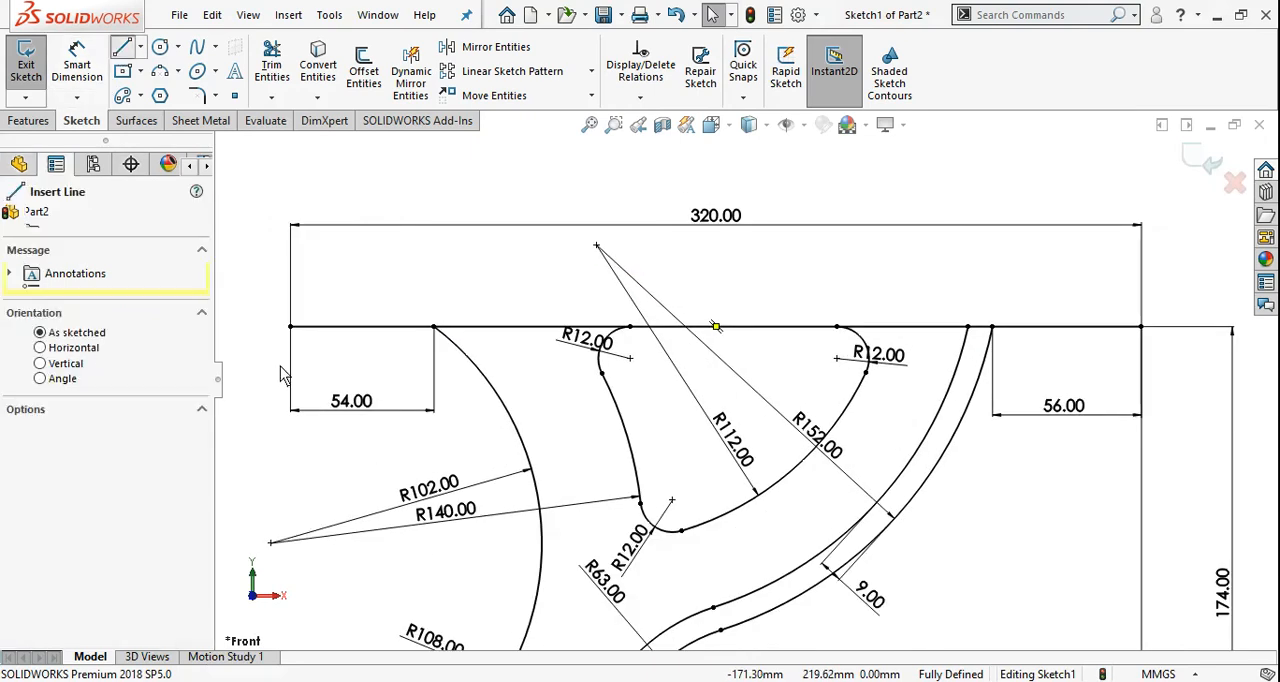
click(290, 328)
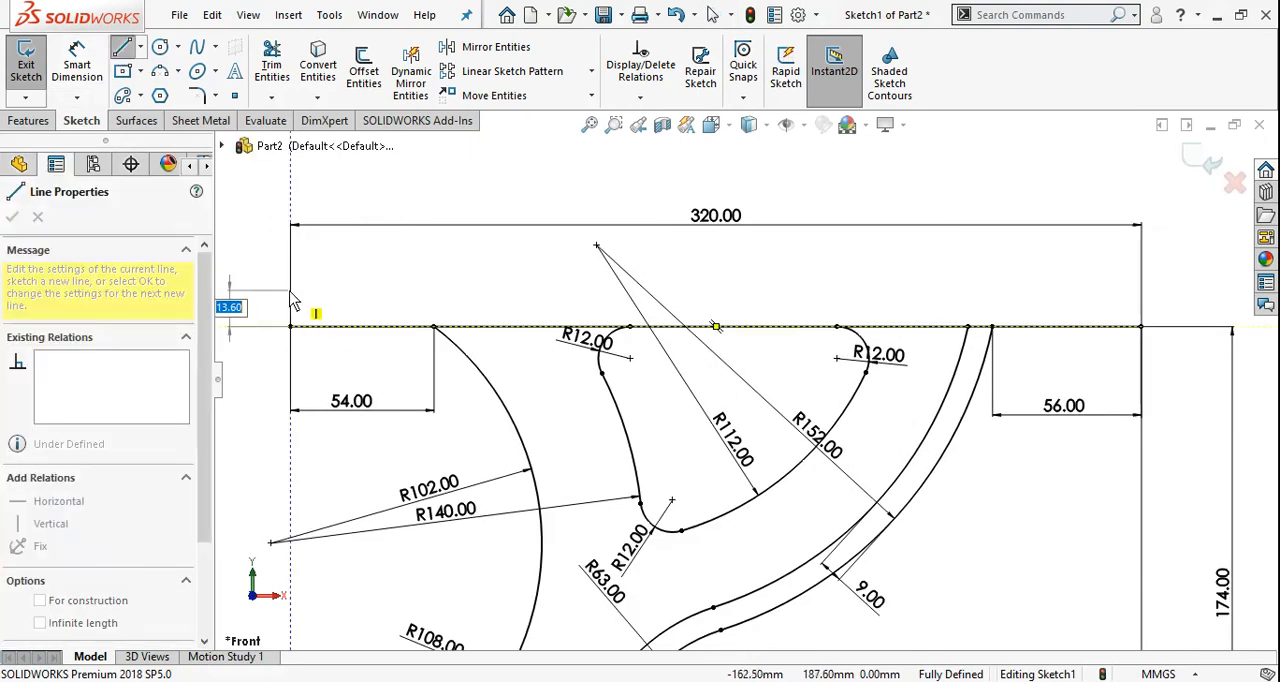
text(16)
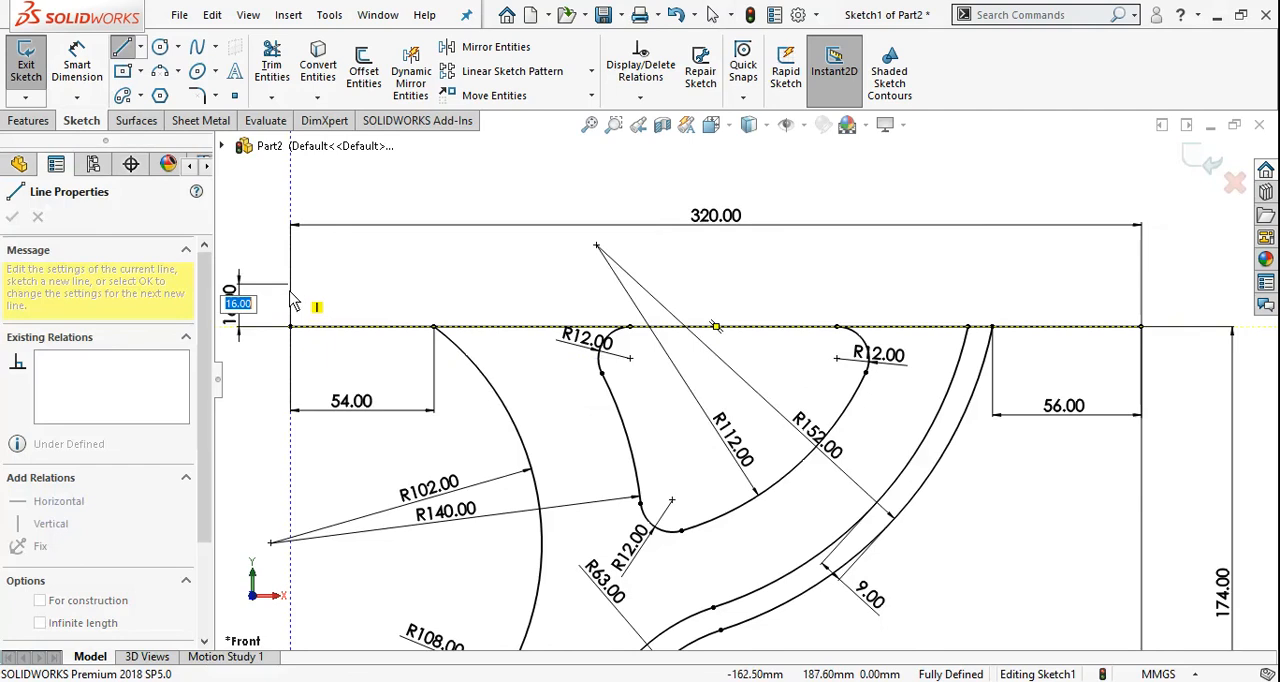
key(Return)
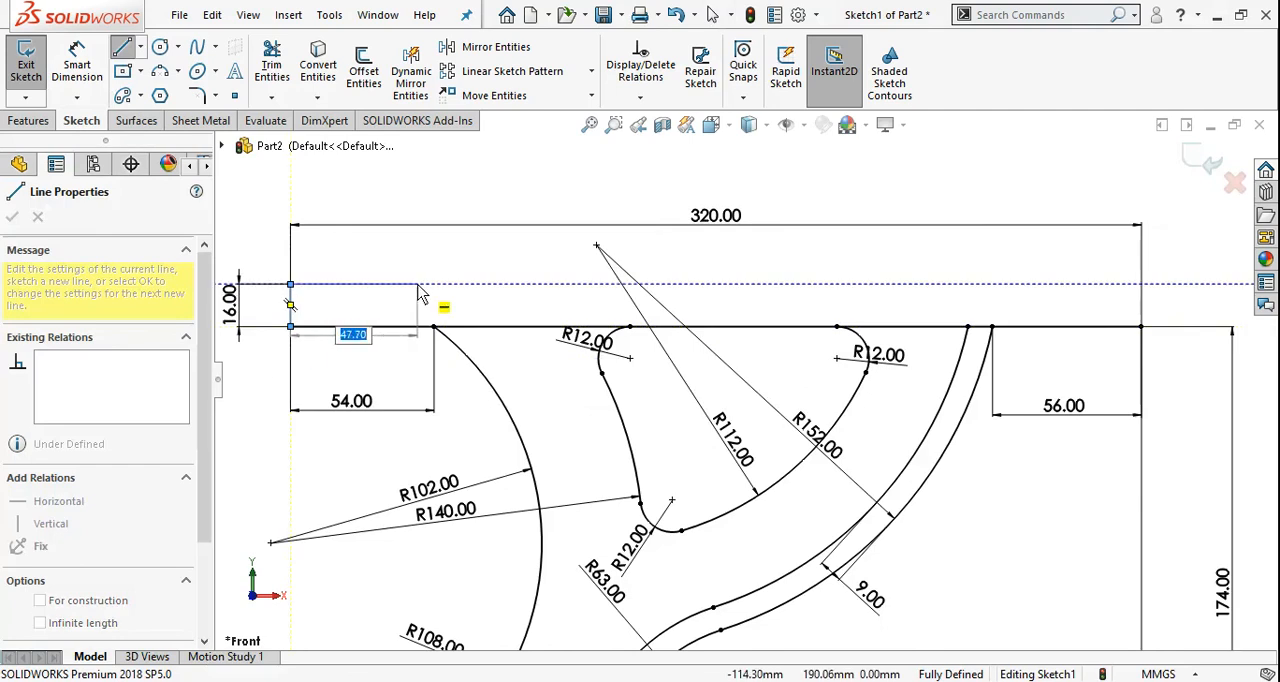
text(65)
key(Return)
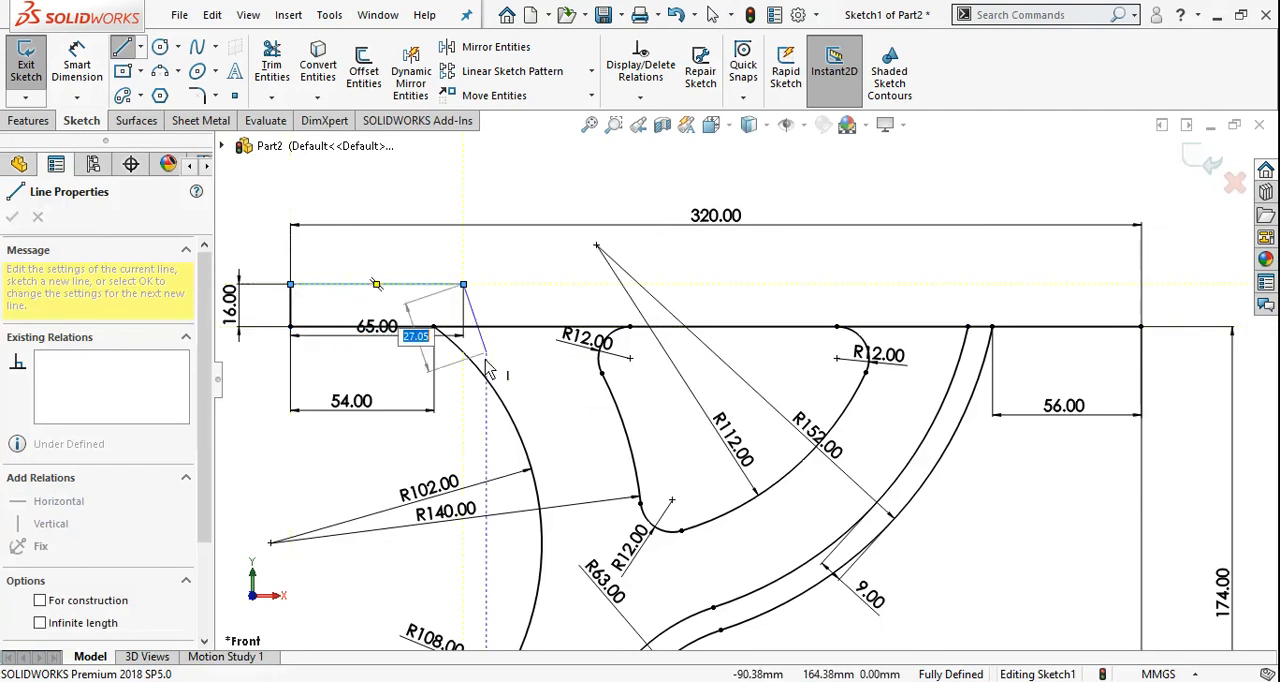
Check the recess depth in the reference image, and add a 3 mm vertical line down from the 65 mm line's right end
key(alt+Tab)
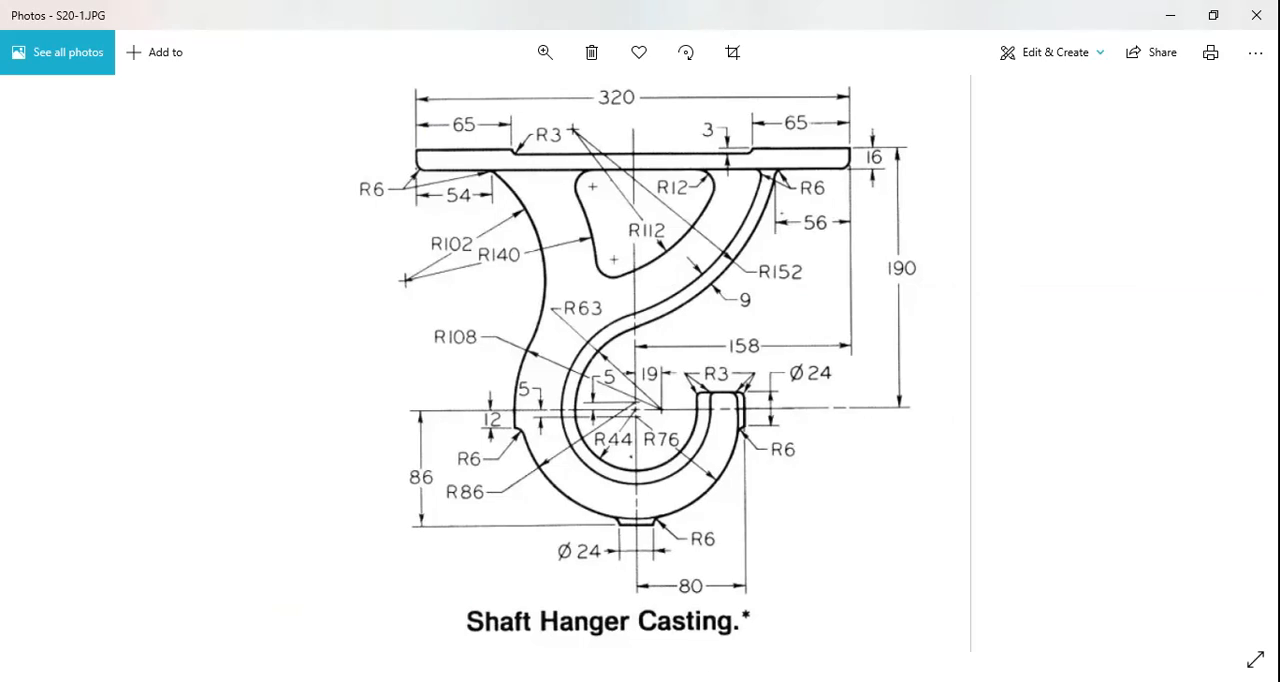
key(alt+Tab)
scroll(487, 310, down, 2)
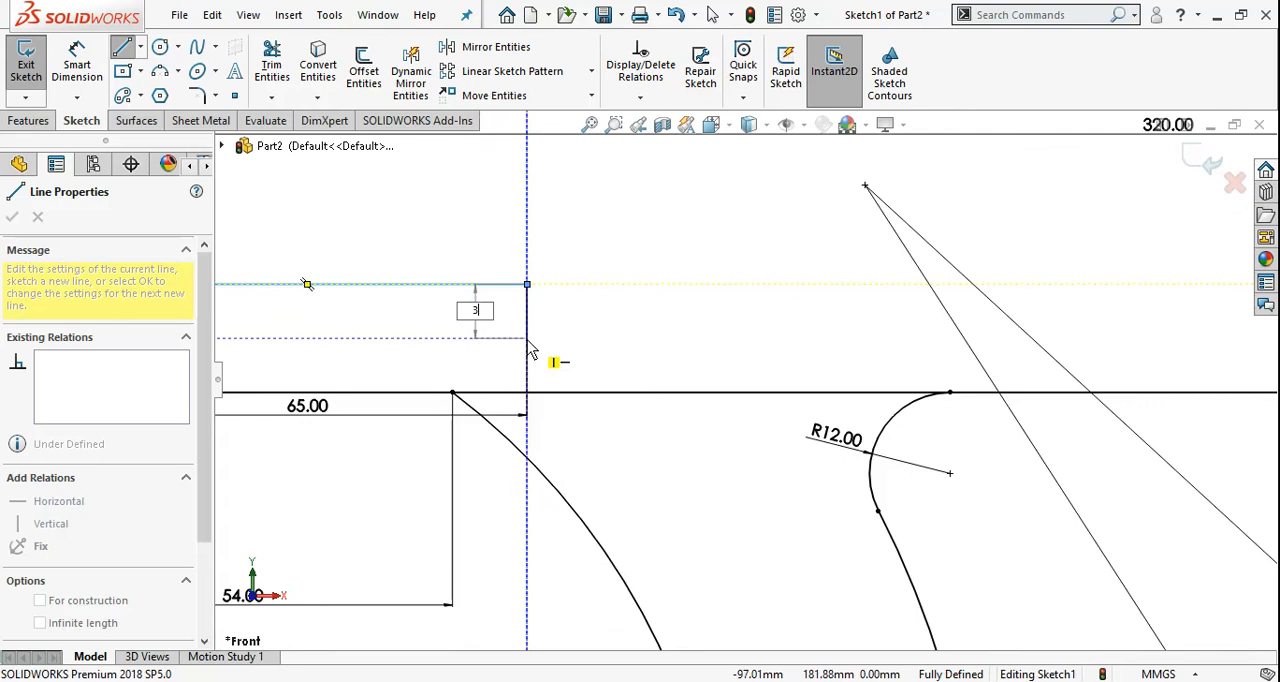
scroll(622, 312, up, 3)
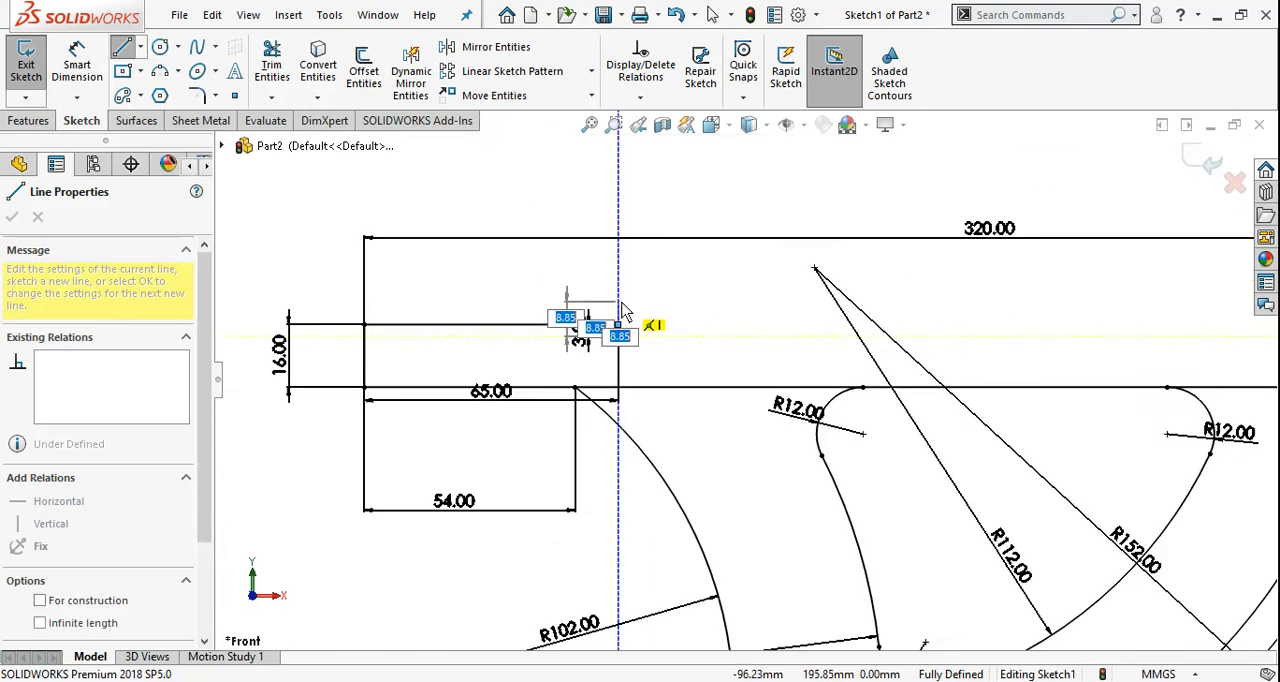
Complete the flange outline with an about 171 mm recessed line, a short step up, and lines closing at the 320 mm line's right end
scroll(622, 312, up, 2)
scroll(1180, 343, down, 2)
scroll(745, 383, up, 2)
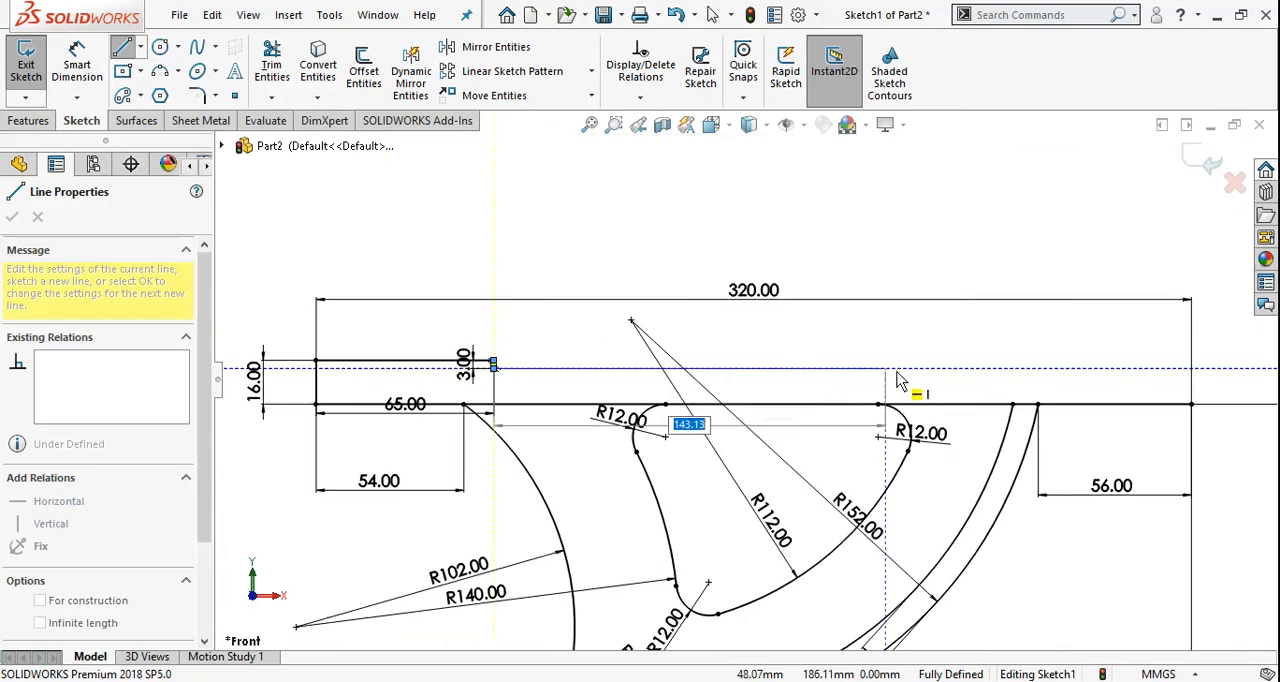
click(962, 365)
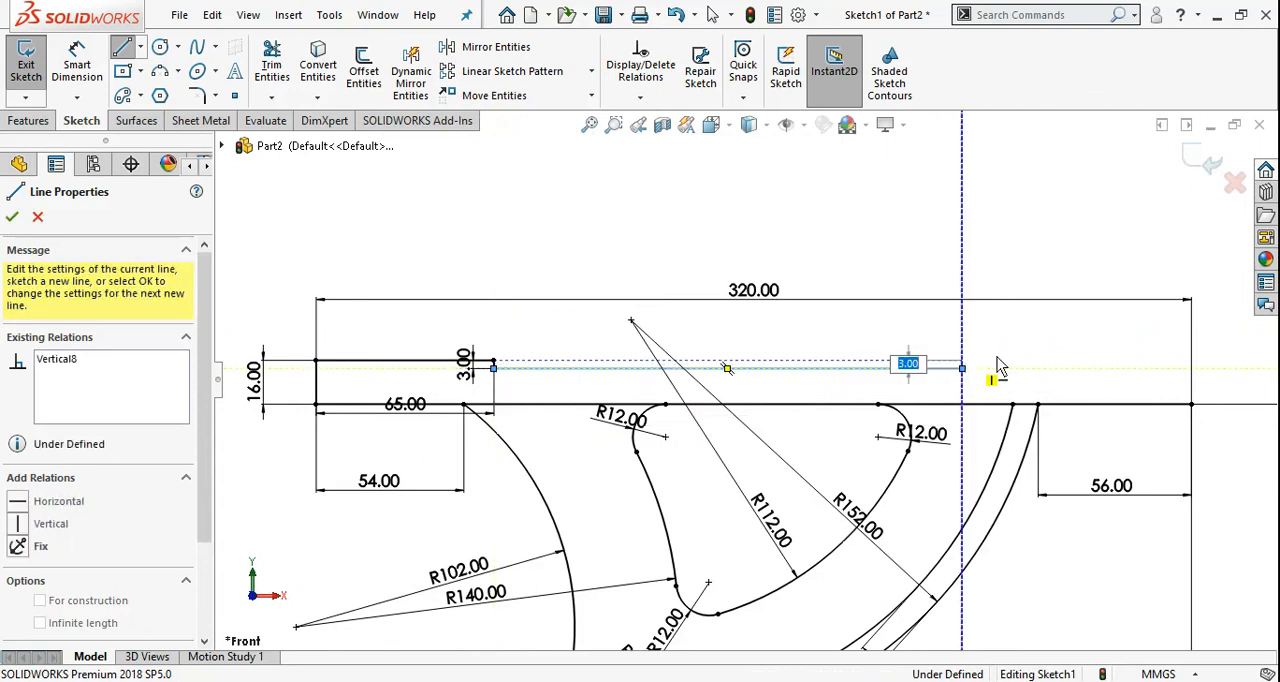
click(1192, 362)
double_click(1192, 404)
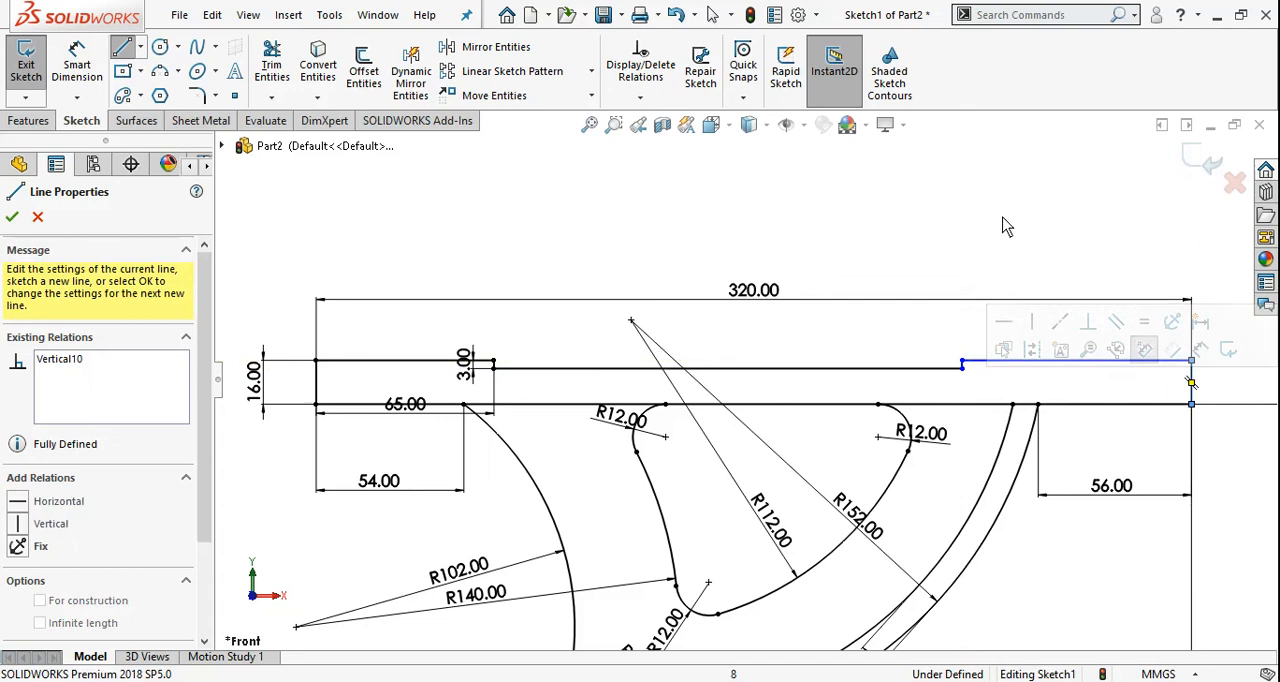
key(Escape)
key(Escape)
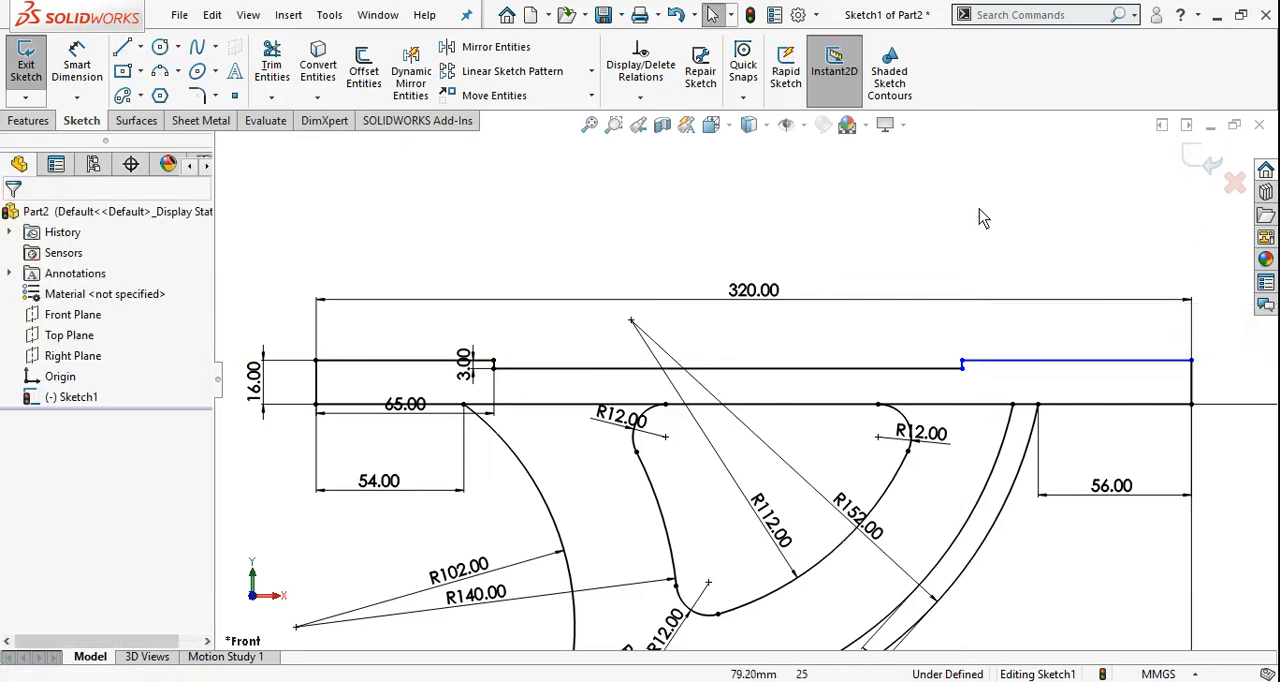
Dimension the flange's upper-right horizontal line to 65 mm
click(1000, 362)
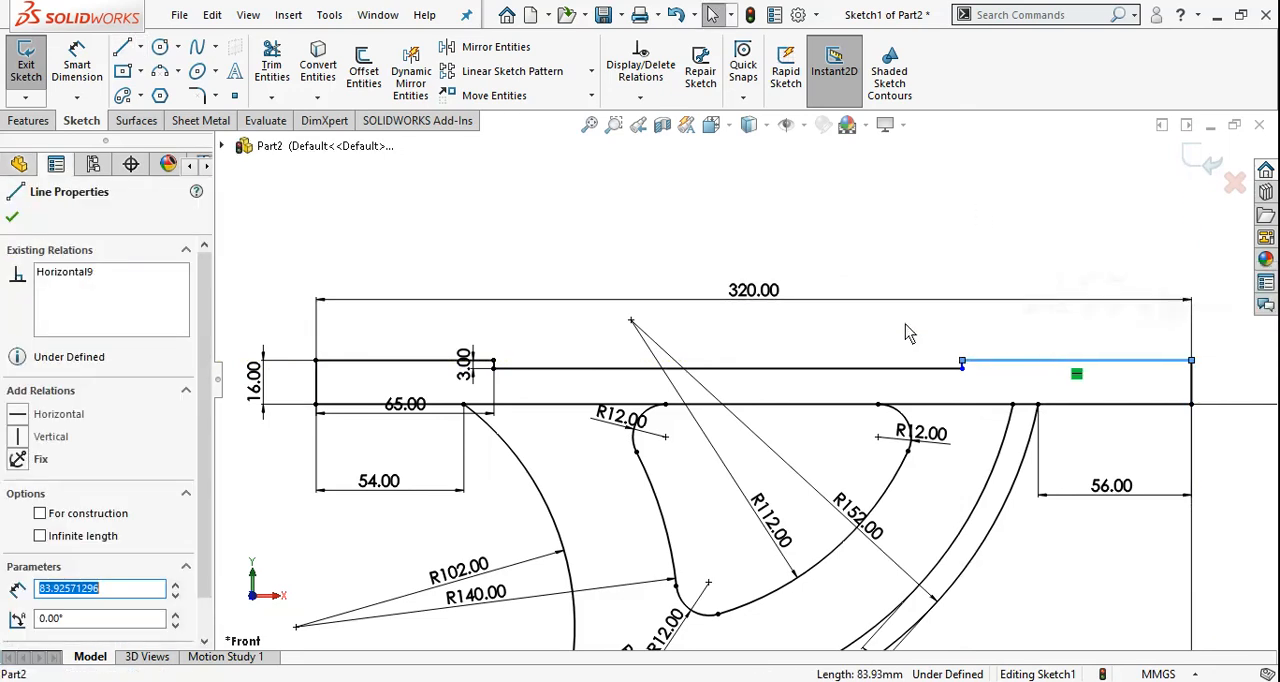
right_drag(905, 324, 907, 285)
click(1018, 362)
click(1110, 338)
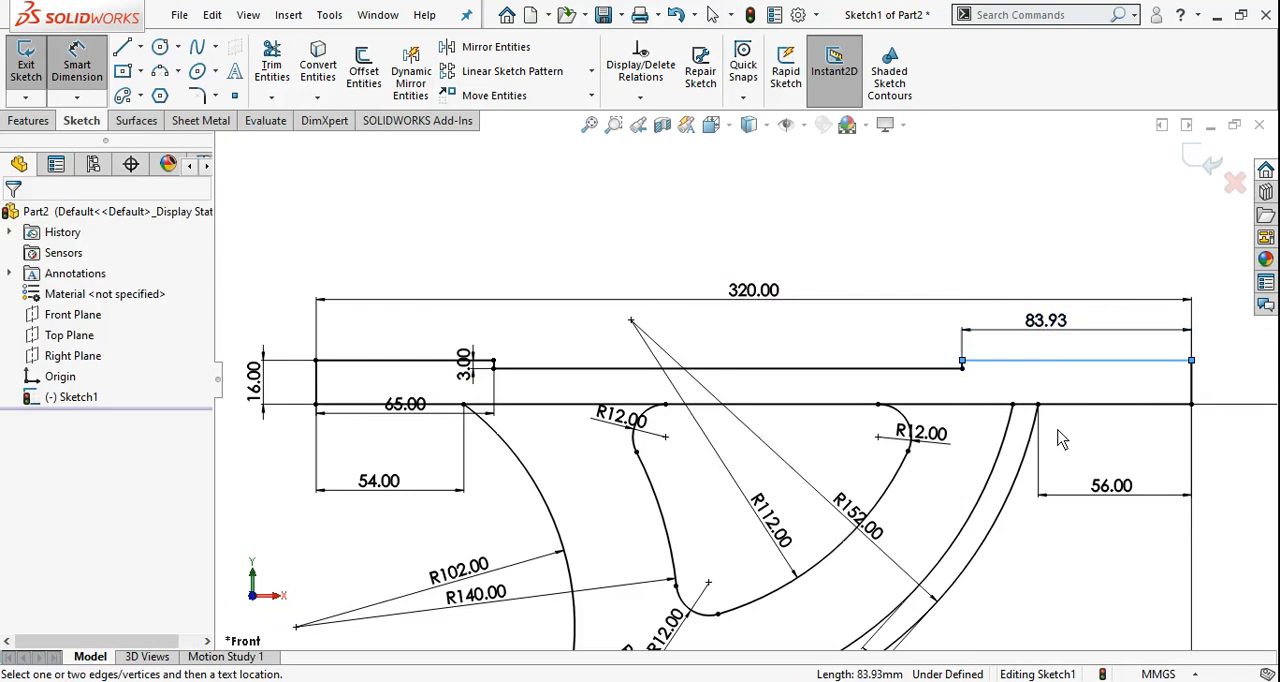
text(65)
key(Return)
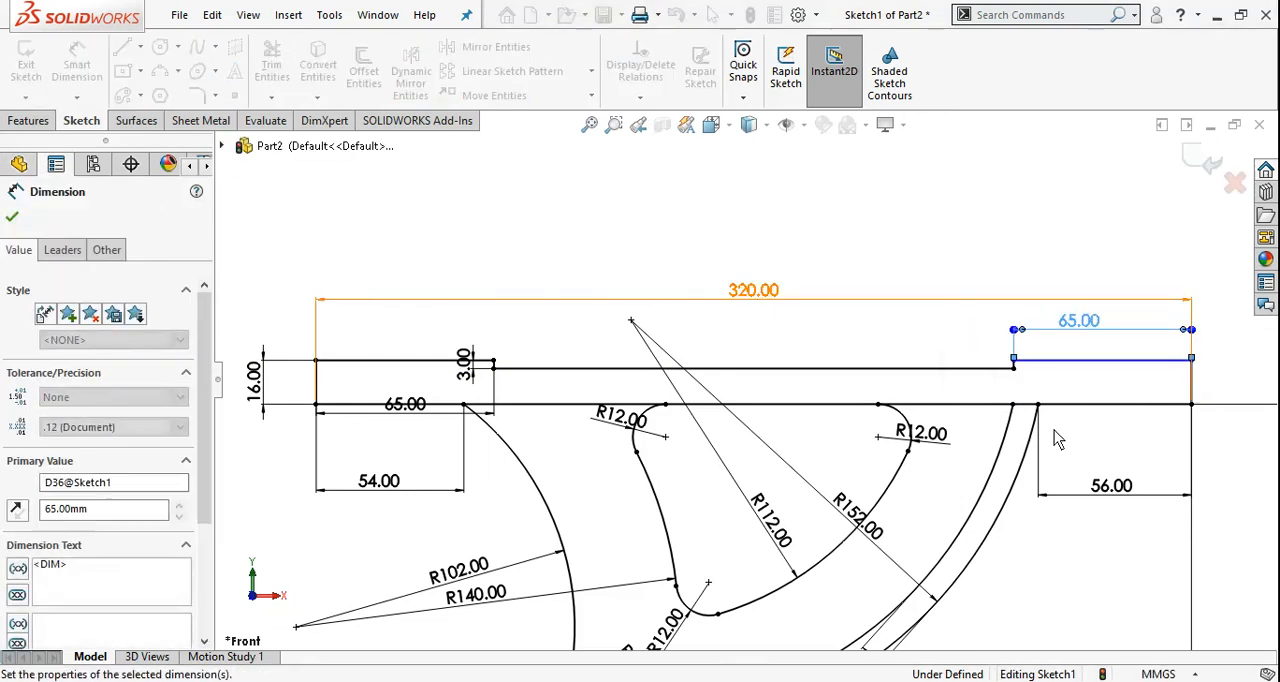
key(Escape)
Add a collinear relation between the two raised top lines at the flange's ends
scroll(1162, 371, down, 1)
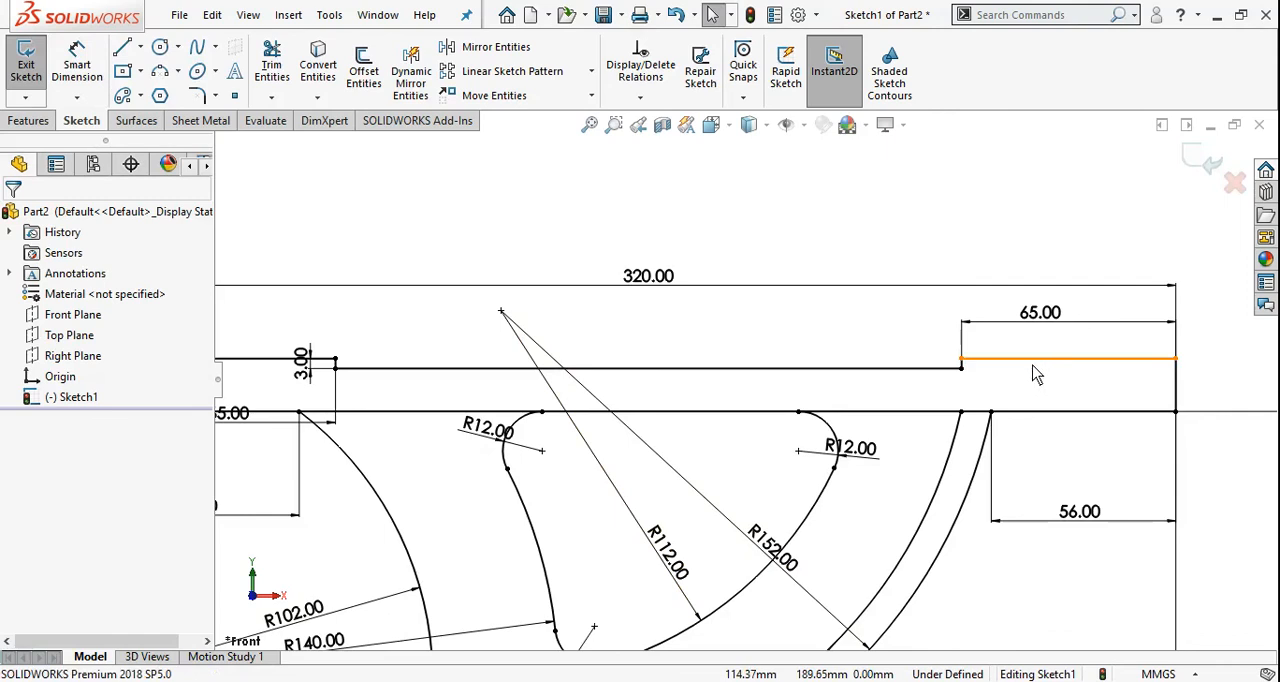
click(962, 366)
ctrl+click(254, 366)
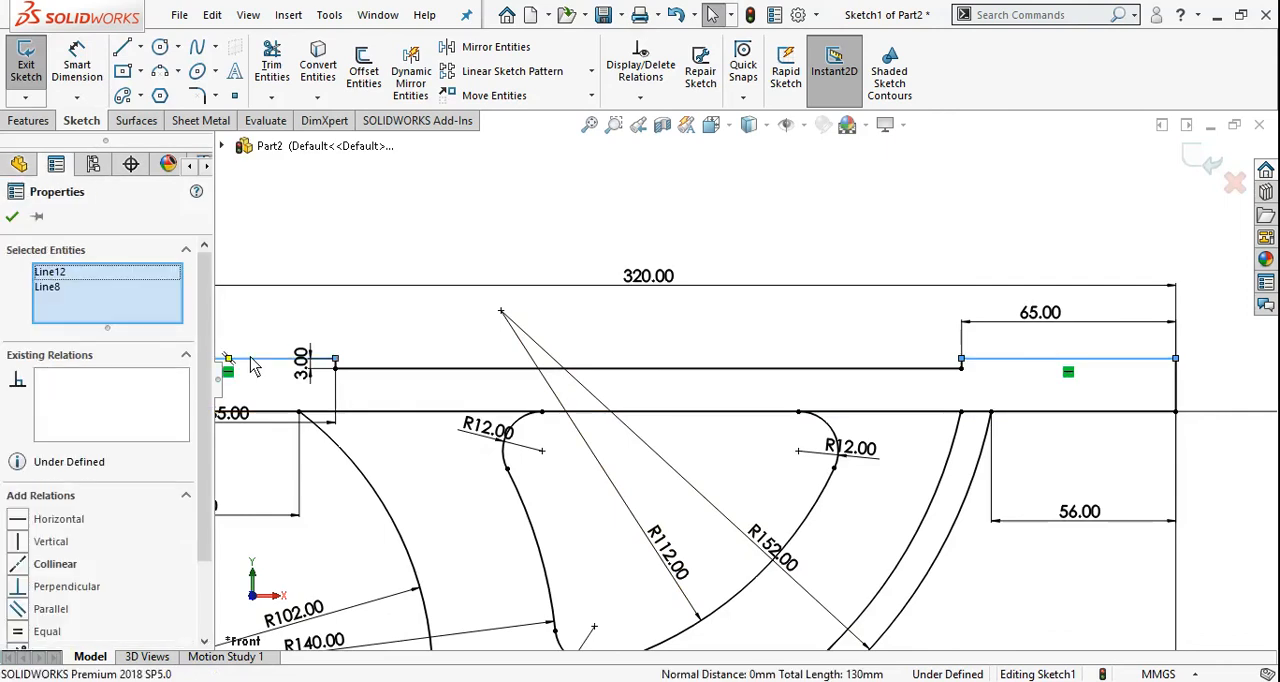
click(22, 565)
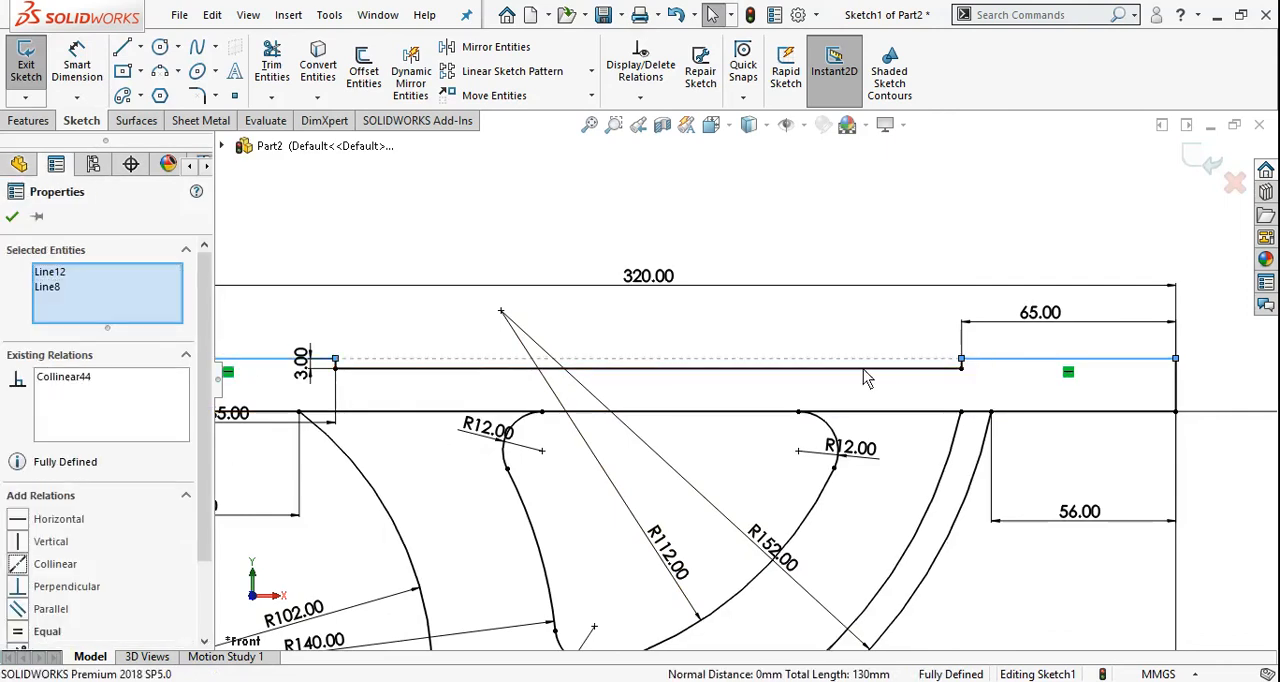
click(12, 219)
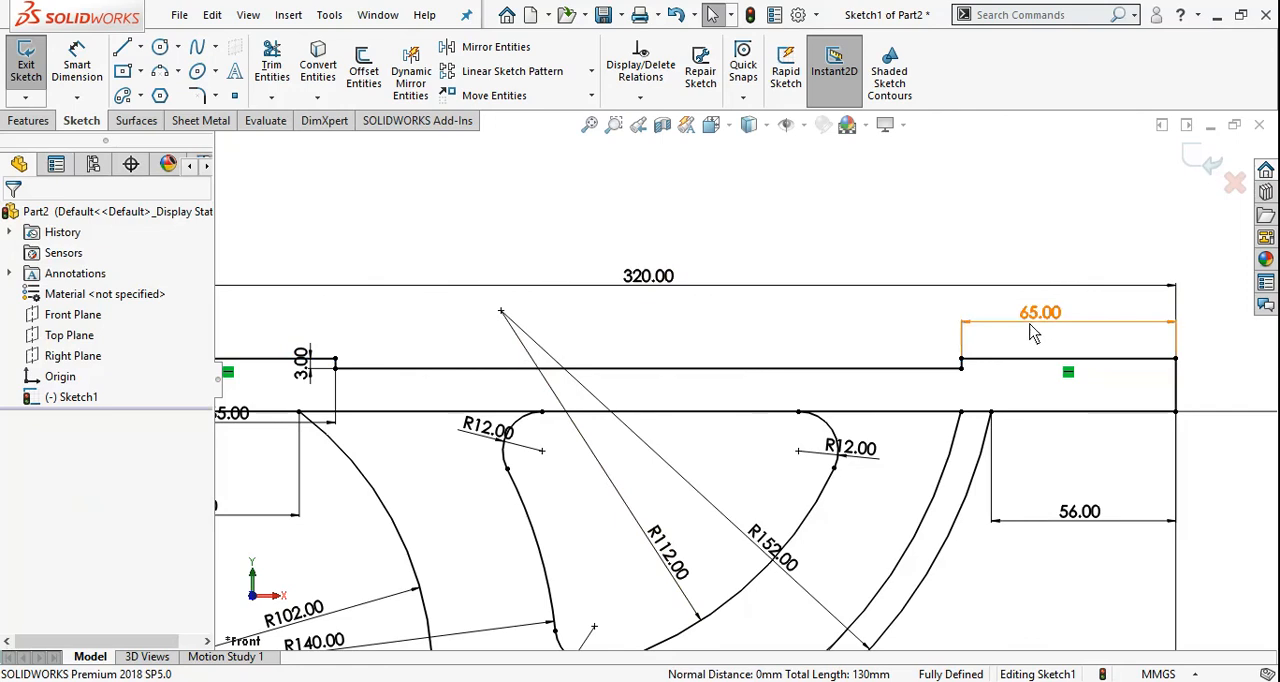
Reposition the left 65 mm dimension above the flange and the 3 mm dimension over the recess
scroll(619, 390, up, 2)
mouse_move(378, 415)
mouse_down()
mouse_move(384, 349)
mouse_move(434, 368)
mouse_move(510, 361)
mouse_up()
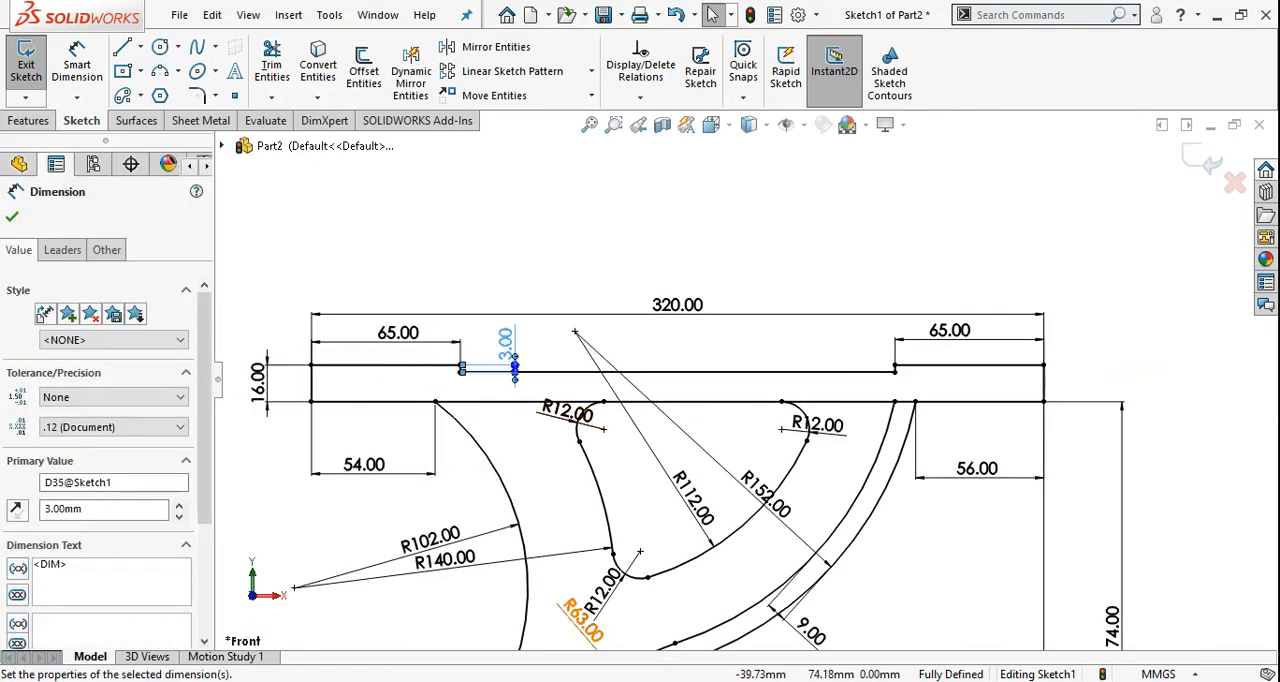
Check the reference drawing and fillet the flange's lower-left and lower-right corners with a 6 mm radius
key(alt+Tab)
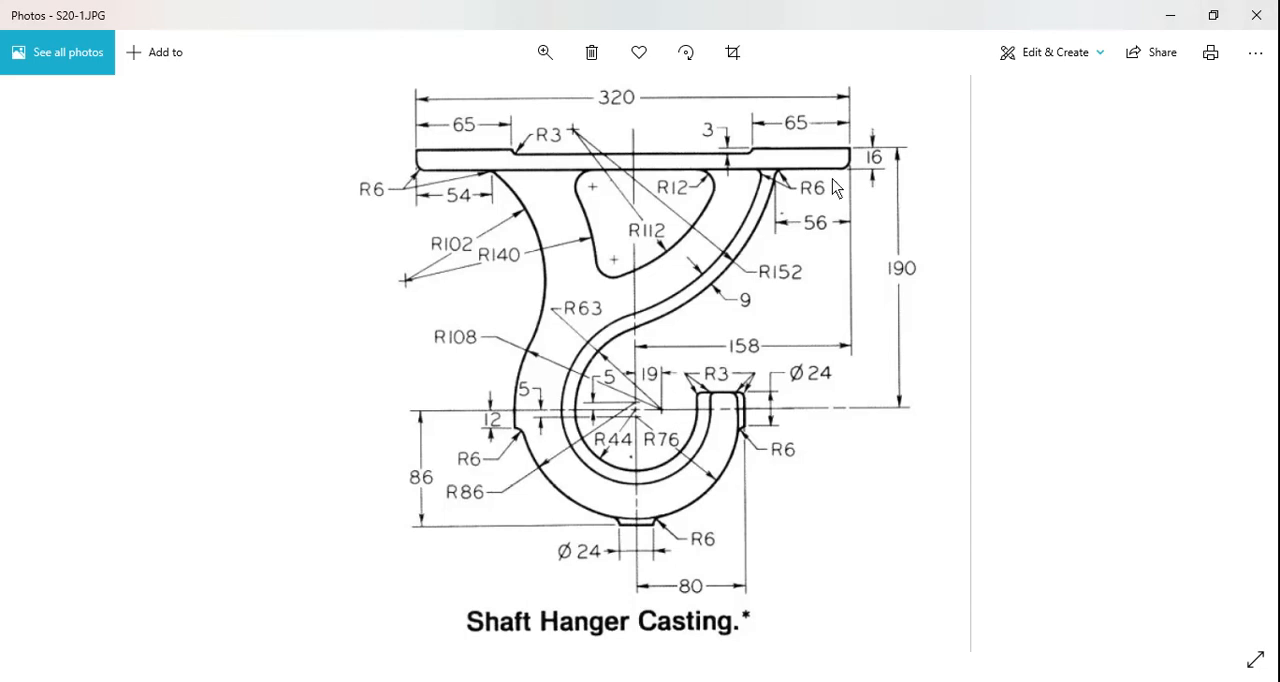
key(alt+Tab)
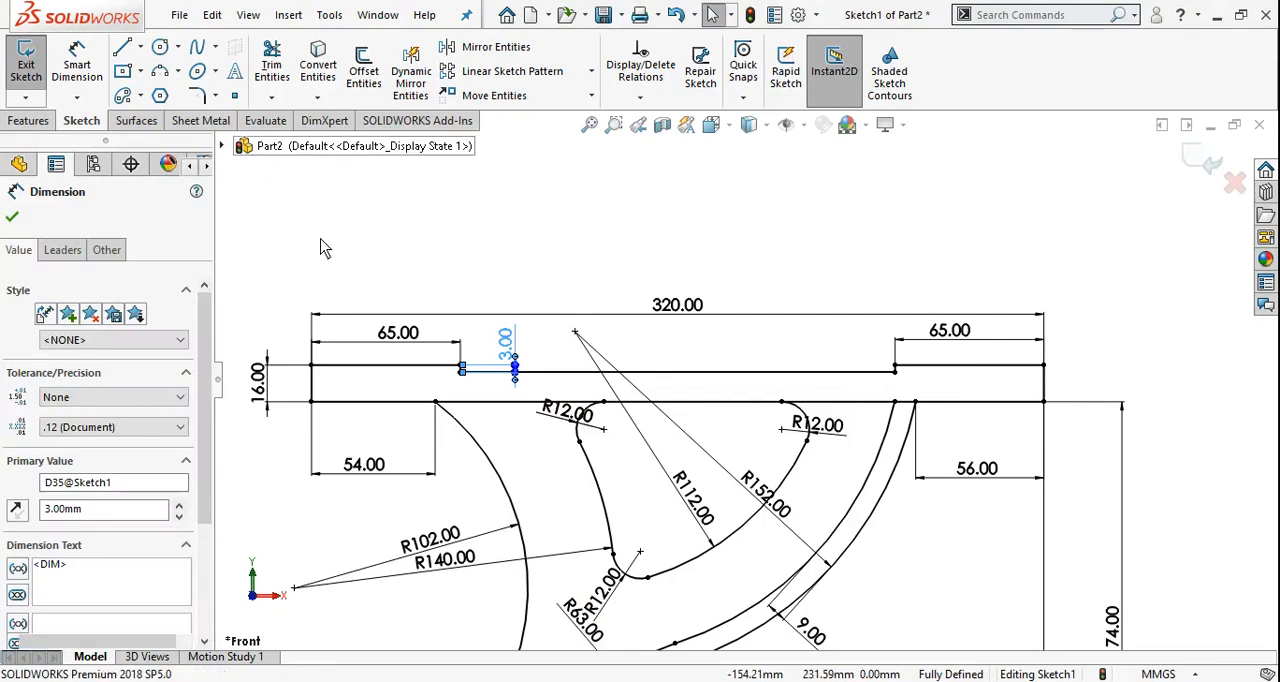
key(Escape)
click(200, 96)
scroll(345, 416, down, 5)
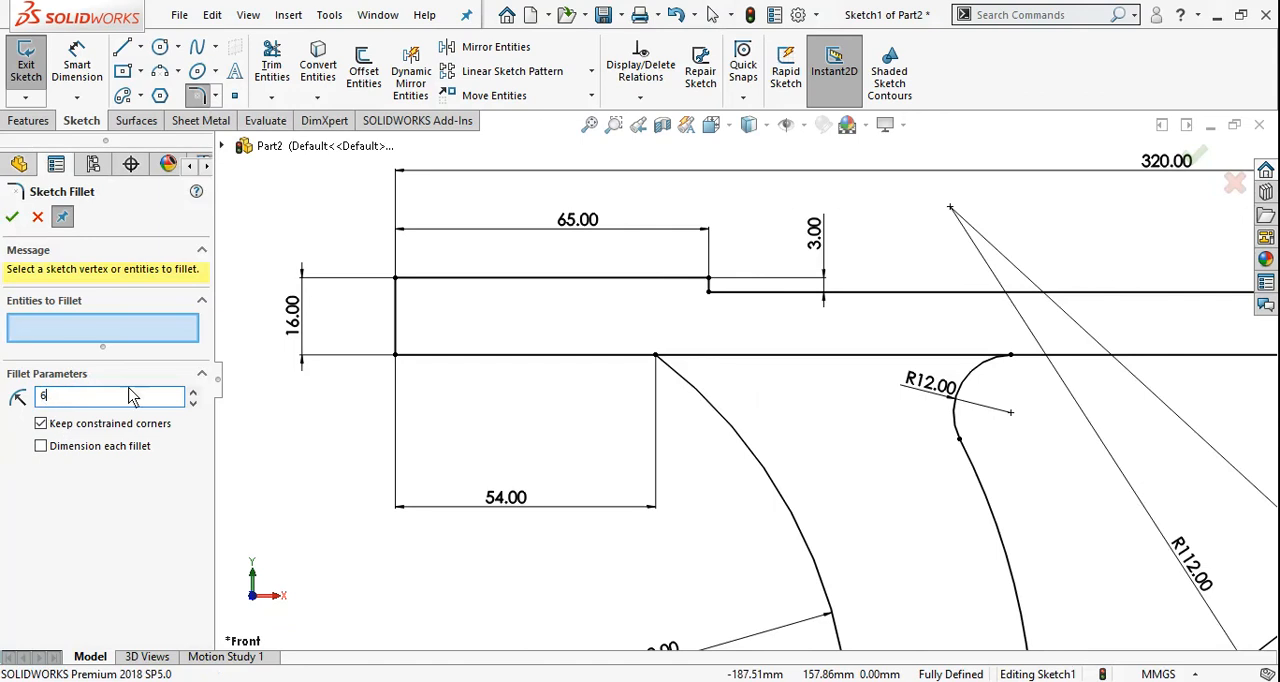
key(Return)
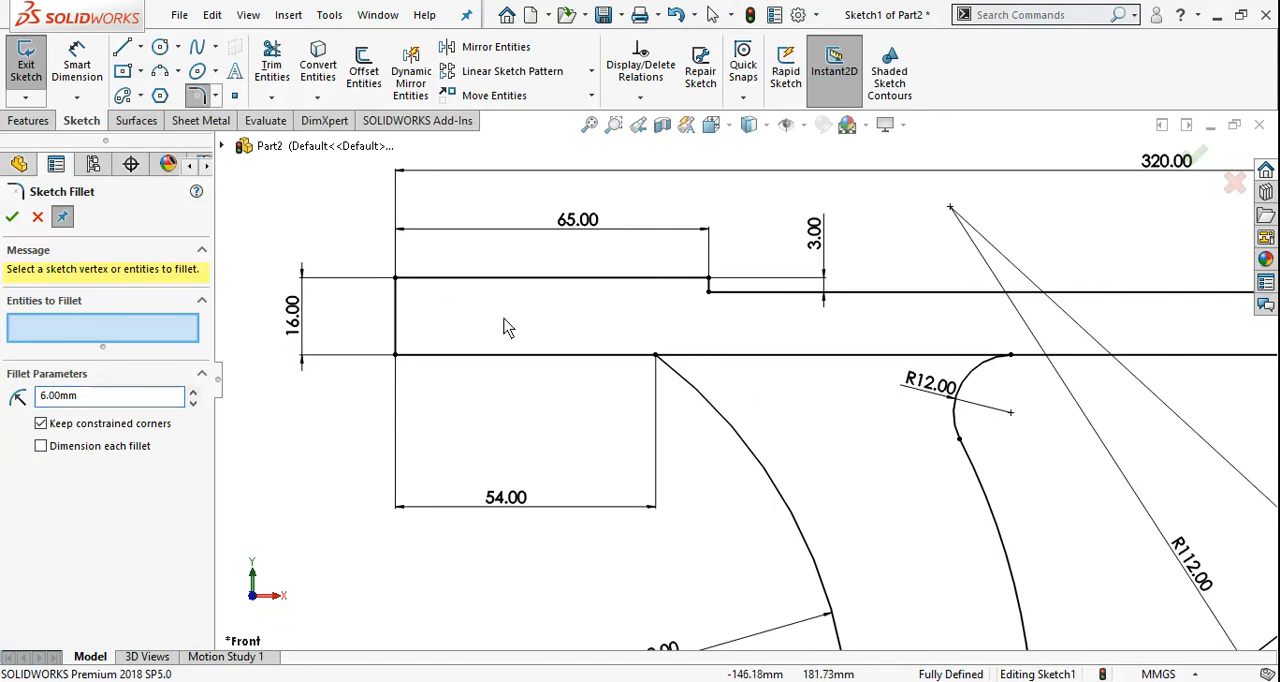
click(396, 357)
scroll(271, 425, up, 3)
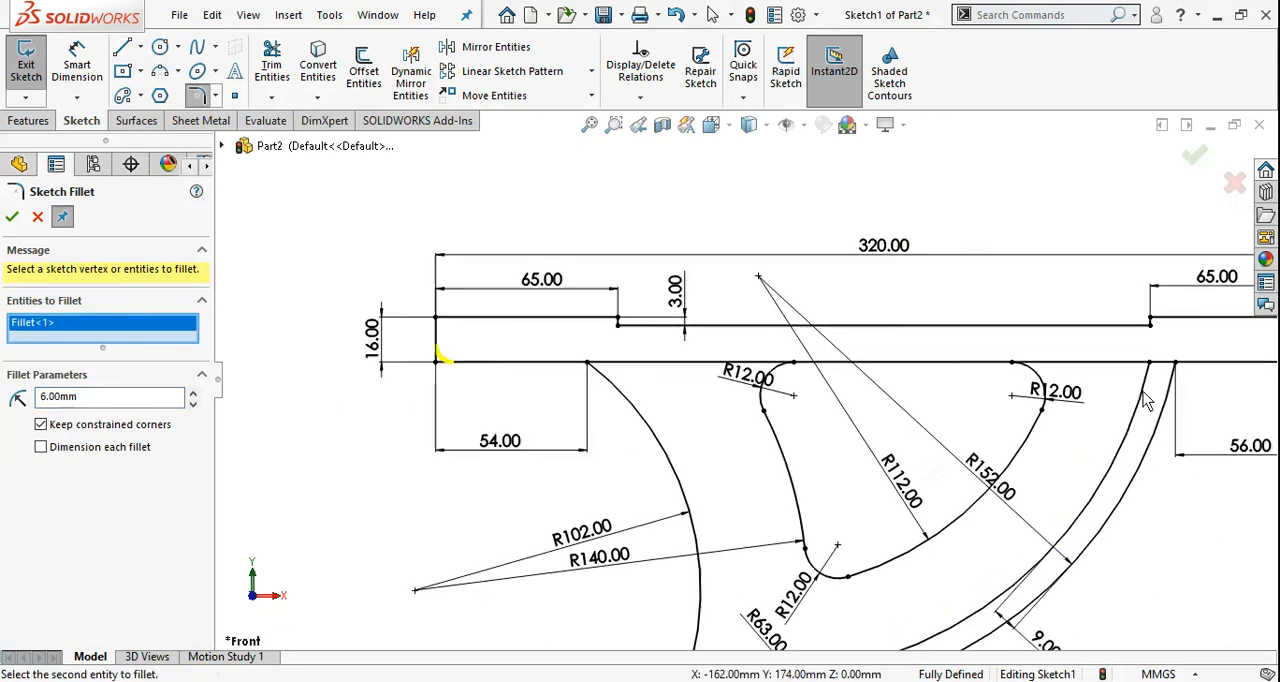
scroll(1147, 400, up, 3)
scroll(1110, 374, down, 3)
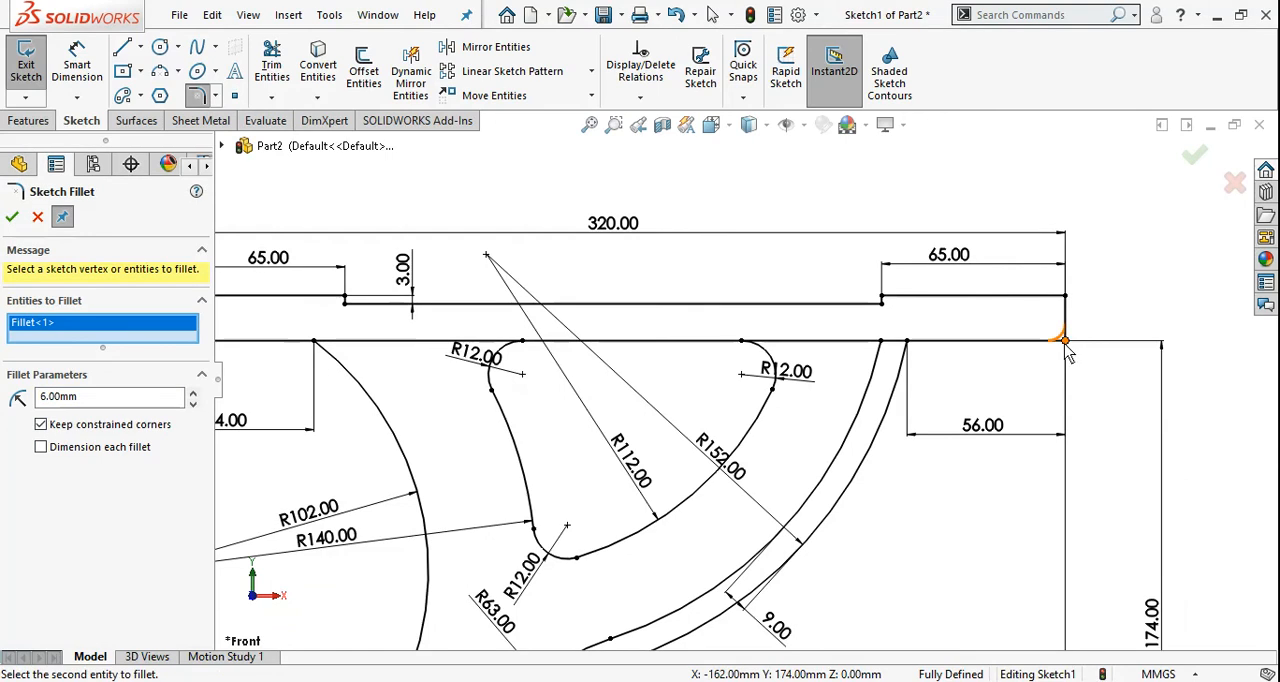
click(1065, 342)
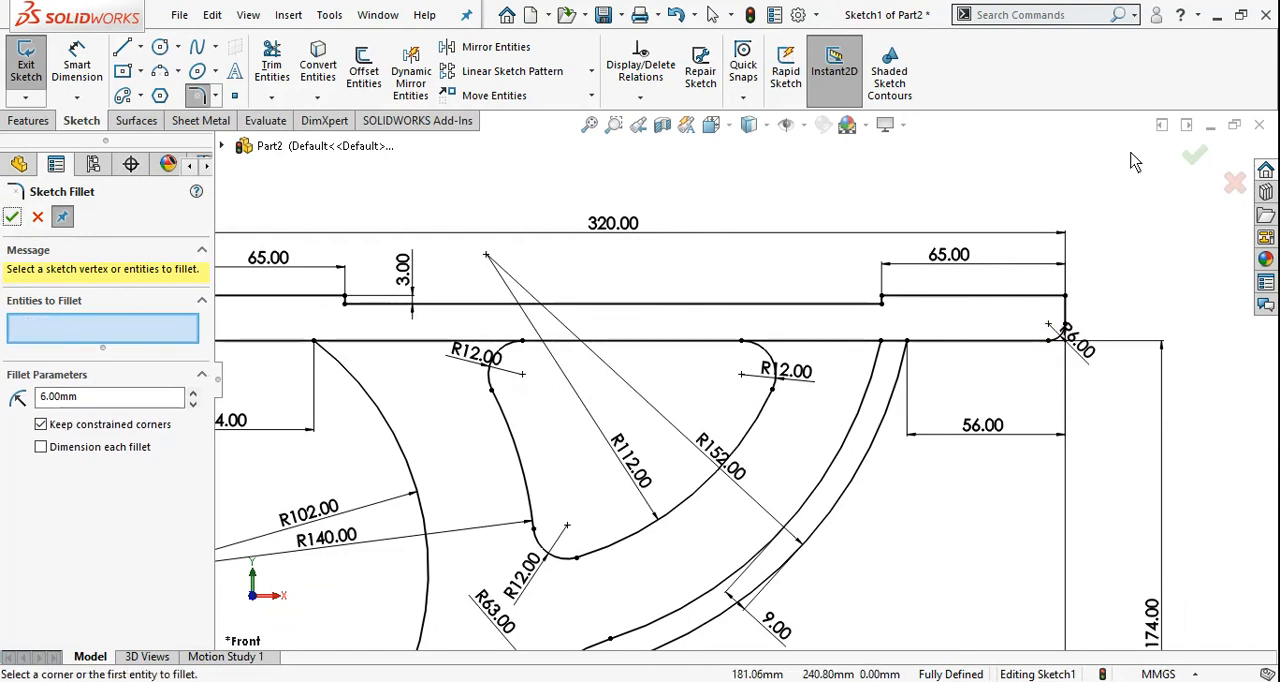
click(1194, 155)
Compare with the reference drawing and reattach the upper end of the vertical 174 mm dimension to the flange's upper-right corner
scroll(690, 378, up, 2)
scroll(884, 360, up, 3)
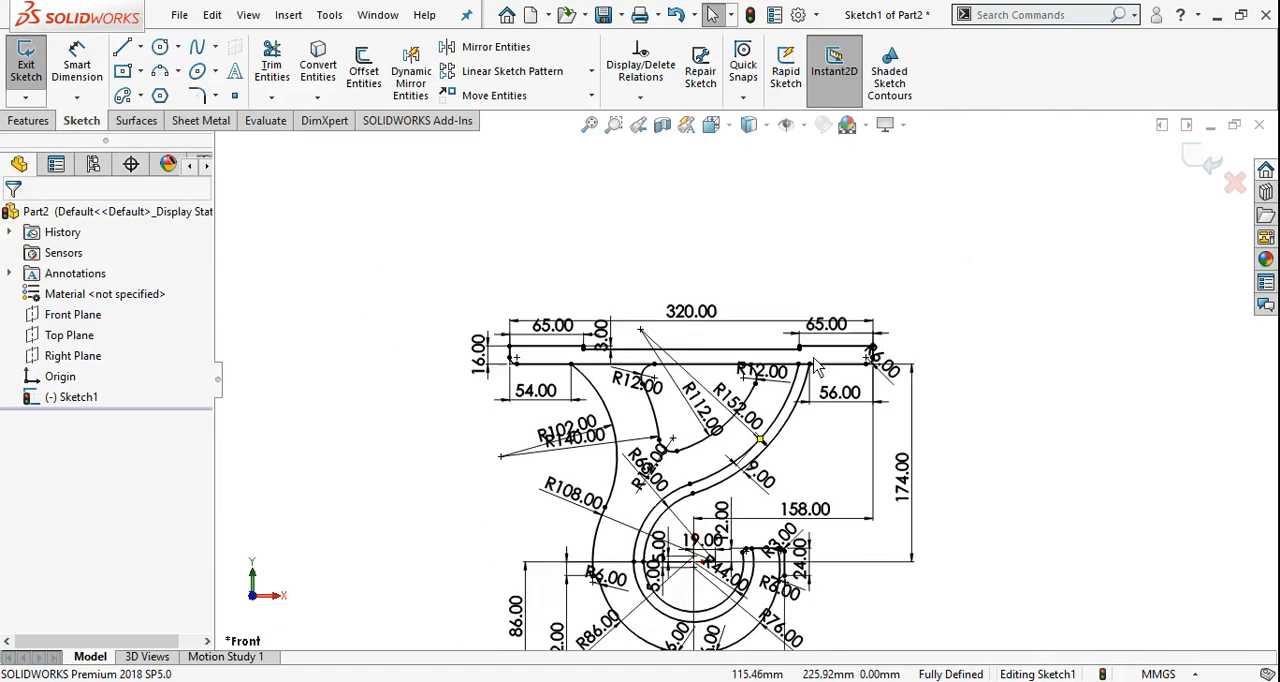
key(alt+Tab)
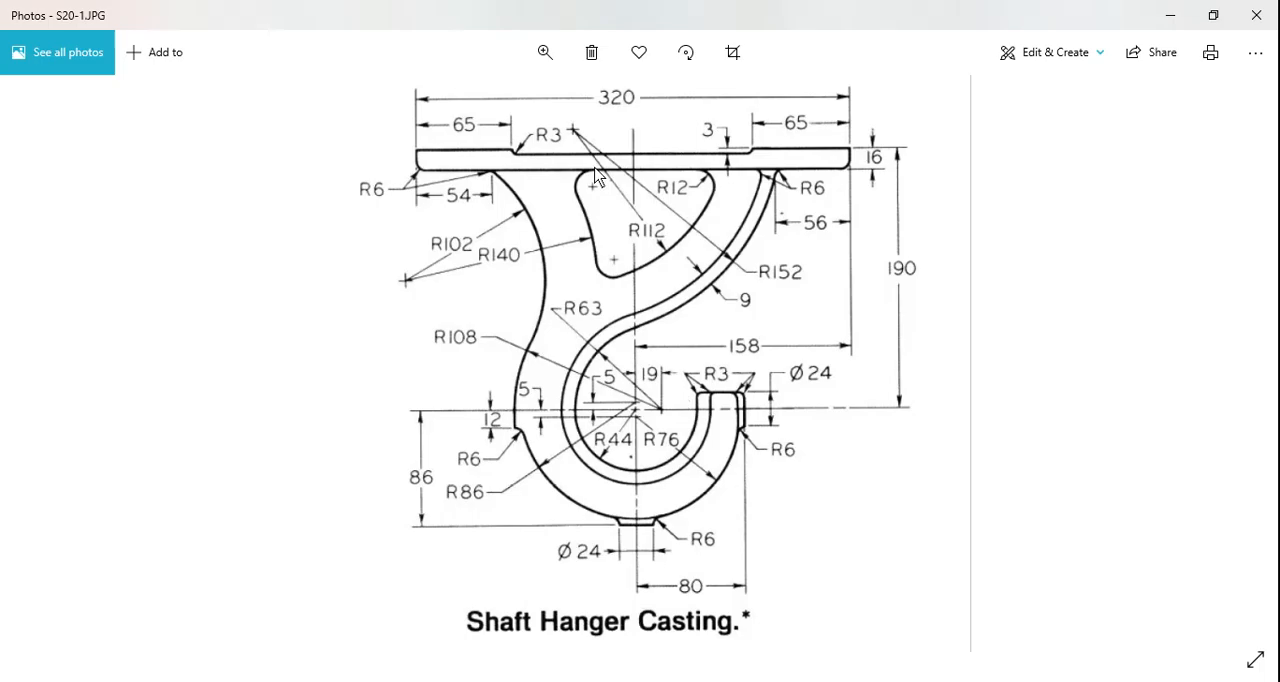
key(alt+Tab)
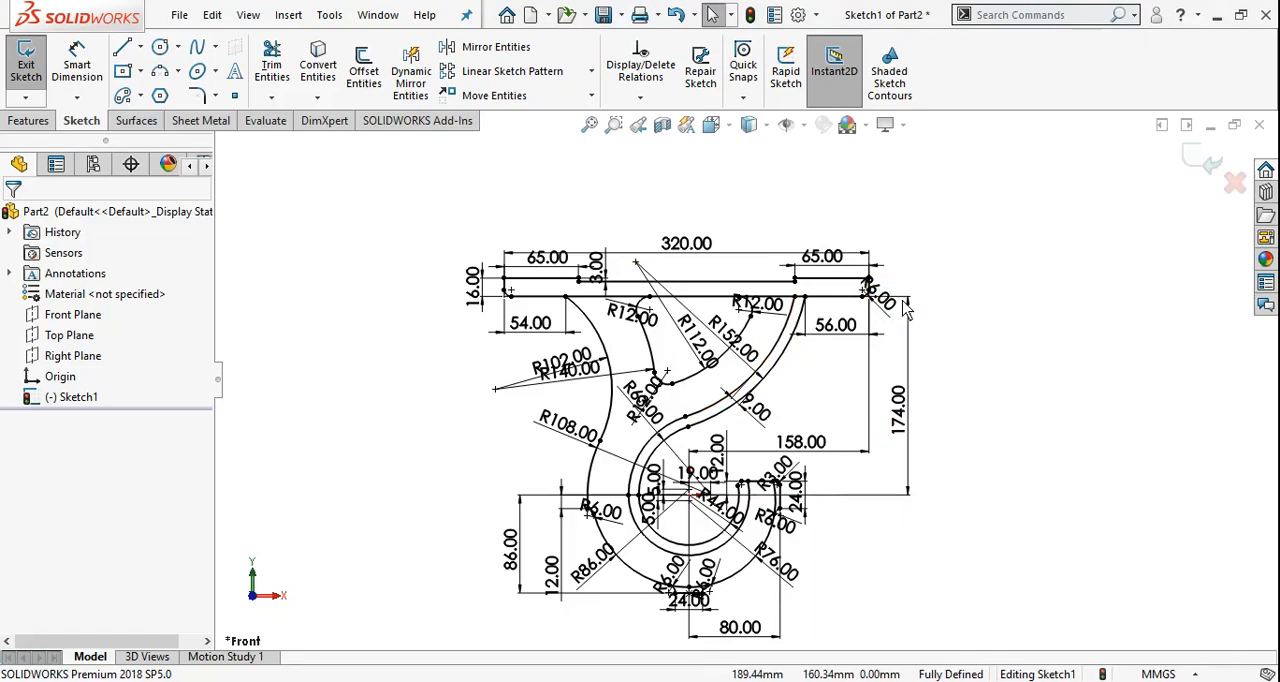
key(alt+Tab)
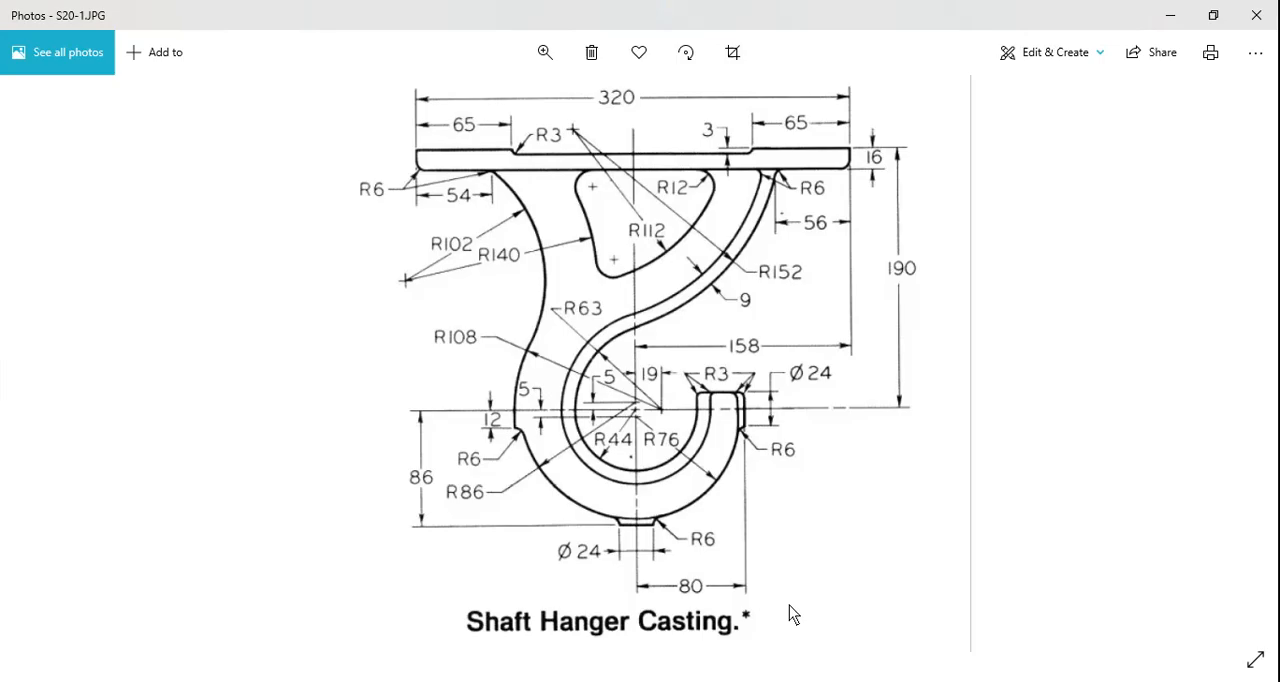
key(alt+Tab)
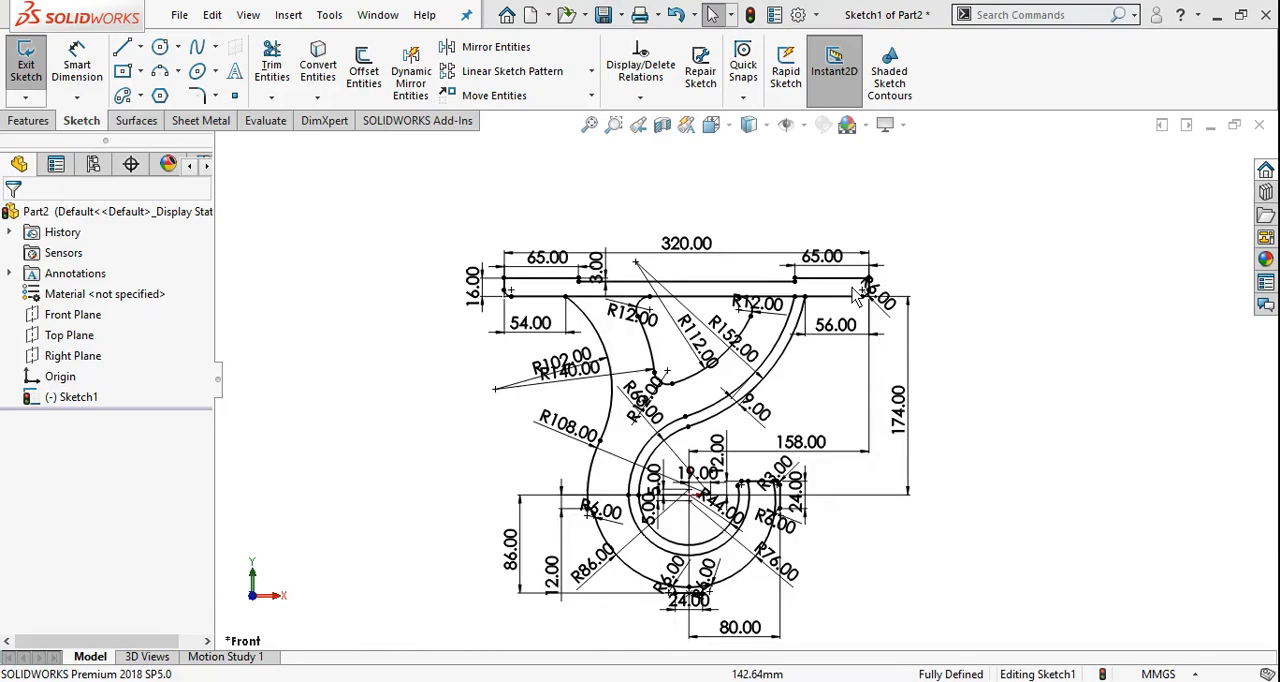
scroll(937, 337, down, 5)
scroll(716, 452, up, 2)
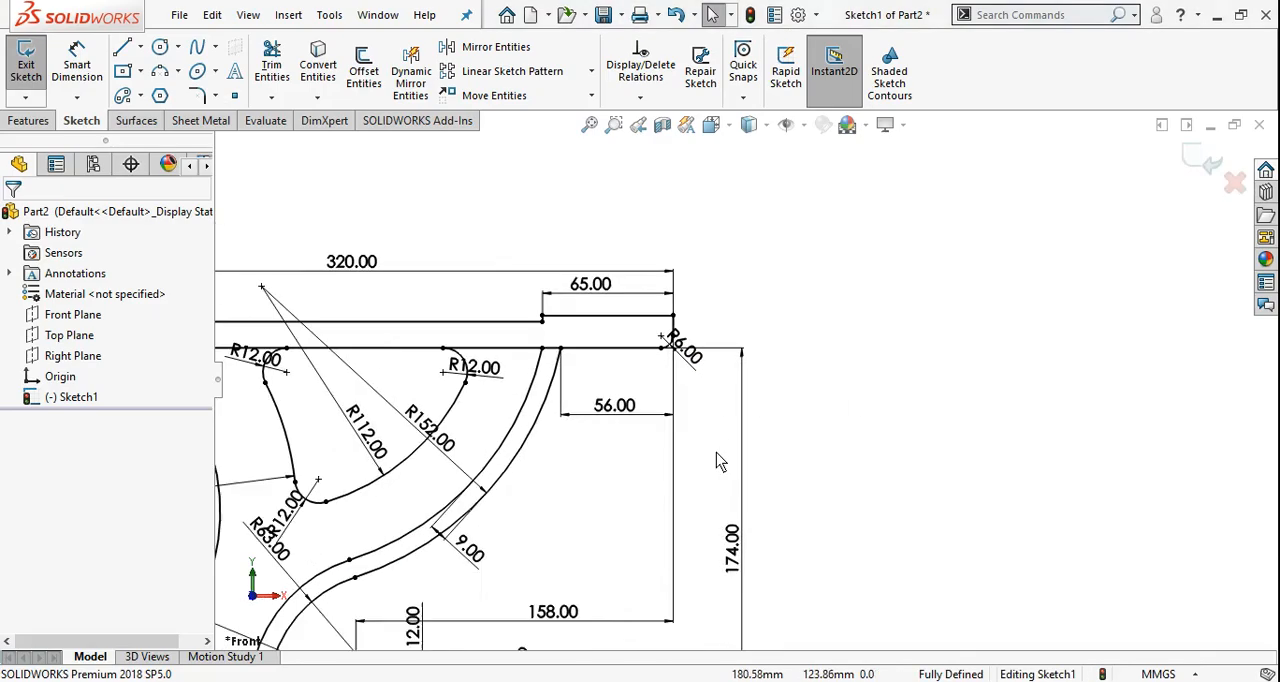
scroll(731, 403, down, 2)
click(765, 330)
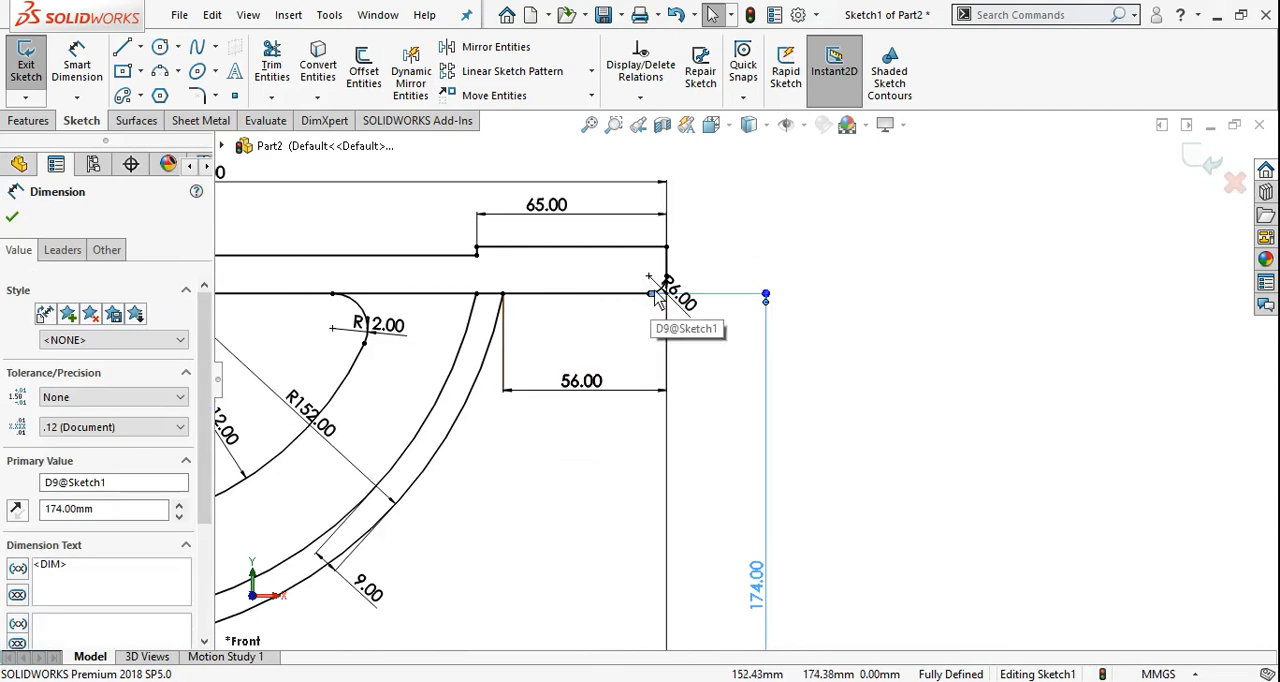
drag(655, 300, 667, 249)
click(829, 355)
scroll(837, 340, down, 2)
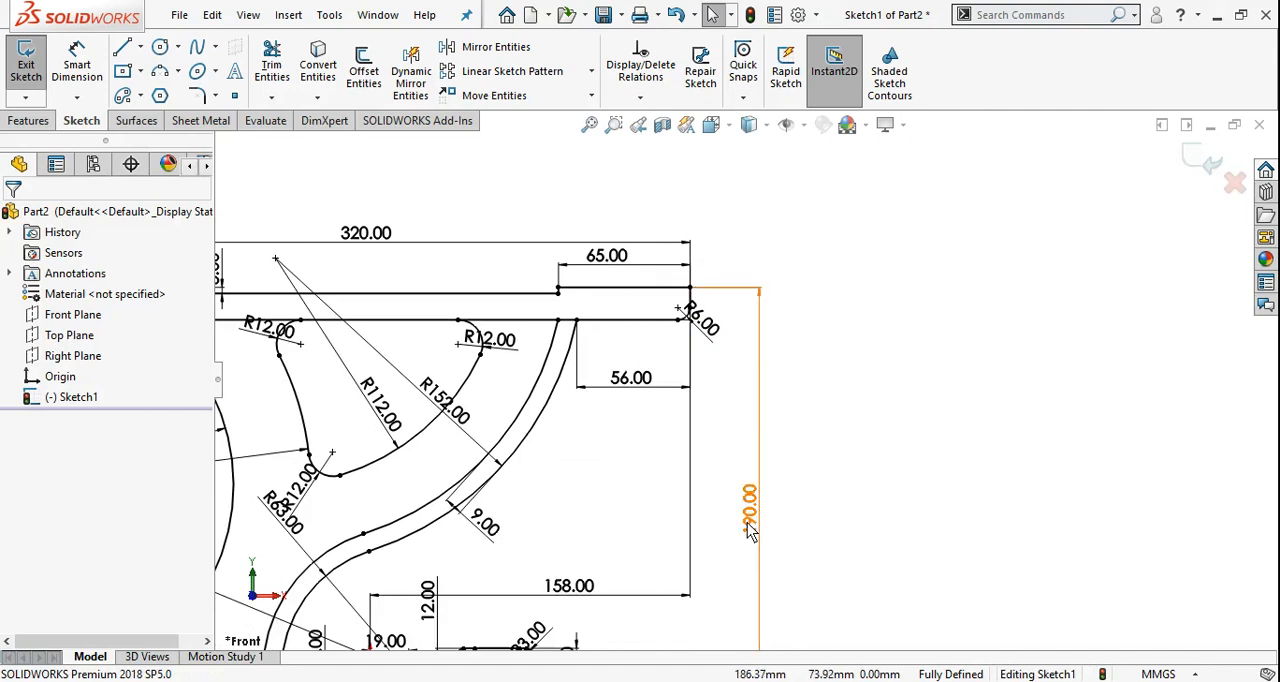
Fit the whole sketch in view, review it against the reference drawing, and minimize the drawing's window
scroll(862, 367, up, 4)
scroll(492, 617, down, 1)
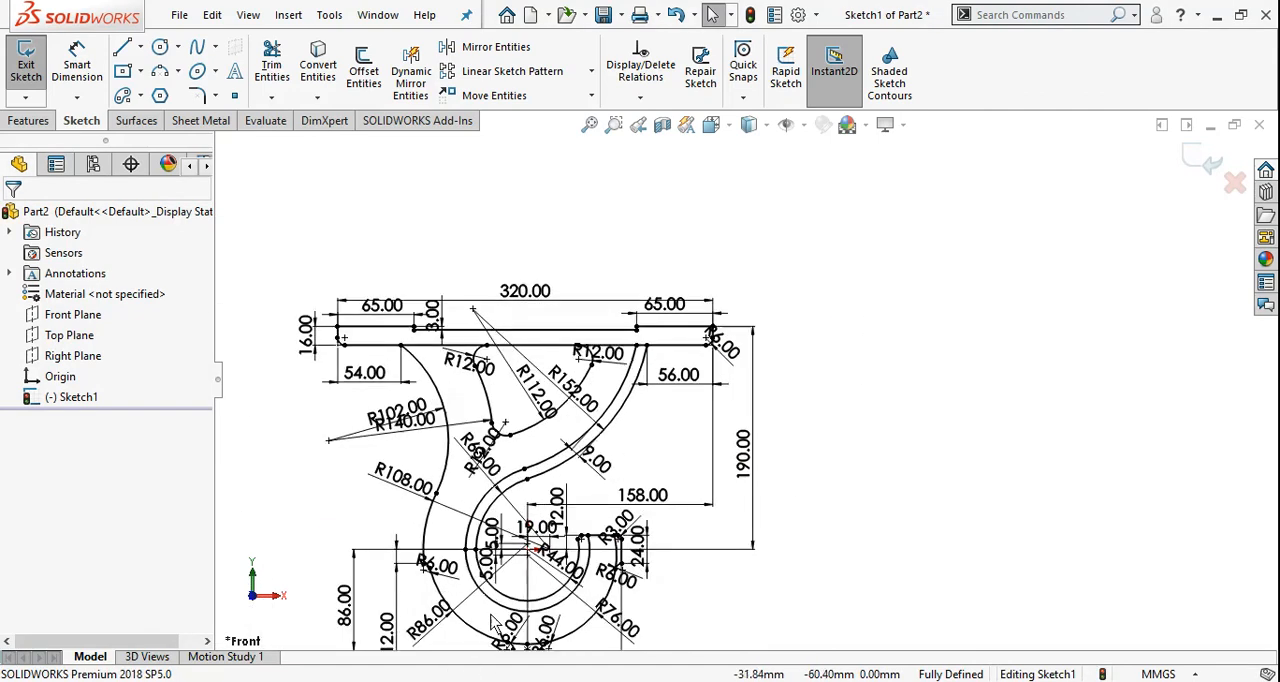
click(589, 124)
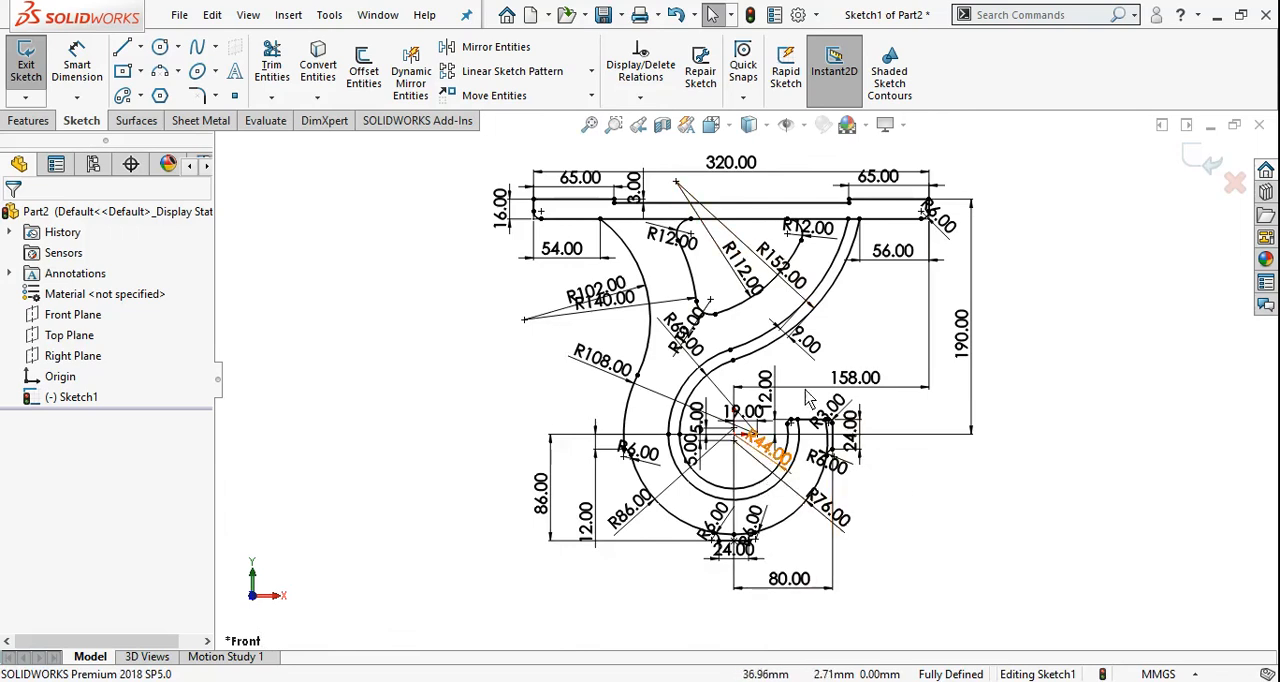
scroll(818, 320, down, 1)
scroll(815, 320, up, 1)
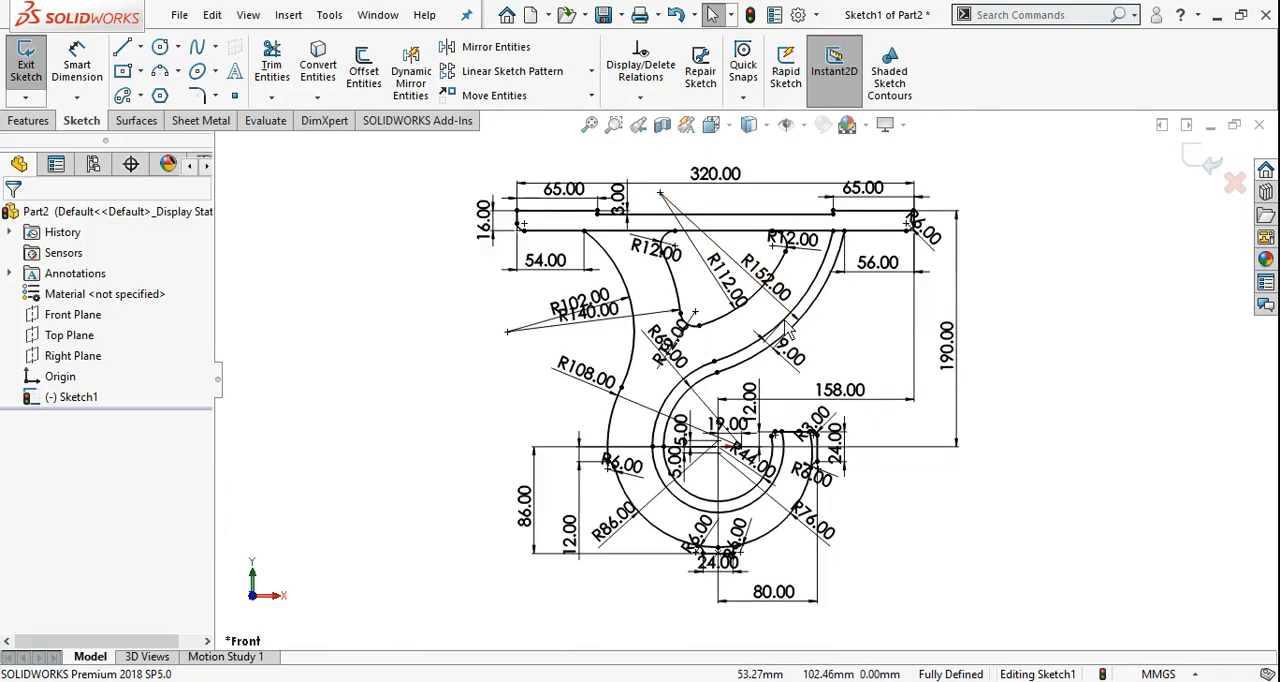
key(alt+Tab)
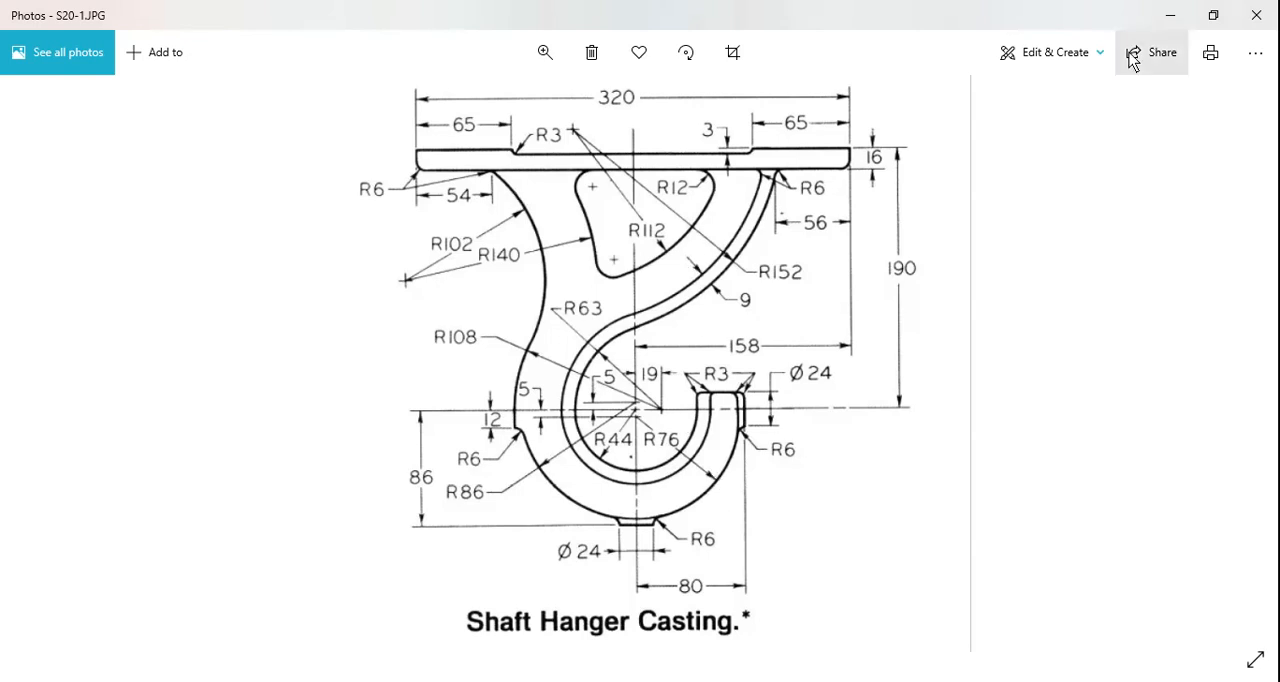
click(1168, 15)
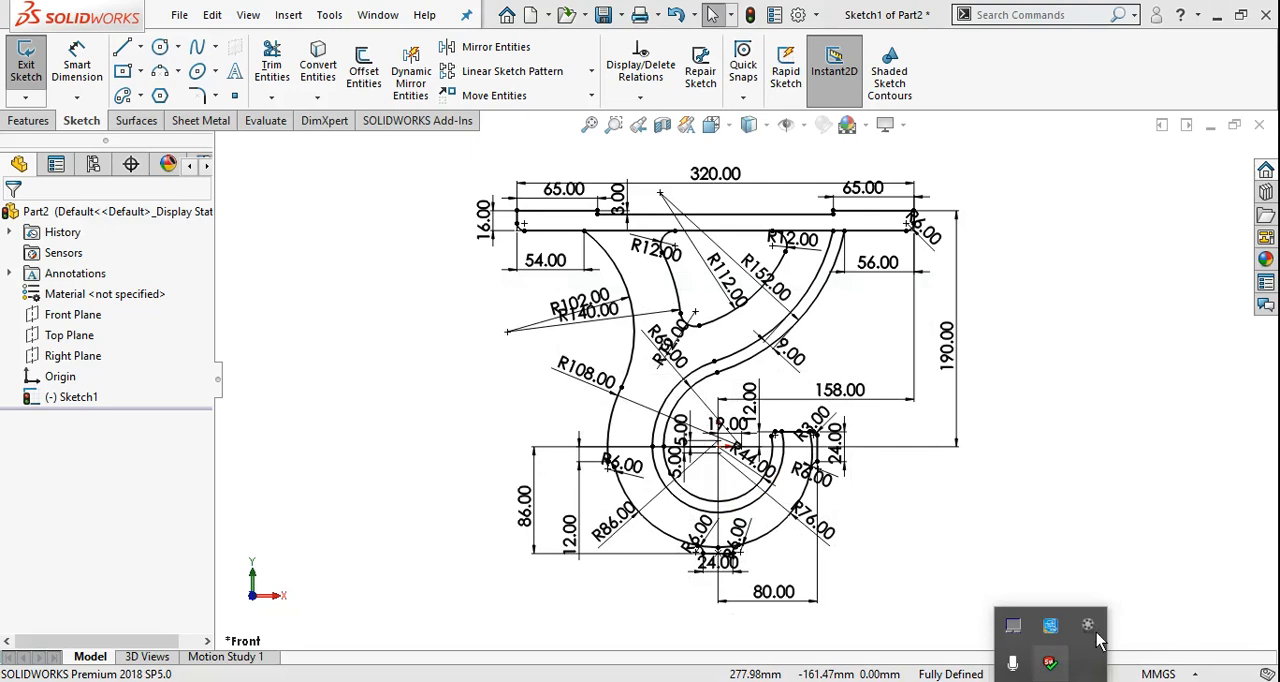